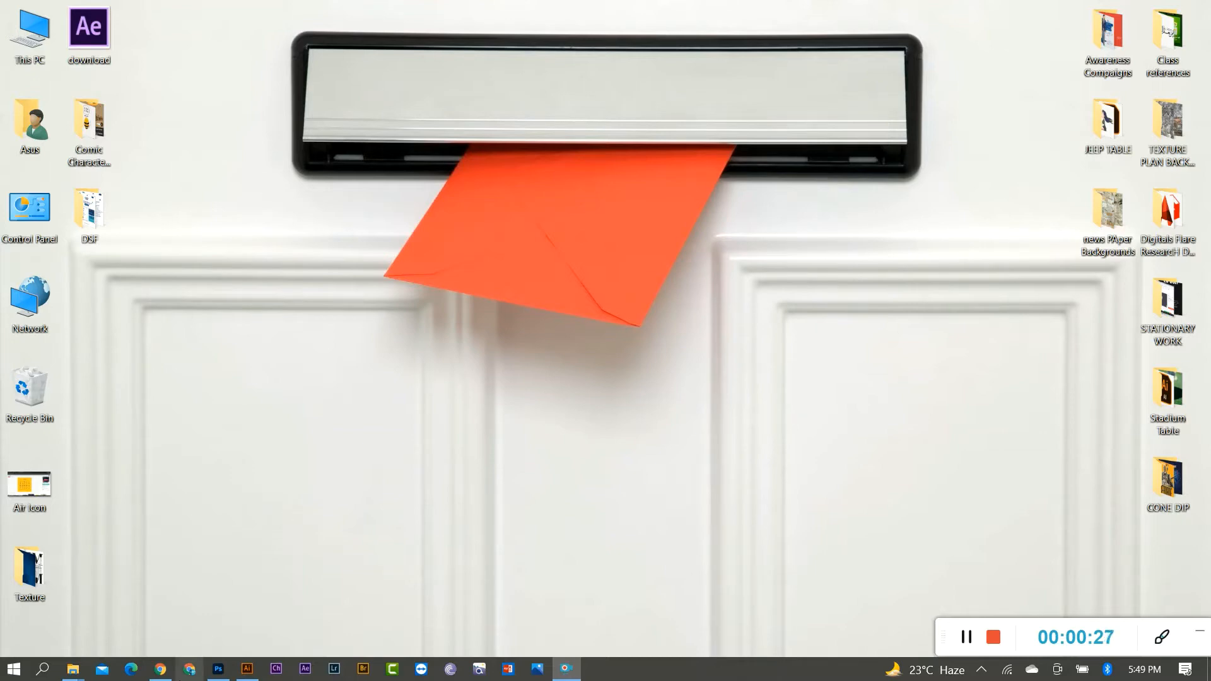
Switch to Photoshop to show the "lecture no 3" Digital's Flare document
click(221, 671)
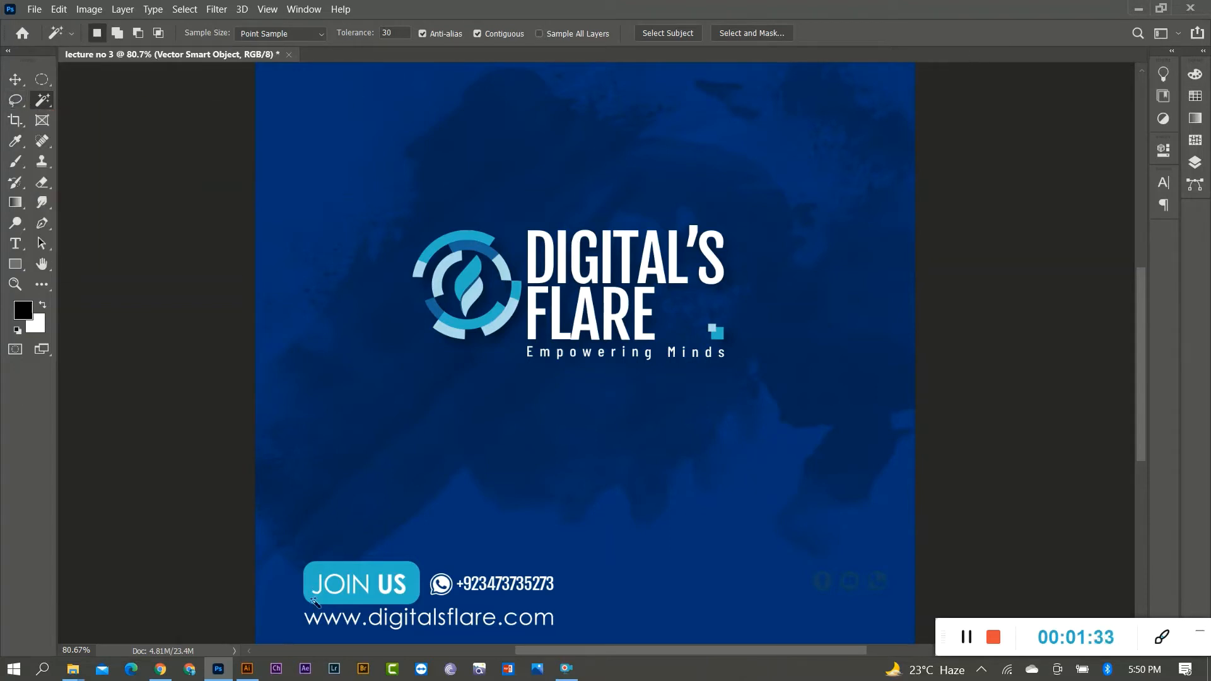
Switch to Chrome, load unsplash.com and go to the Food & Drink photo category
click(159, 670)
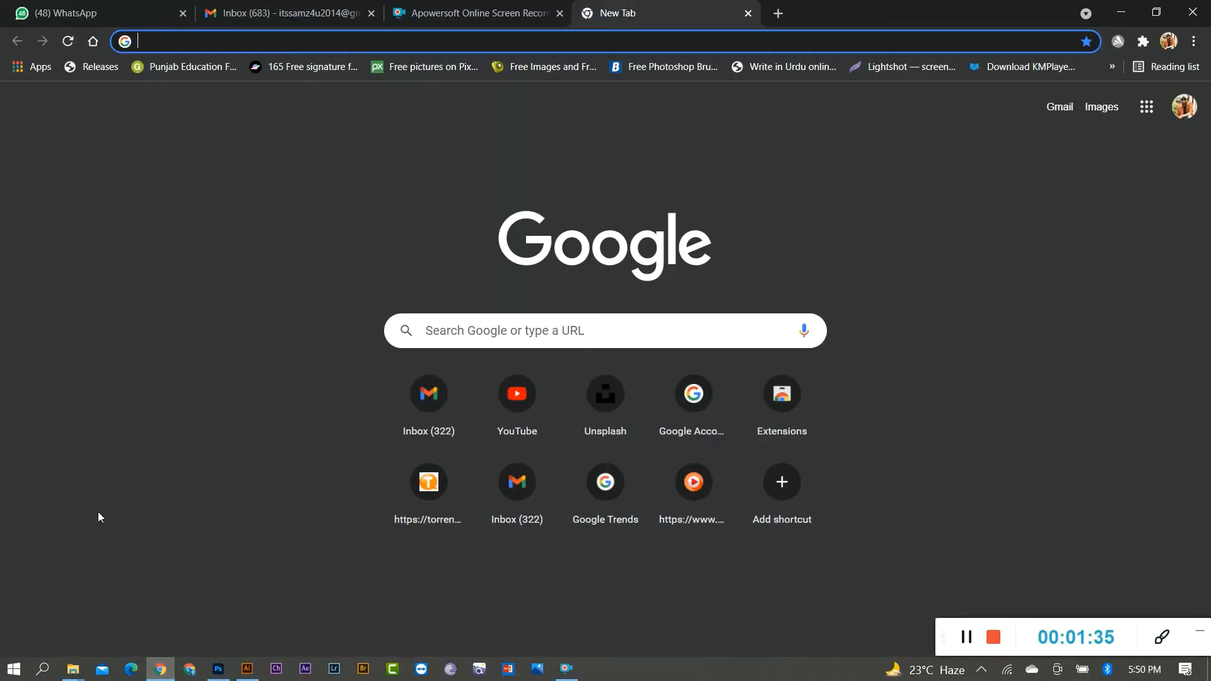
click(260, 42)
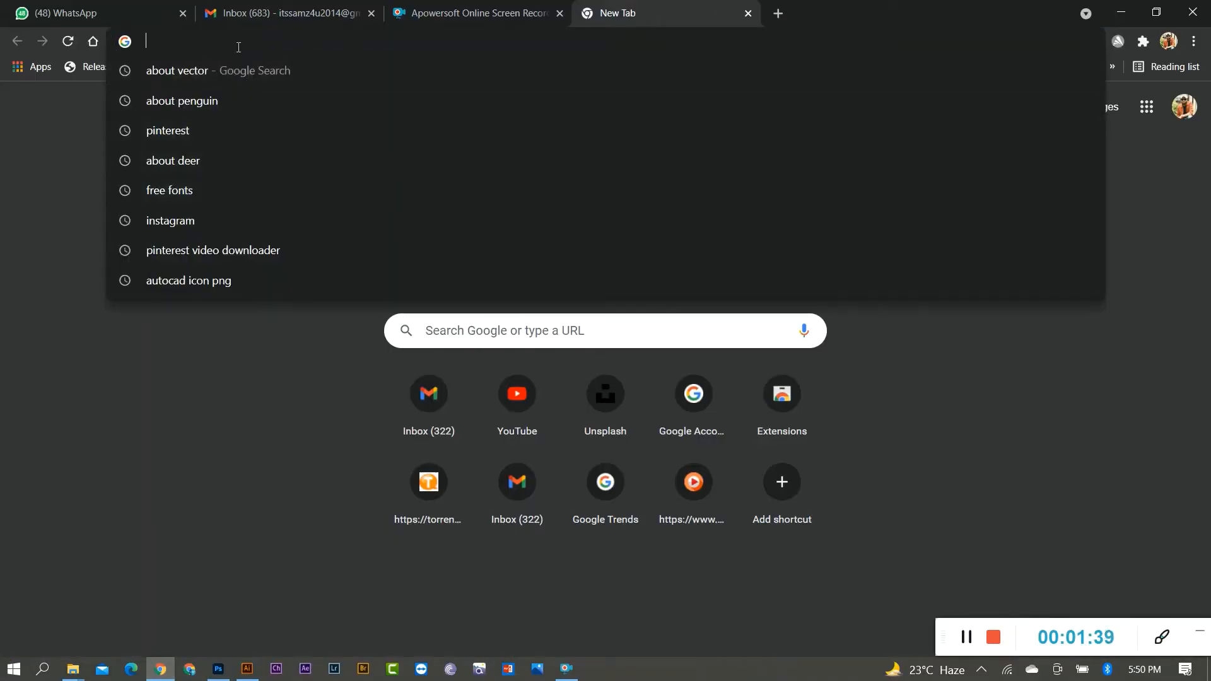
text(un)
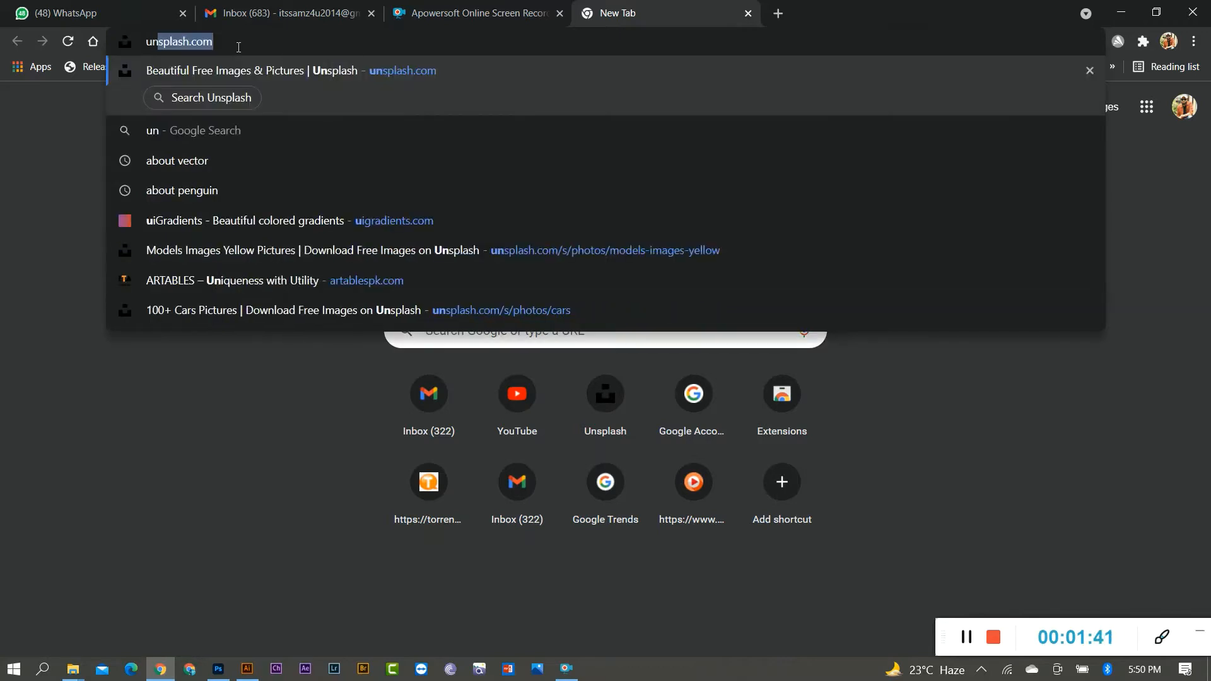
key(Return)
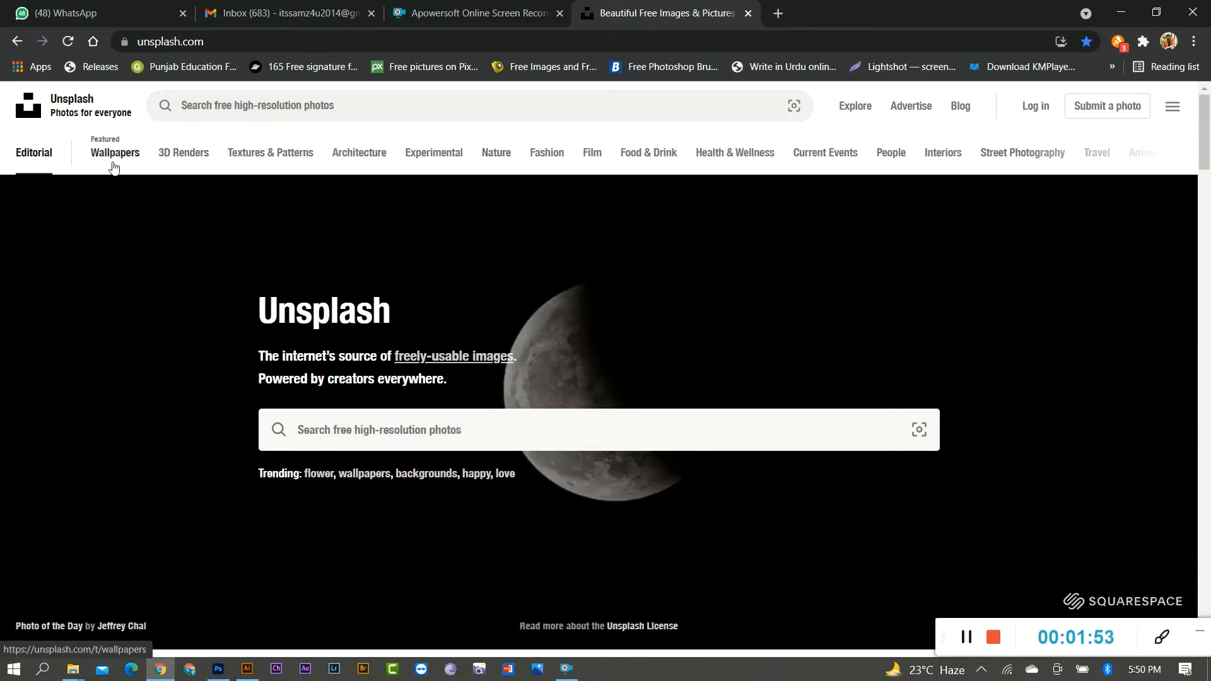
click(633, 164)
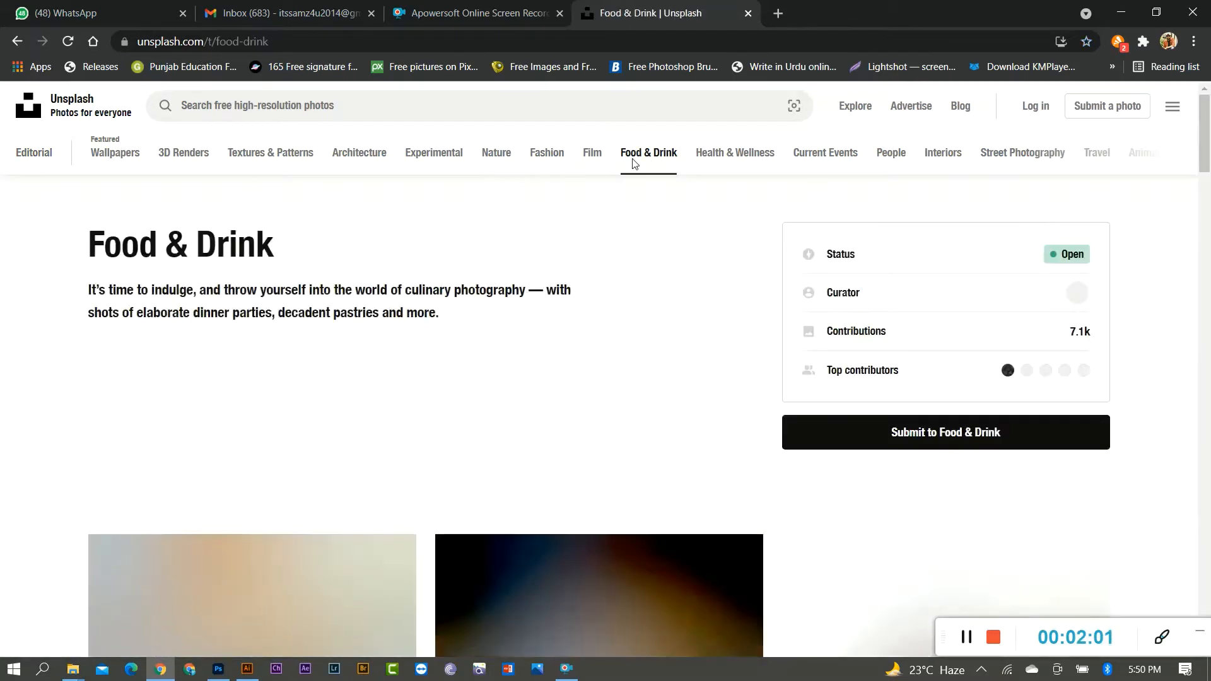
Browse the Food & Drink photos for a suitable product image, such as a beverage bottle
scroll(350, 396, down, 5)
scroll(350, 396, down, 5)
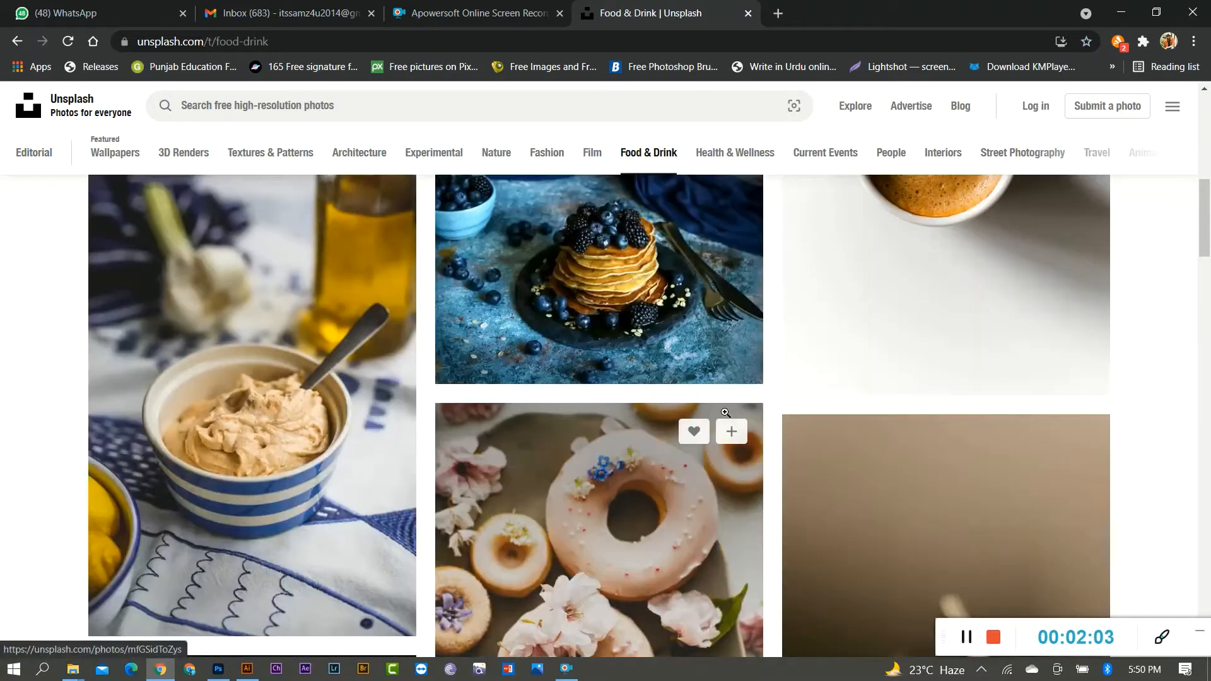
scroll(582, 341, down, 2)
scroll(582, 340, down, 1)
scroll(618, 410, up, 3)
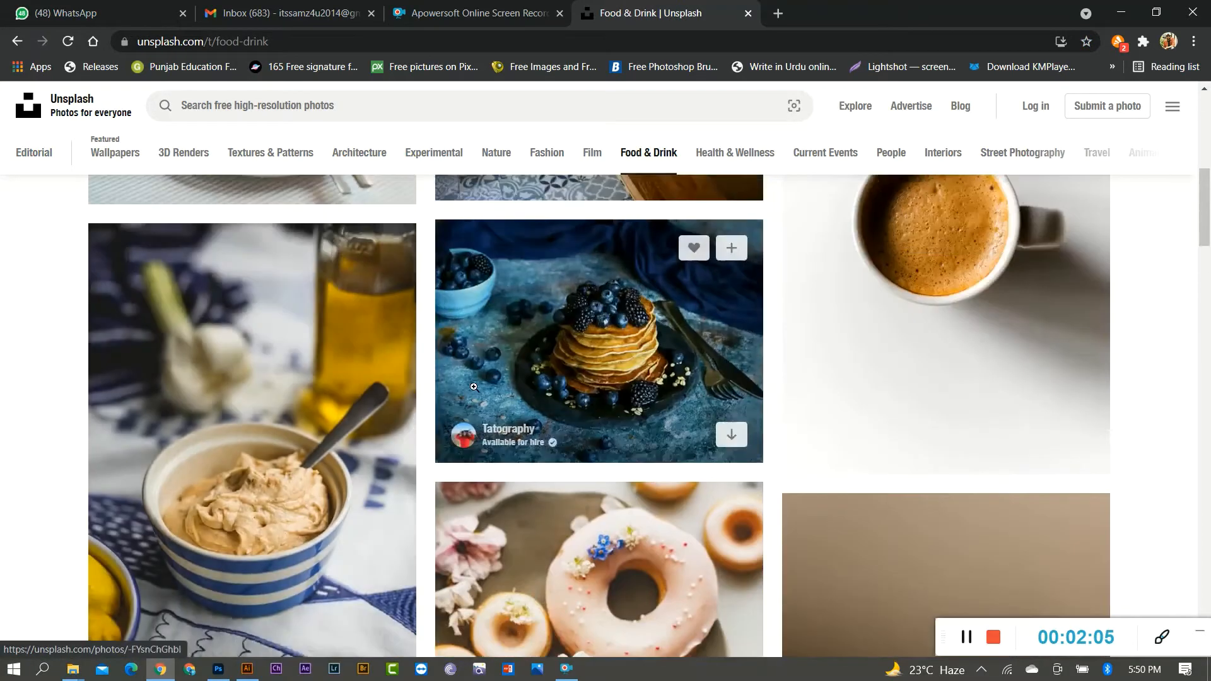
scroll(659, 484, down, 1)
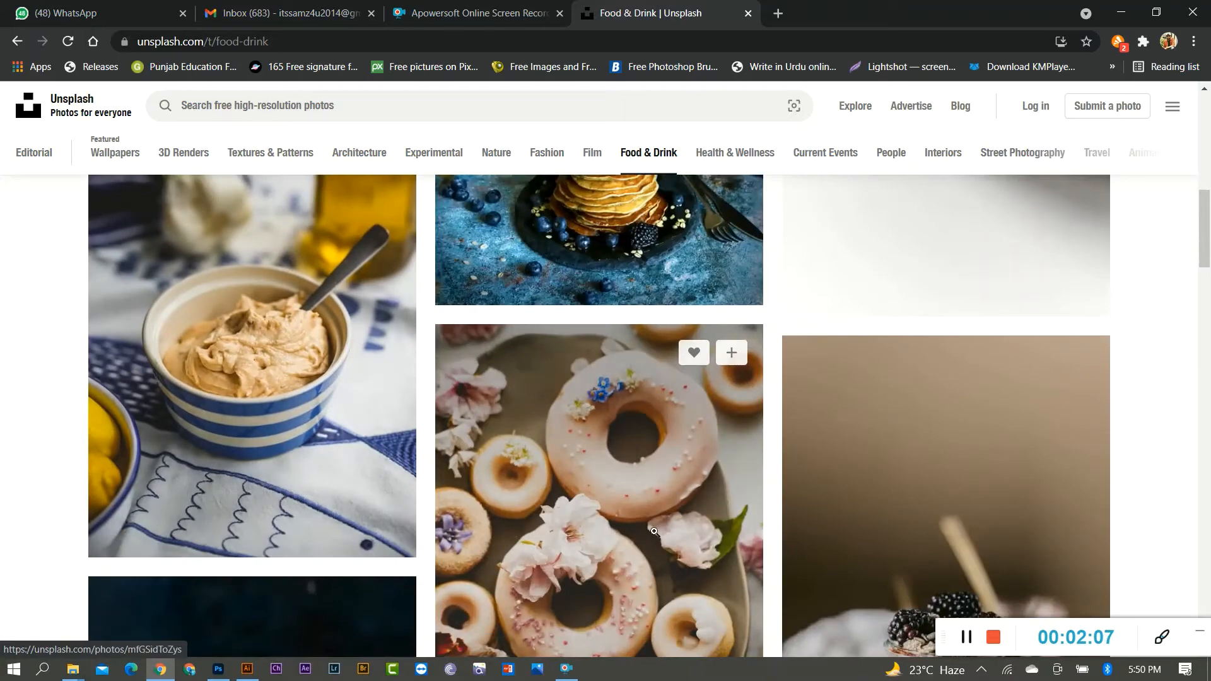
scroll(669, 532, down, 3)
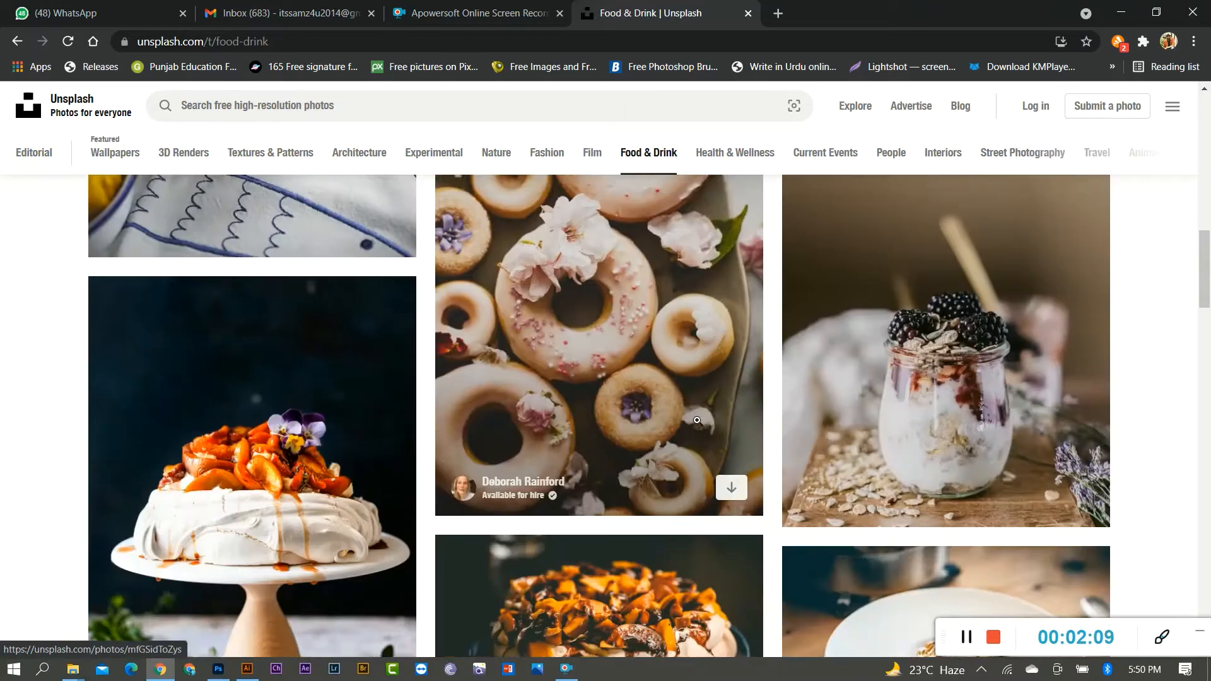
scroll(788, 414, down, 2)
scroll(788, 415, down, 7)
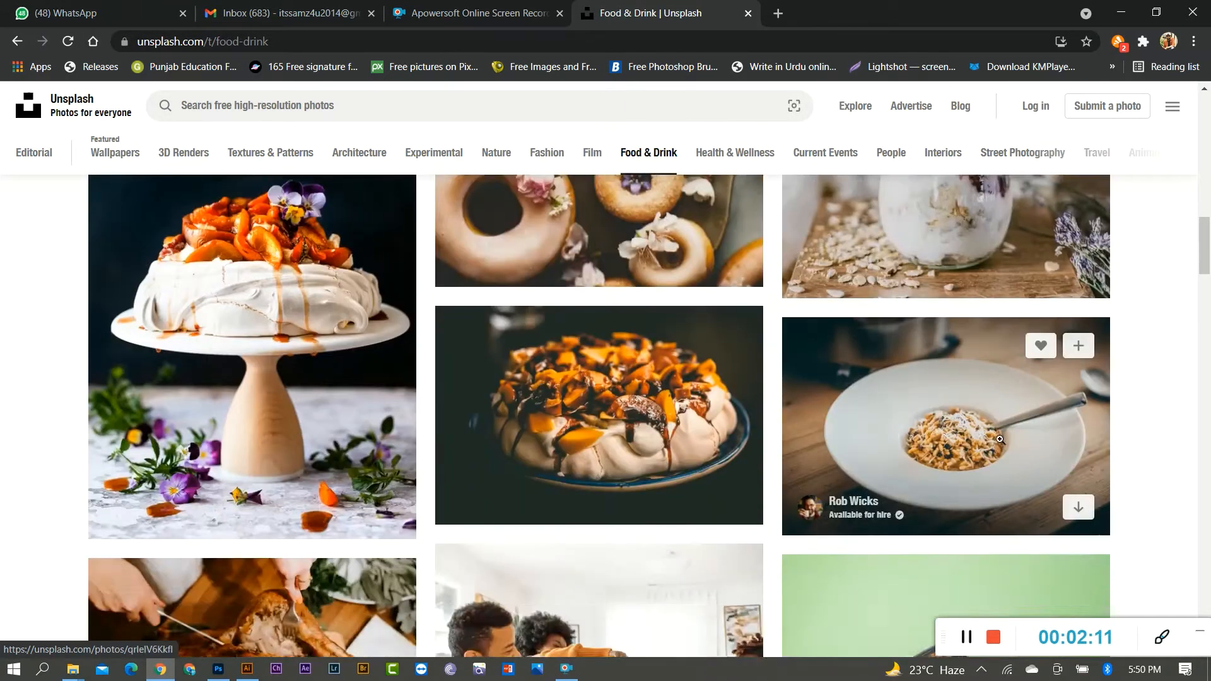
scroll(1001, 445, up, 5)
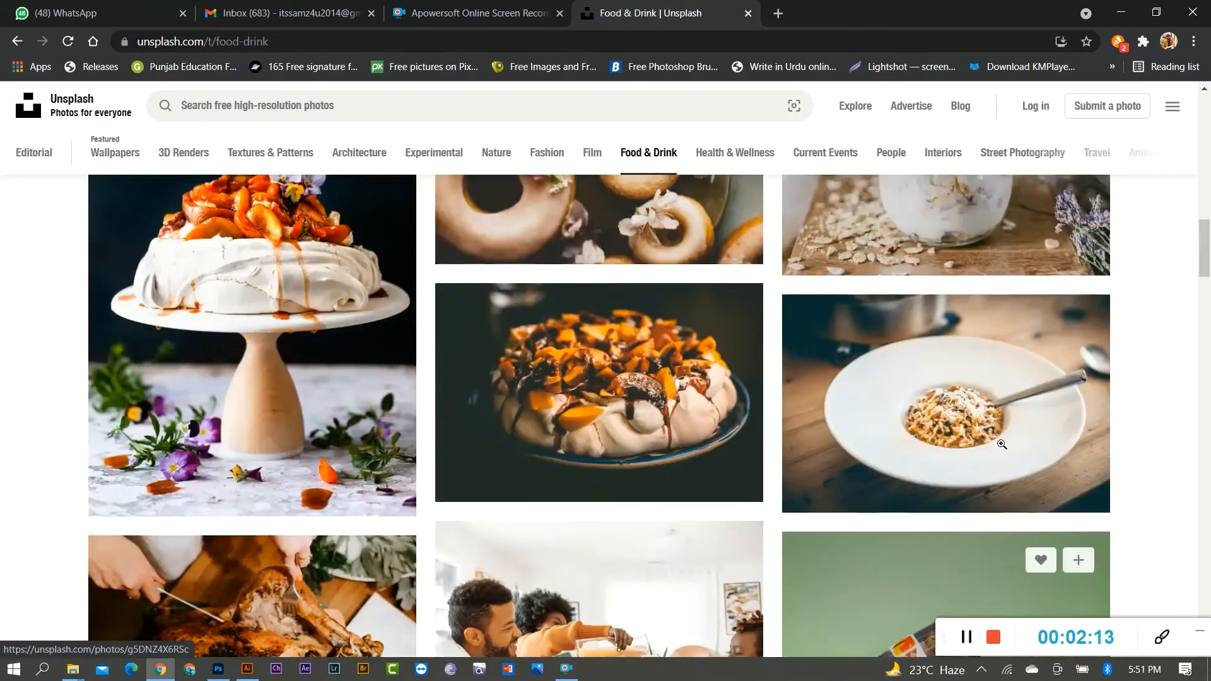
scroll(1002, 445, down, 5)
scroll(1001, 445, down, 10)
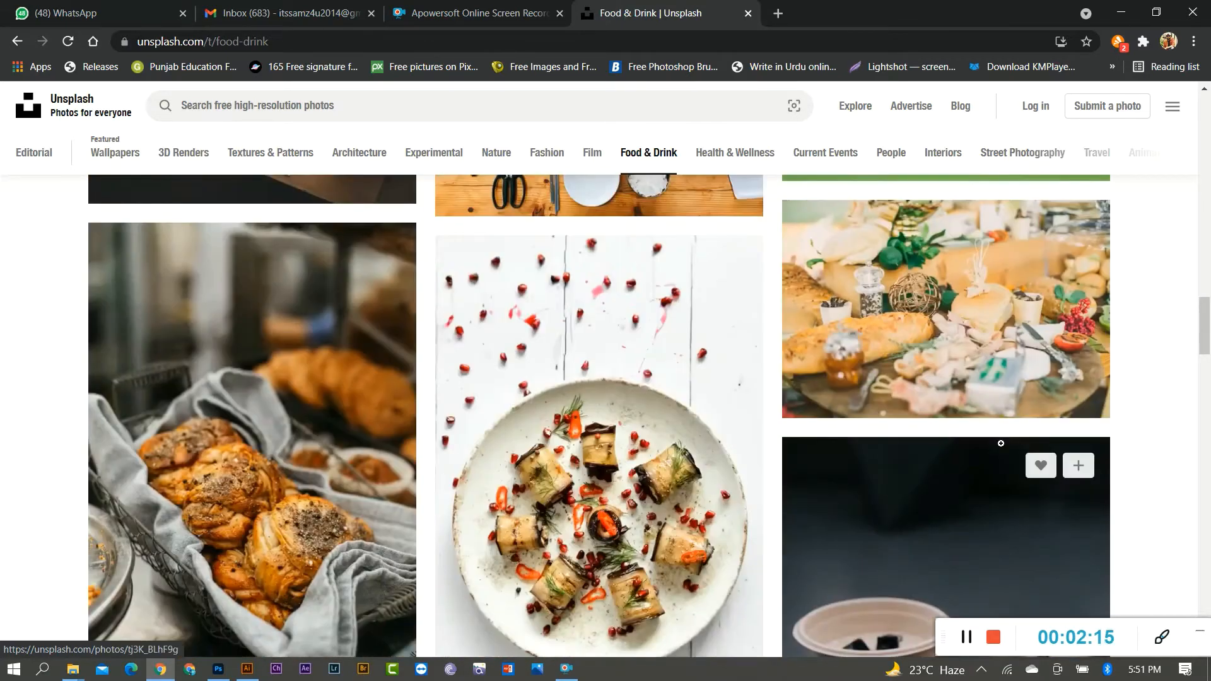
scroll(990, 437, down, 8)
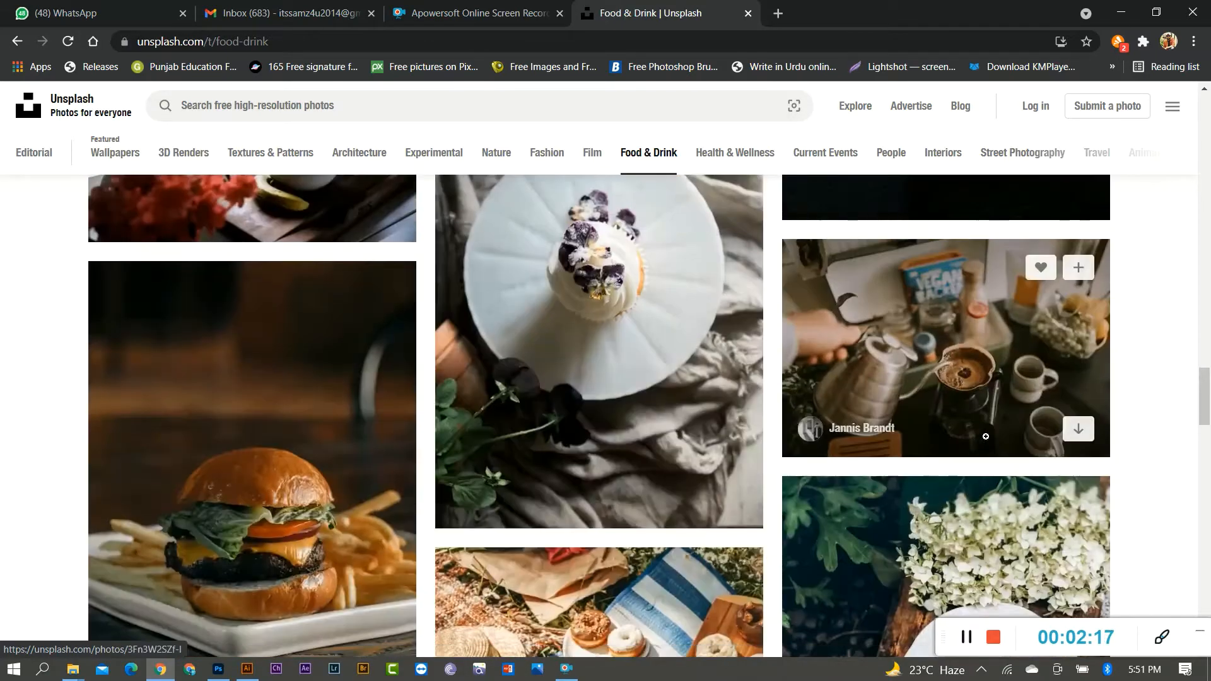
scroll(990, 438, up, 2)
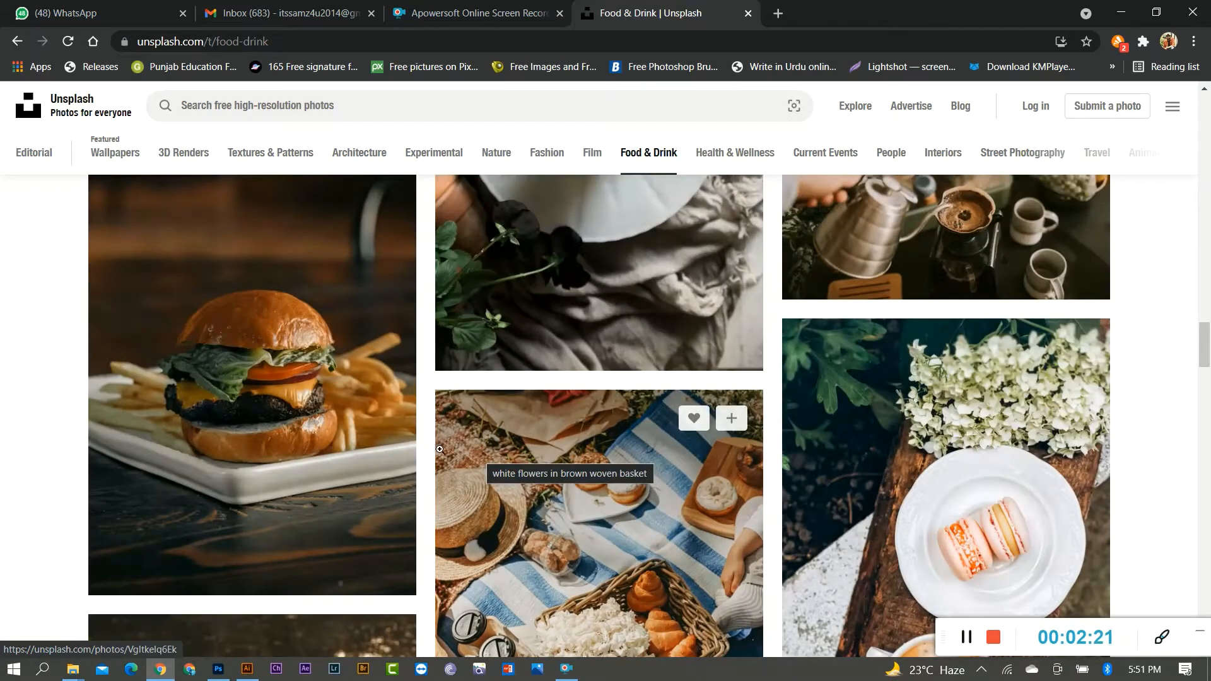
scroll(439, 449, down, 13)
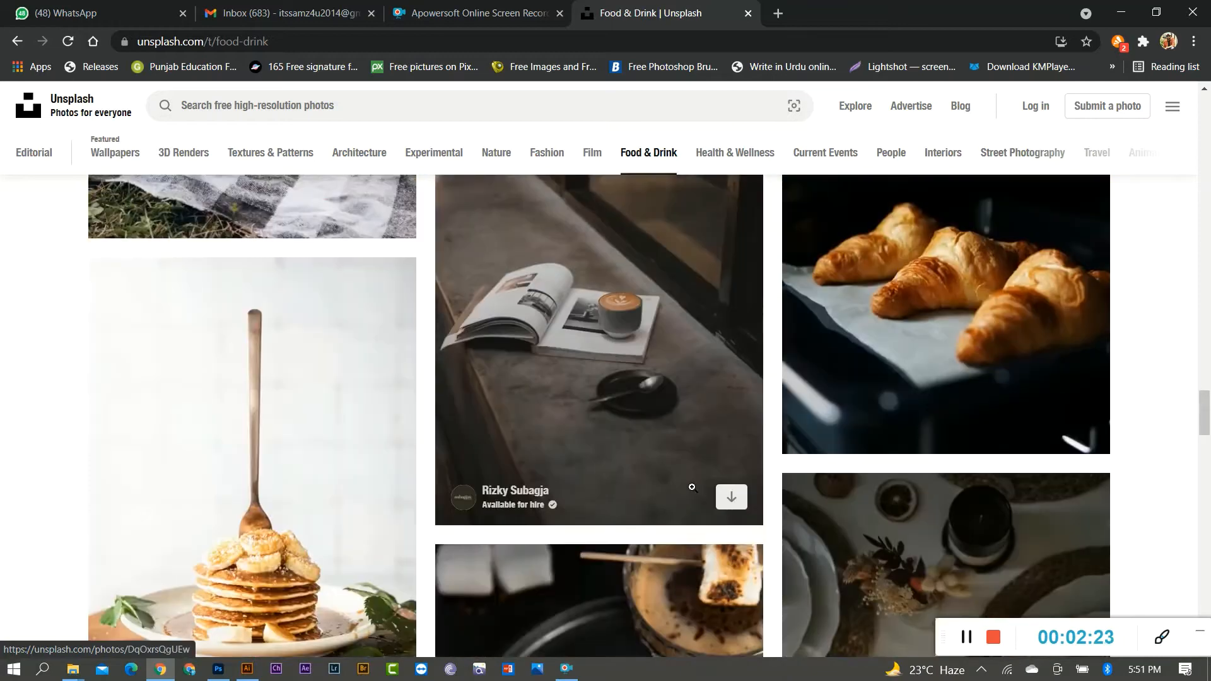
scroll(692, 488, down, 4)
scroll(531, 485, down, 4)
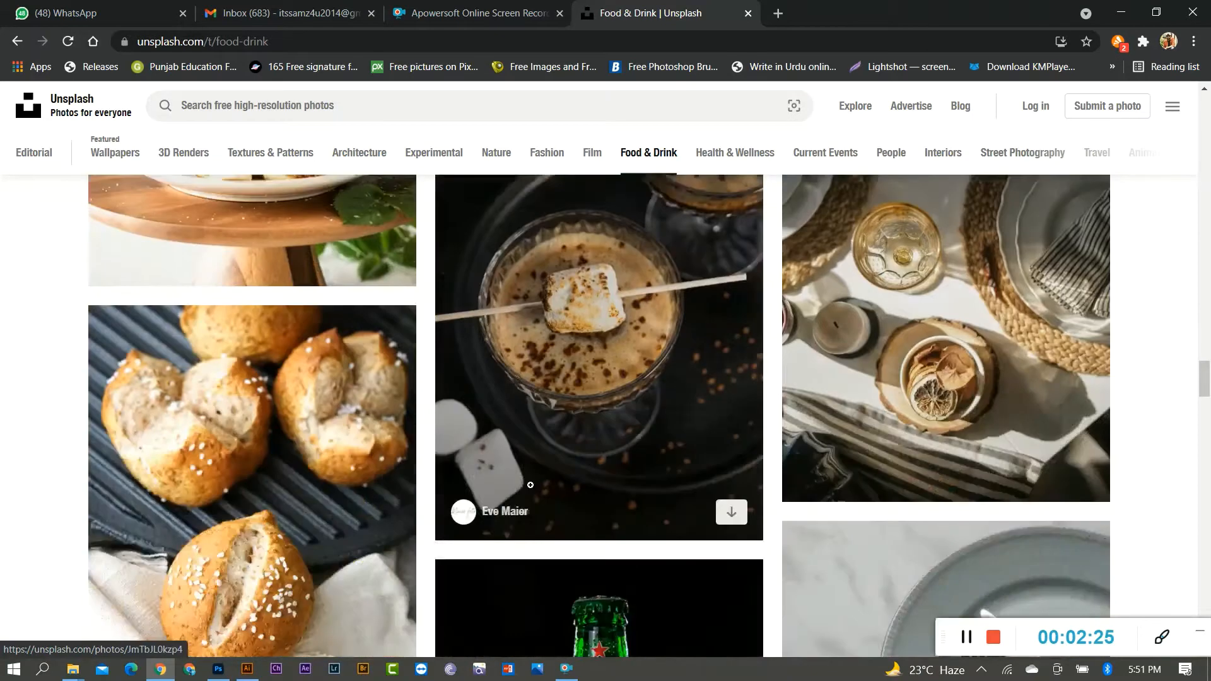
scroll(531, 485, up, 4)
scroll(536, 481, down, 5)
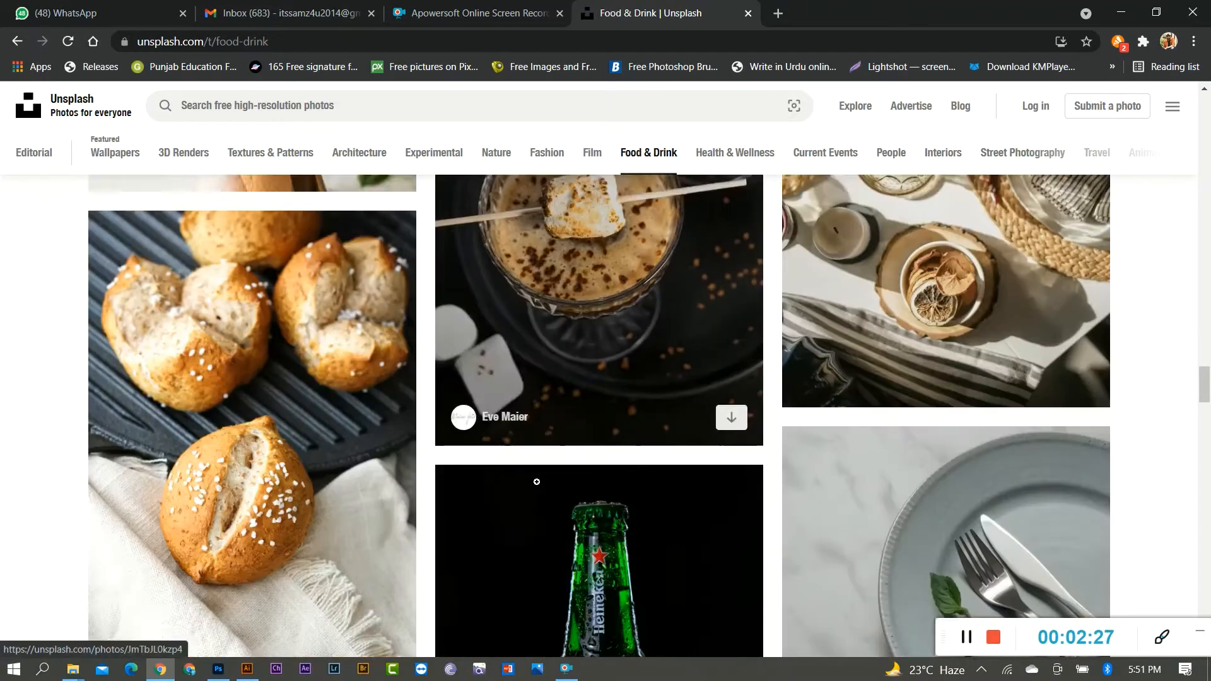
scroll(537, 482, down, 6)
scroll(579, 489, up, 4)
scroll(637, 498, down, 4)
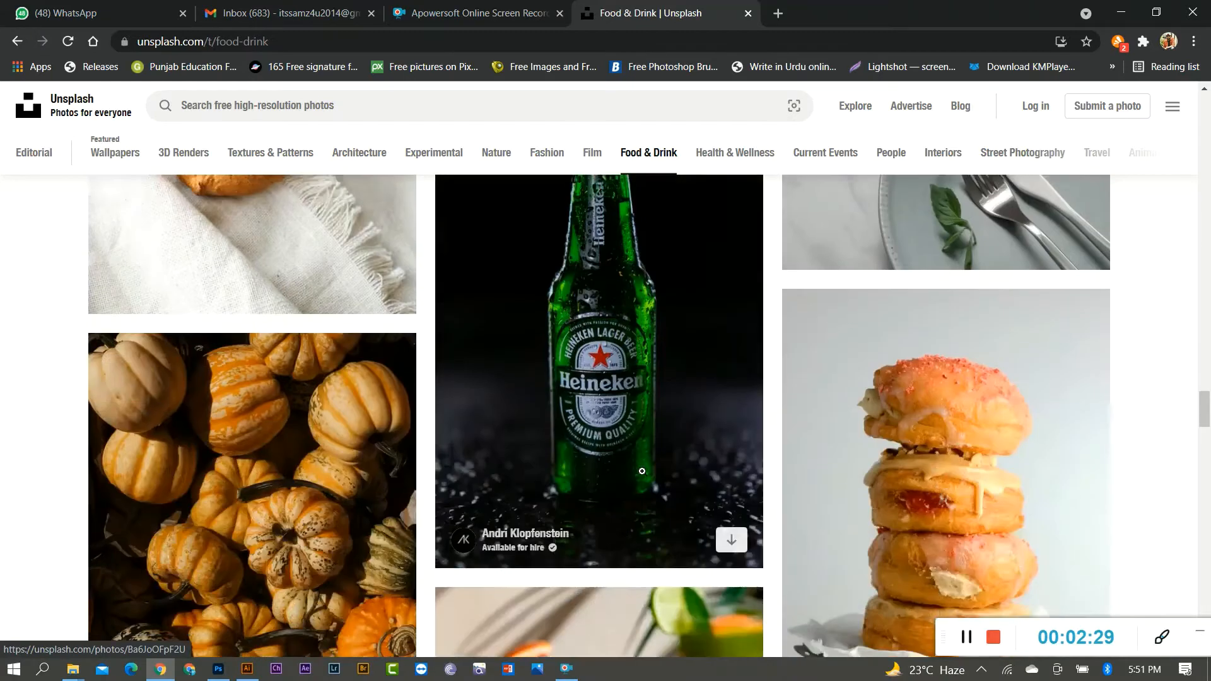
scroll(691, 435, up, 4)
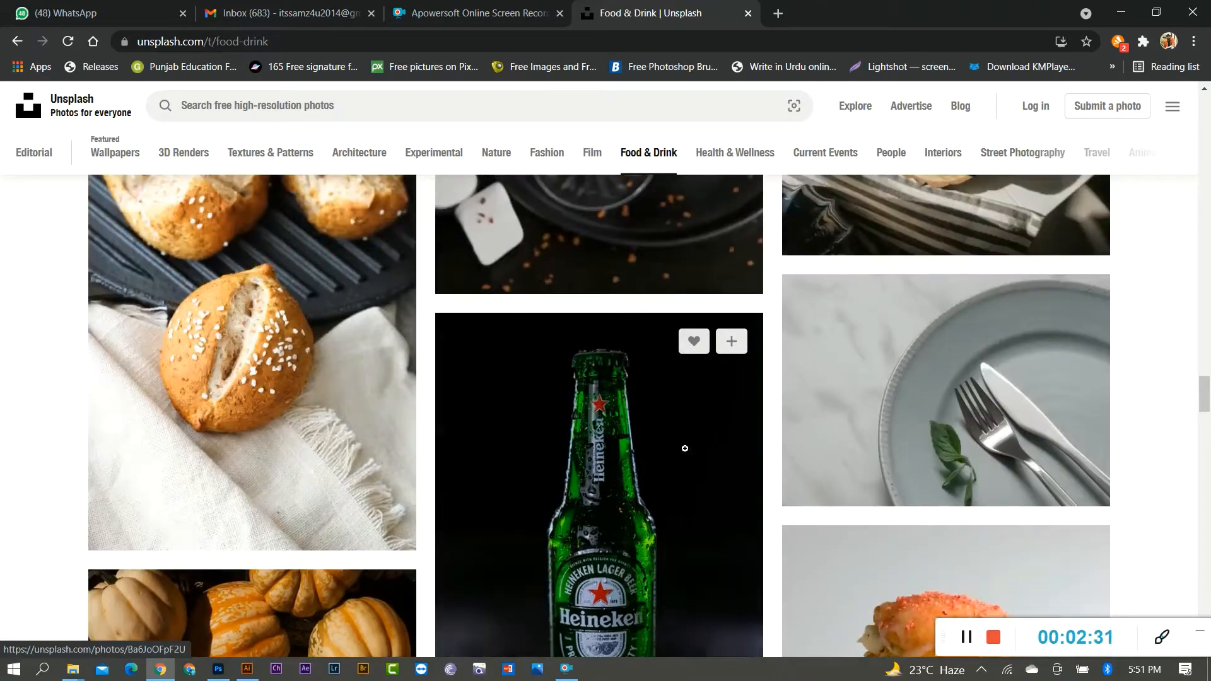
scroll(685, 448, down, 3)
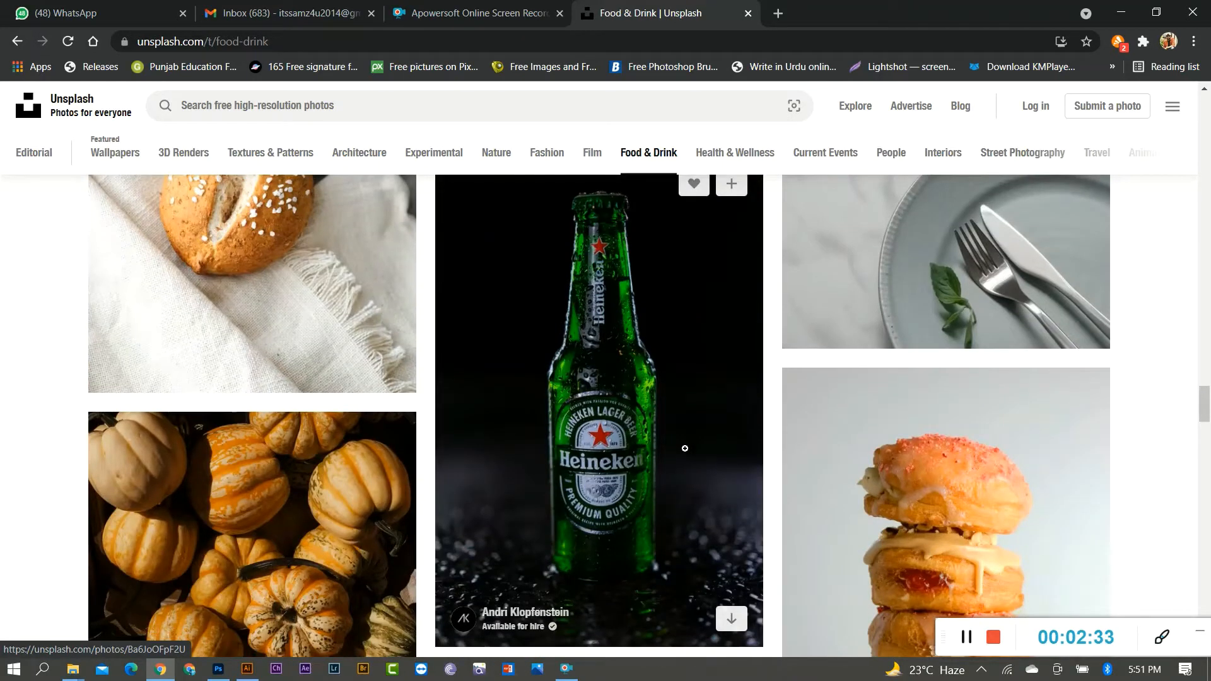
scroll(925, 435, down, 4)
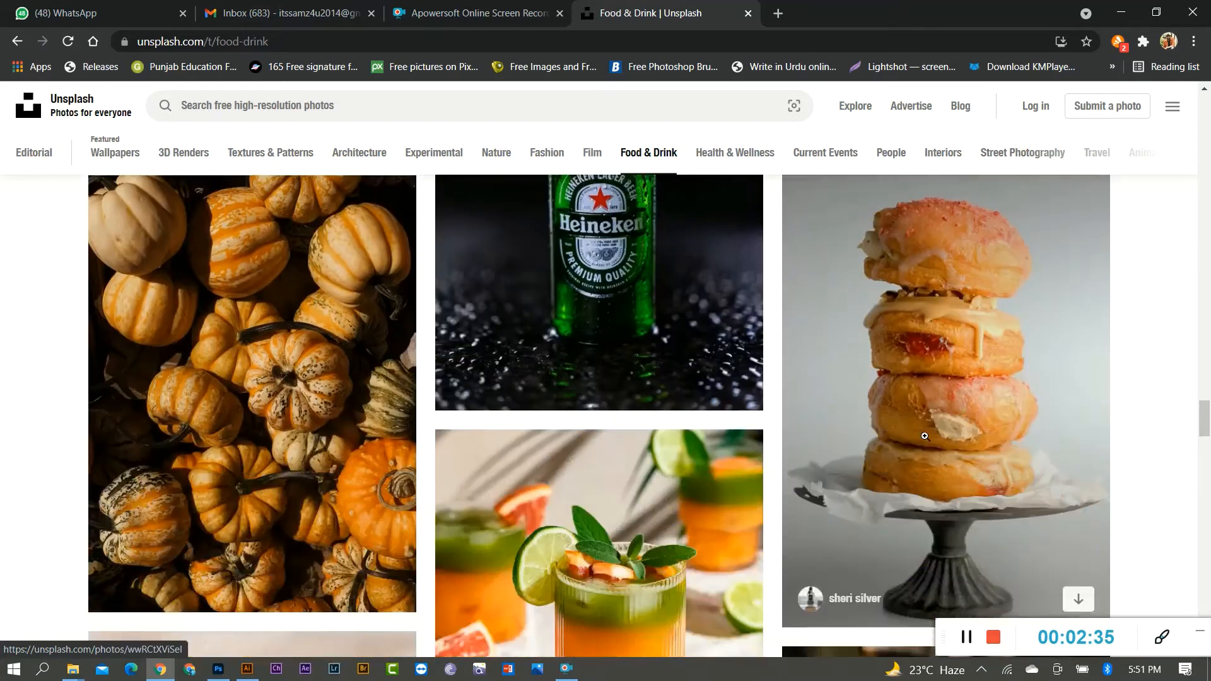
scroll(820, 436, down, 3)
scroll(587, 436, down, 6)
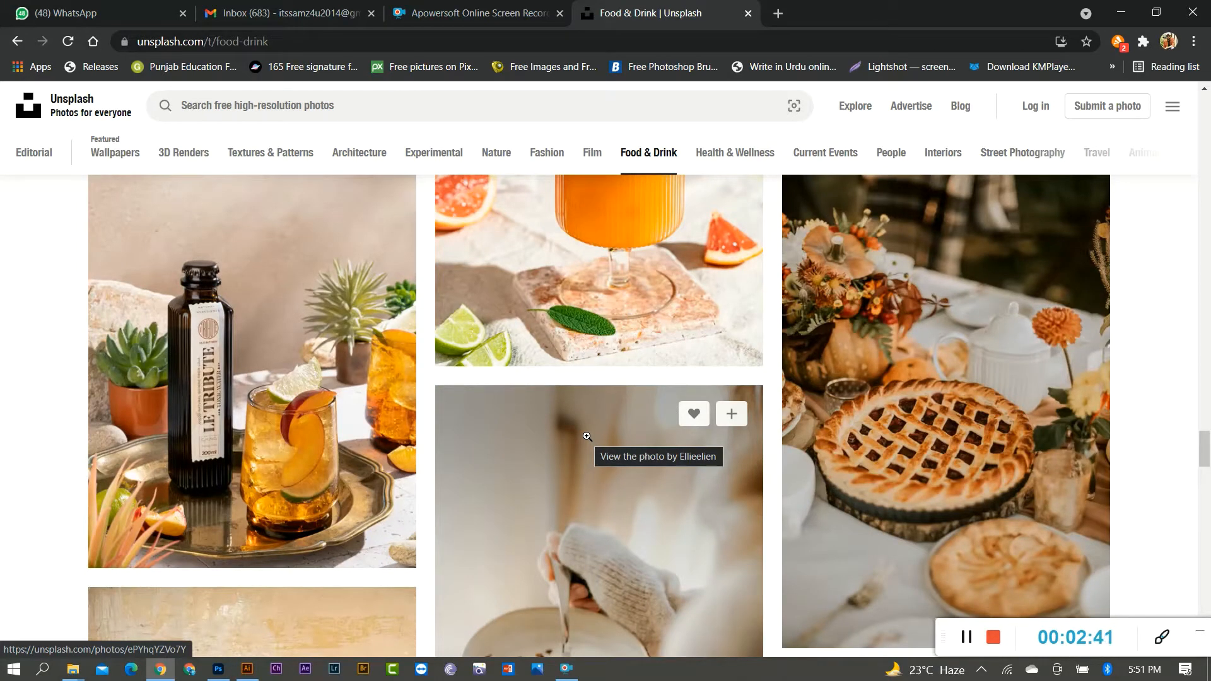
scroll(587, 437, down, 5)
scroll(588, 436, down, 5)
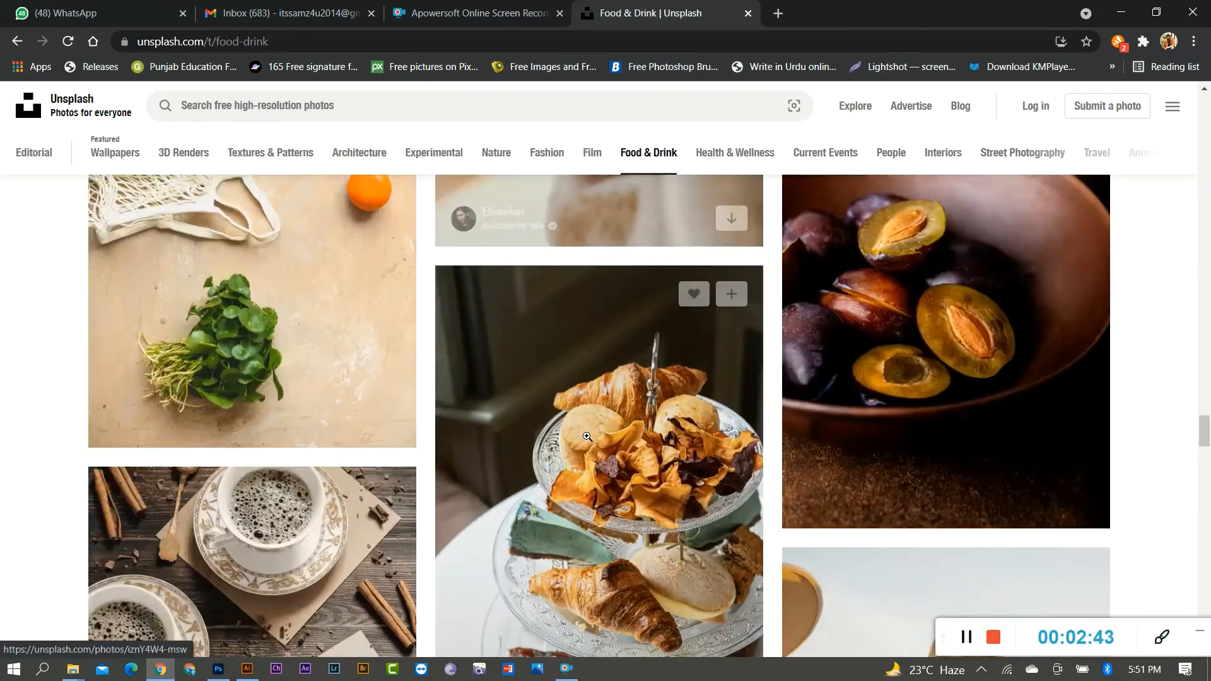
scroll(588, 437, down, 7)
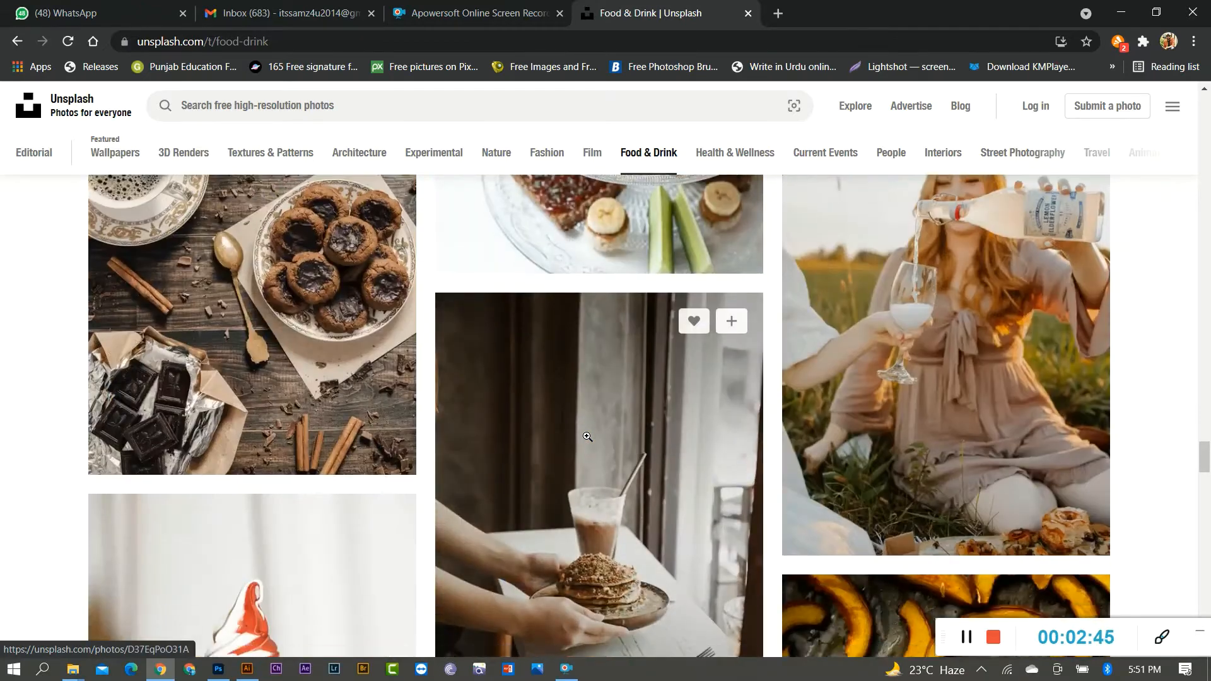
scroll(587, 436, down, 8)
scroll(587, 436, down, 7)
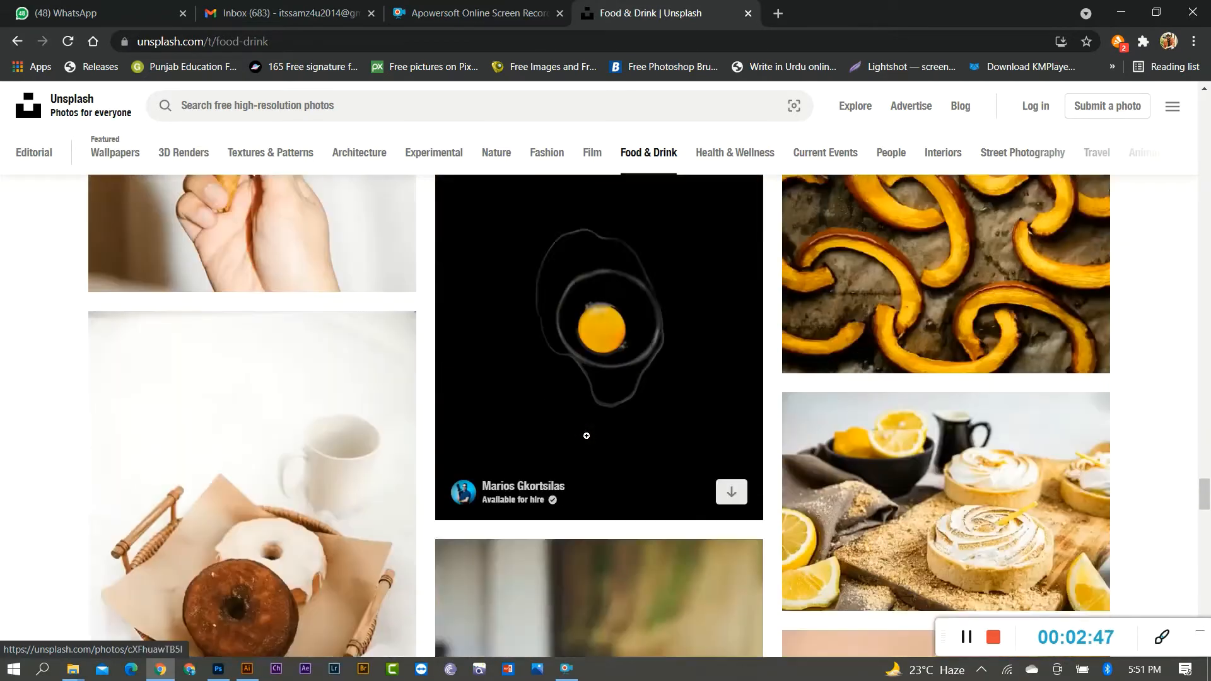
scroll(587, 436, down, 10)
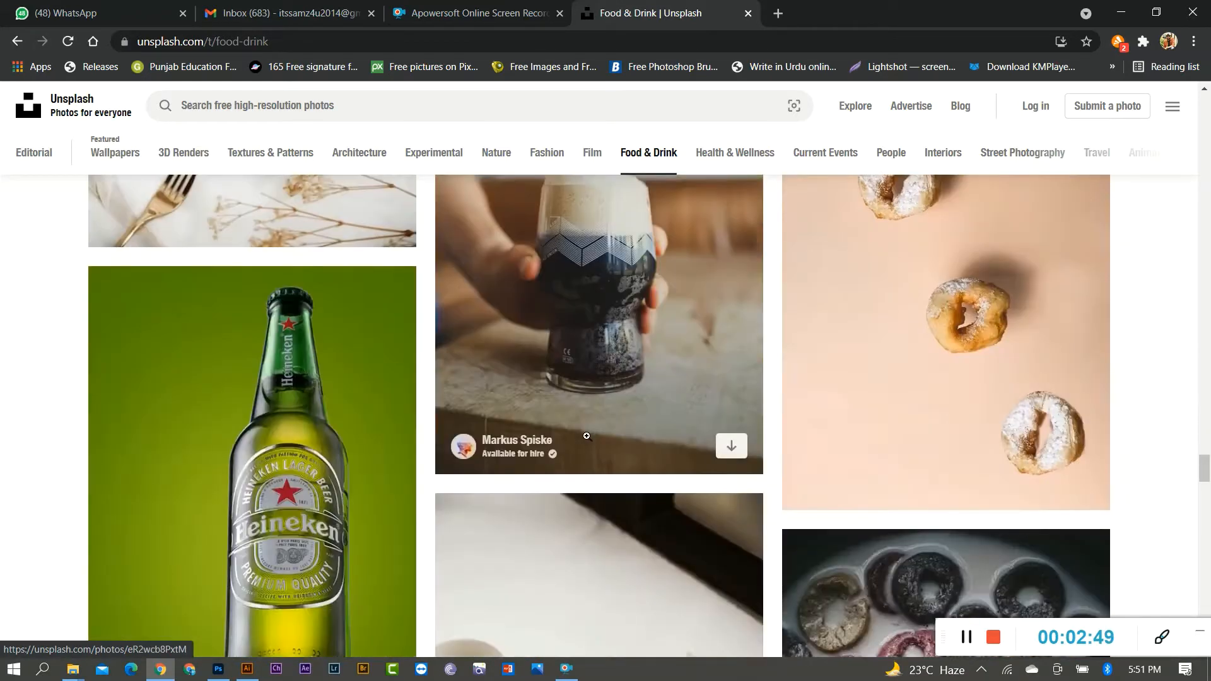
scroll(587, 436, up, 5)
scroll(587, 436, down, 1)
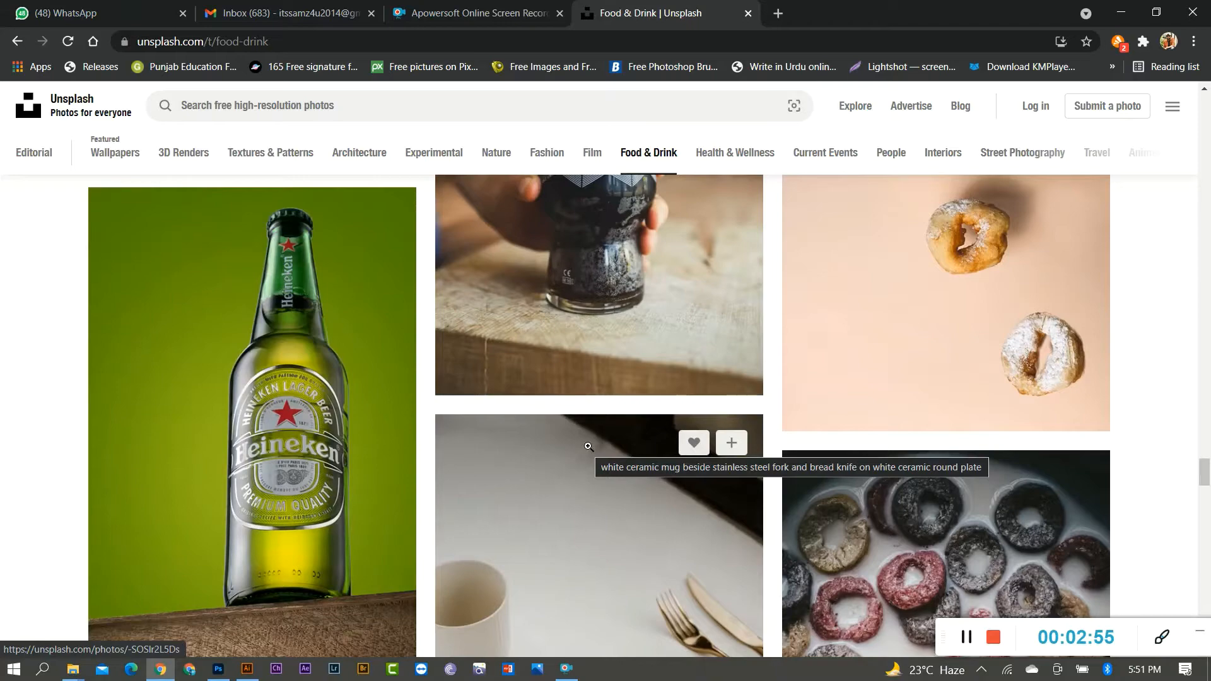
scroll(328, 353, down, 3)
Open the Heineken bottle photo with the bright green background, and download the related Heineken photo with the dark green background
click(326, 347)
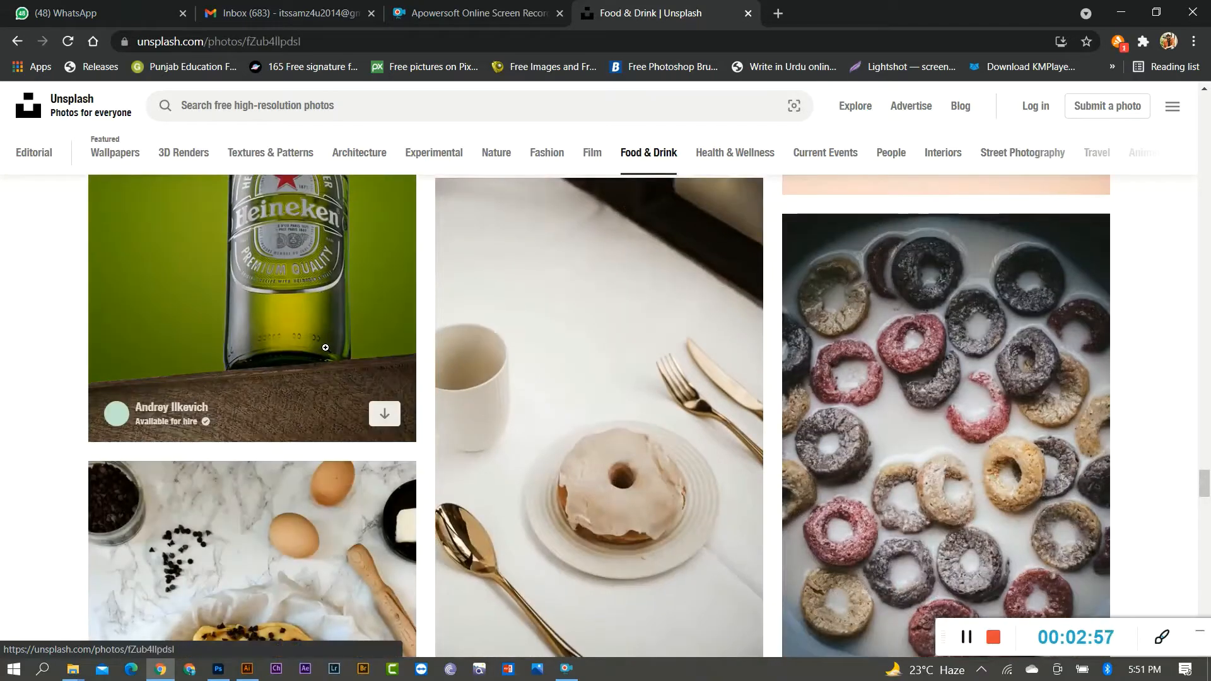
scroll(725, 391, down, 10)
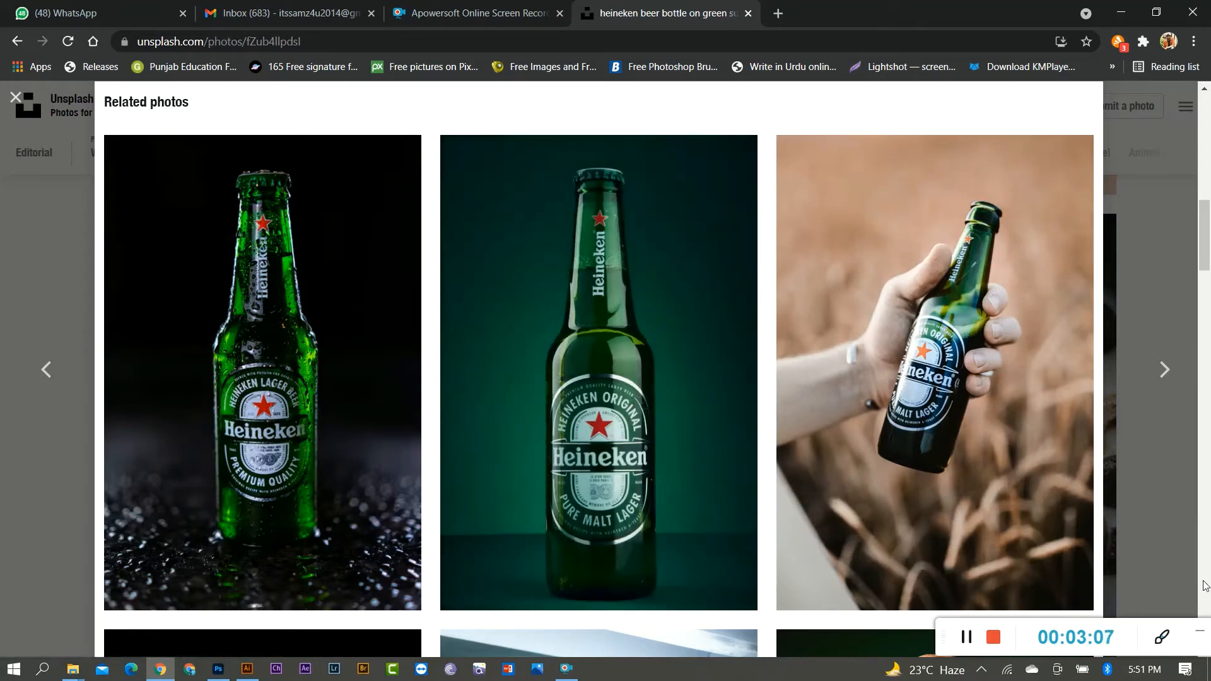
click(685, 514)
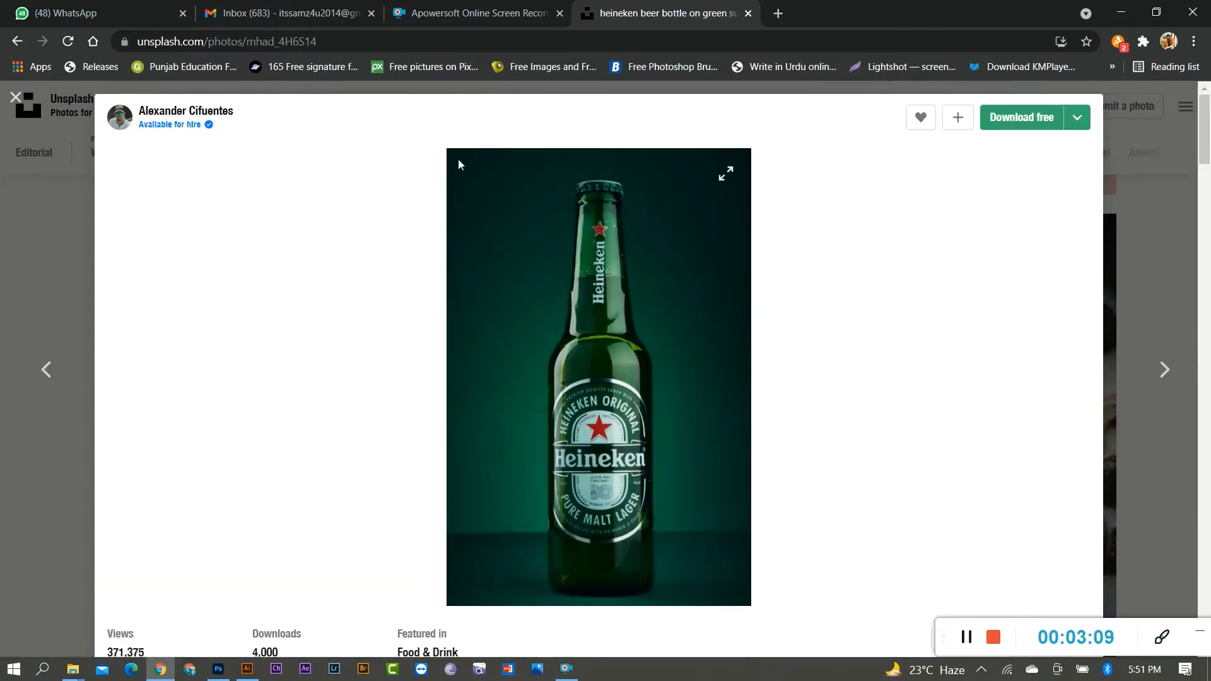
click(1026, 128)
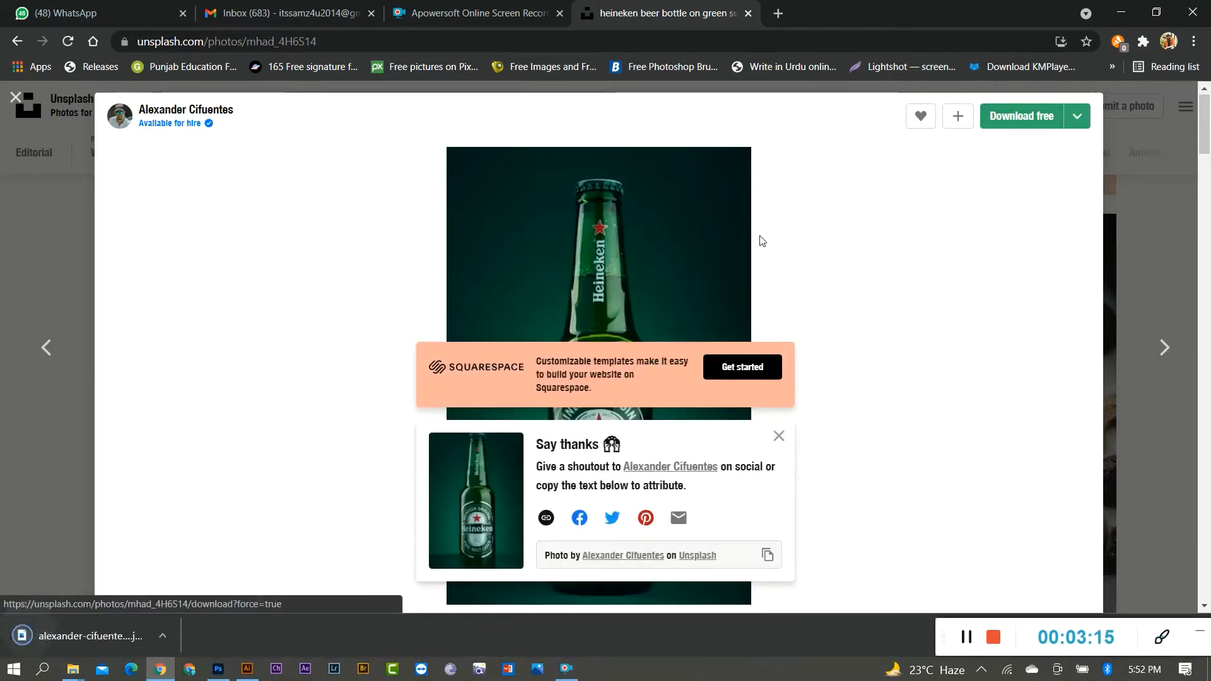
Look through the related bottle photos beneath the downloaded Heineken image
scroll(761, 239, down, 5)
scroll(760, 239, down, 7)
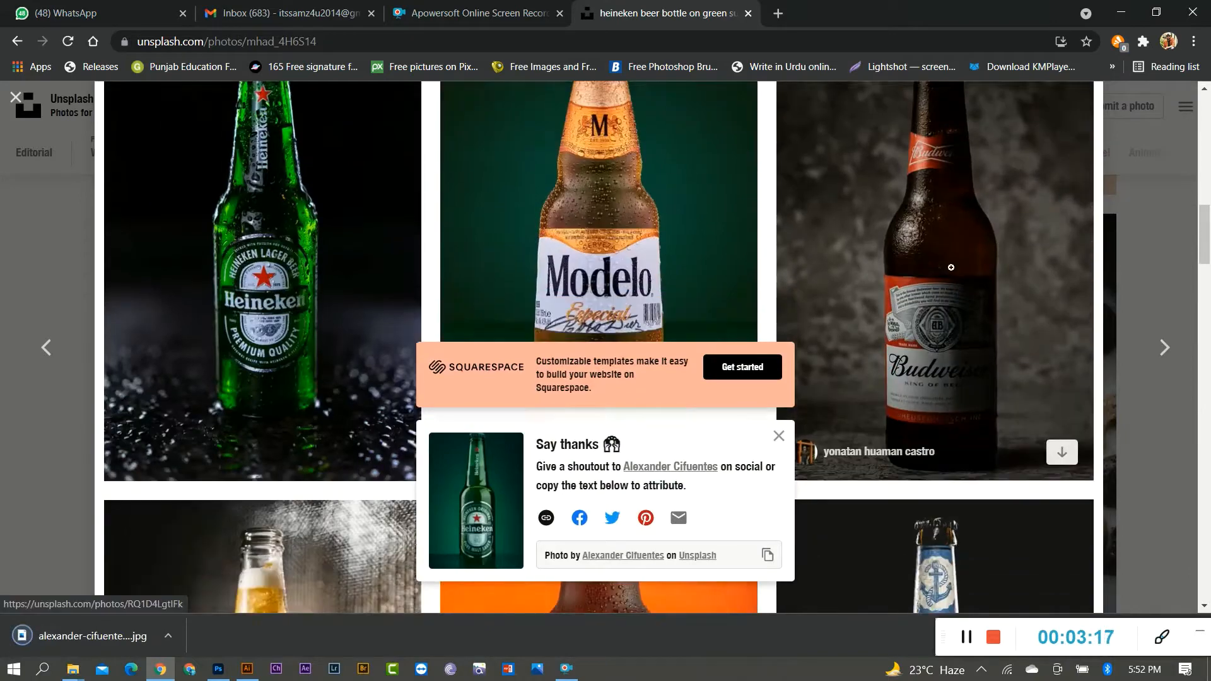
scroll(951, 268, up, 2)
scroll(950, 318, down, 2)
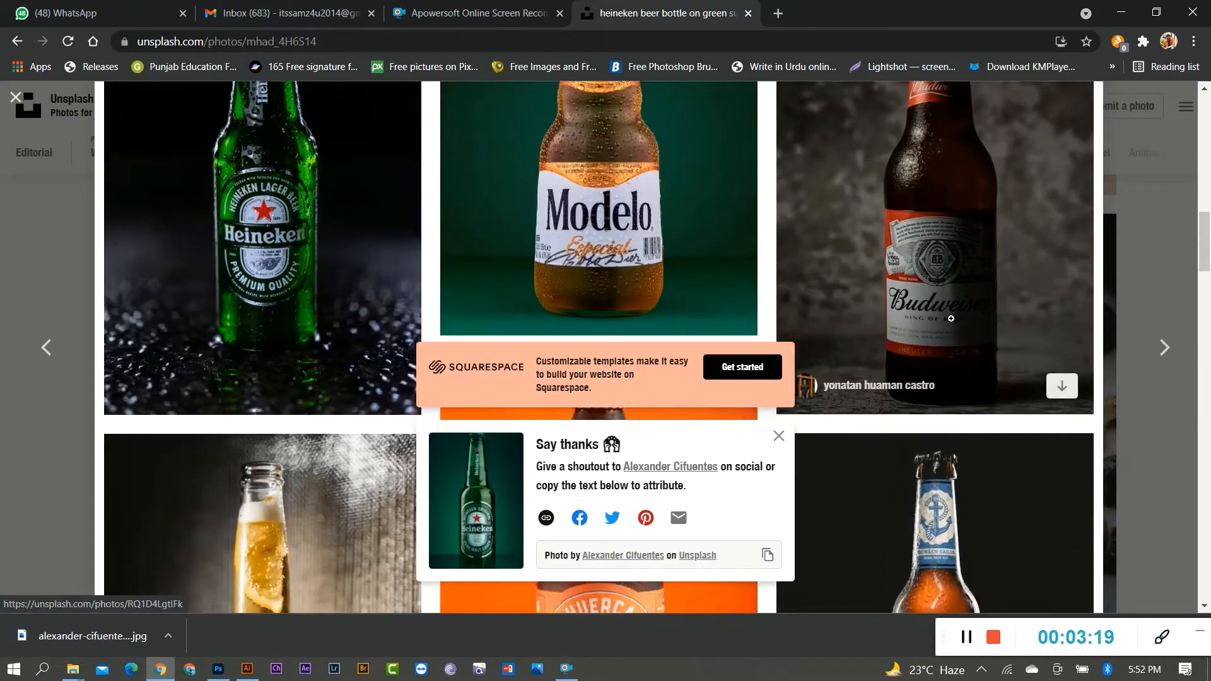
scroll(949, 318, down, 4)
scroll(804, 243, up, 8)
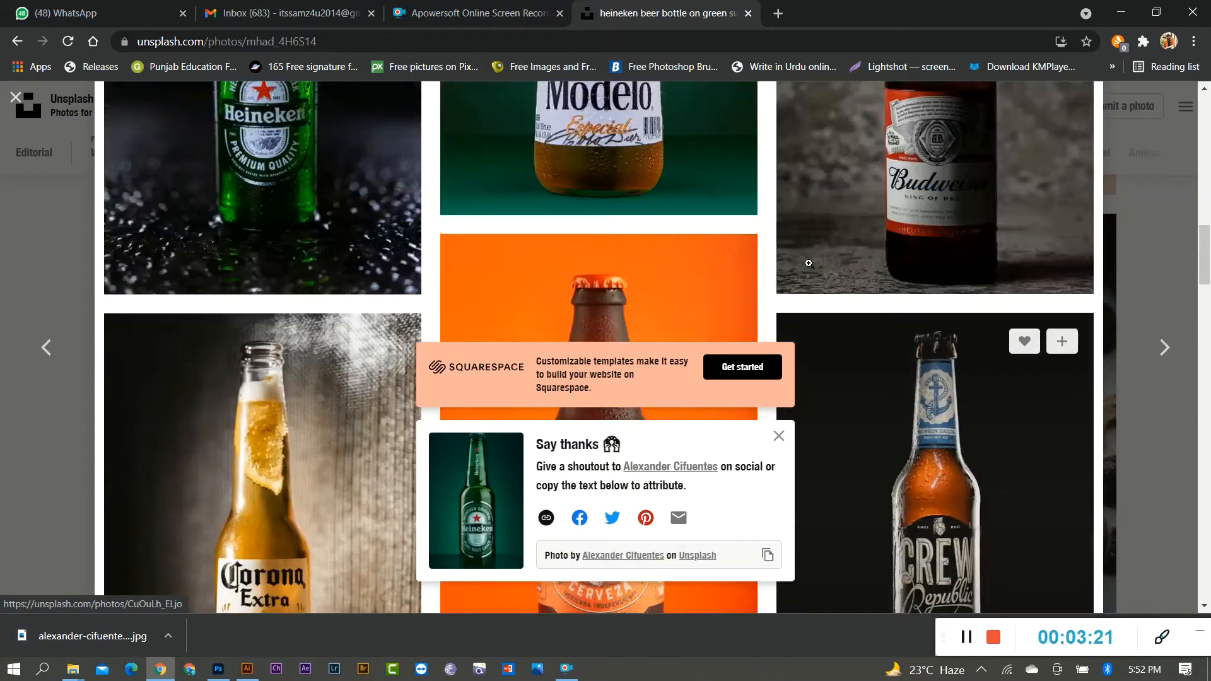
Open the Modelo and orange Huerca Cerveza bottle photos in separate tabs, and download the Modelo photo
middle_click(591, 244)
scroll(596, 214, down, 10)
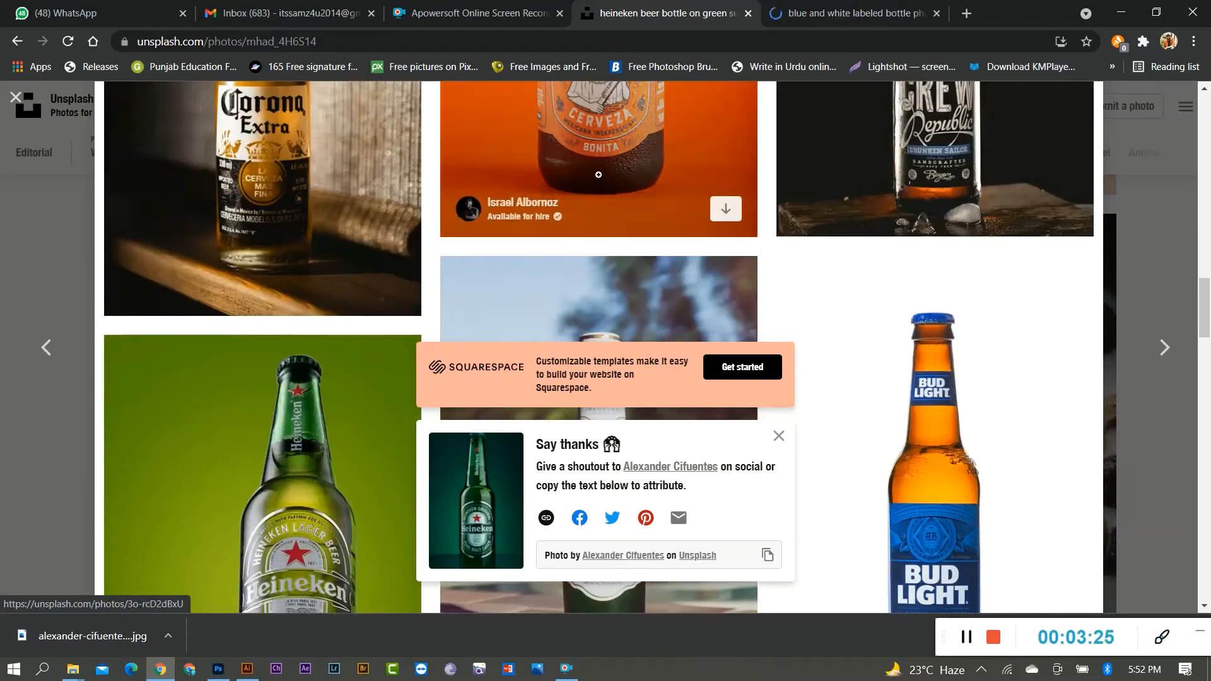
middle_click(598, 174)
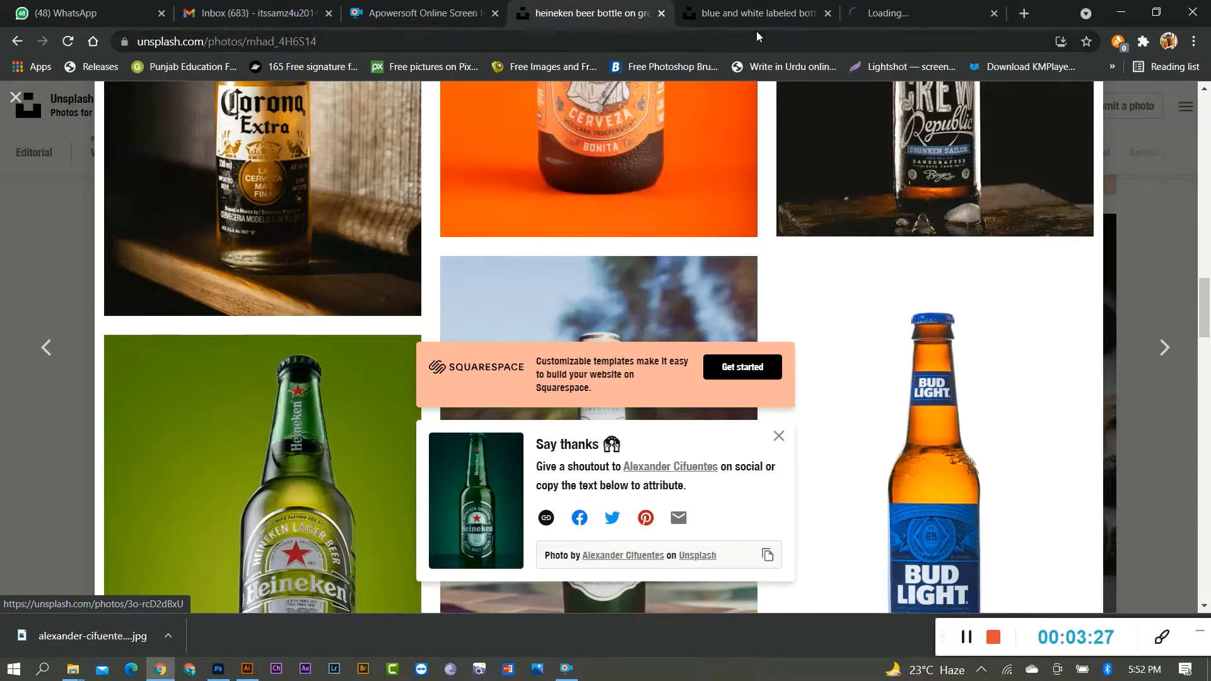
click(755, 14)
click(1110, 154)
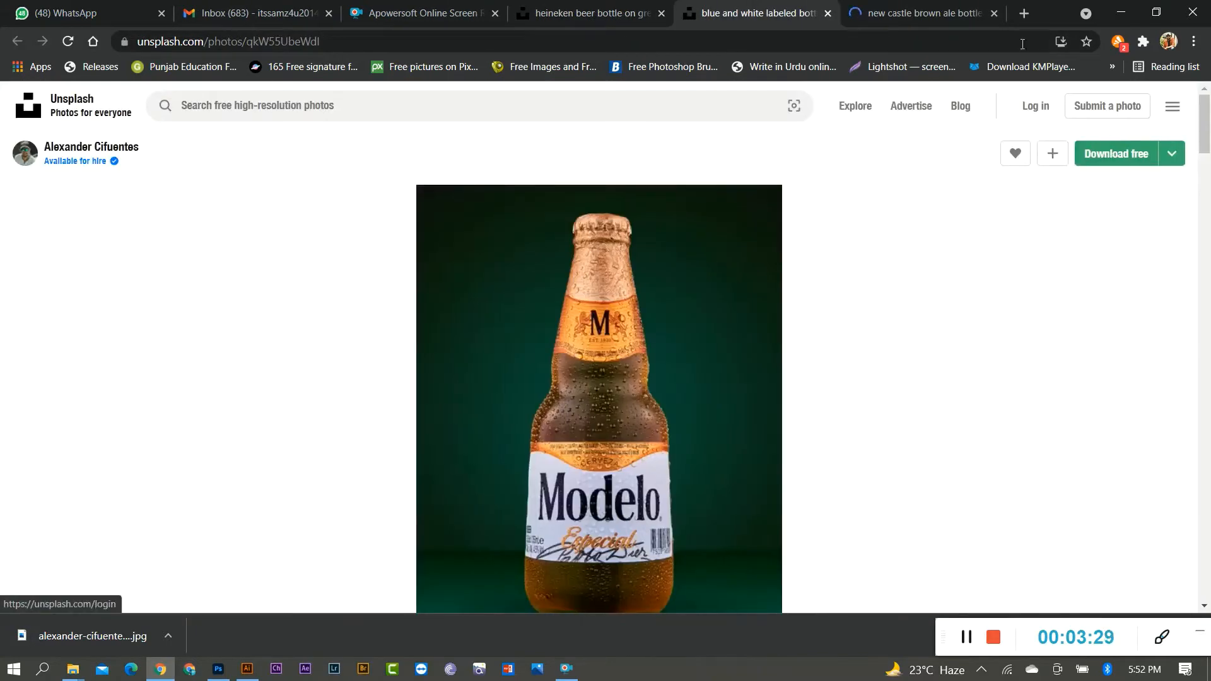
click(940, 8)
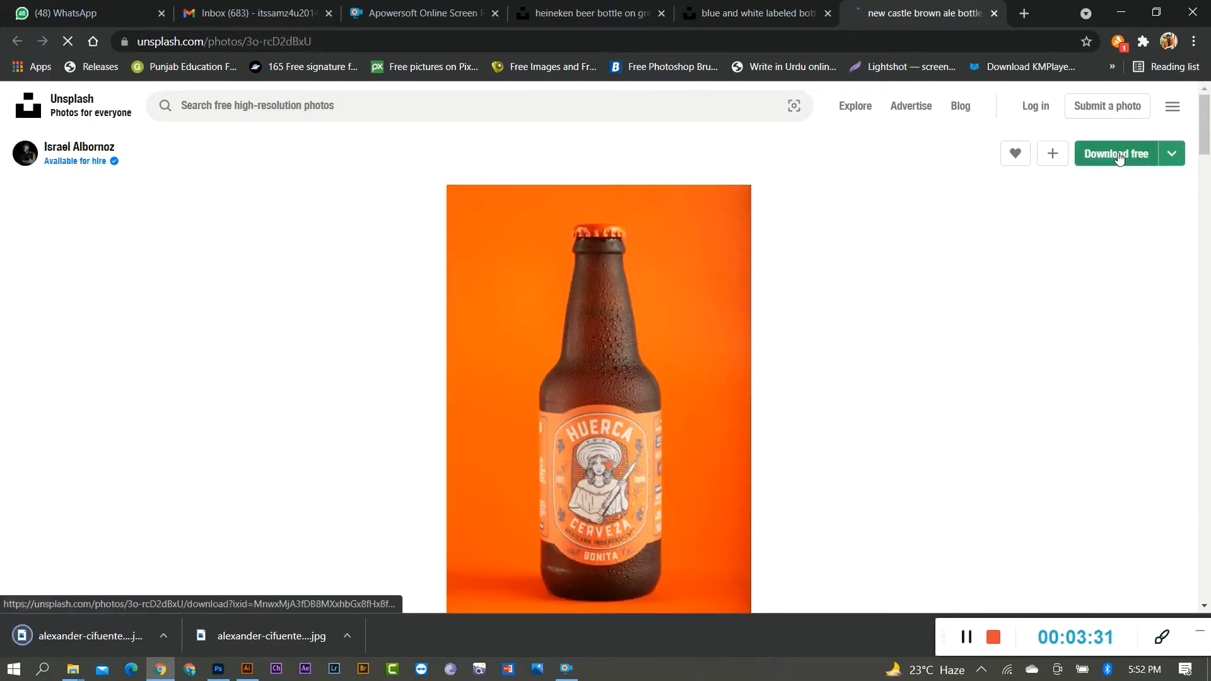
Look through the related bottle photos beneath the Modelo image
click(758, 13)
scroll(768, 235, down, 15)
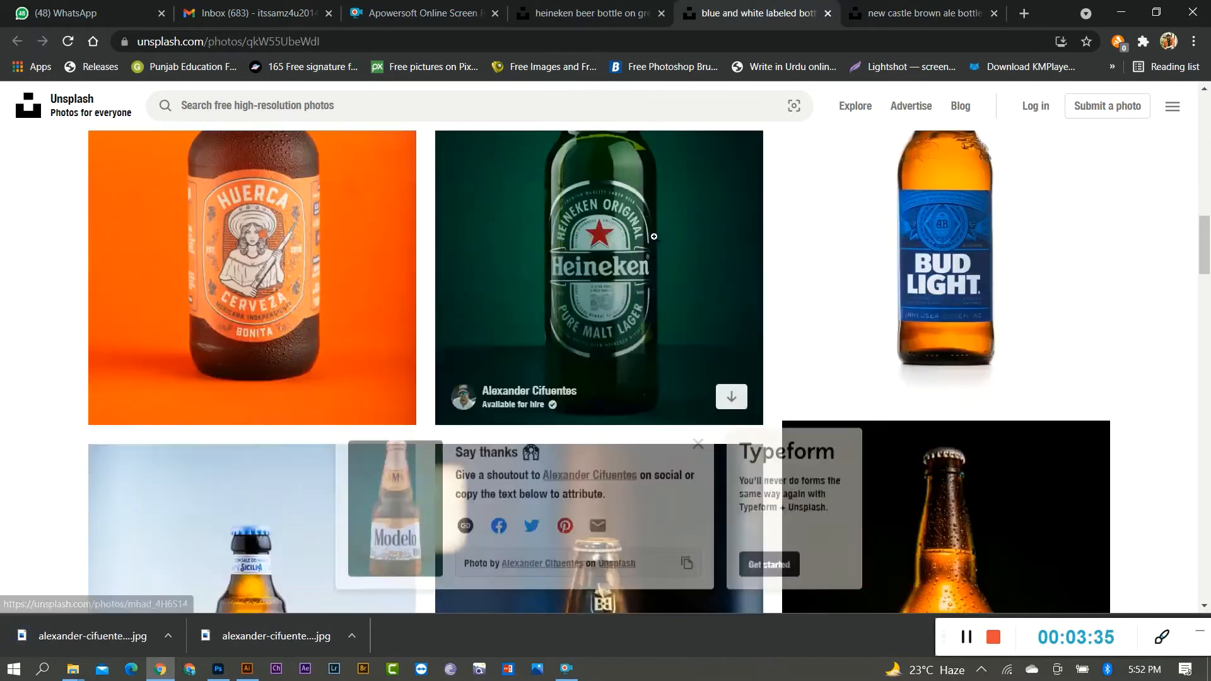
scroll(747, 277, down, 8)
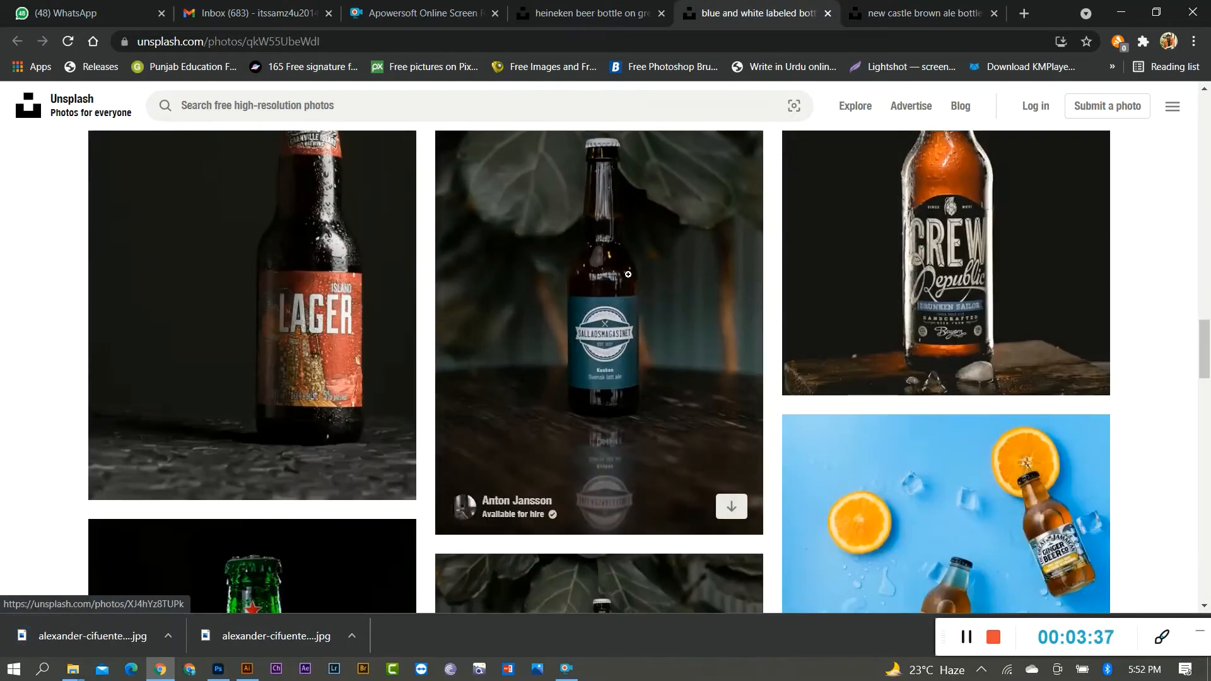
scroll(753, 284, down, 15)
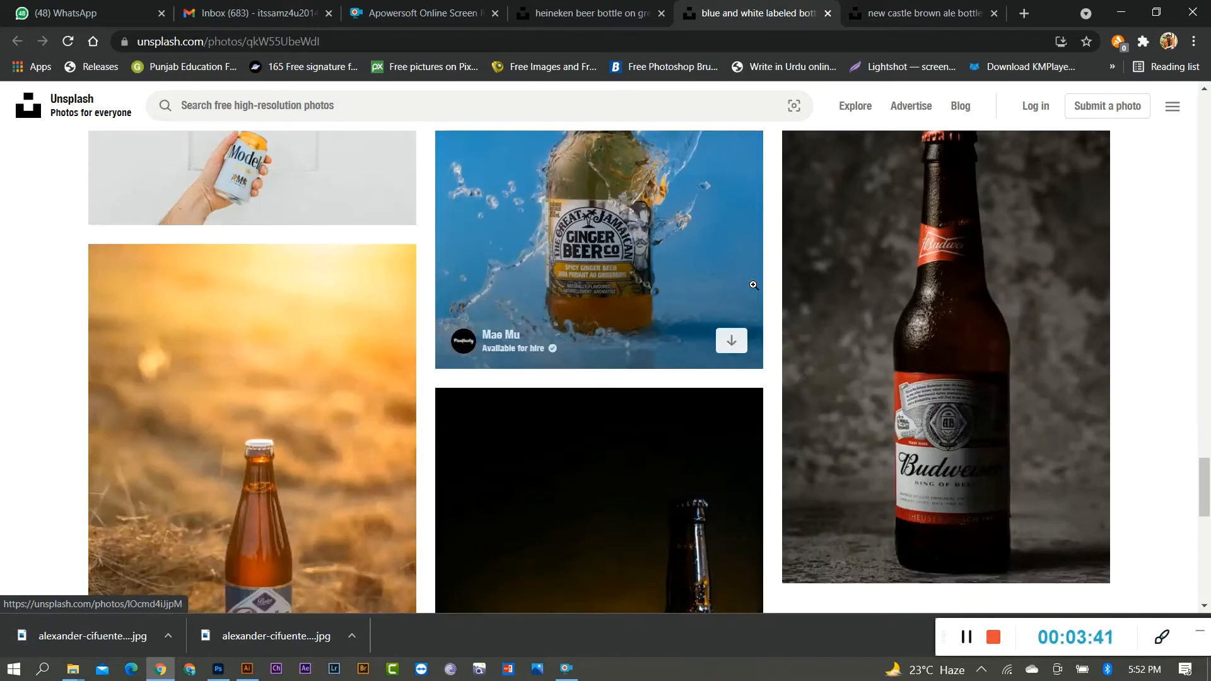
scroll(752, 284, down, 8)
scroll(753, 284, up, 5)
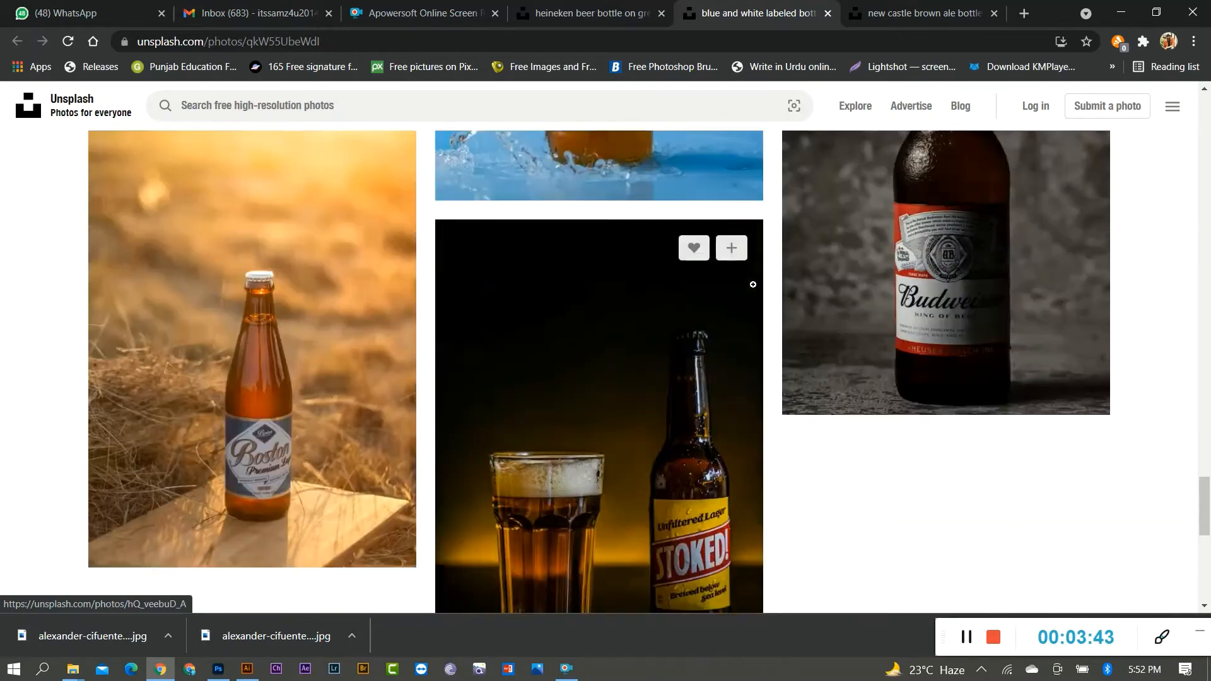
Minimize the open programs and show the Downloads folder in a maximized File Explorer window
click(1121, 12)
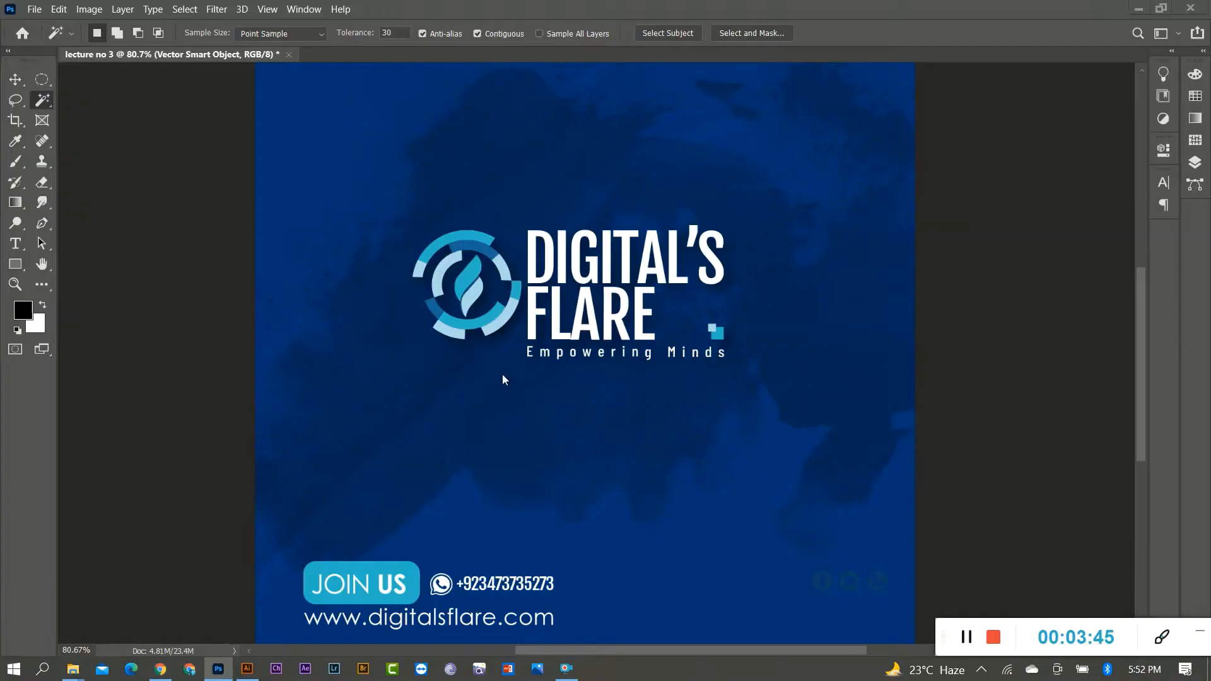
click(1138, 9)
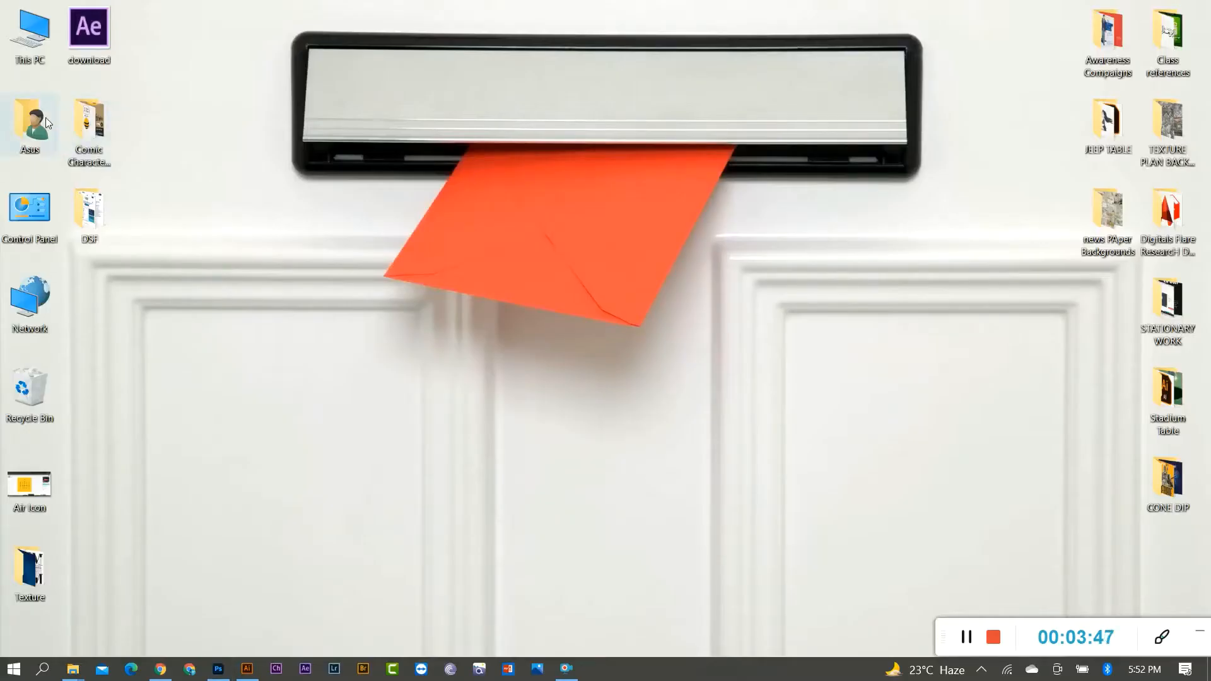
double_click(30, 33)
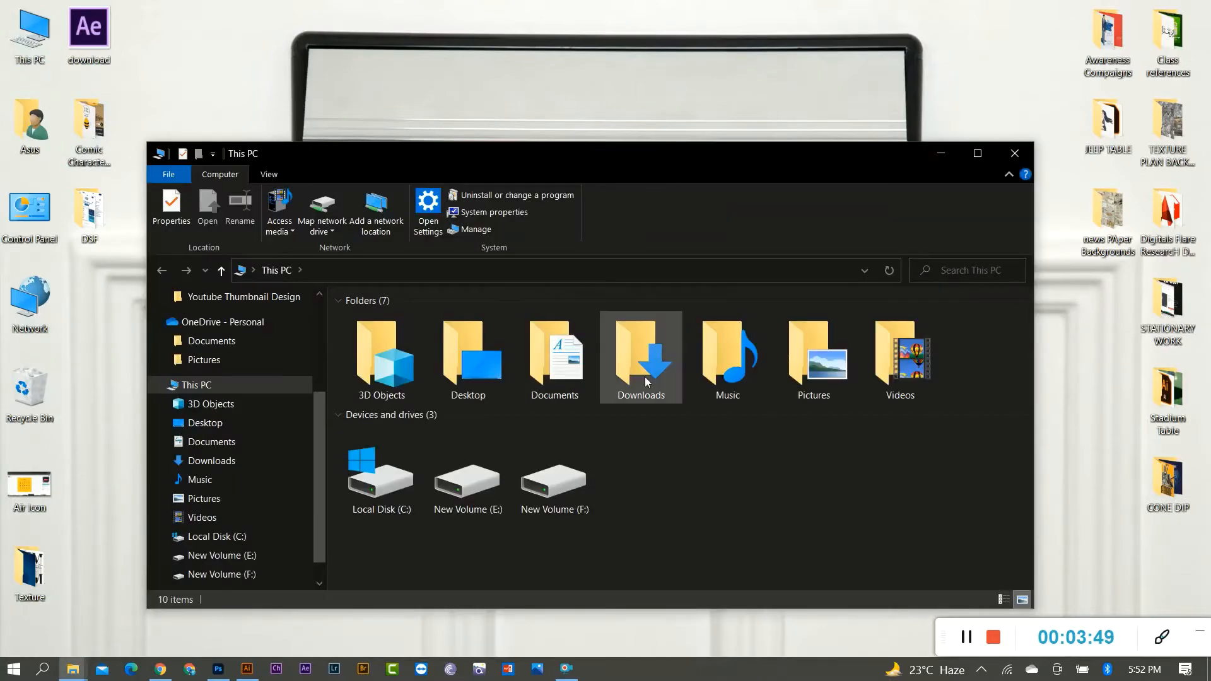
double_click(646, 381)
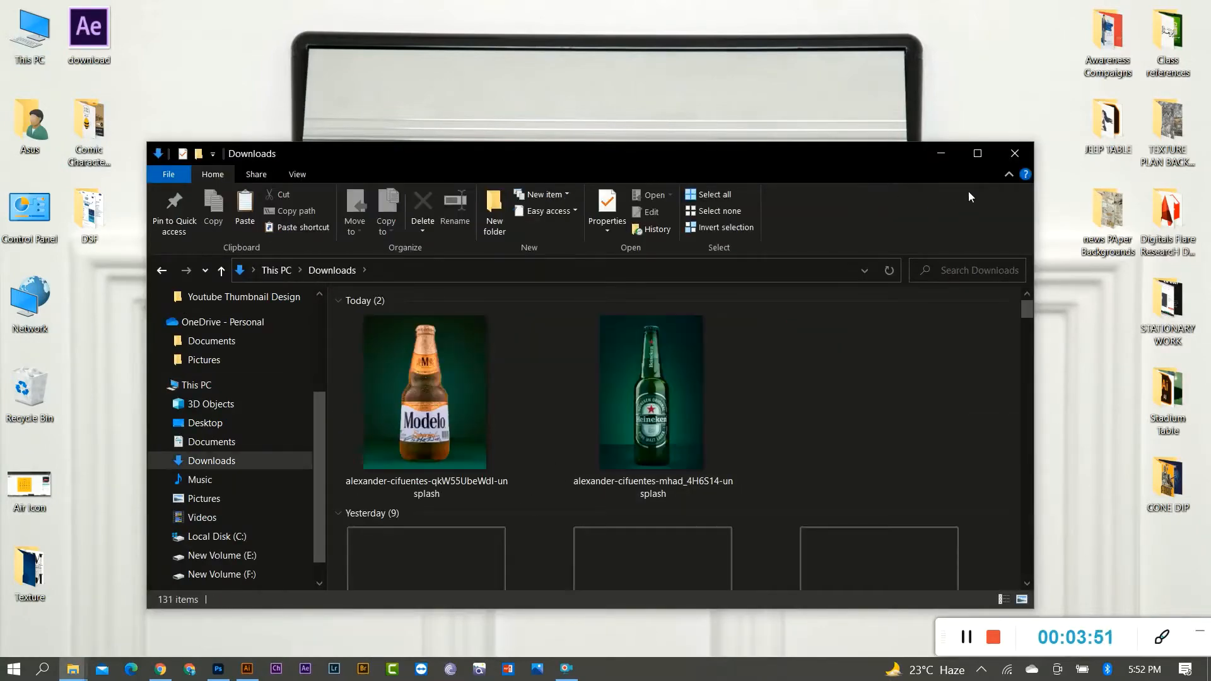
click(977, 153)
Open the downloaded Heineken photo from the Downloads folder as a separate document in Photoshop
drag(476, 301, 307, 5)
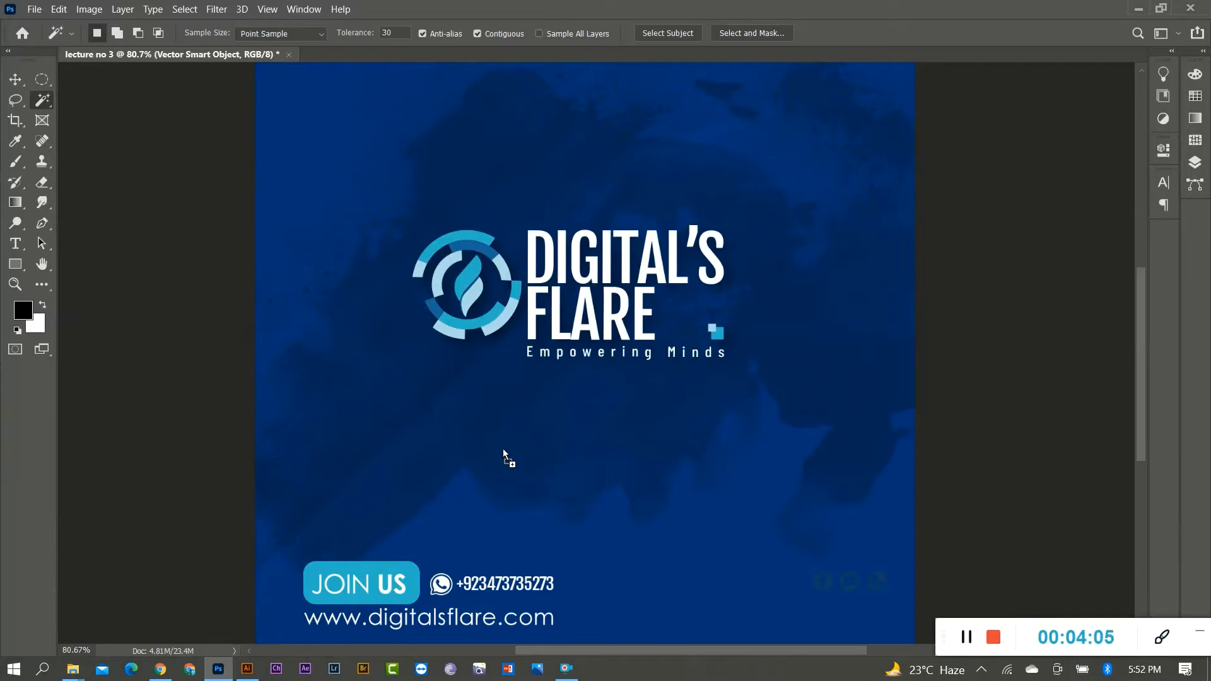
drag(441, 117, 436, 49)
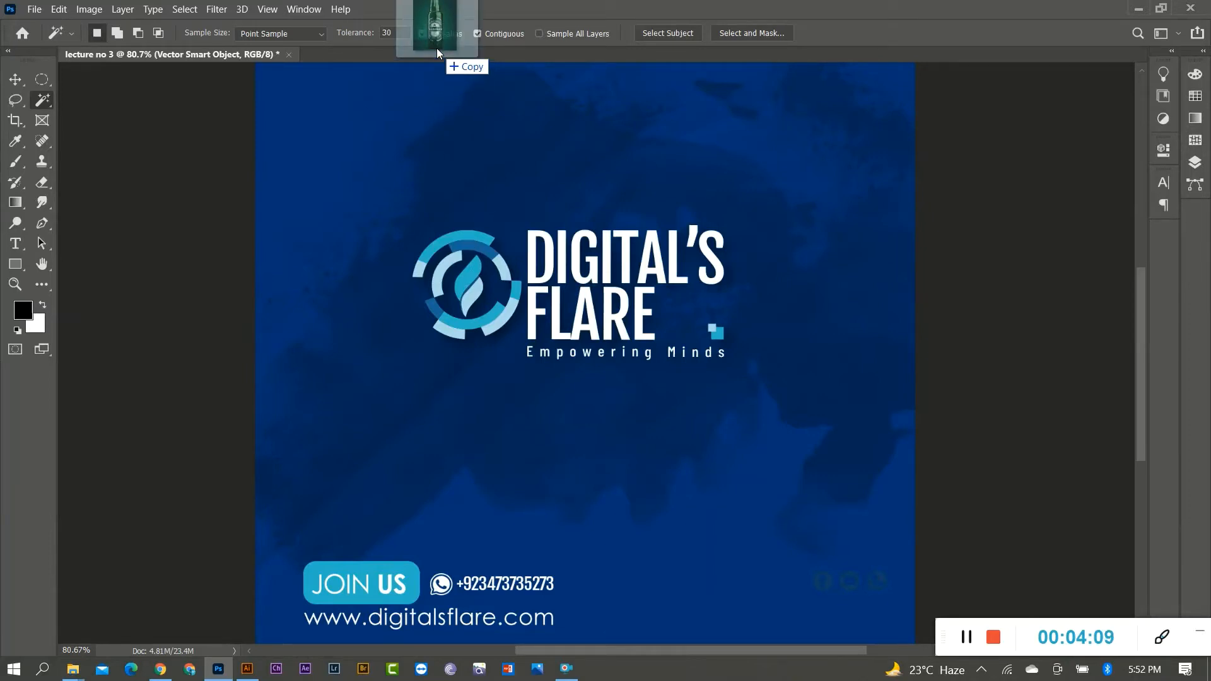
drag(436, 47, 437, 48)
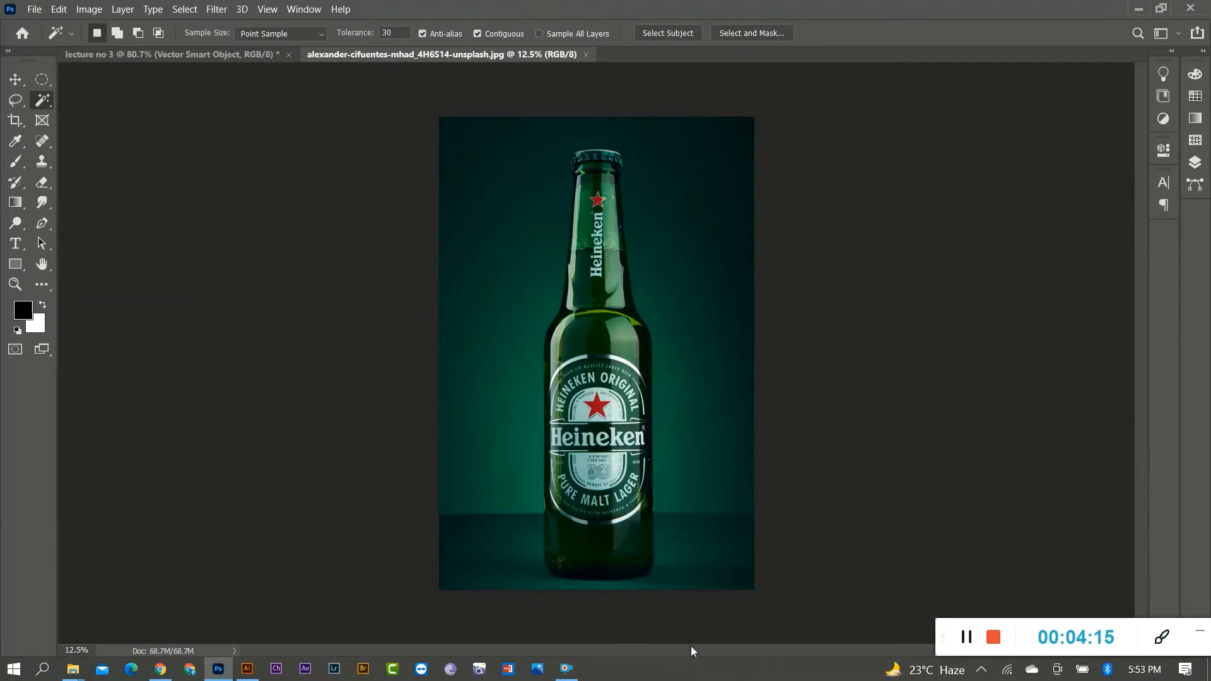
Return to the Downloads folder and open the Modelo photo with Adobe Photoshop 2020
click(1139, 9)
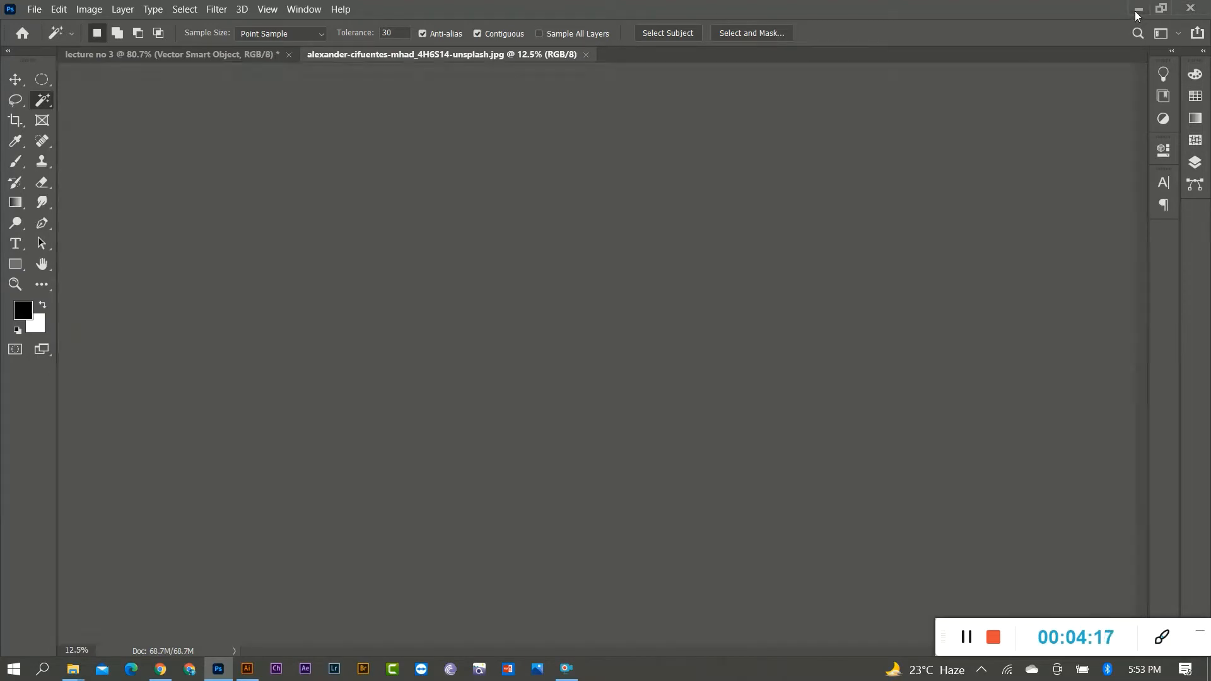
click(282, 254)
right_click(281, 254)
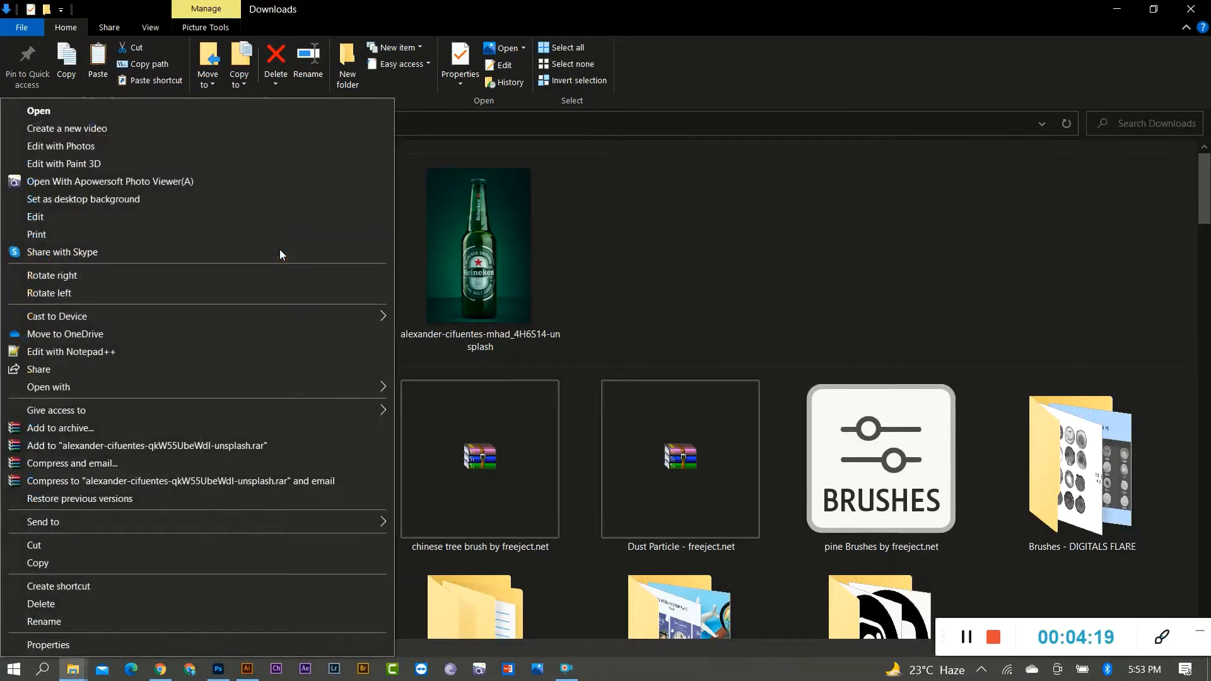
mouse_move(96, 389)
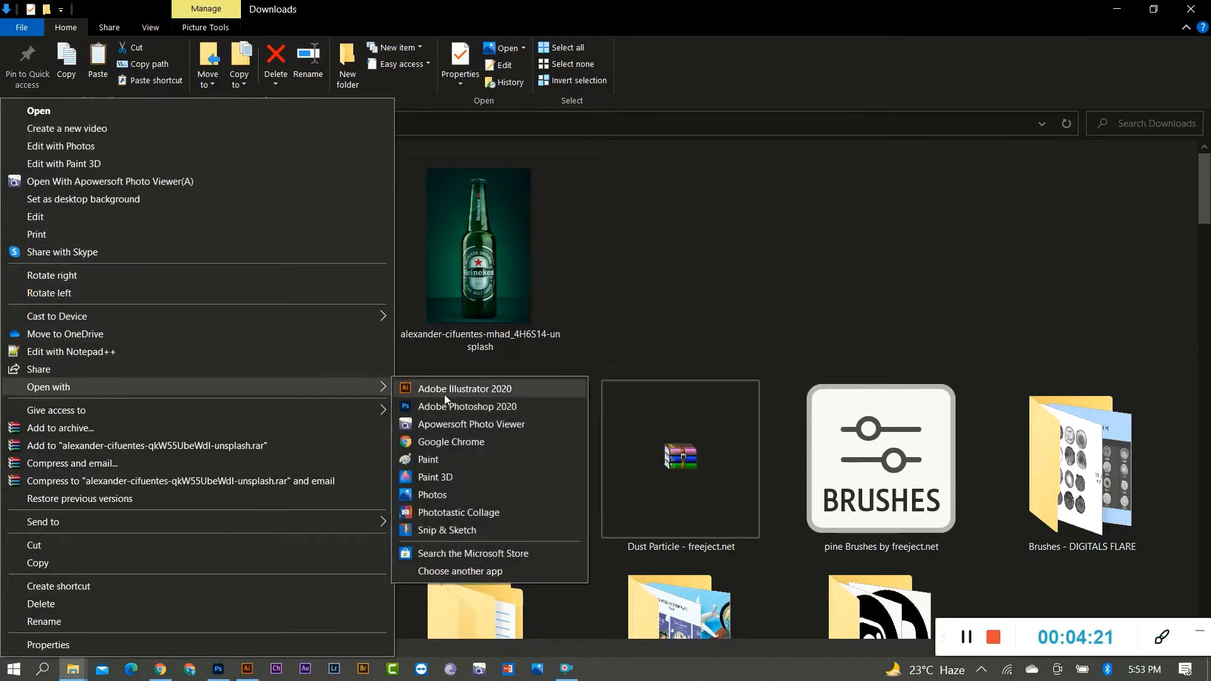
click(455, 407)
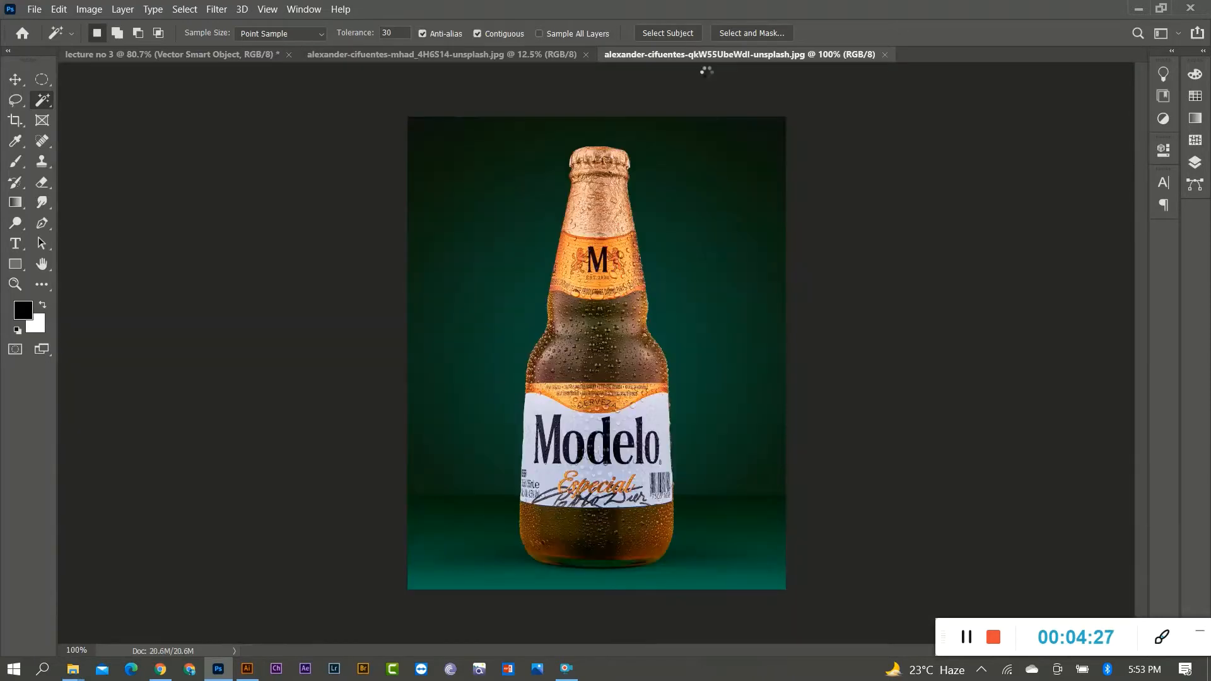
Bring the Heineken document to the front and activate the Lasso tool
click(490, 55)
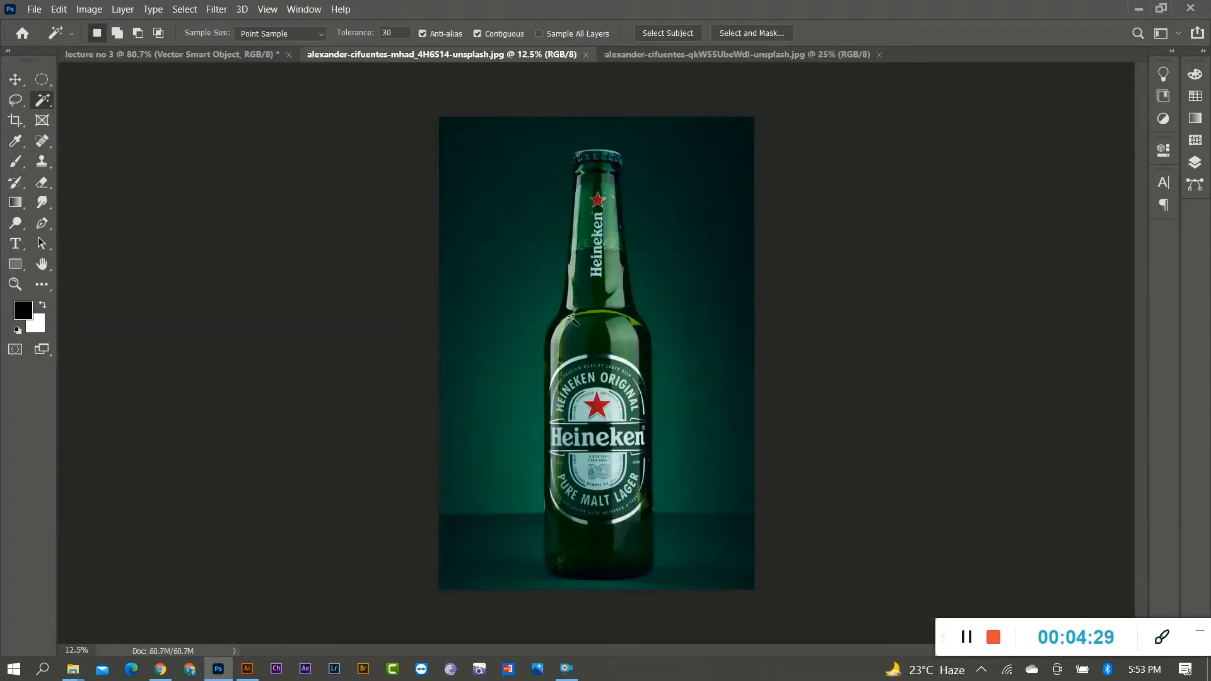
scroll(608, 227, up, 6)
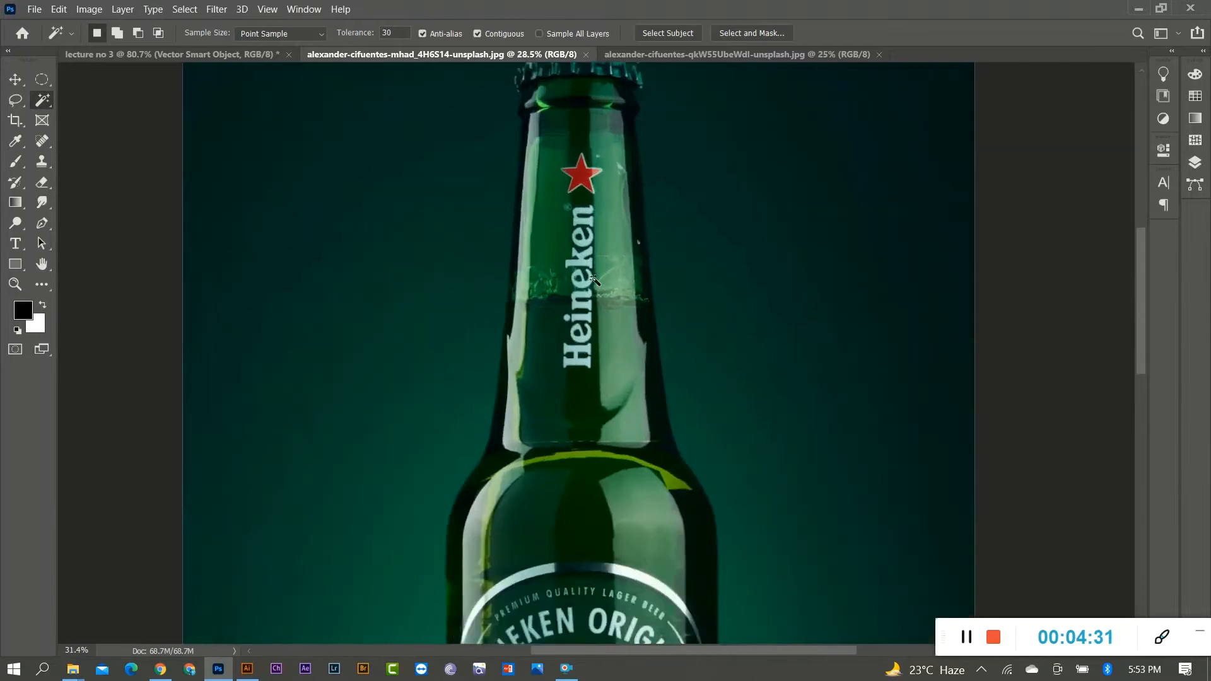
scroll(545, 308, down, 3)
scroll(618, 309, down, 1)
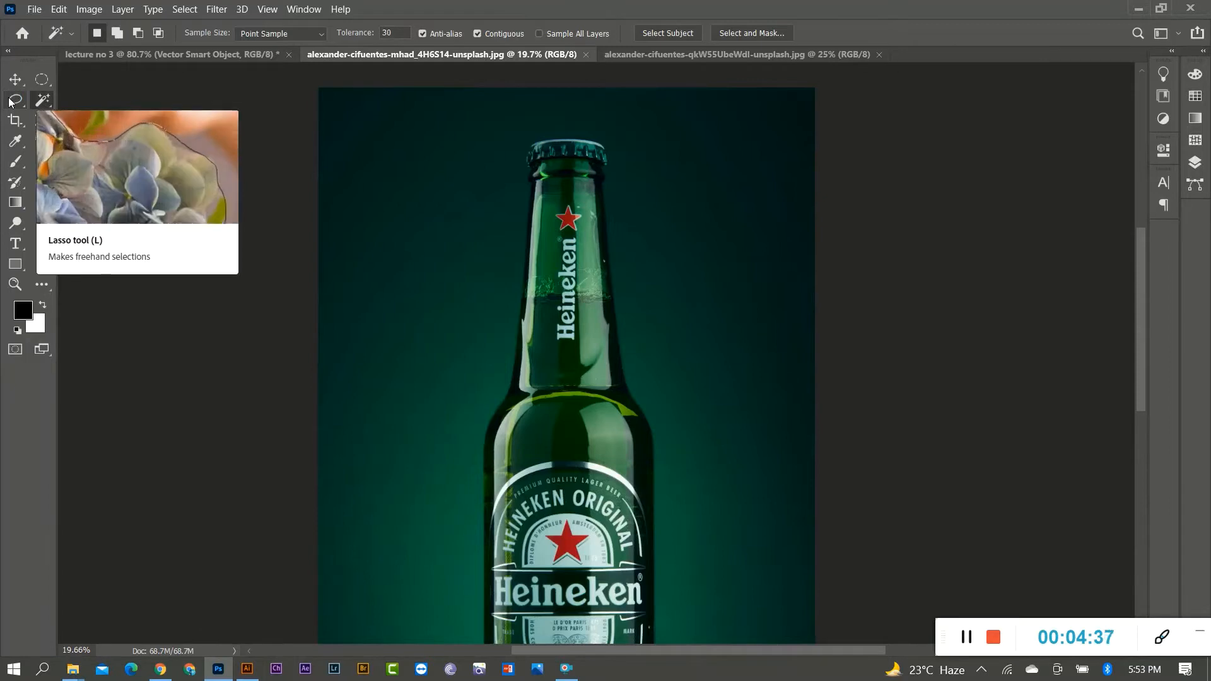
click(10, 101)
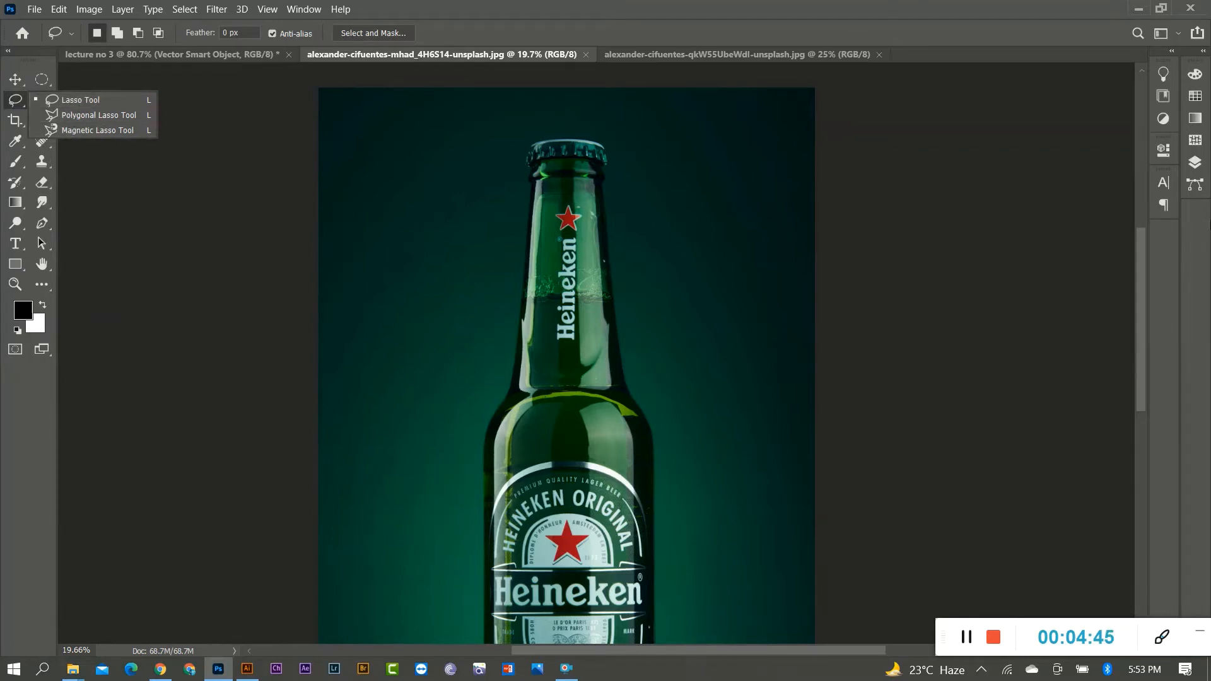
Unlock the Background layer of the Heineken image so it becomes a regular layer
click(1196, 165)
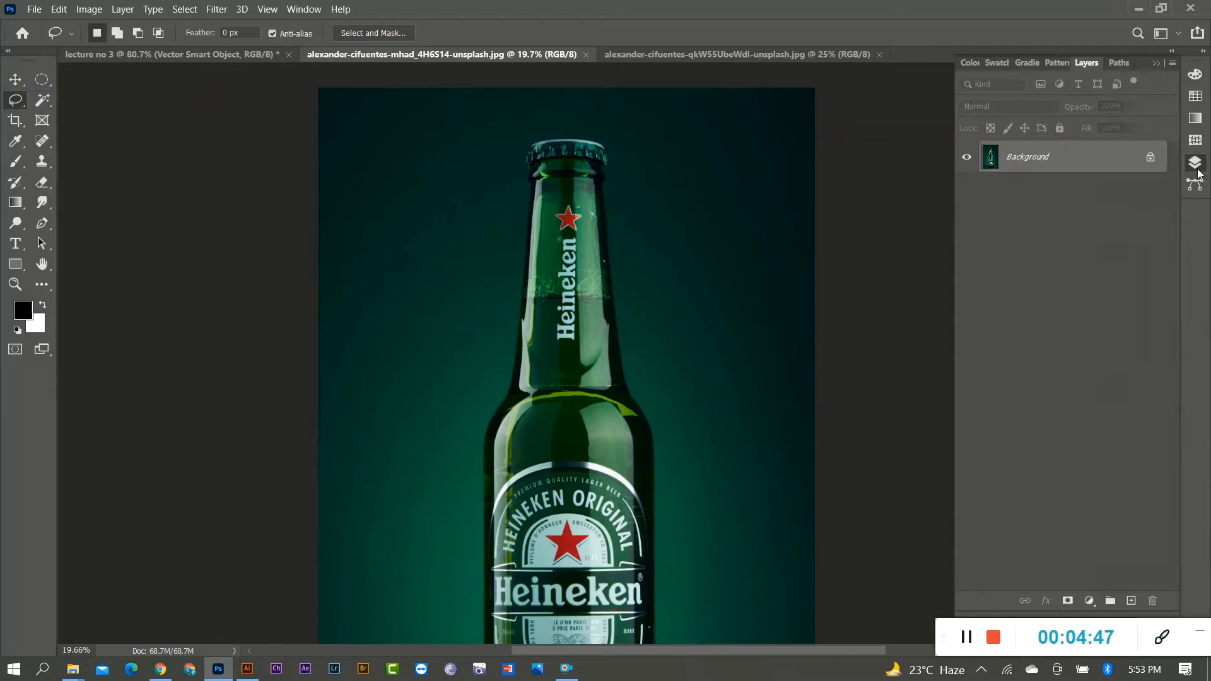
click(1150, 158)
right_click(1023, 157)
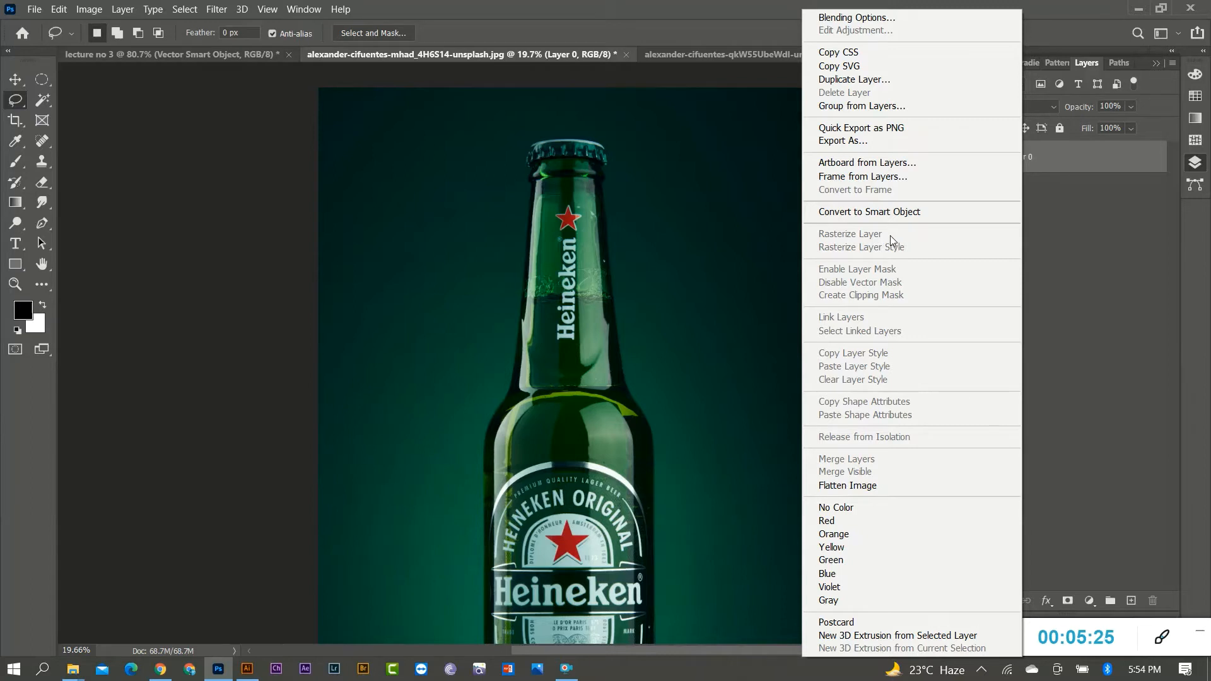
click(1057, 233)
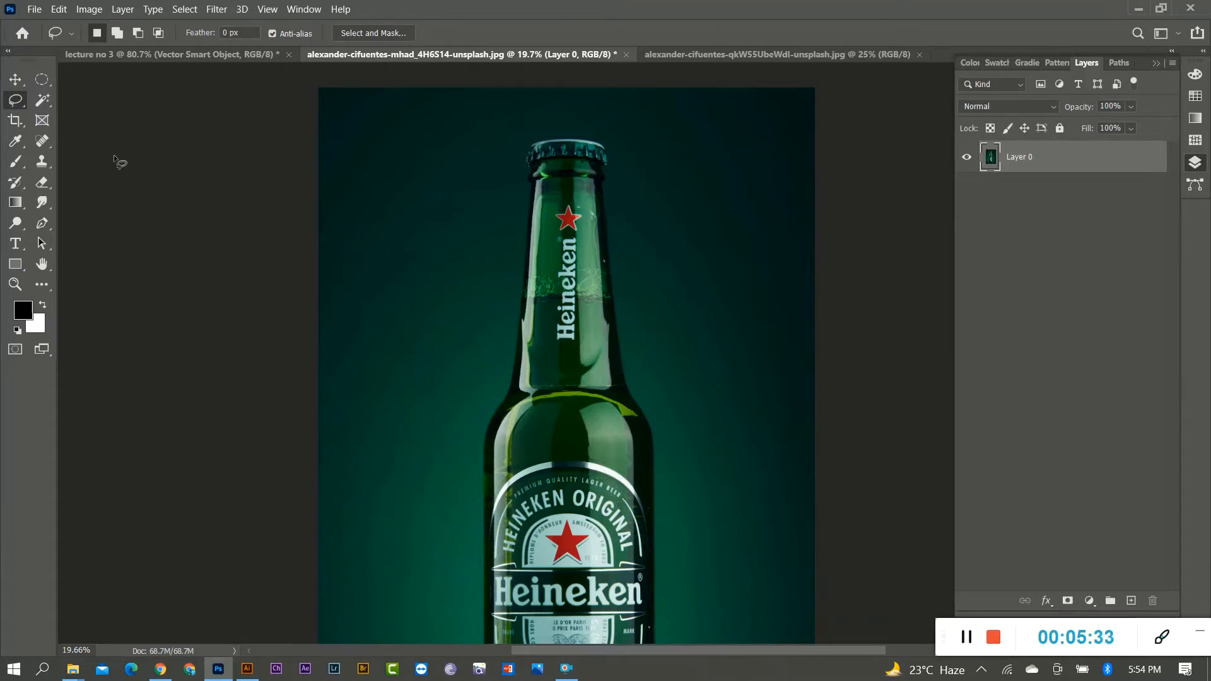
click(16, 101)
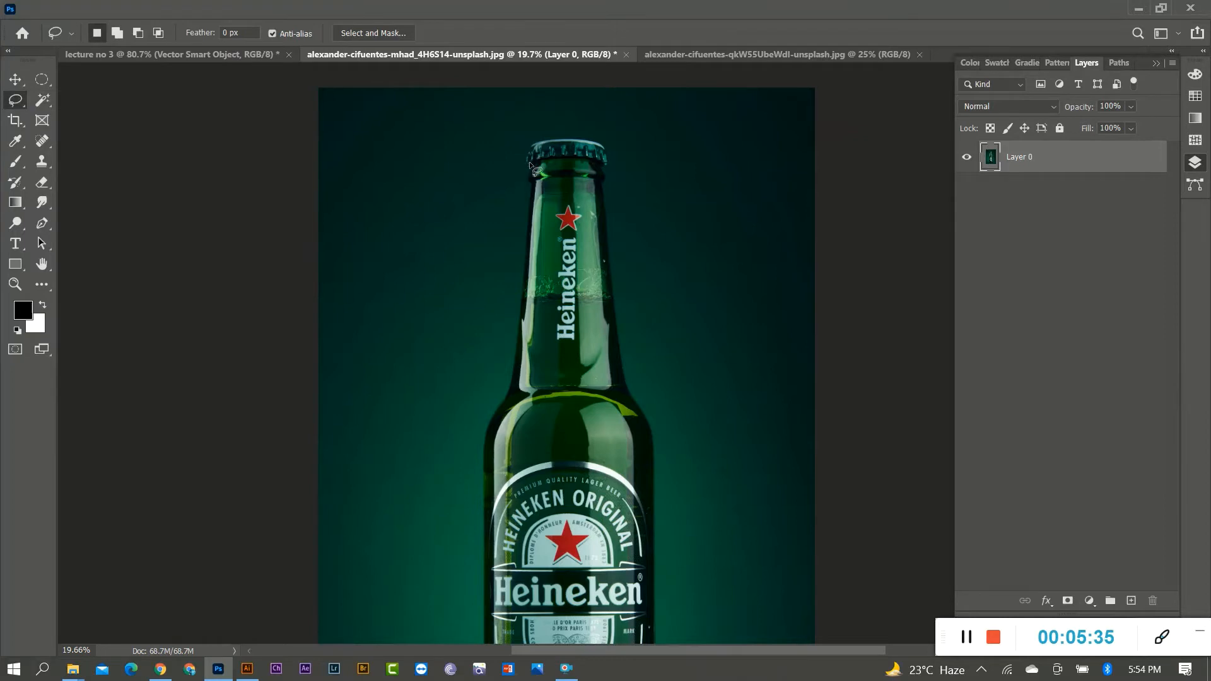
scroll(565, 140, up, 3)
scroll(477, 169, down, 2)
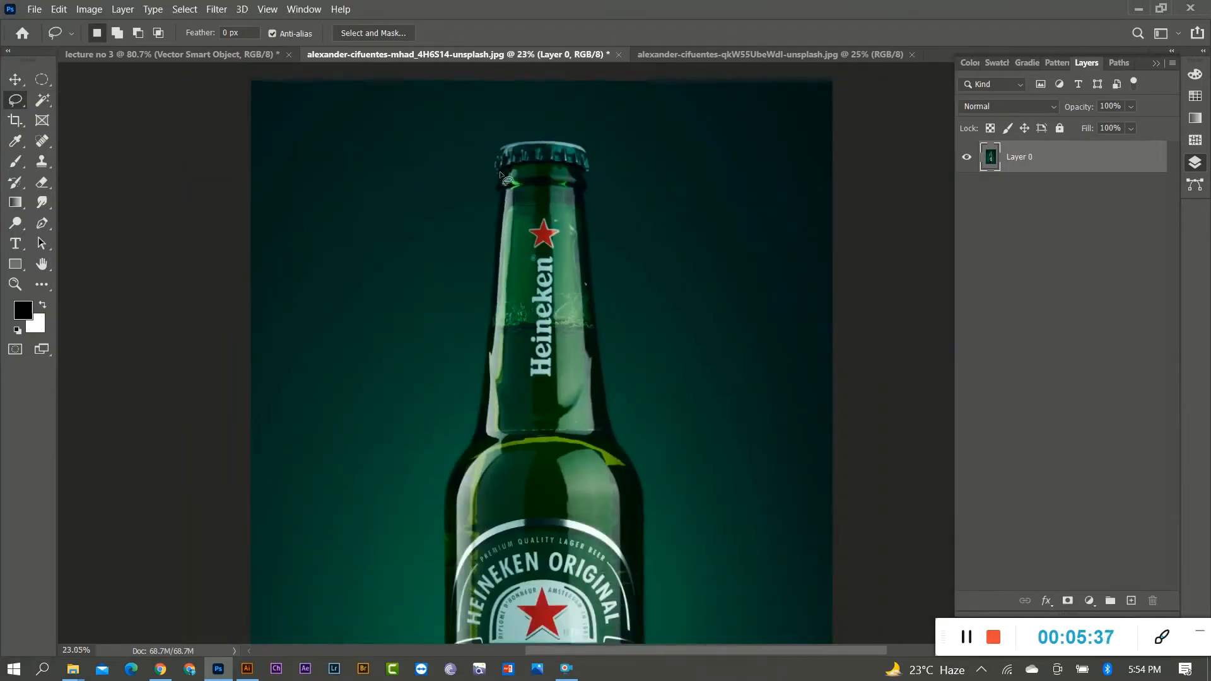
mouse_move(495, 168)
mouse_down()
mouse_move(503, 126)
mouse_move(531, 115)
mouse_move(594, 127)
mouse_move(608, 157)
mouse_move(599, 275)
mouse_move(674, 505)
mouse_move(681, 633)
mouse_up()
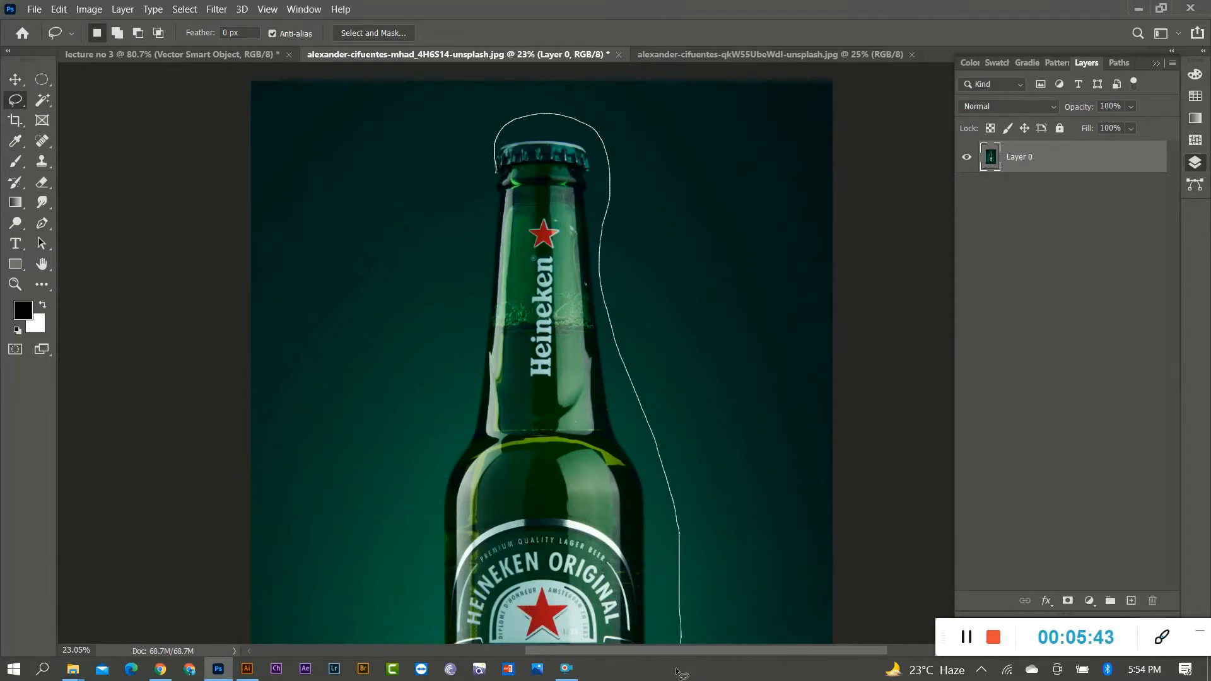
drag(396, 345, 496, 171)
scroll(561, 199, down, 4)
key(ctrl+d)
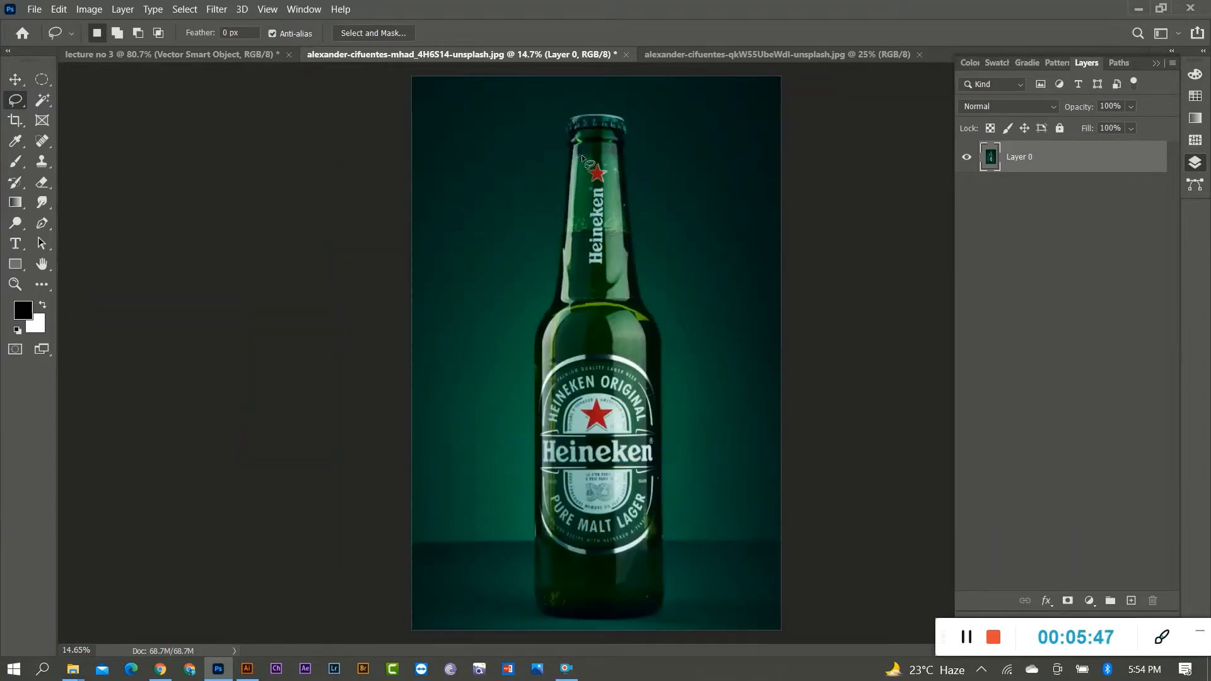
Draw a loose freehand Lasso selection around the whole Heineken bottle and delete the selected area from the layer
mouse_move(561, 131)
mouse_down()
mouse_move(571, 106)
mouse_move(626, 112)
mouse_up()
mouse_move(641, 190)
mouse_down()
mouse_move(673, 383)
mouse_move(670, 565)
mouse_up()
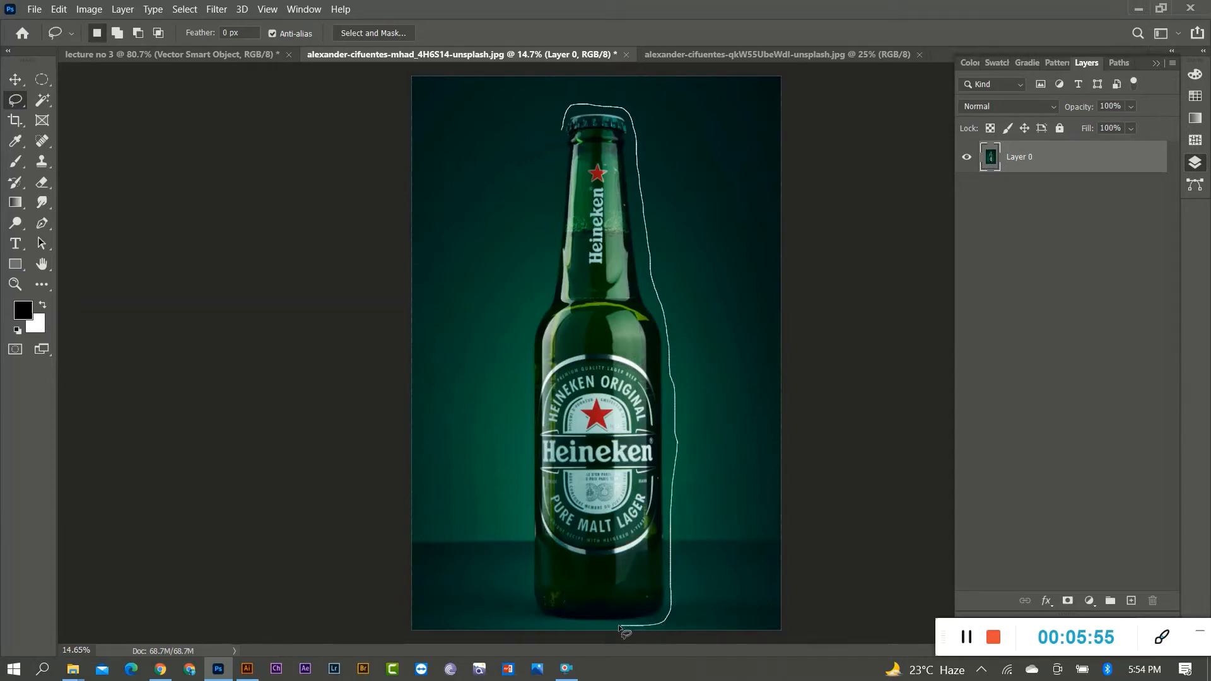
mouse_move(591, 624)
mouse_down()
mouse_move(541, 625)
mouse_move(521, 593)
mouse_move(514, 363)
mouse_move(522, 313)
mouse_move(554, 251)
mouse_move(564, 128)
mouse_up()
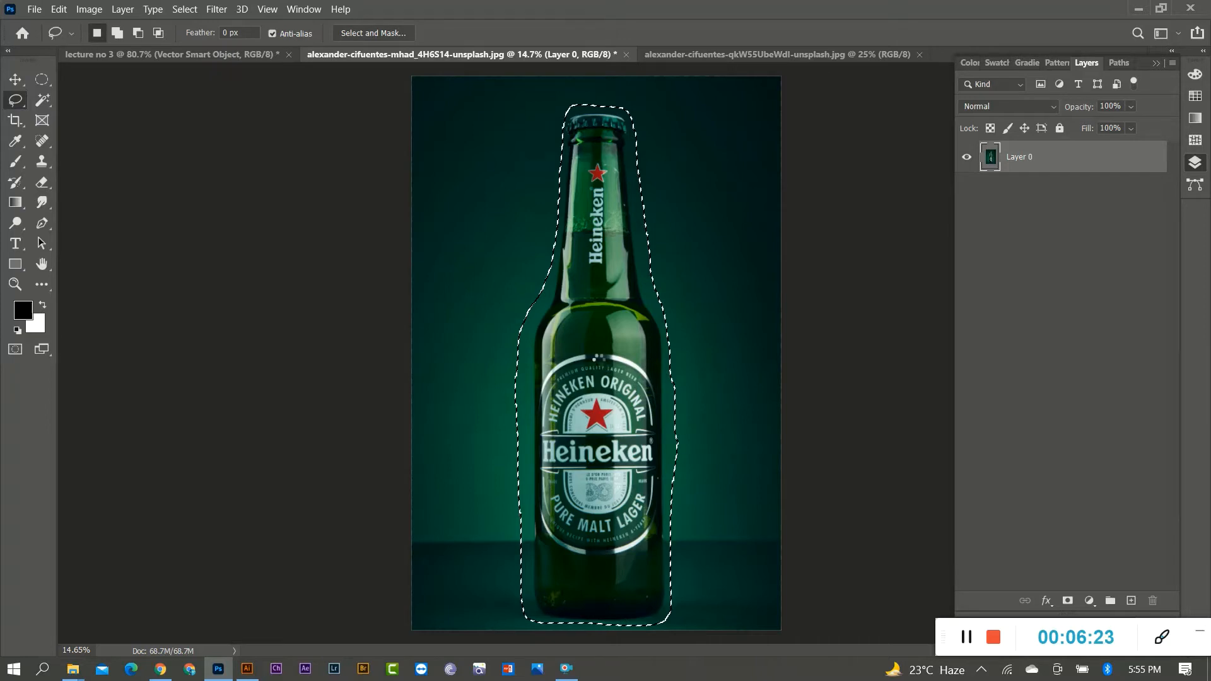
key(Delete)
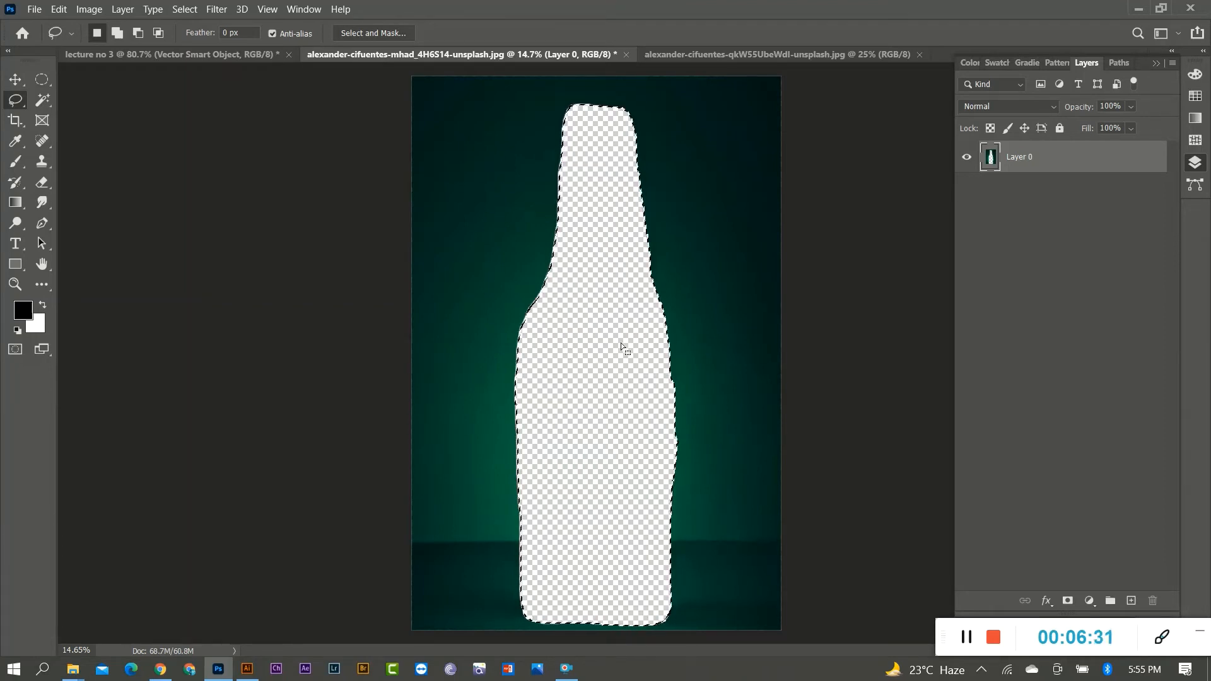
scroll(586, 361, up, 3)
scroll(589, 316, up, 1)
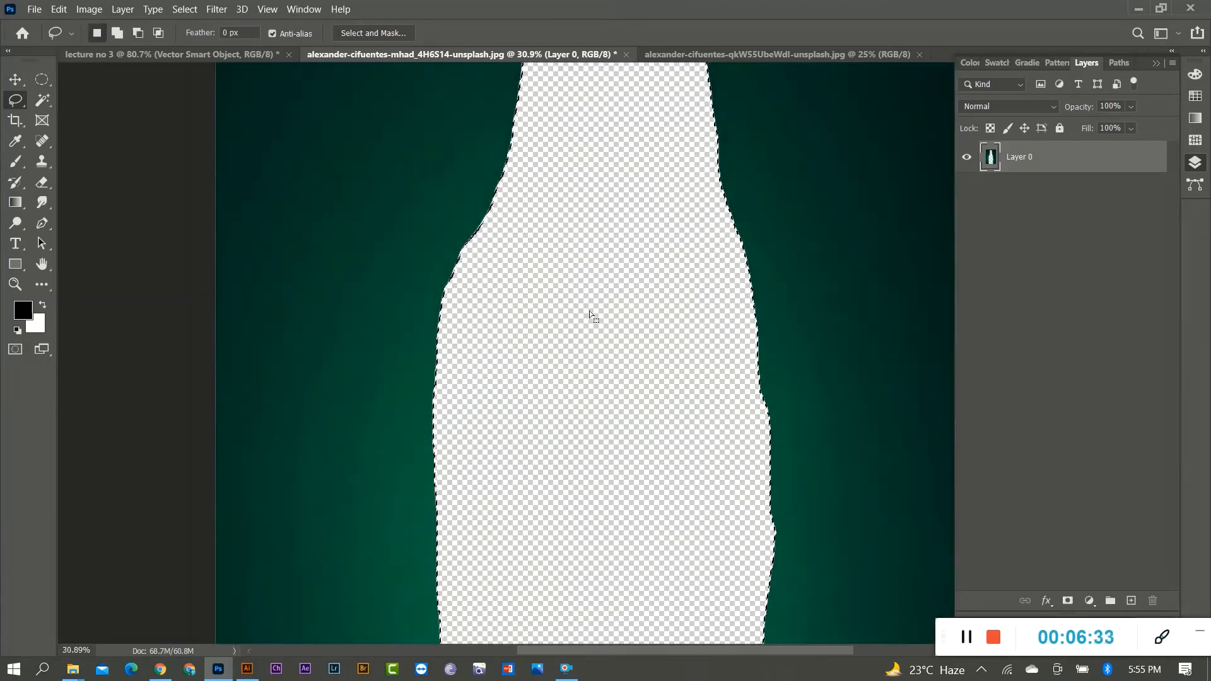
scroll(583, 319, down, 3)
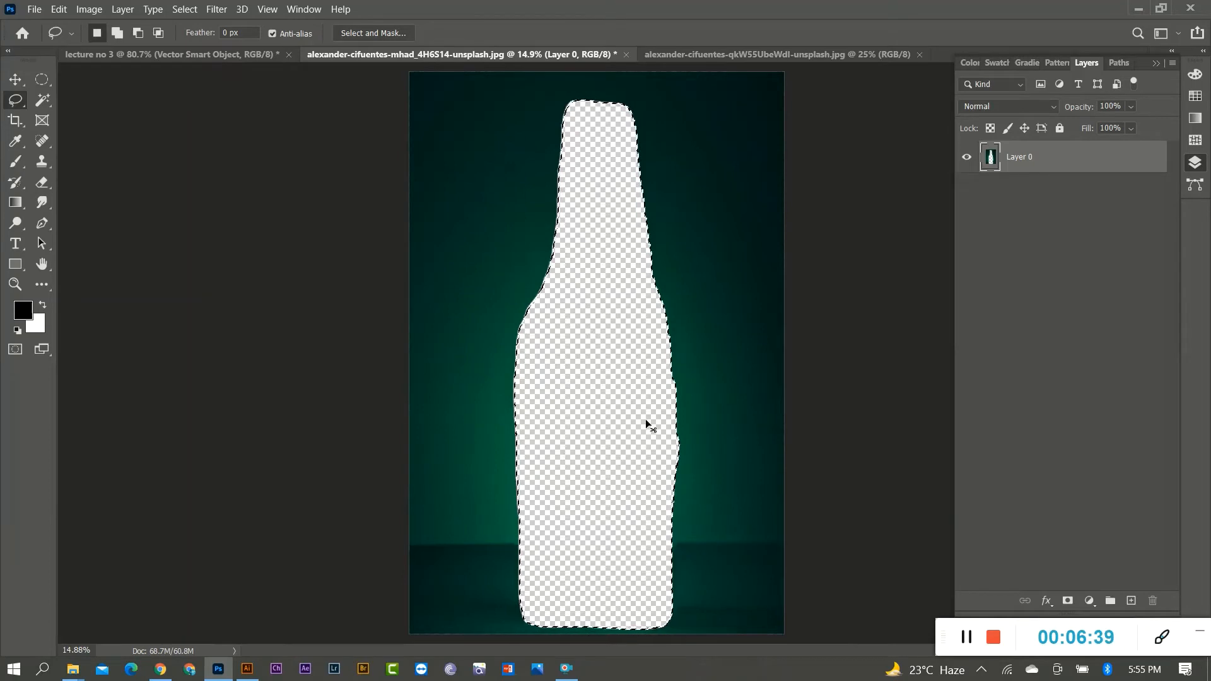
Undo the deletion of the bottle area and copy the selected Heineken bottle onto its own layer
key(ctrl+z)
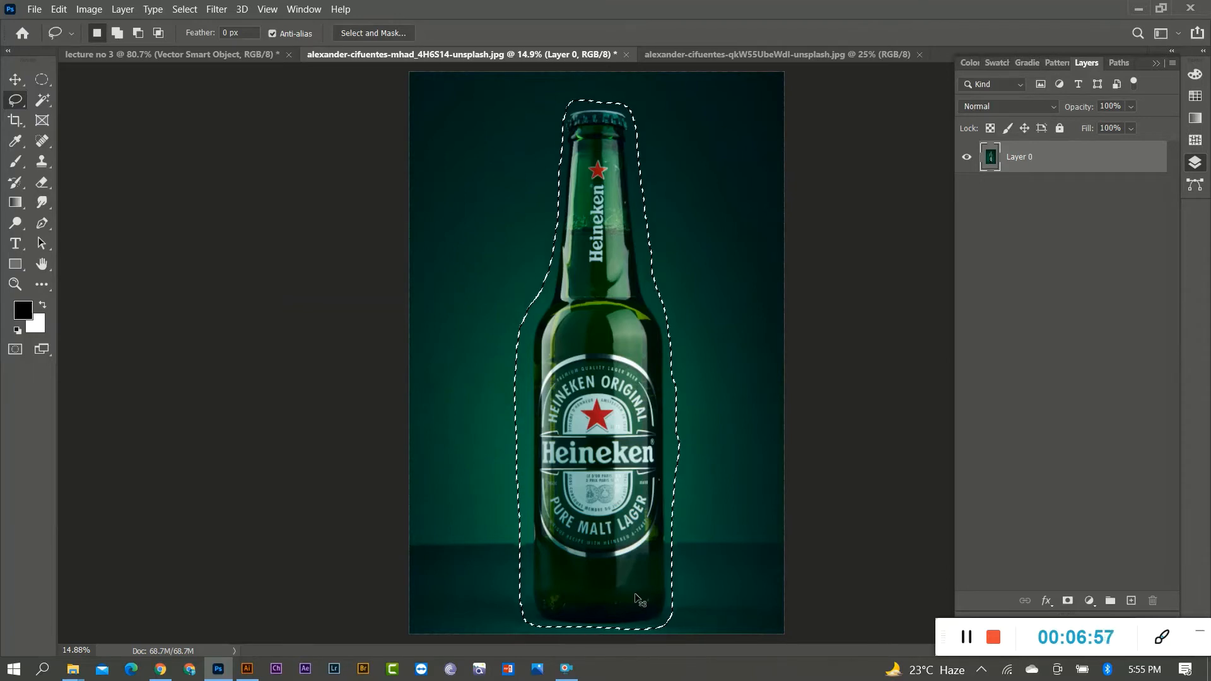
key(ctrl+j)
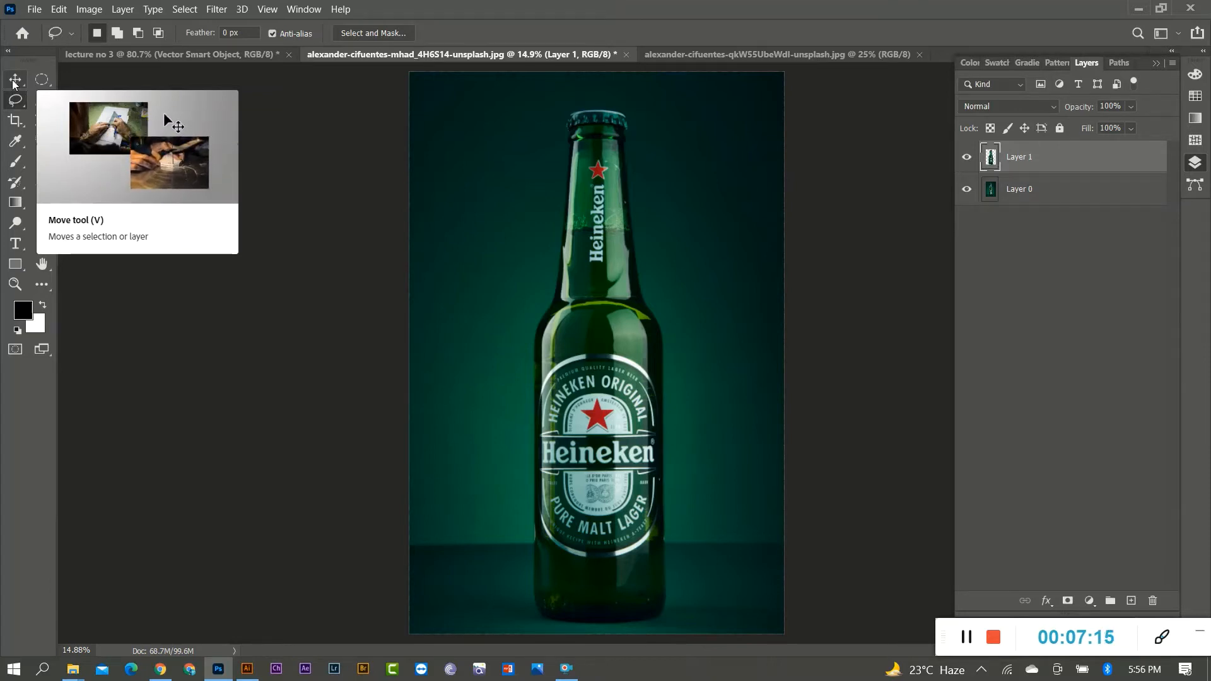
Move the cut-out bottle layer into the lecture no 3 document and scale it down to 15.75%
key(v)
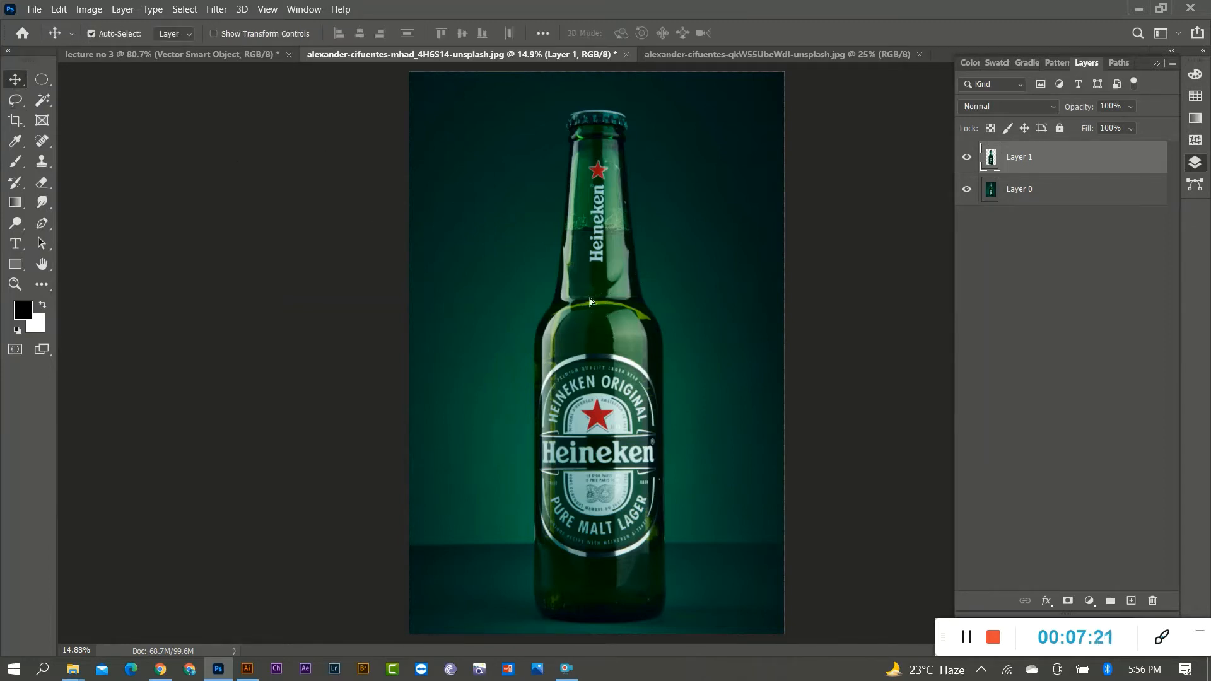
drag(589, 298, 586, 444)
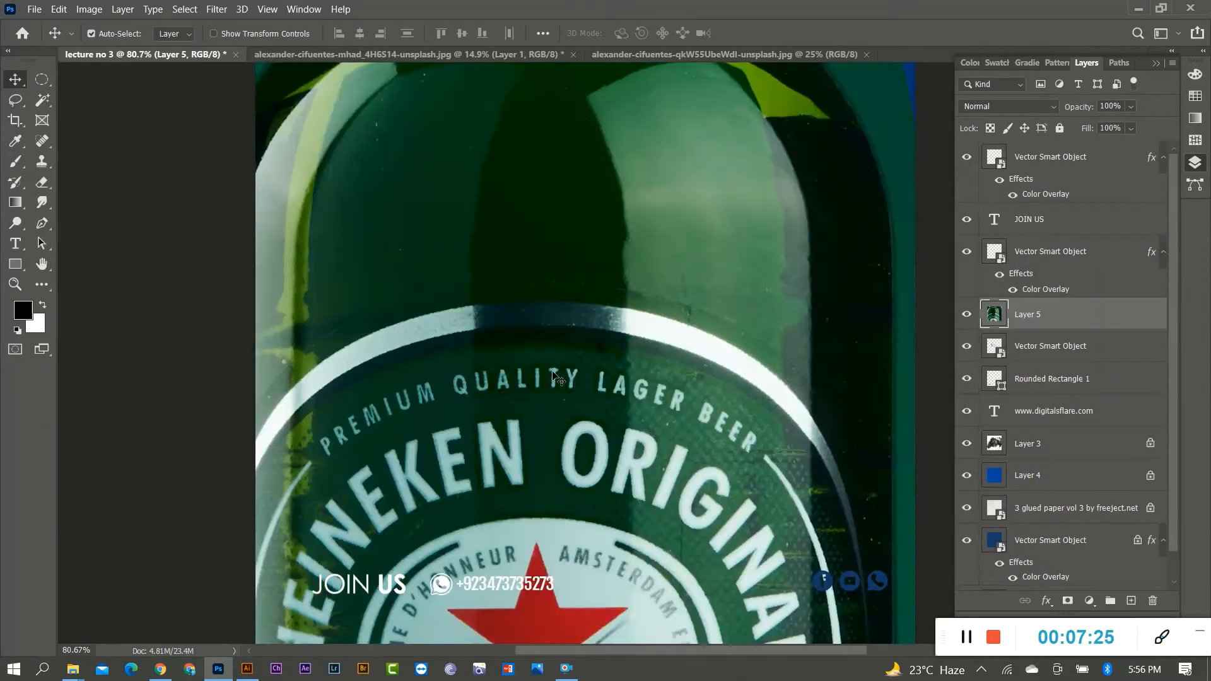
scroll(558, 391, down, 3)
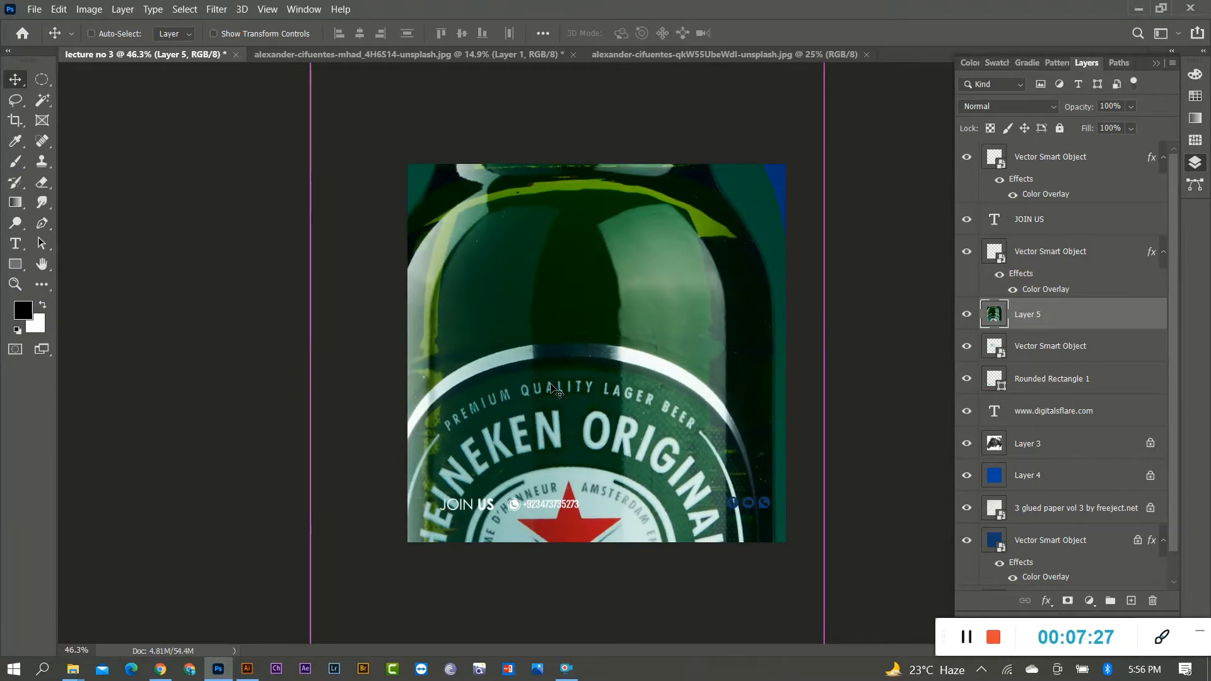
key(ctrl+t)
scroll(567, 382, down, 4)
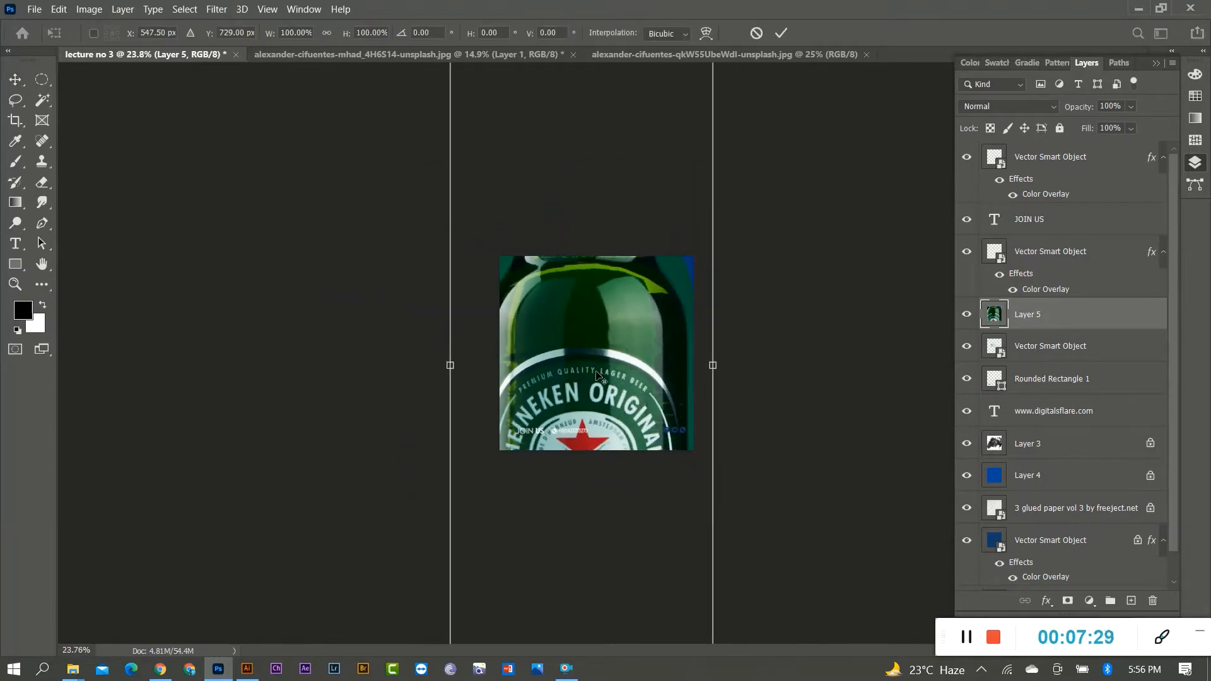
scroll(599, 372, down, 3)
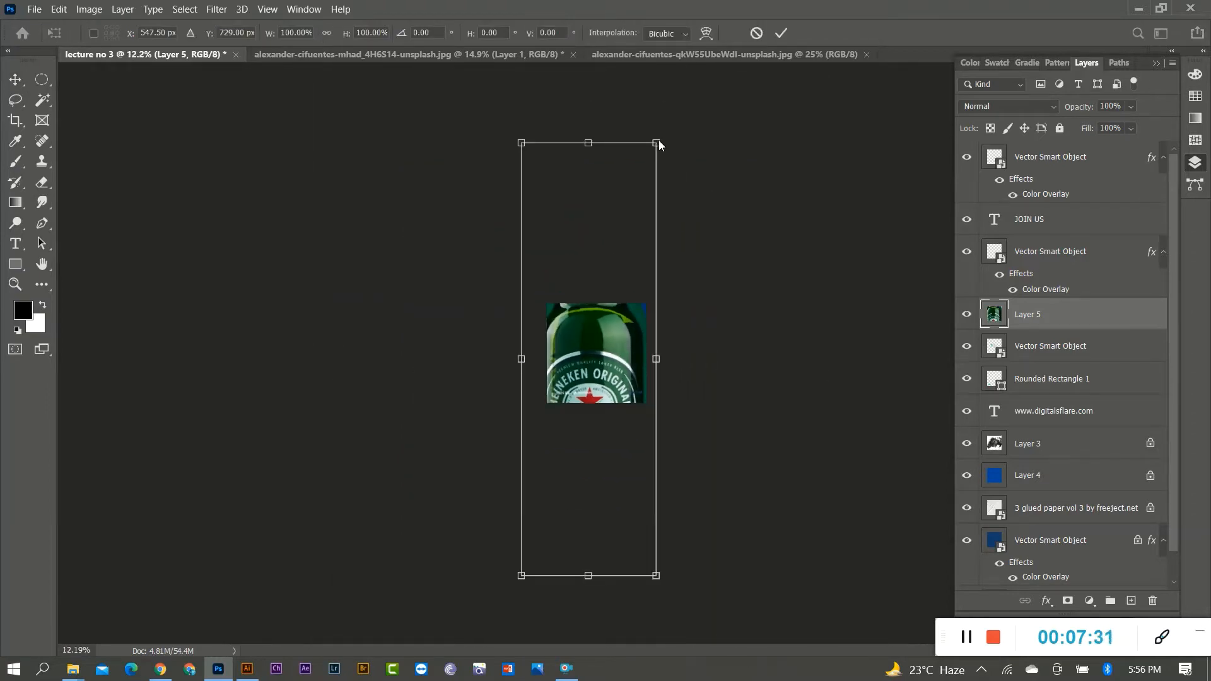
drag(657, 140, 595, 320)
scroll(581, 384, up, 5)
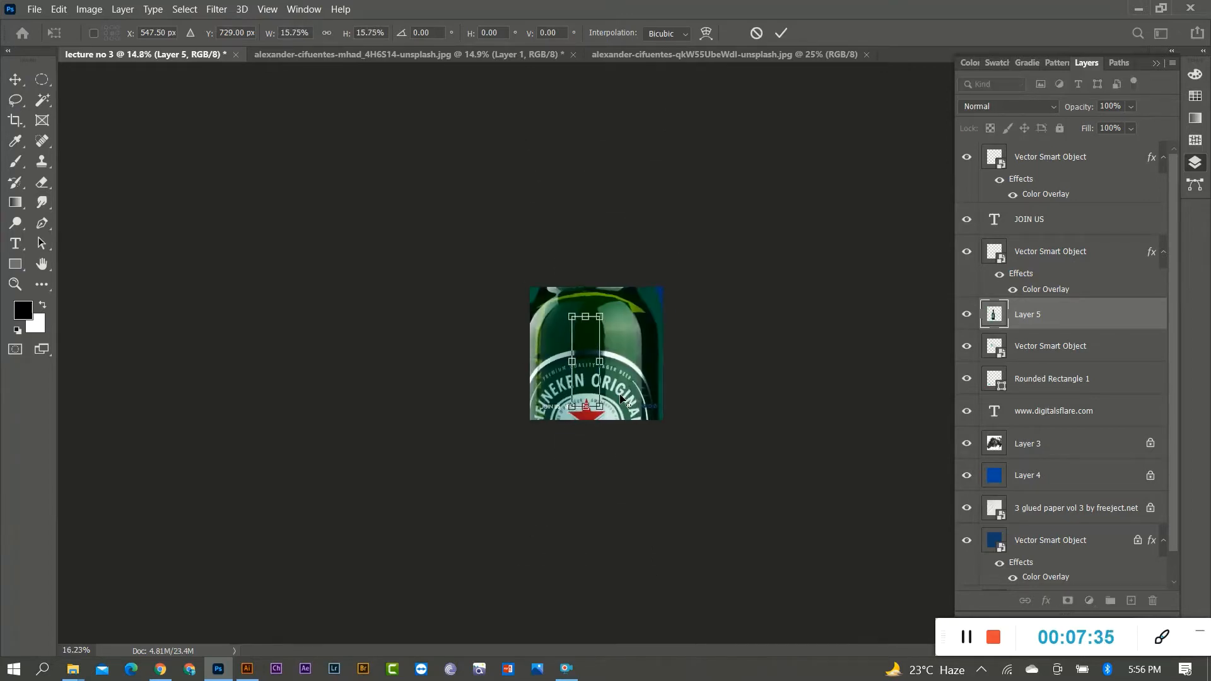
Apply the scaling and place the bottle on the left side of the design, beside the Digital's Flare logo
key(alt+space)
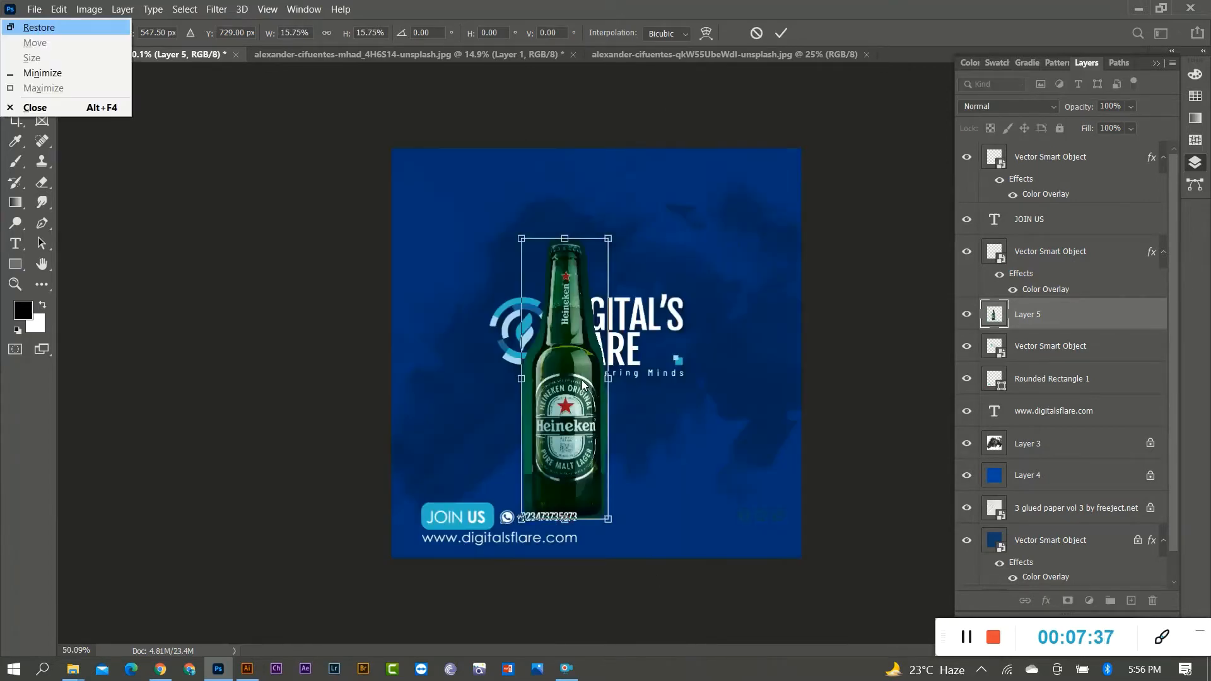
key(Escape)
key(Return)
drag(563, 379, 470, 322)
key(ctrl+plus)
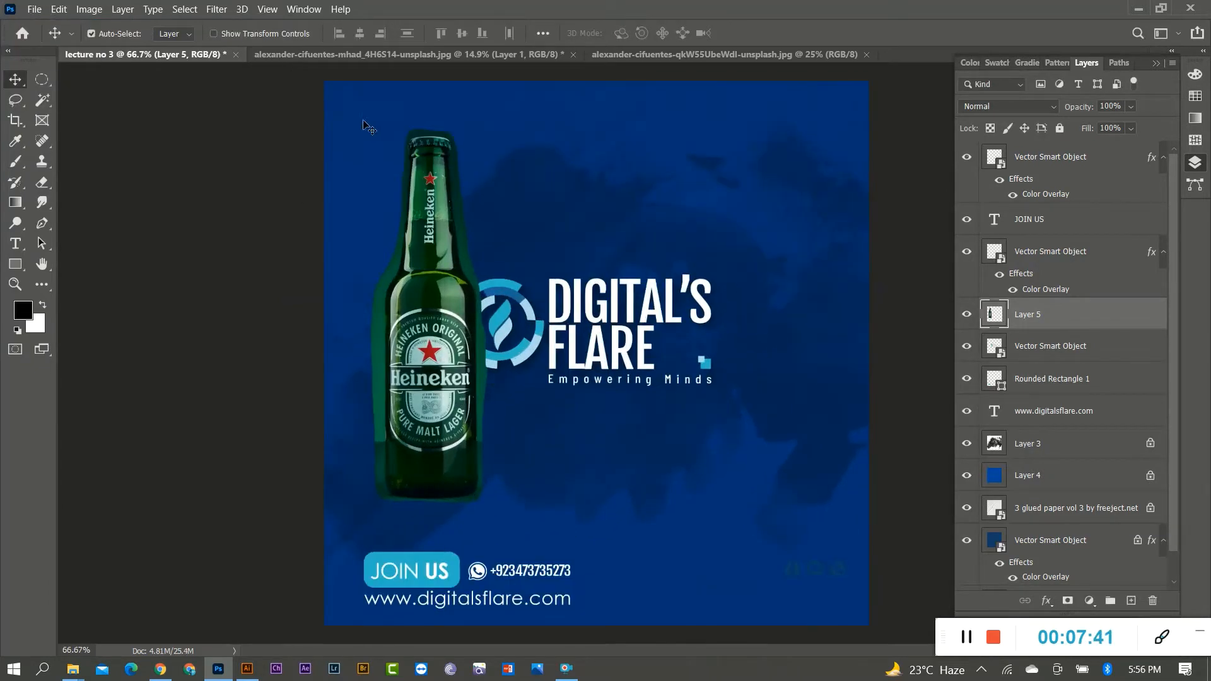
scroll(416, 309, up, 2)
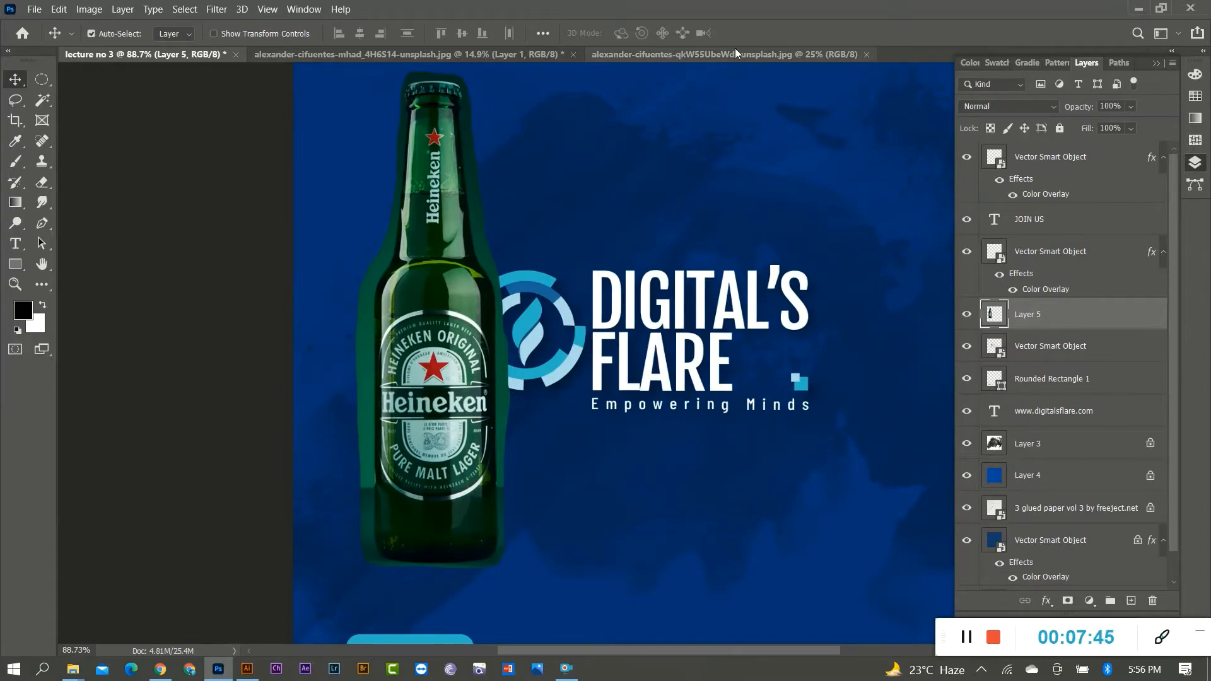
Return to the Heineken photo and merge Layer 1 down into Layer 0
click(505, 50)
scroll(701, 358, up, 1)
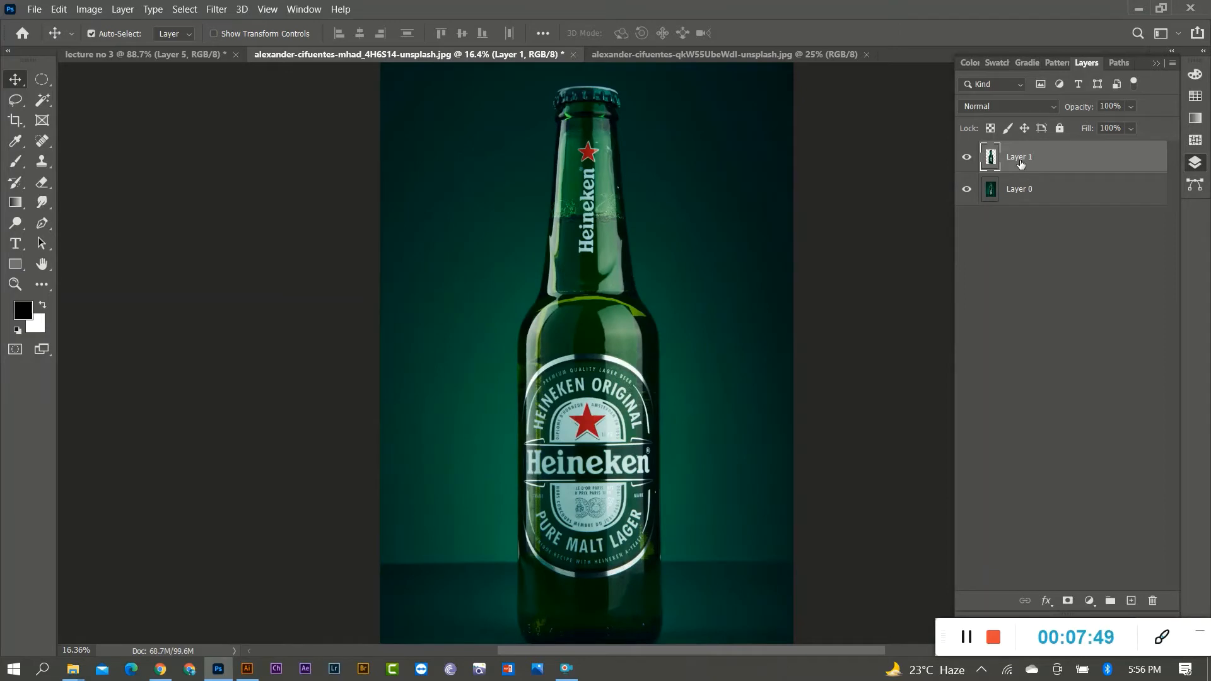
key(ctrl+e)
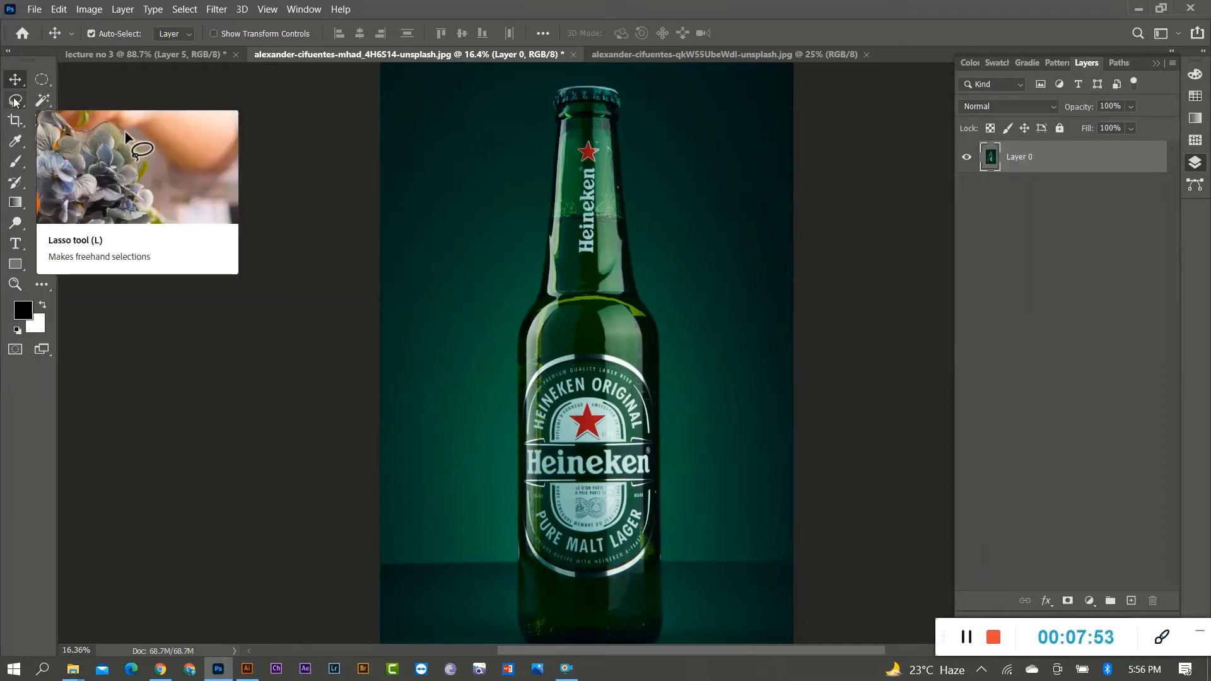
Start a Polygonal Lasso outline at the bottle cap and trace around the cap, down the right neck edge to the shoulder
click(15, 101)
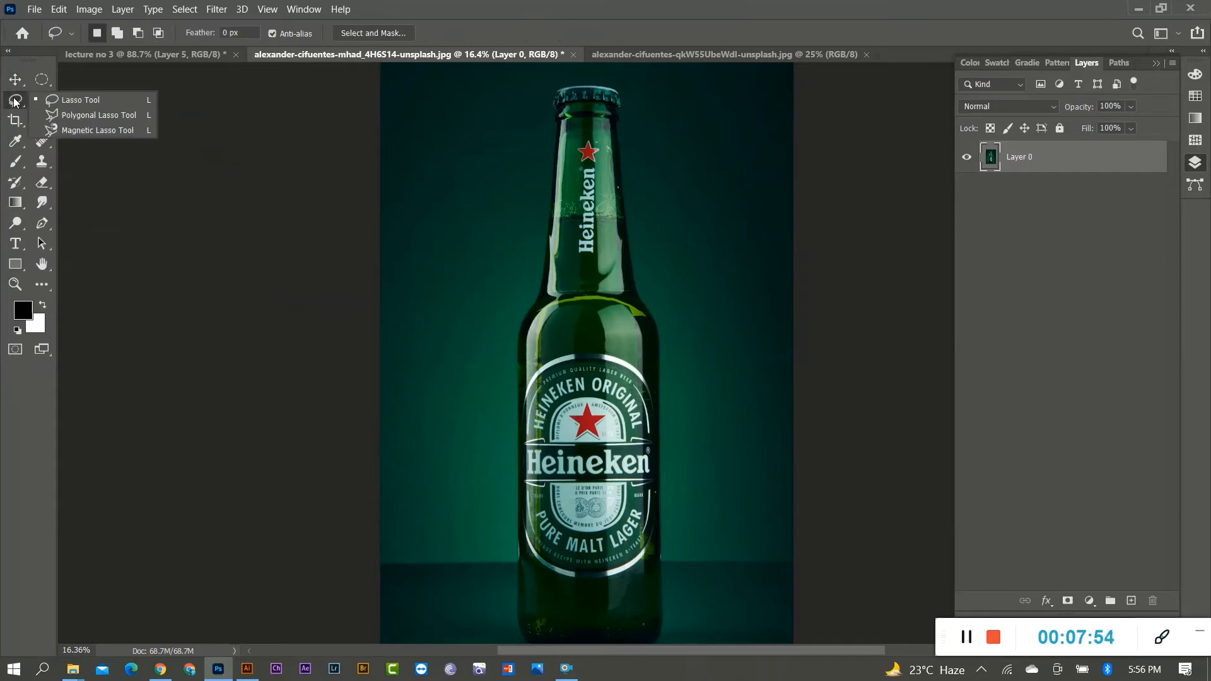
click(128, 116)
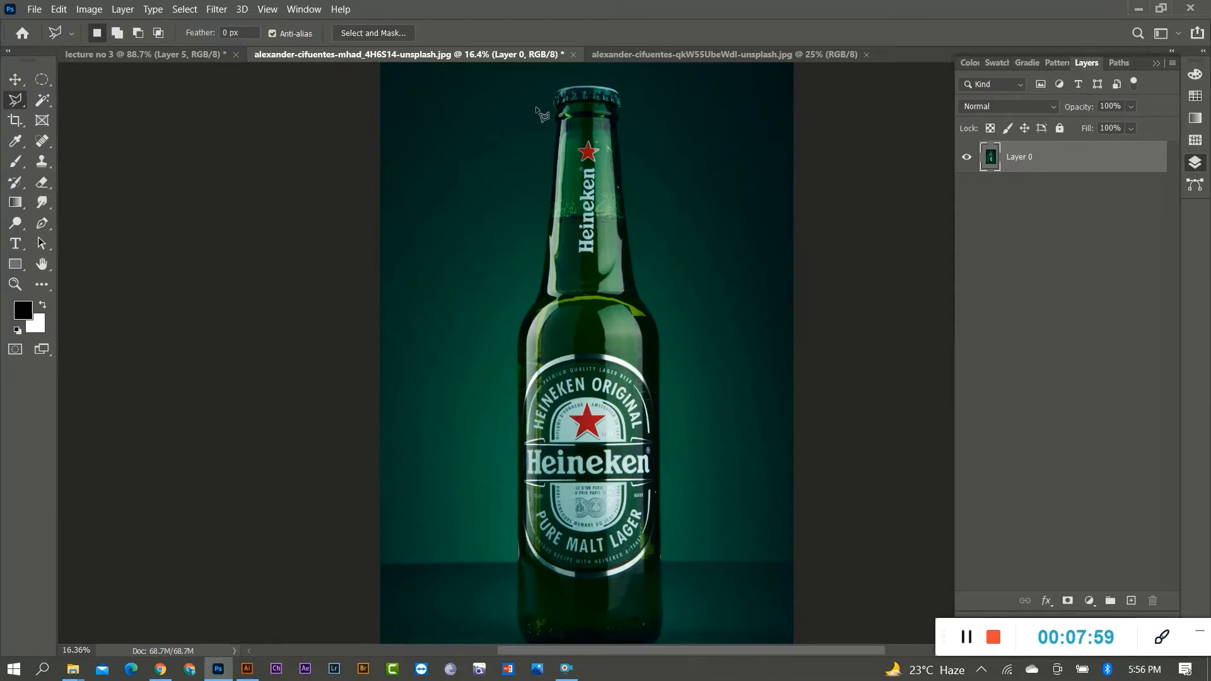
scroll(541, 113, up, 3)
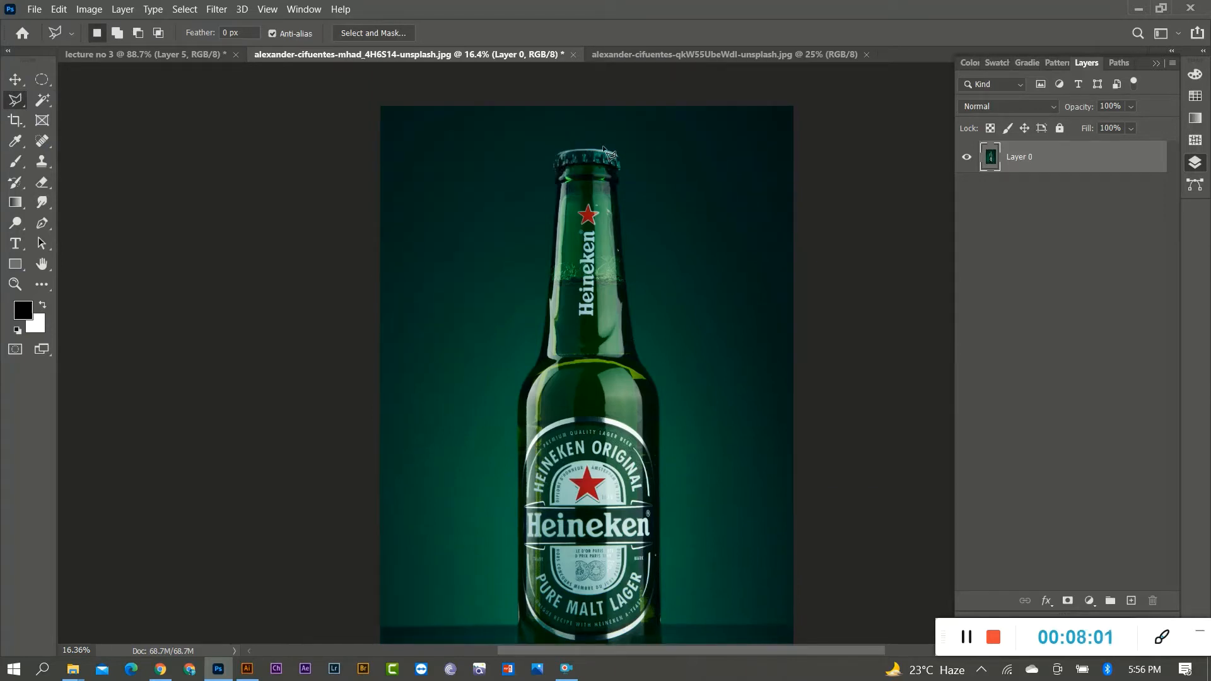
click(553, 165)
click(553, 145)
click(619, 144)
click(624, 177)
click(619, 184)
click(639, 347)
click(666, 394)
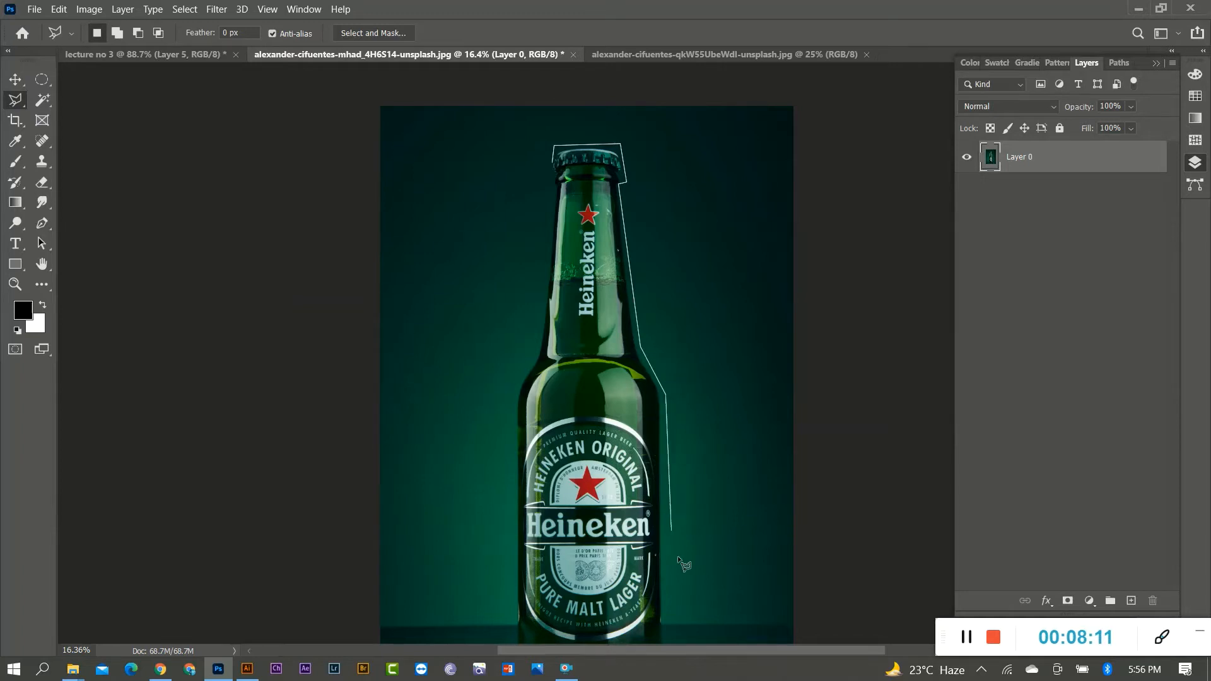
Continue the polygonal outline down the bottle's right side and along its base to the lower left corner
scroll(677, 479, down, 4)
scroll(676, 441, up, 4)
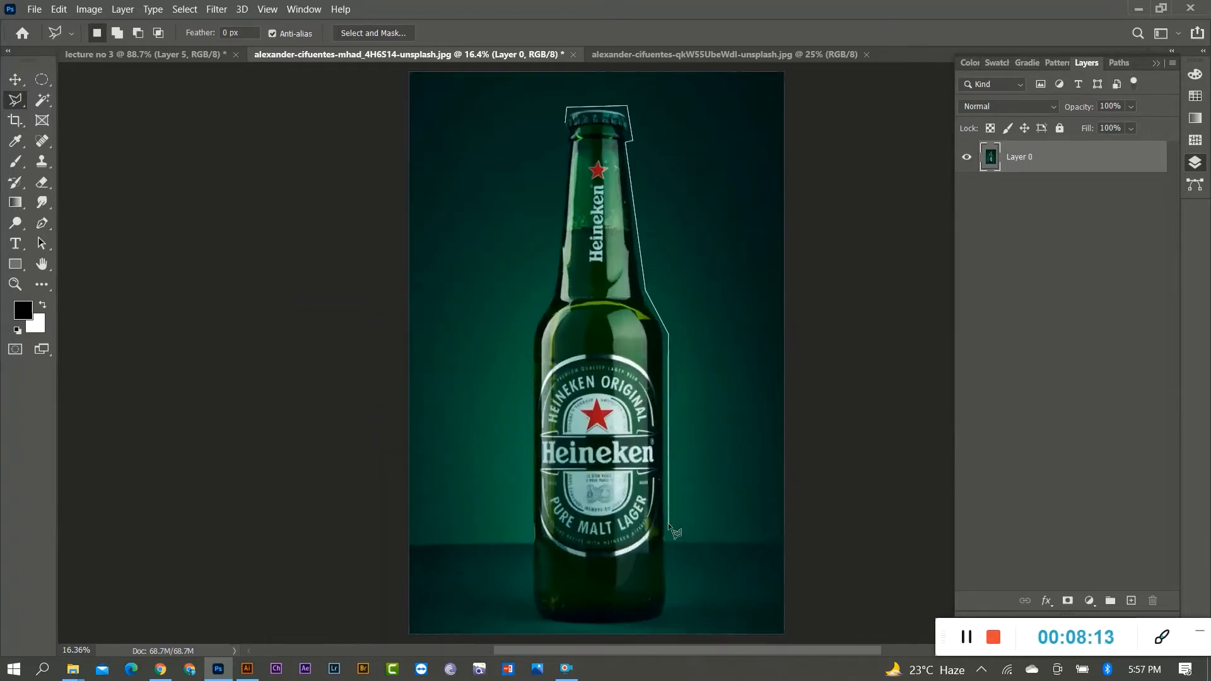
scroll(684, 558, down, 3)
scroll(679, 573, up, 2)
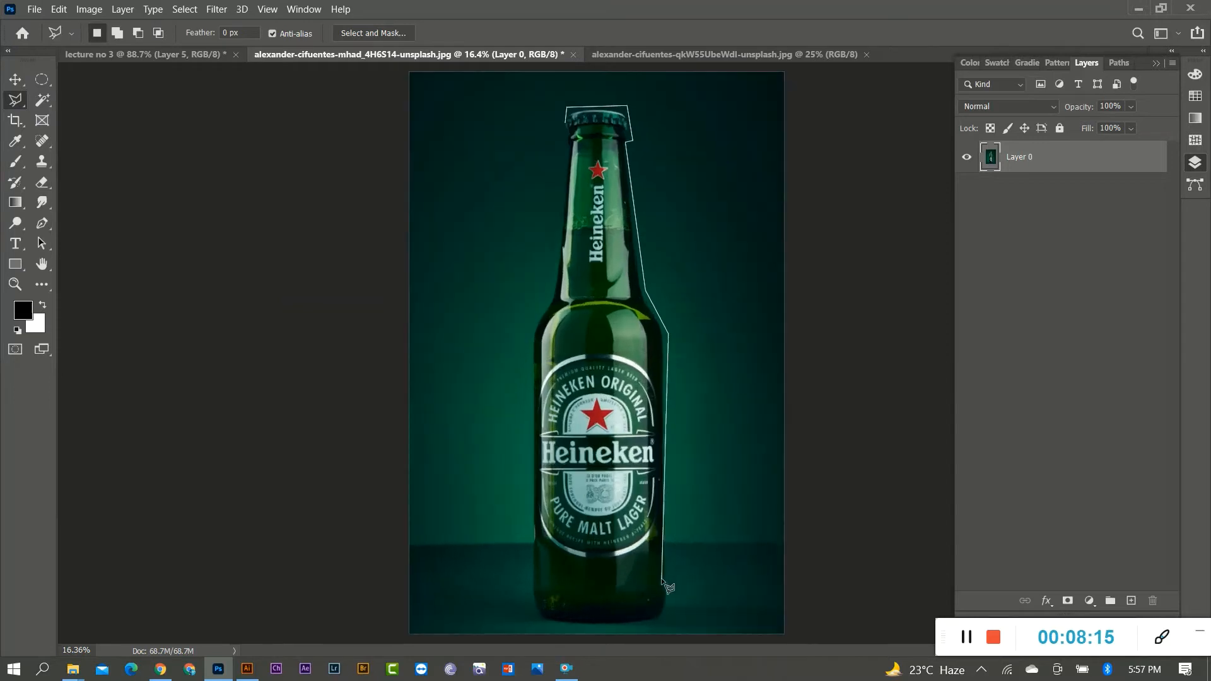
click(668, 599)
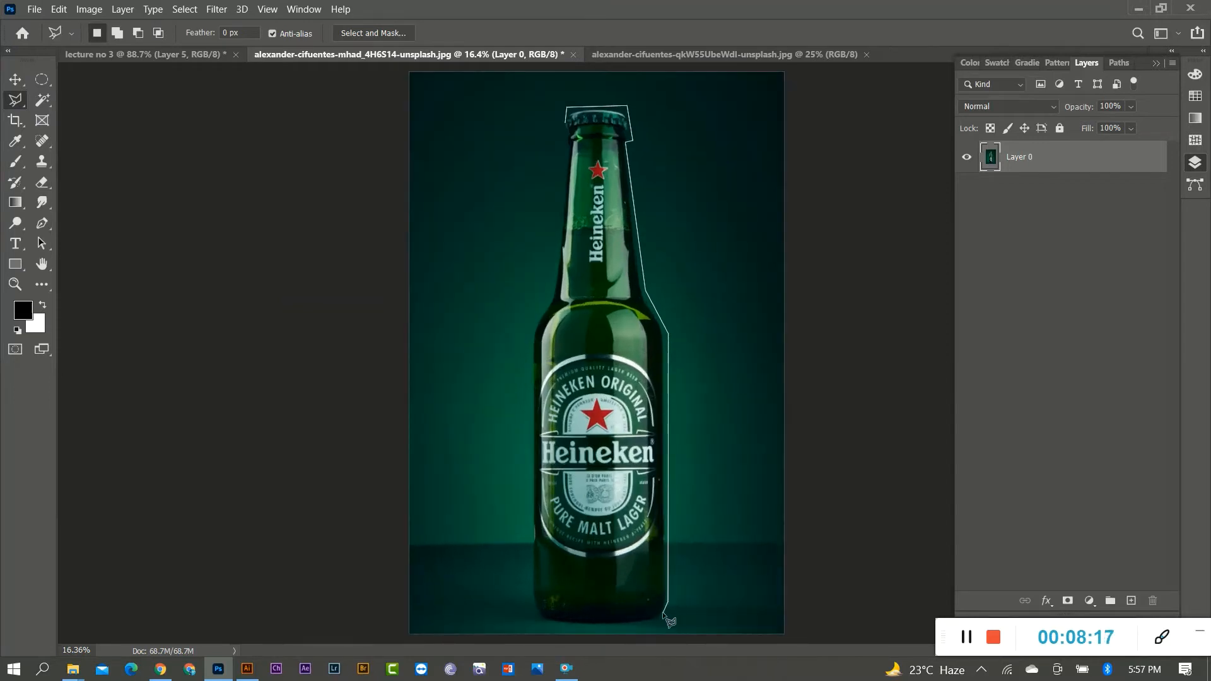
click(661, 615)
click(623, 622)
click(537, 602)
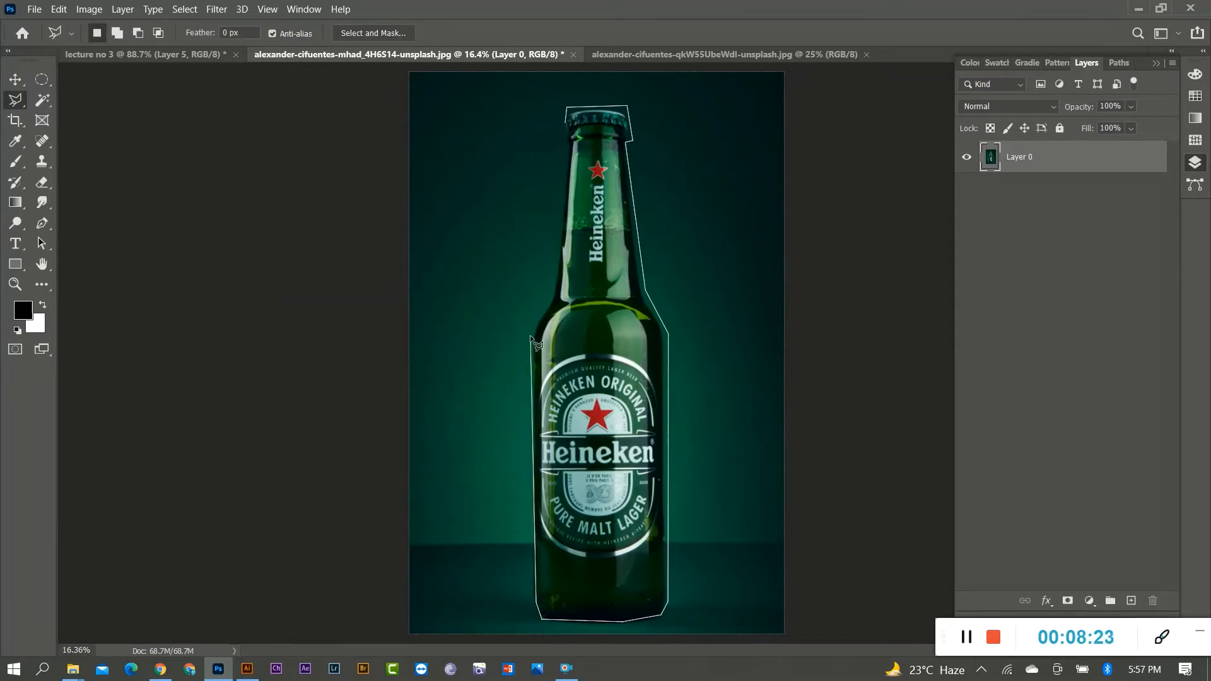
Trace the bottle's left side up over the shoulder and neck, and close the polygonal selection at the cap
click(531, 337)
click(552, 303)
click(570, 142)
key(ctrl+plus)
key(ctrl+minus)
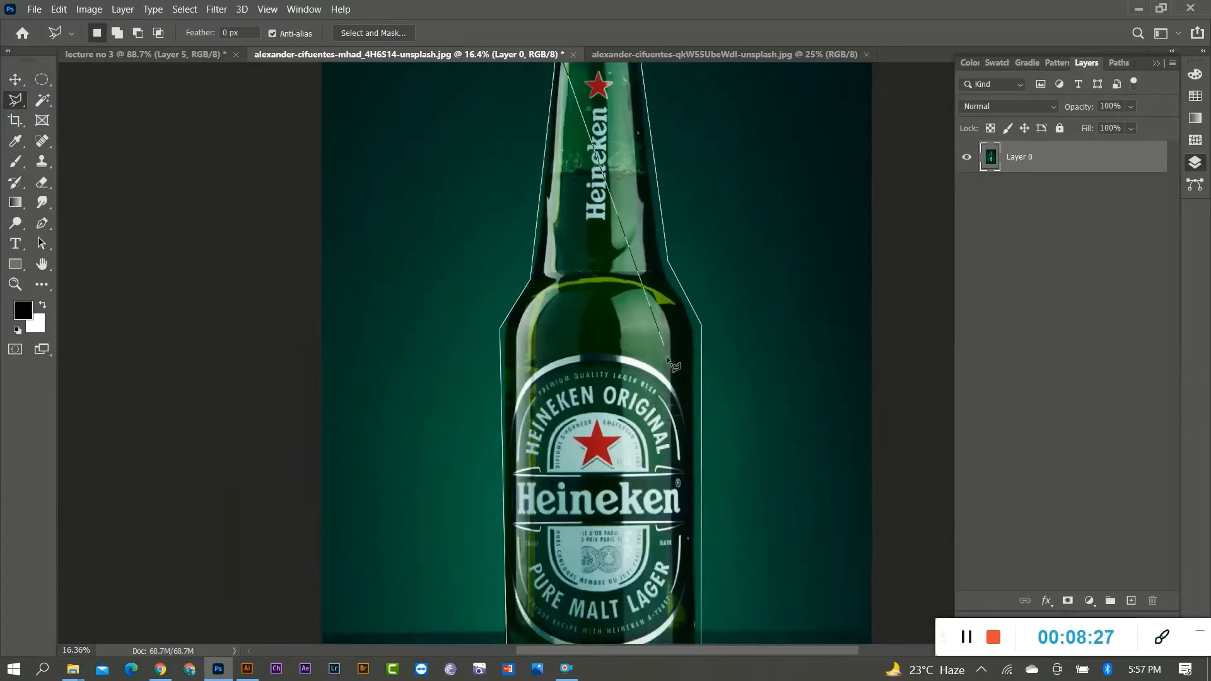
scroll(570, 95, up, 3)
scroll(540, 153, down, 6)
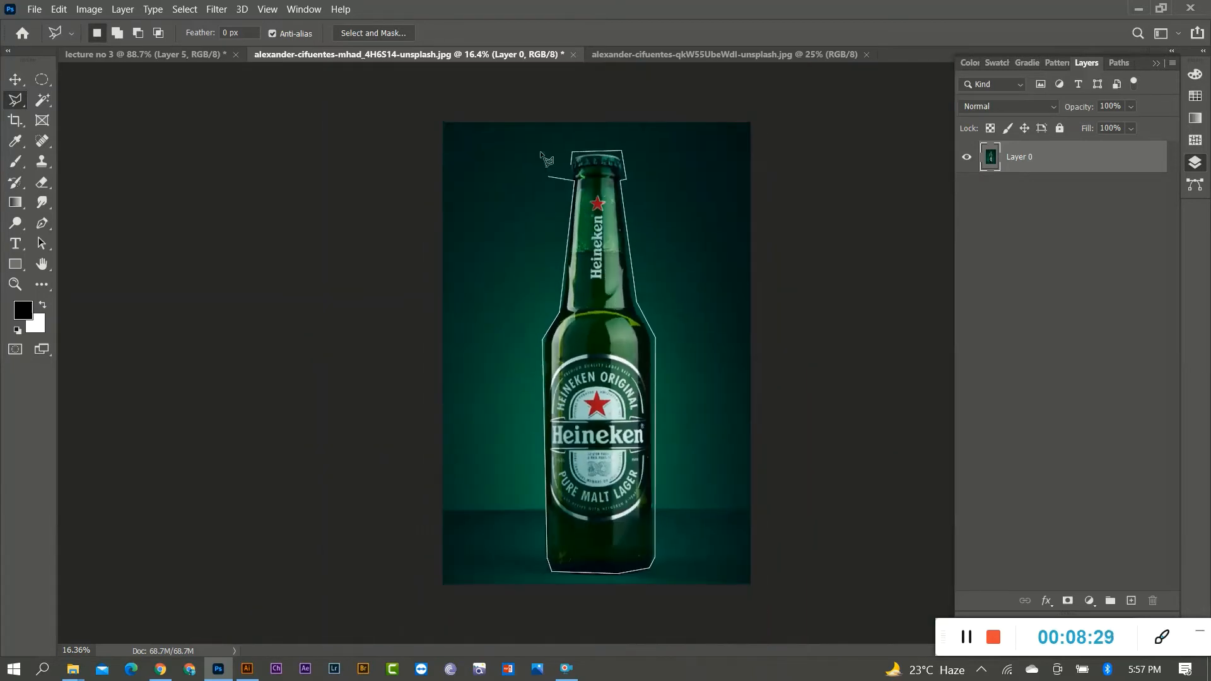
scroll(567, 137, up, 2)
scroll(567, 137, up, 3)
scroll(584, 94, down, 5)
scroll(576, 114, up, 2)
scroll(574, 120, down, 1)
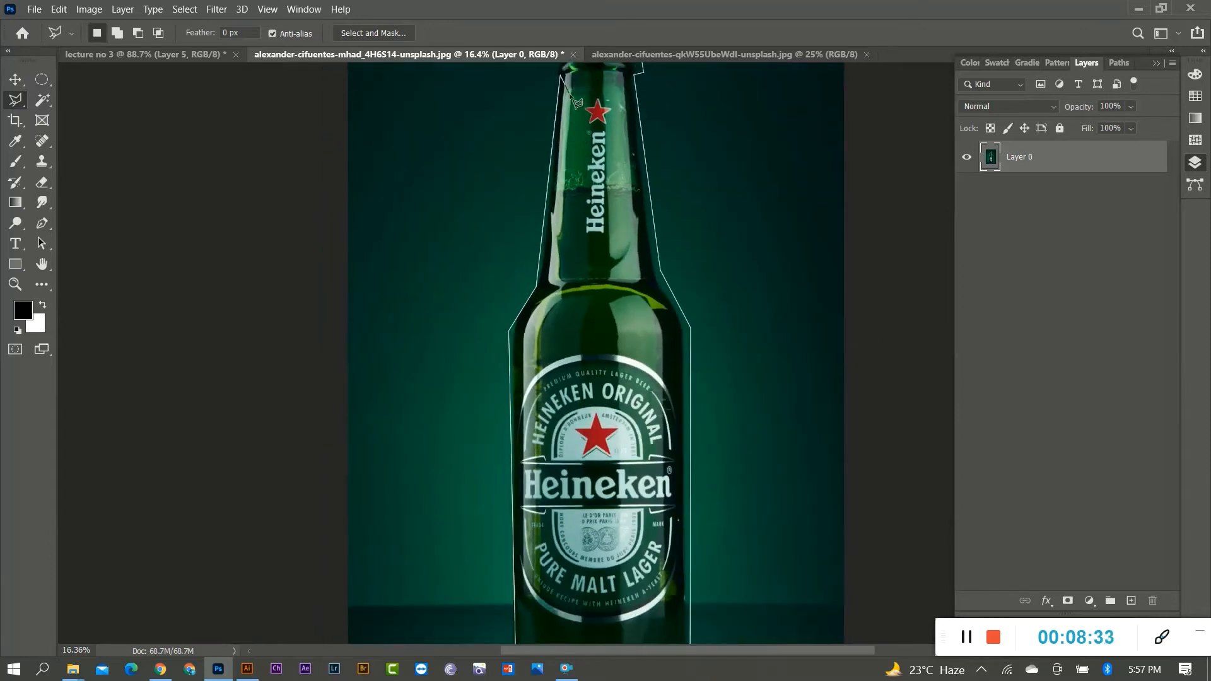
scroll(579, 109, down, 1)
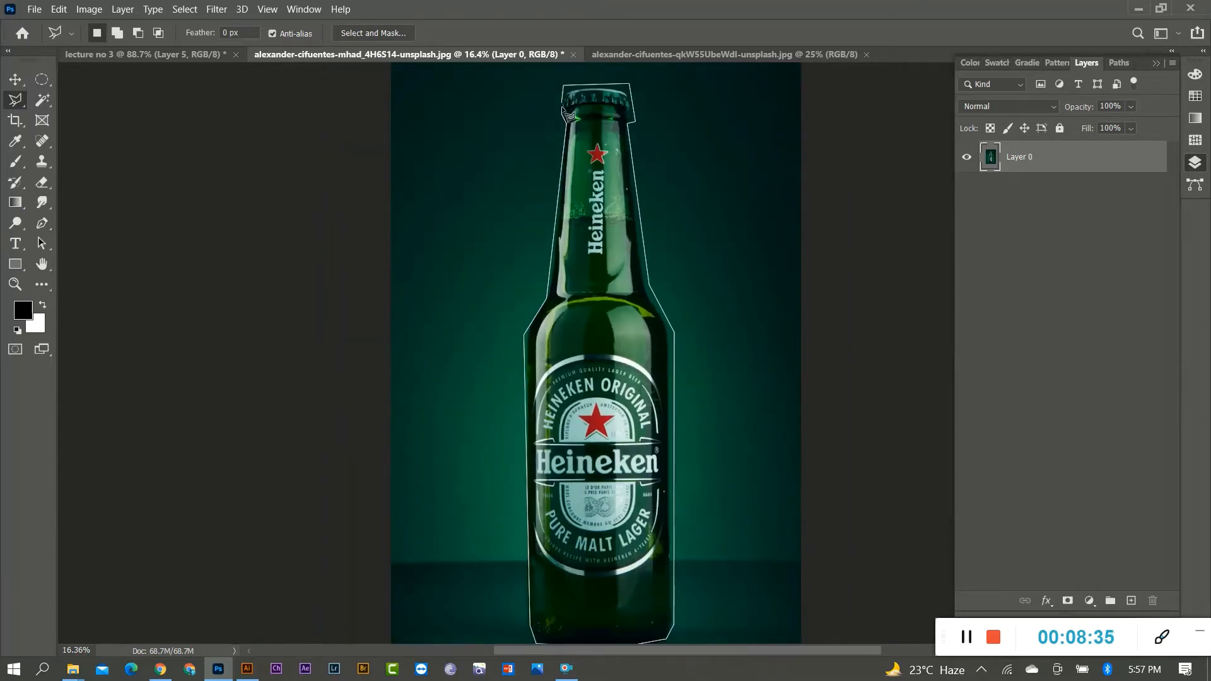
scroll(579, 131, down, 1)
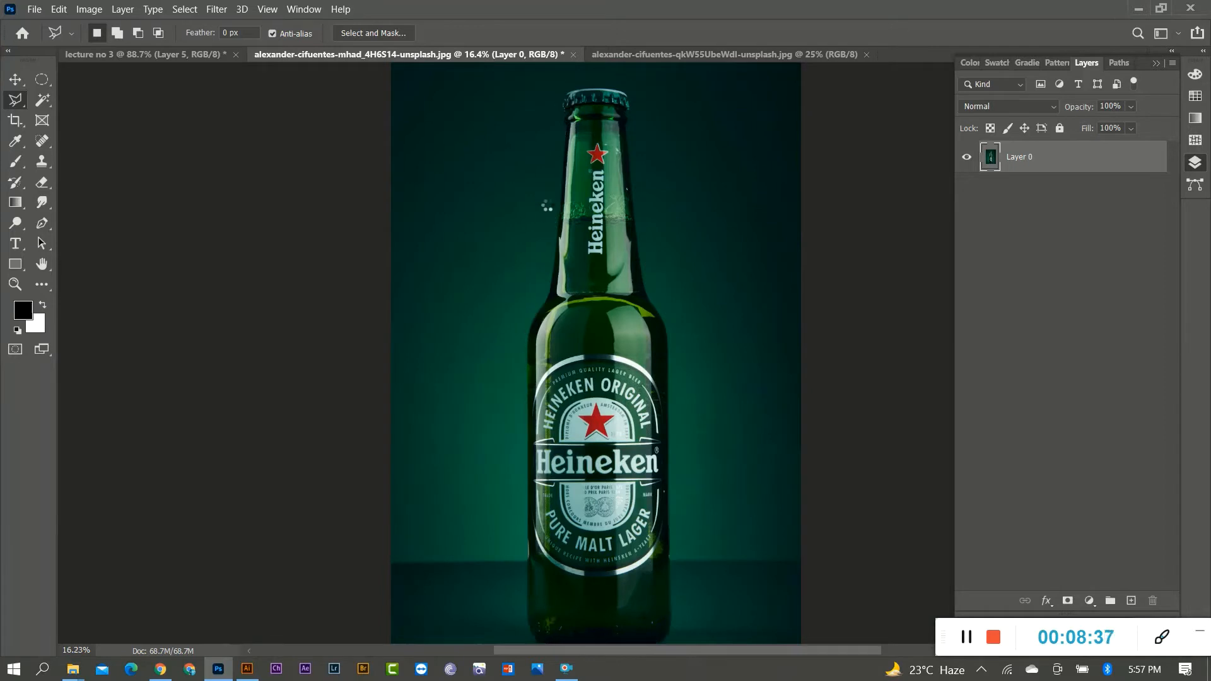
scroll(575, 268, down, 2)
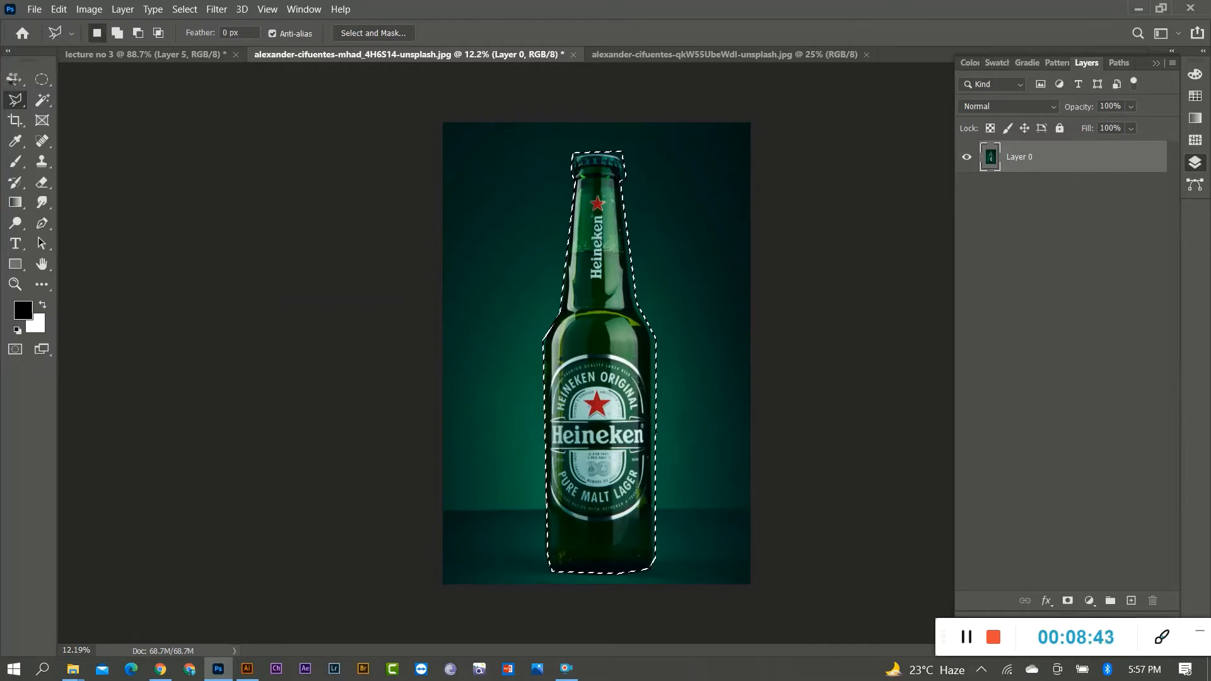
Copy the polygonal bottle selection to a new layer and move that layer into the lecture no 3 document
key(ctrl+j)
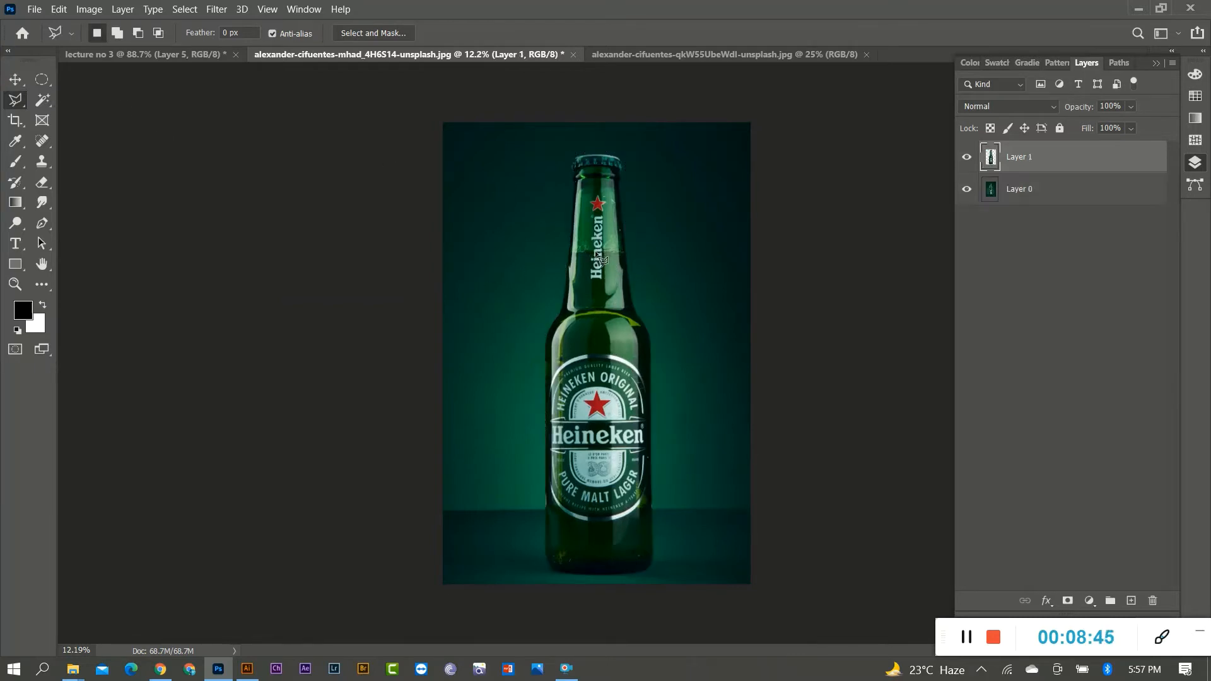
key(v)
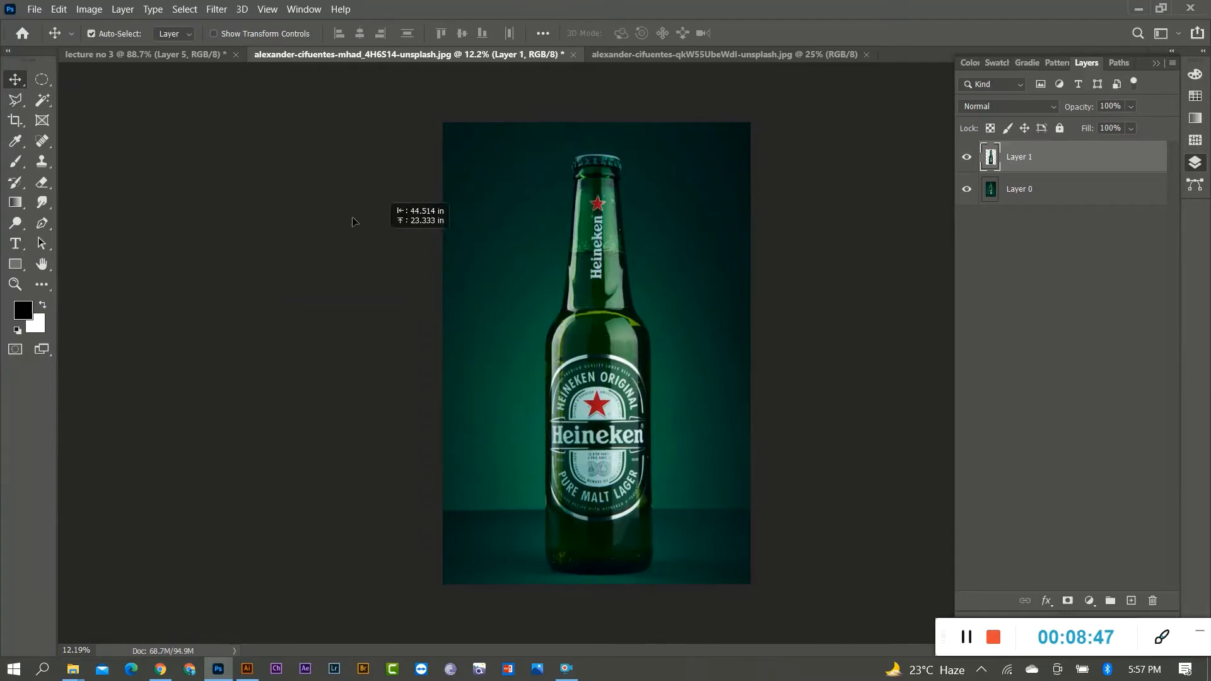
drag(179, 62, 263, 143)
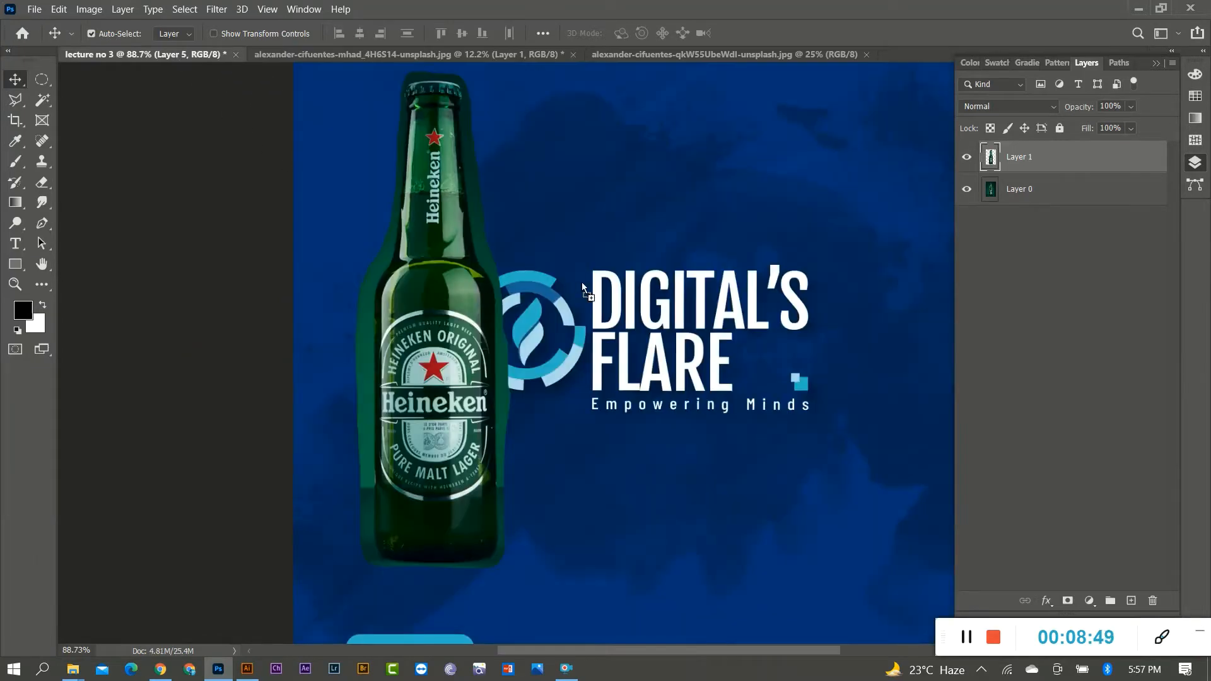
drag(581, 282, 581, 282)
Scale the second bottle down to 17.85% and place it to the right of the first bottle
key(ctrl+minus)
key(ctrl+t)
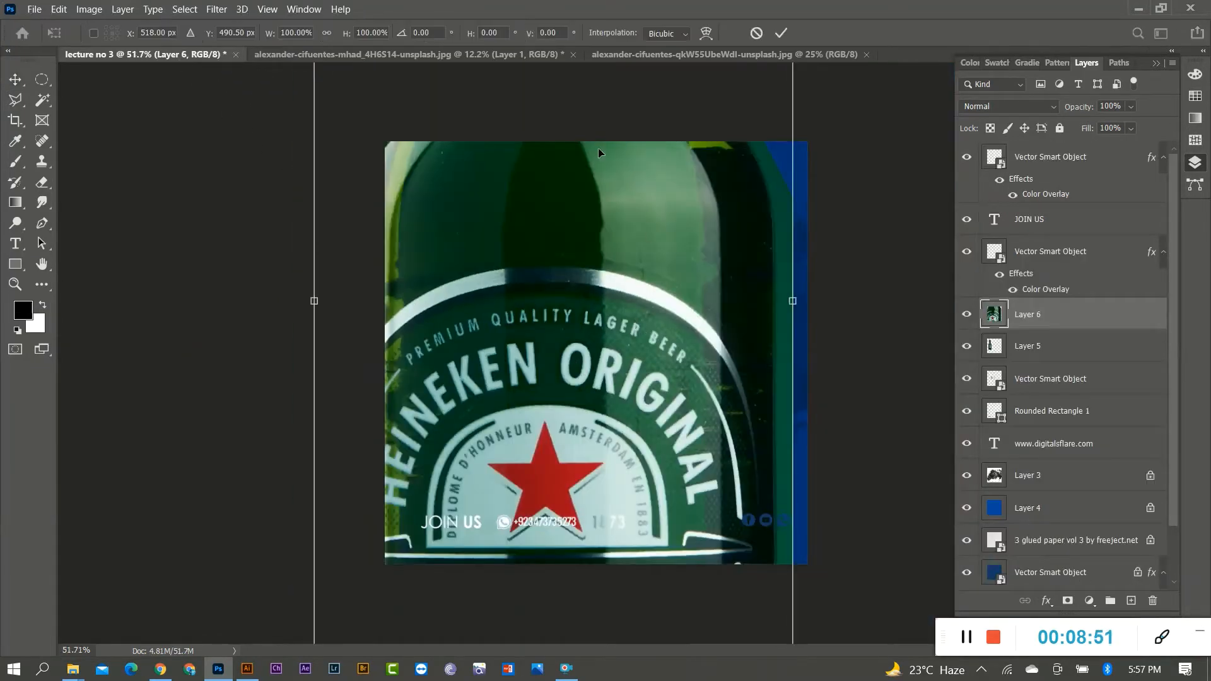
scroll(597, 148, down, 10)
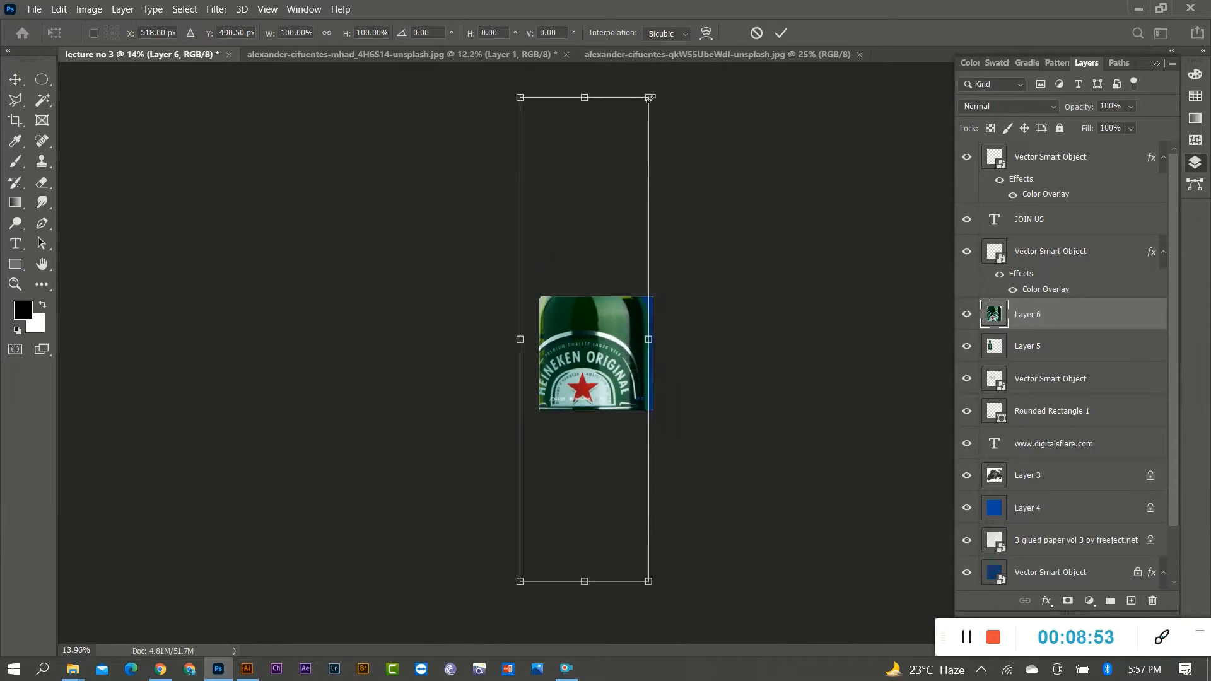
drag(650, 98, 583, 295)
scroll(582, 295, up, 8)
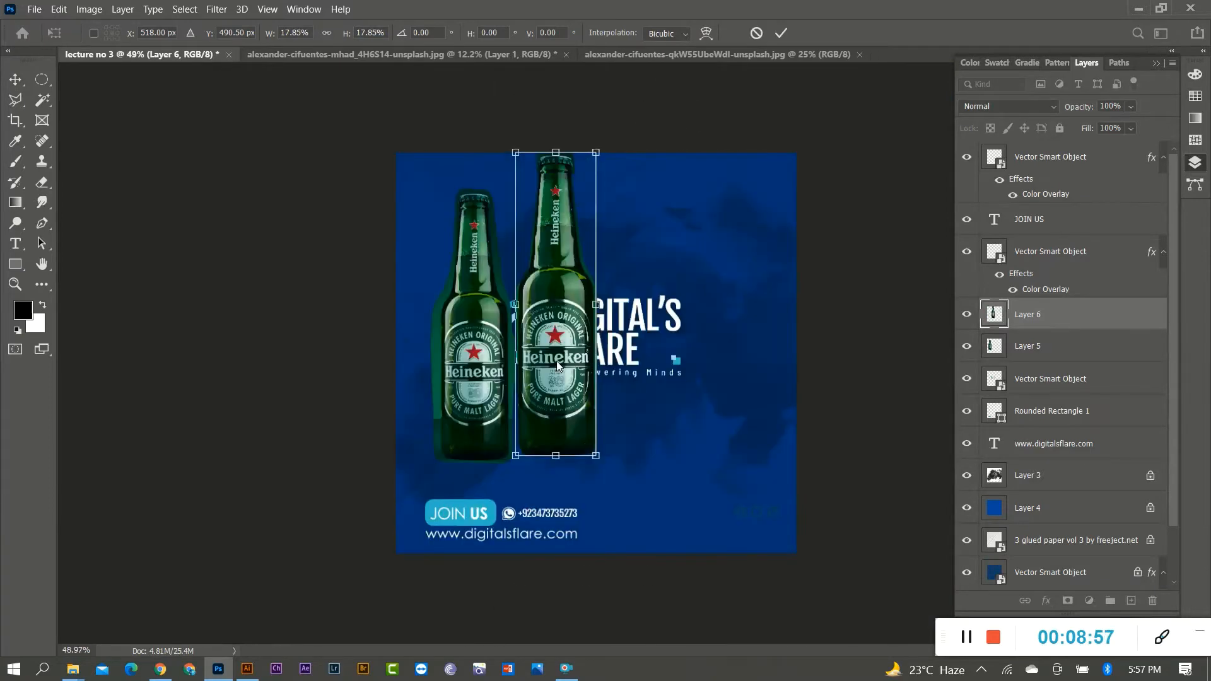
drag(556, 361, 577, 389)
key(Return)
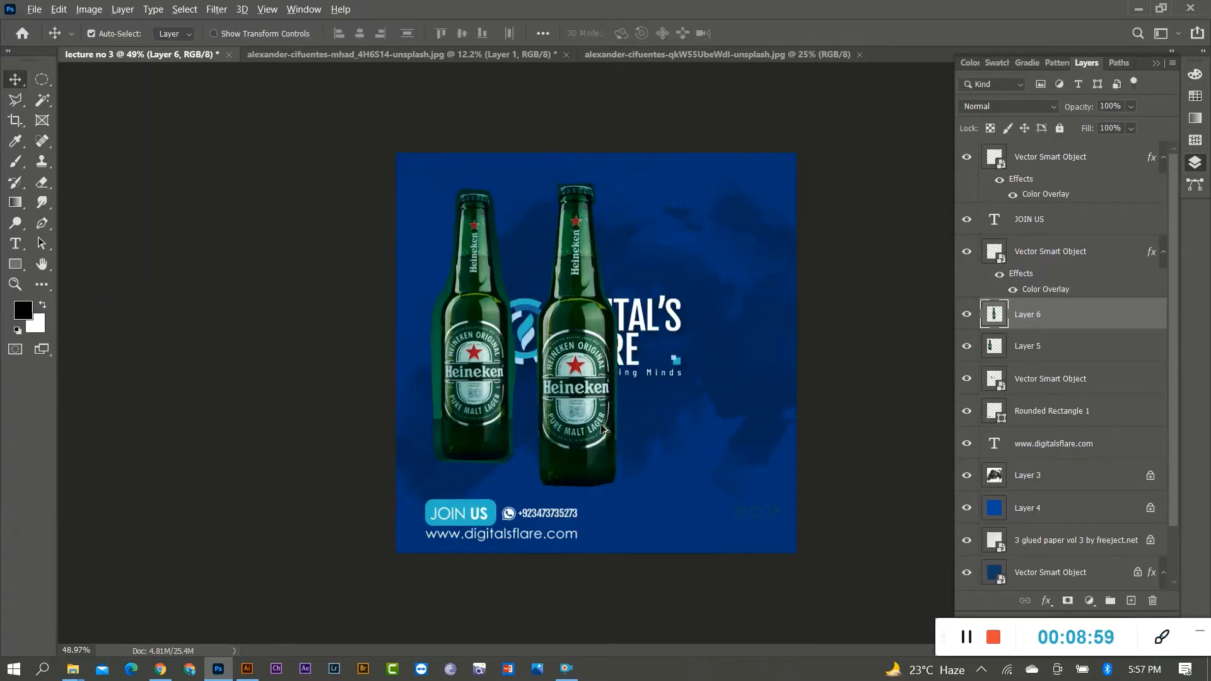
Delete the polygonal cut-out layer from the Heineken bottle photo, leaving only Layer 0
scroll(603, 429, up, 2)
click(395, 54)
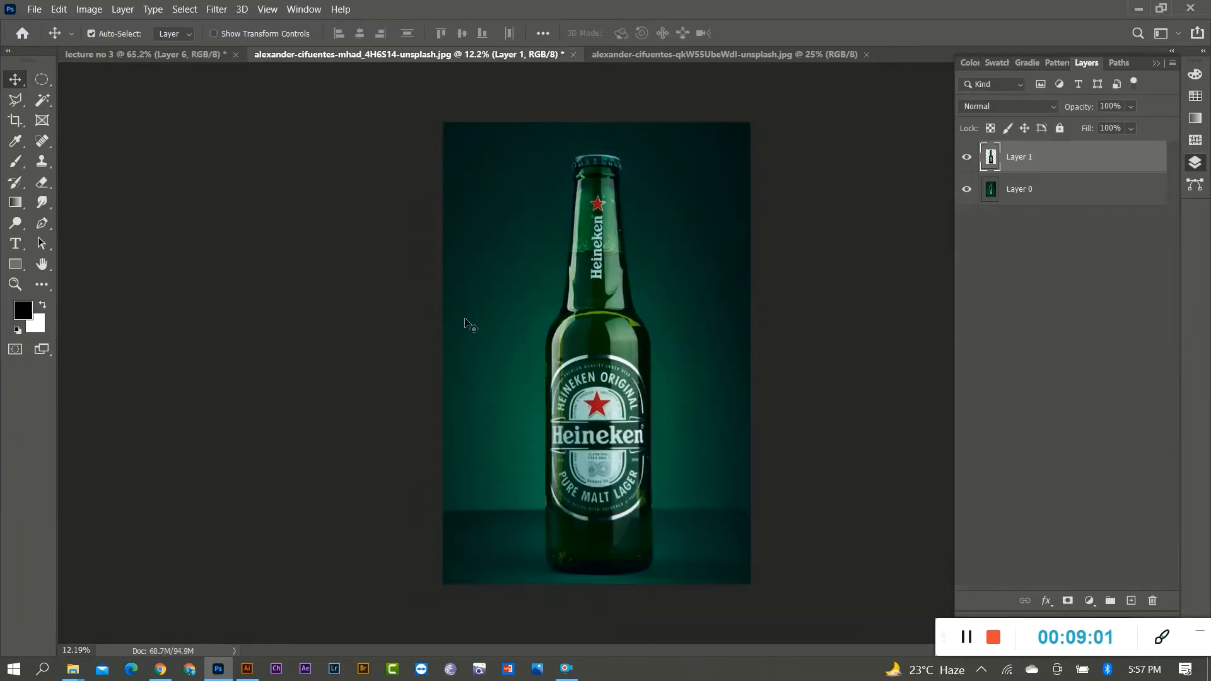
key(Delete)
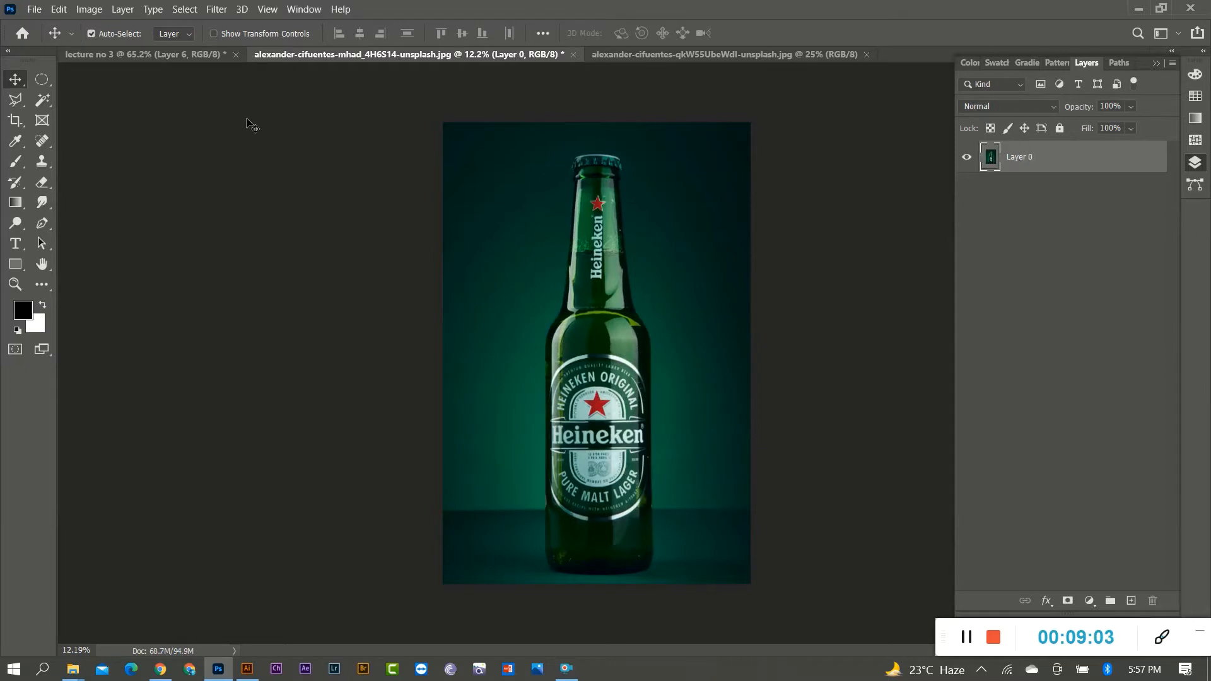
Trace the bottle with the Magnetic Lasso Tool from the neck's left edge over the cap and down the right side
click(23, 105)
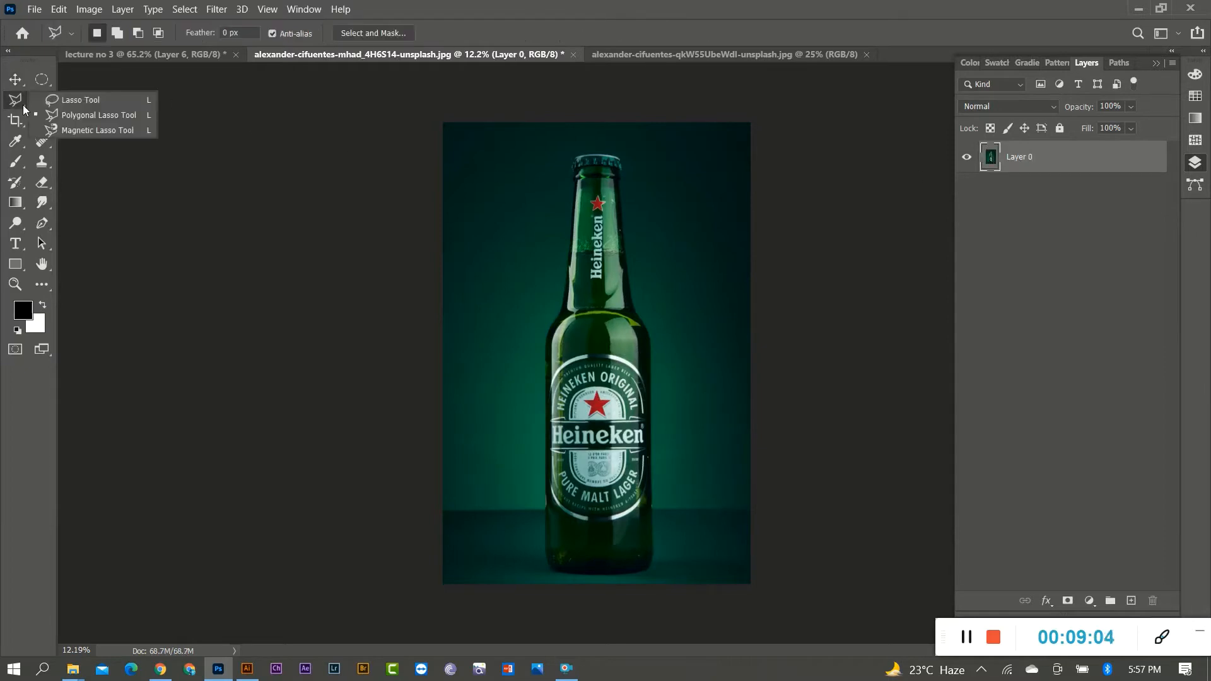
click(104, 130)
scroll(606, 272, up, 4)
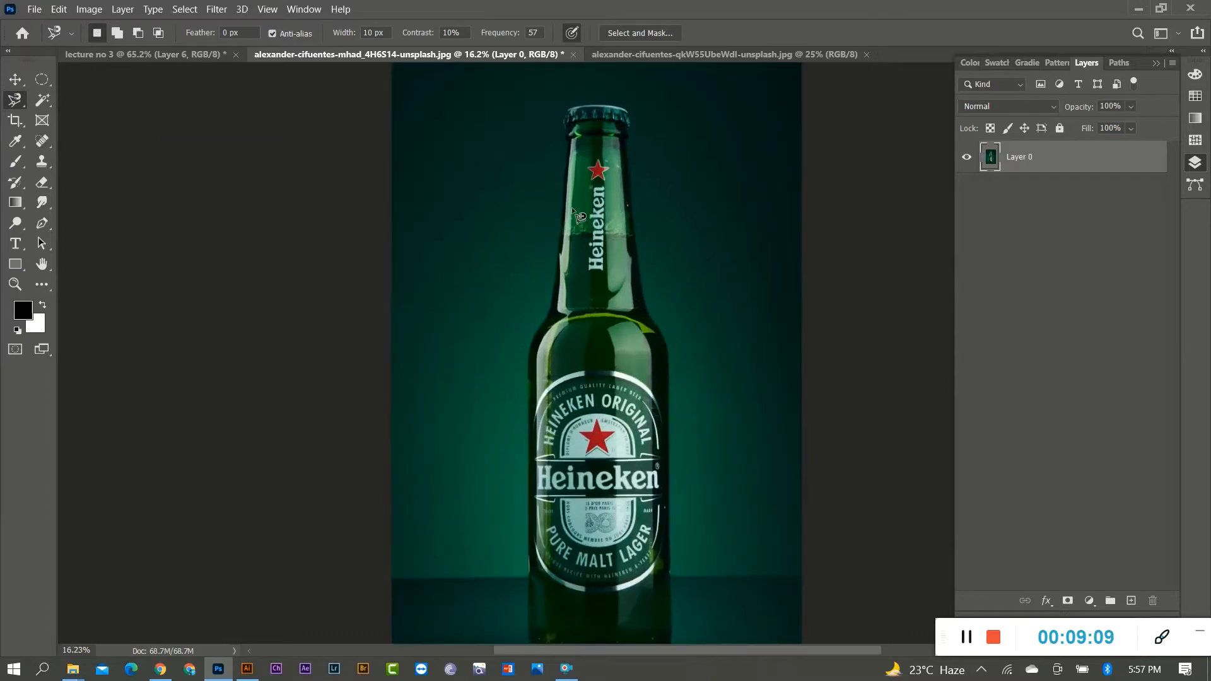
scroll(555, 261, up, 3)
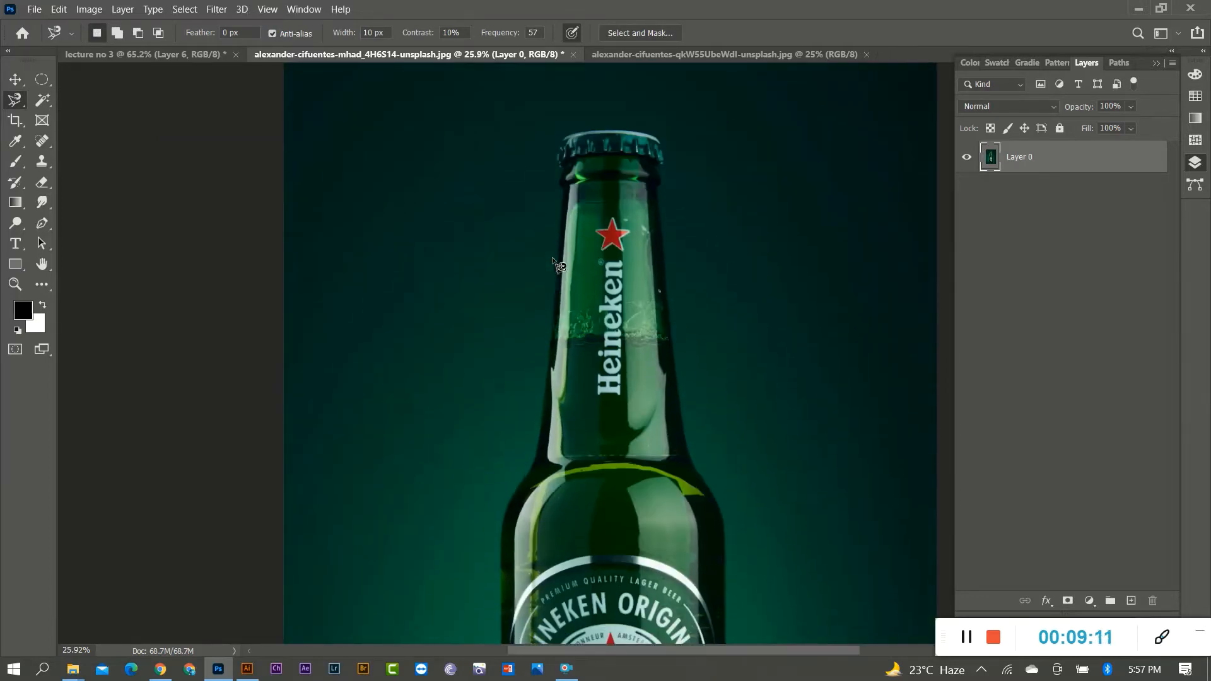
scroll(561, 233, up, 2)
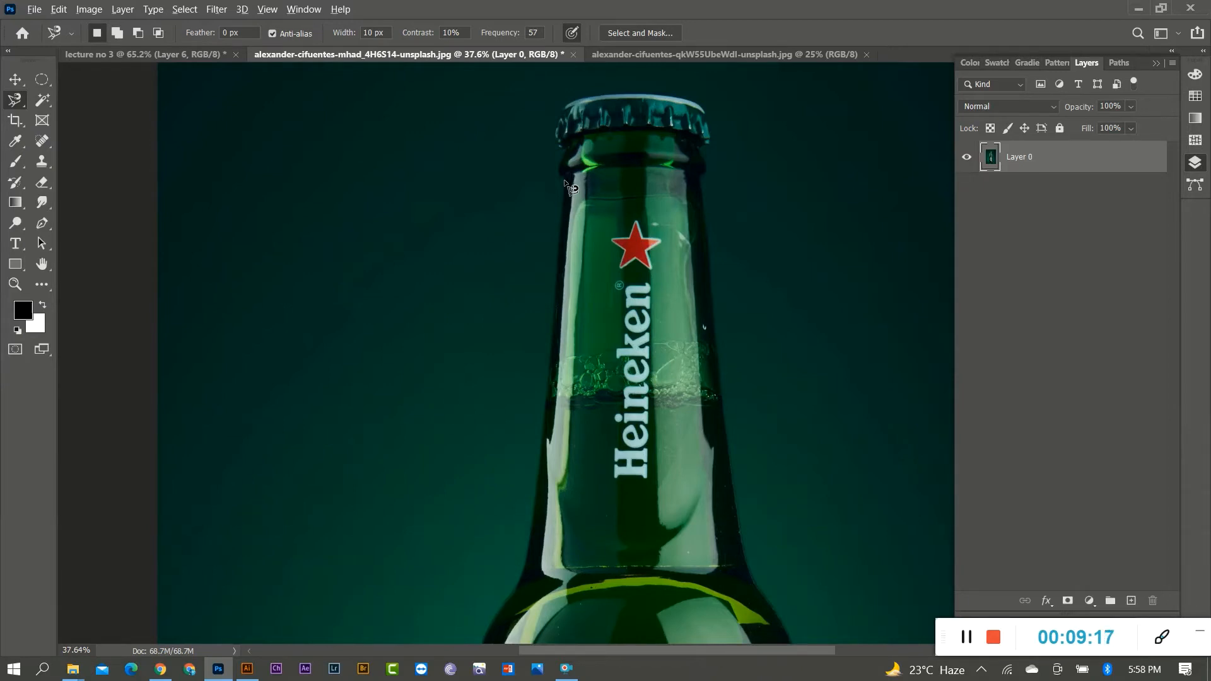
scroll(565, 183, down, 5)
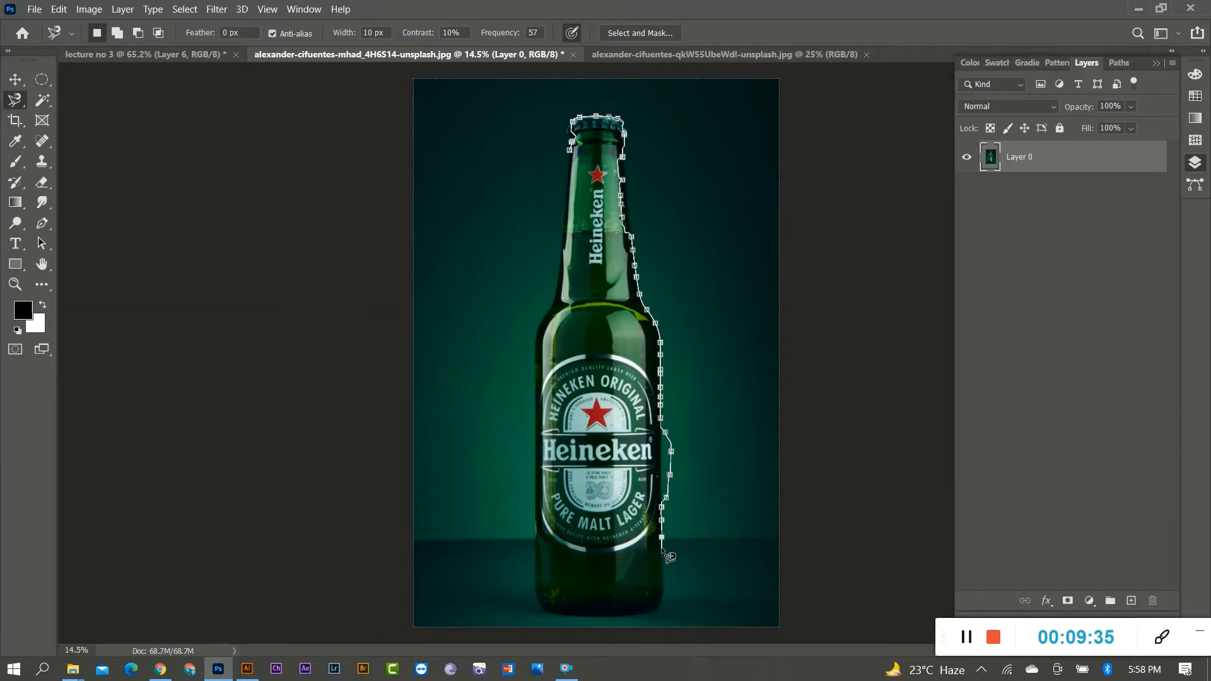
Remove the stray anchor points beside the label, then trace the base and left side to close the magnetic selection at the neck
key(BackSpace)
key(BackSpace)
key(BackSpace)
key(BackSpace)
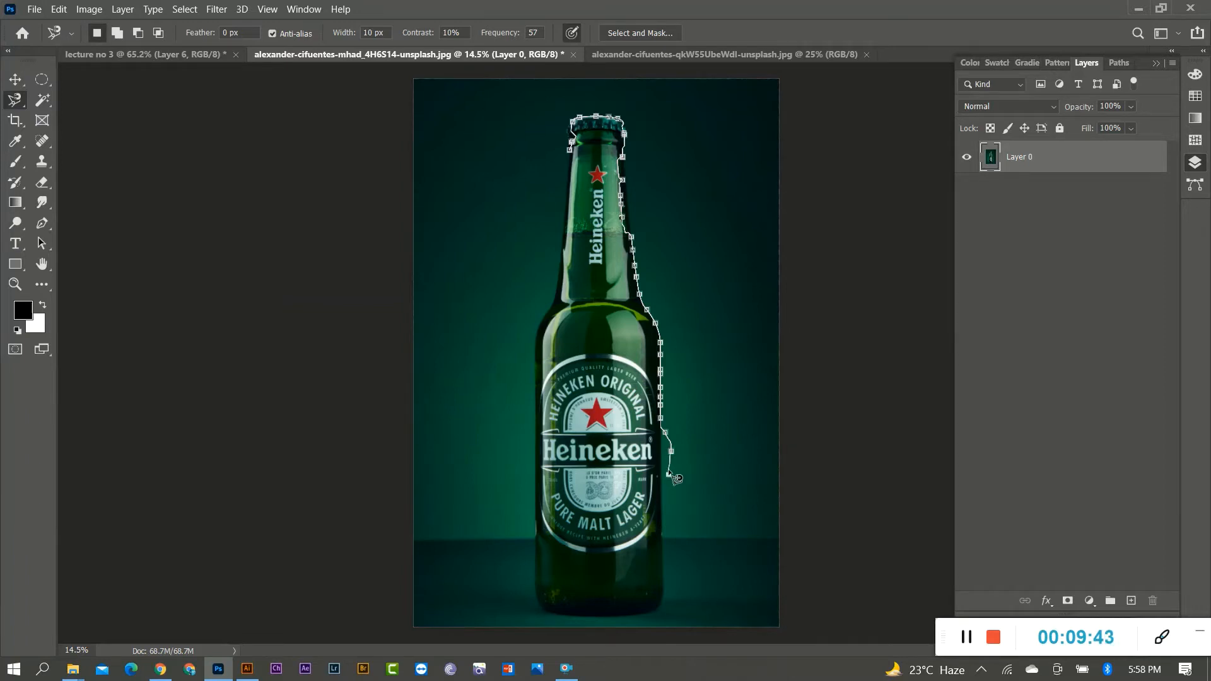
key(BackSpace)
click(664, 594)
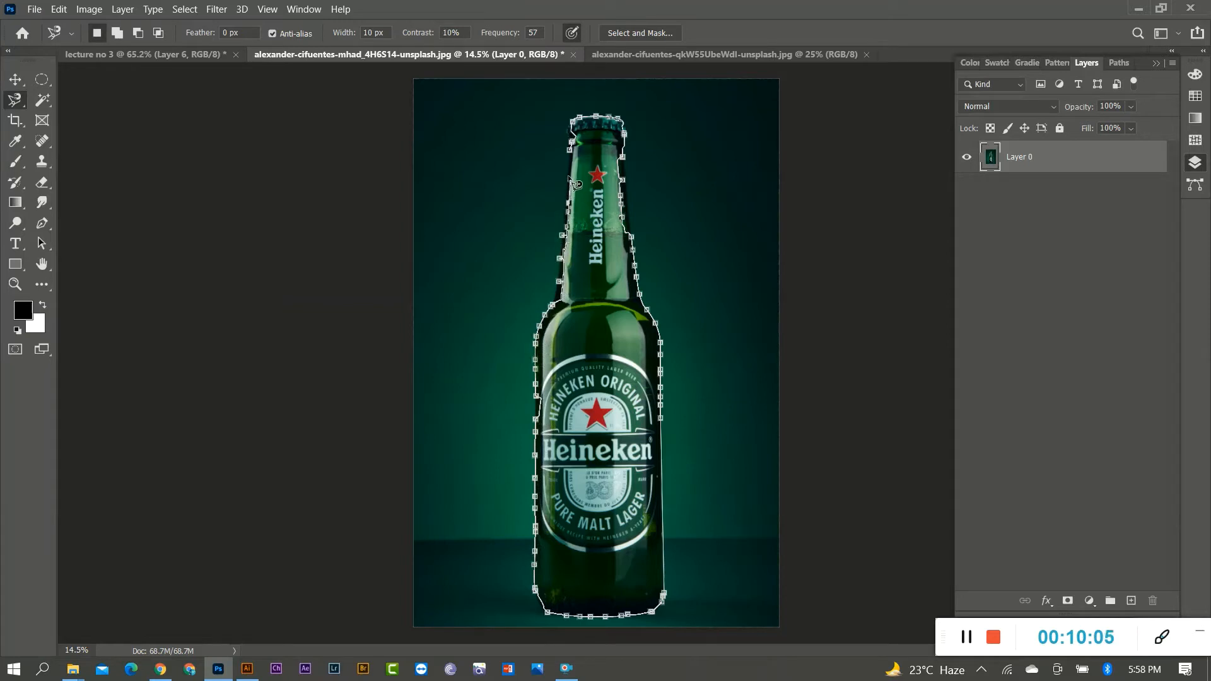
click(570, 151)
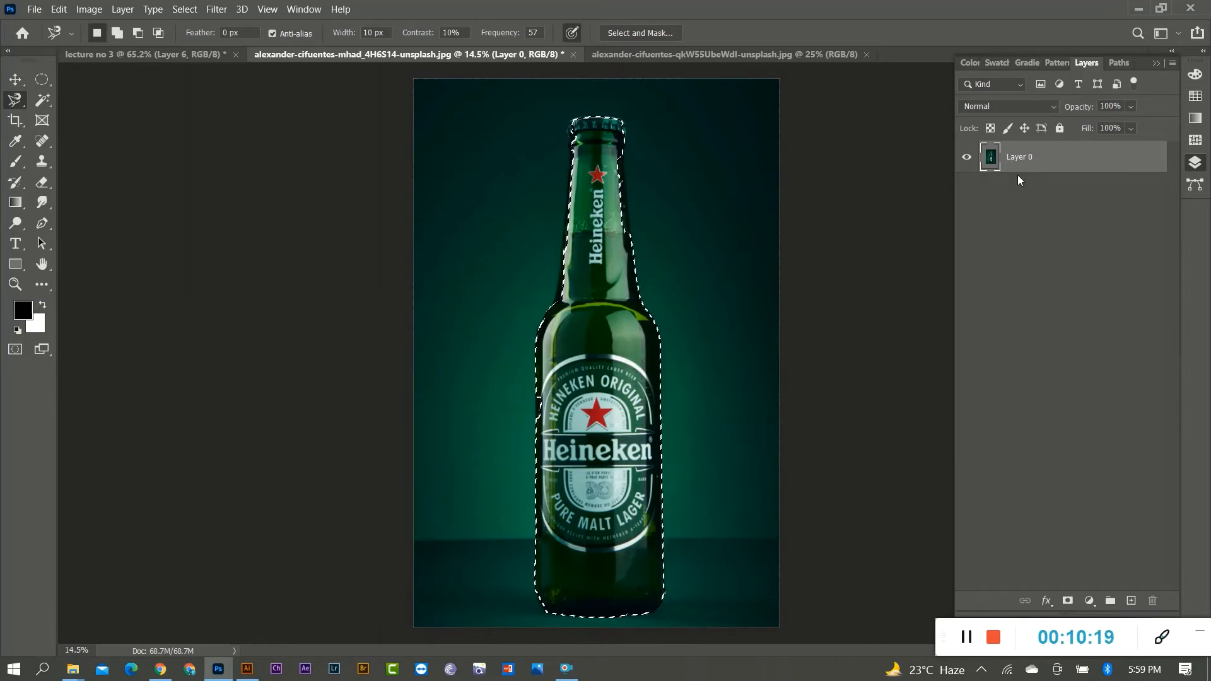
Copy the magnetic bottle selection to a new layer and move that layer into the lecture no 3 document
key(ctrl+j)
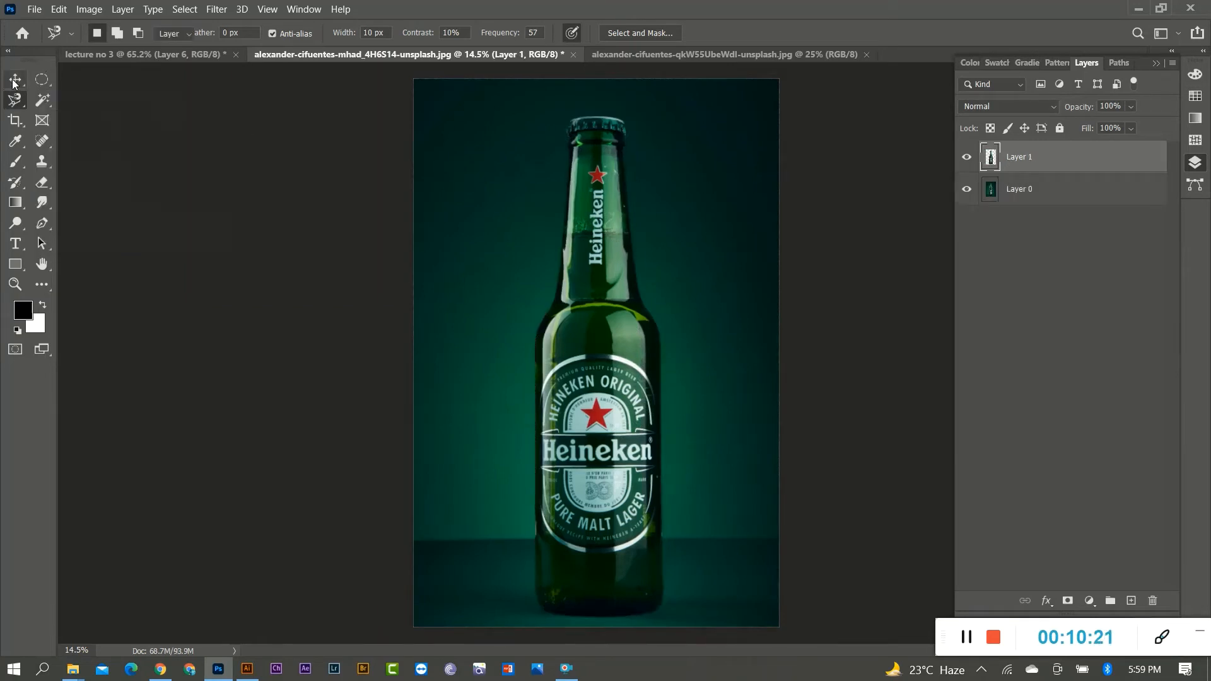
click(14, 81)
drag(630, 387, 563, 256)
key(ctrl+z)
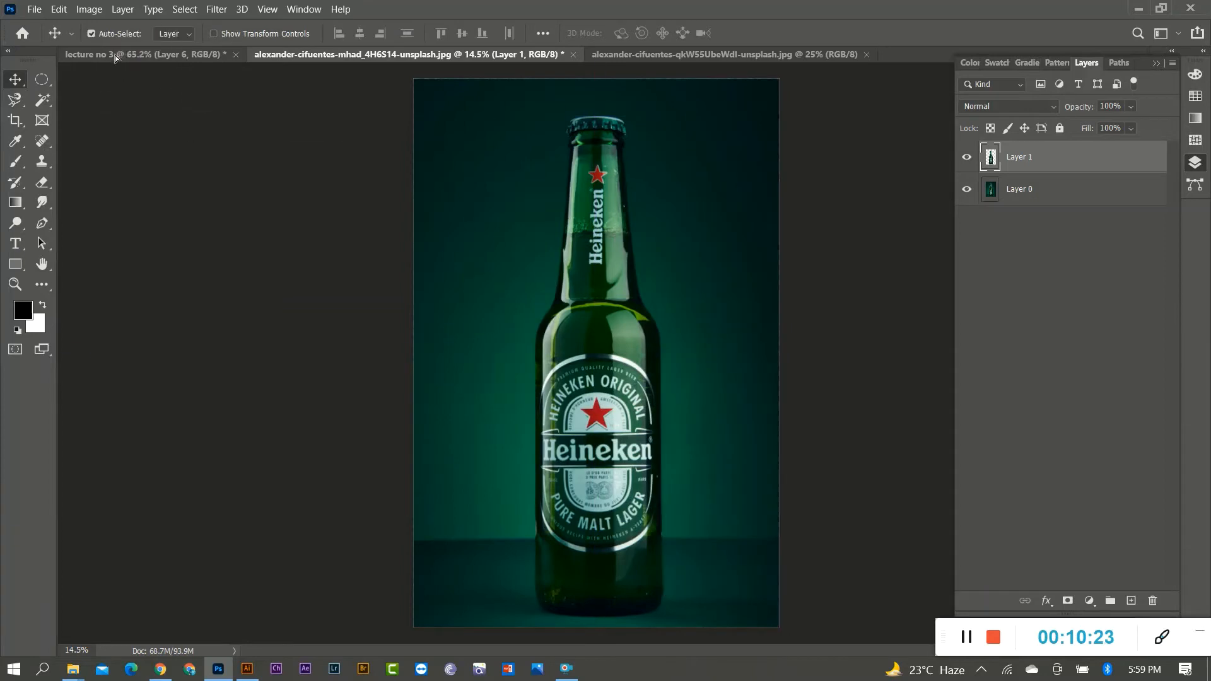
drag(120, 53, 195, 139)
drag(717, 382, 741, 424)
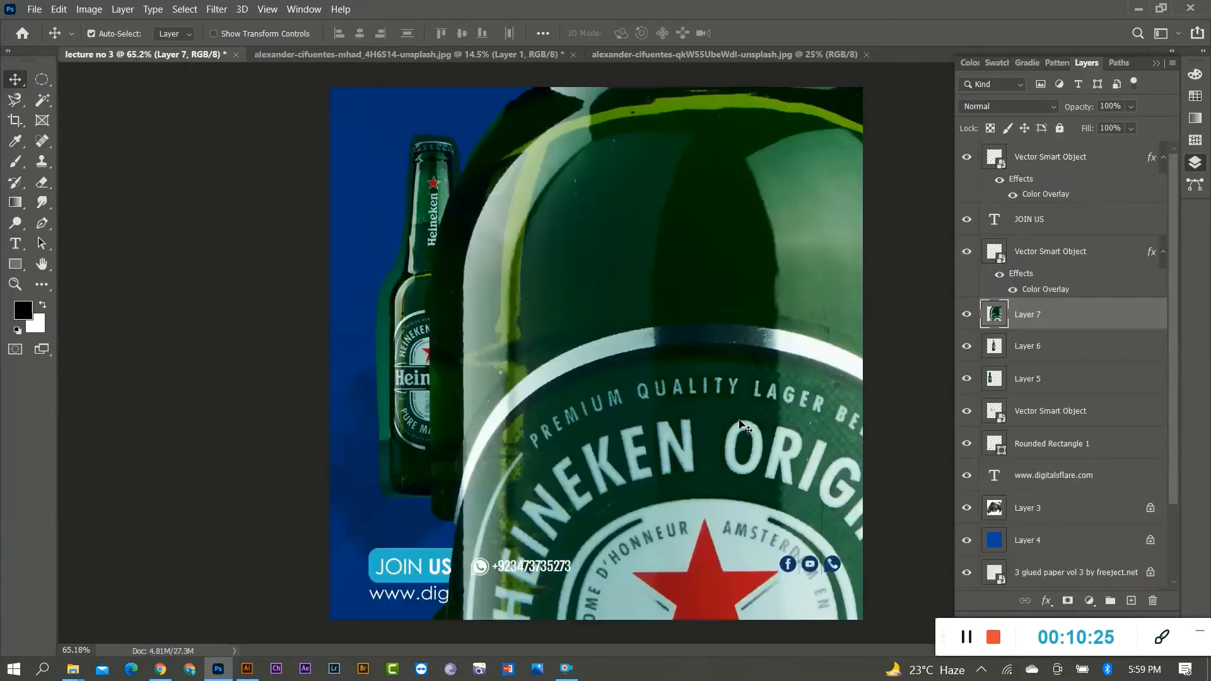
Scale the third bottle down to about the size of the others and place it to the right of the second bottle
key(ctrl+t)
key(ctrl+0)
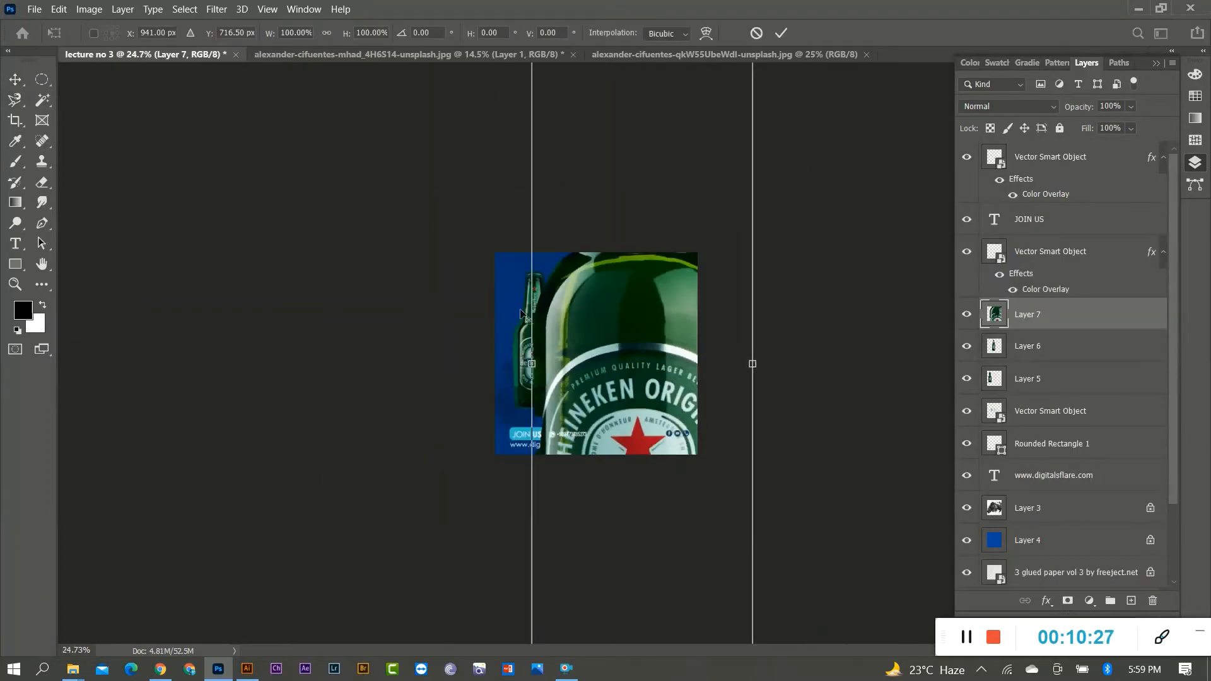
drag(698, 96, 611, 306)
key(Return)
scroll(671, 406, up, 6)
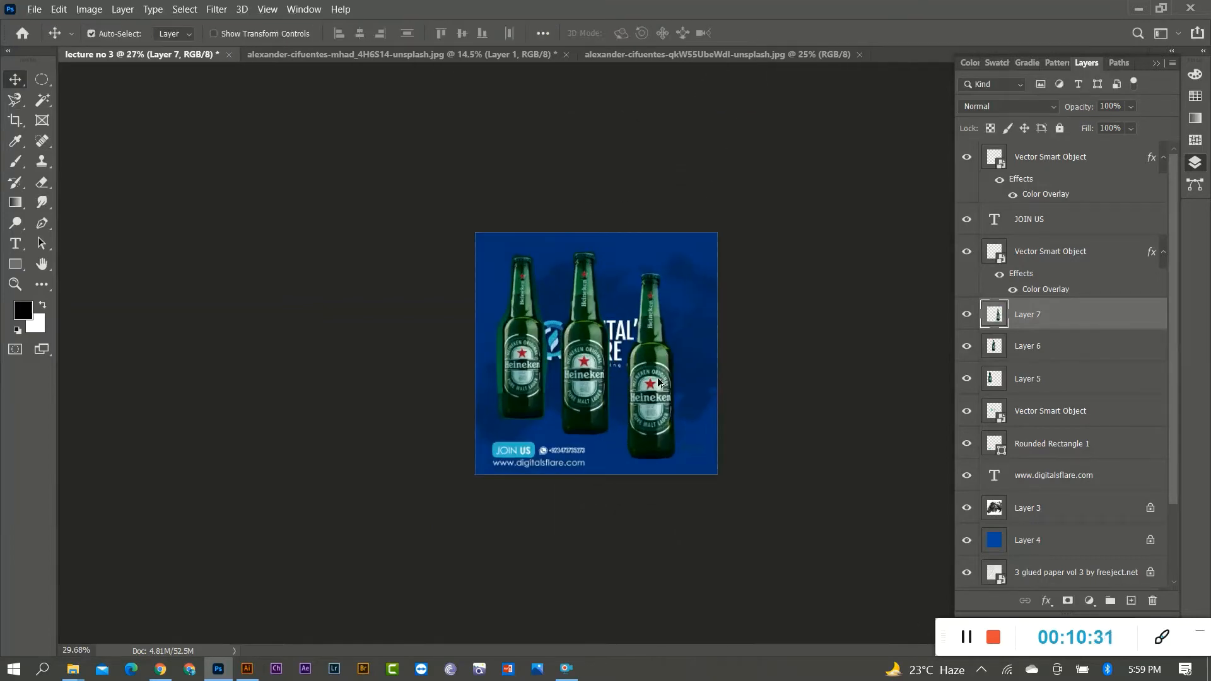
scroll(670, 405, up, 3)
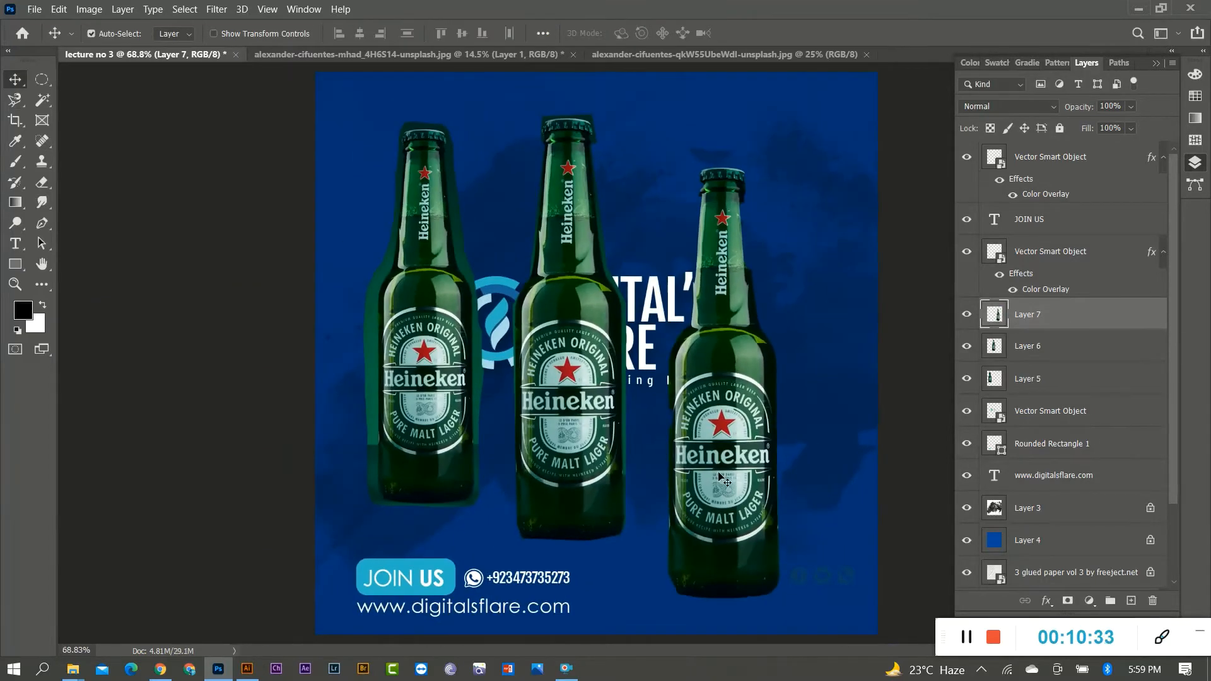
scroll(572, 390, down, 1)
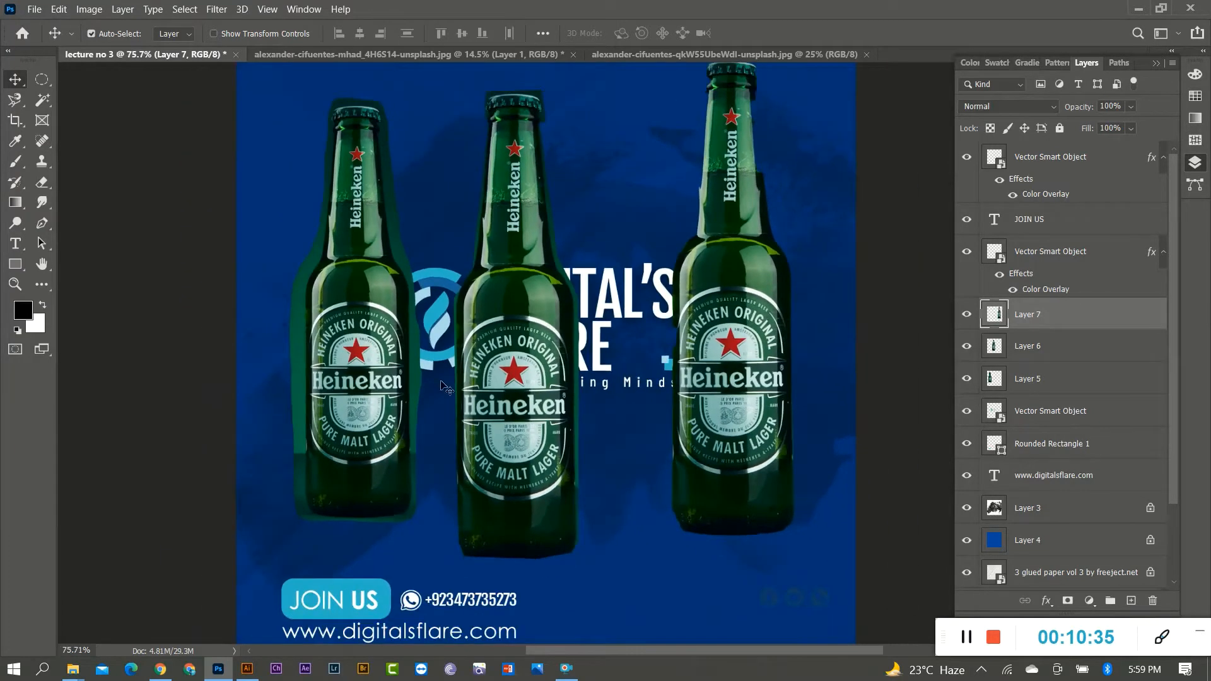
Reposition the second and third bottles so they stand side by side at the same height
drag(506, 394, 523, 355)
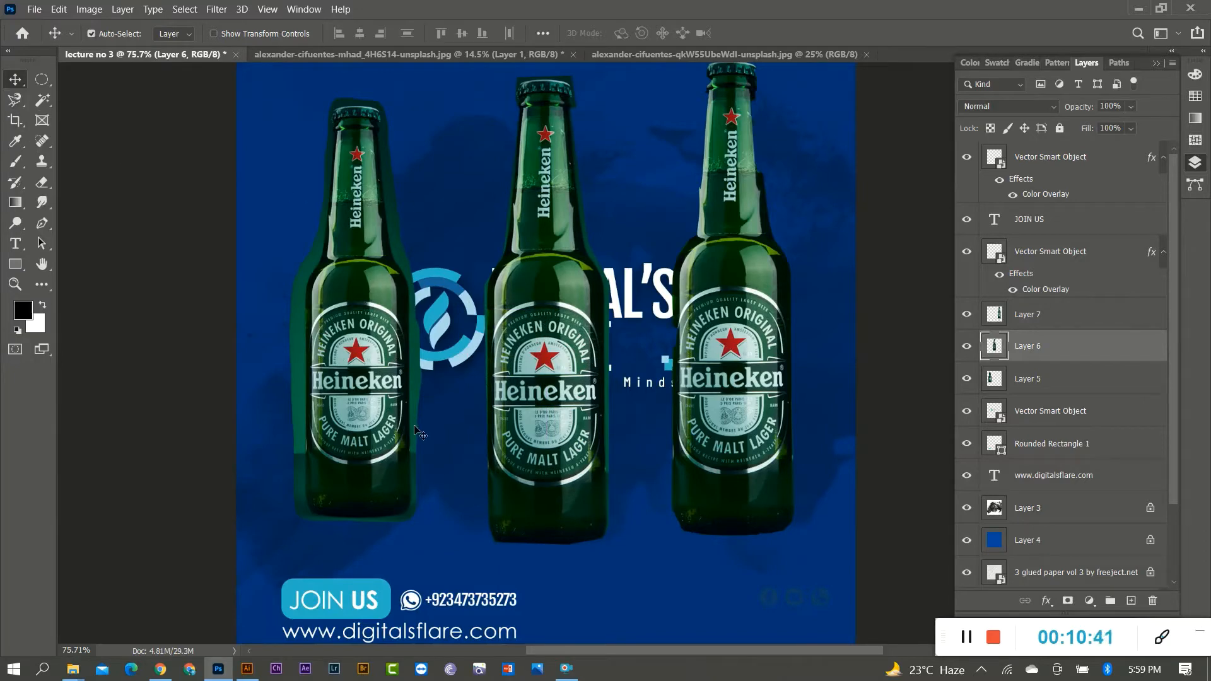
drag(591, 393, 560, 392)
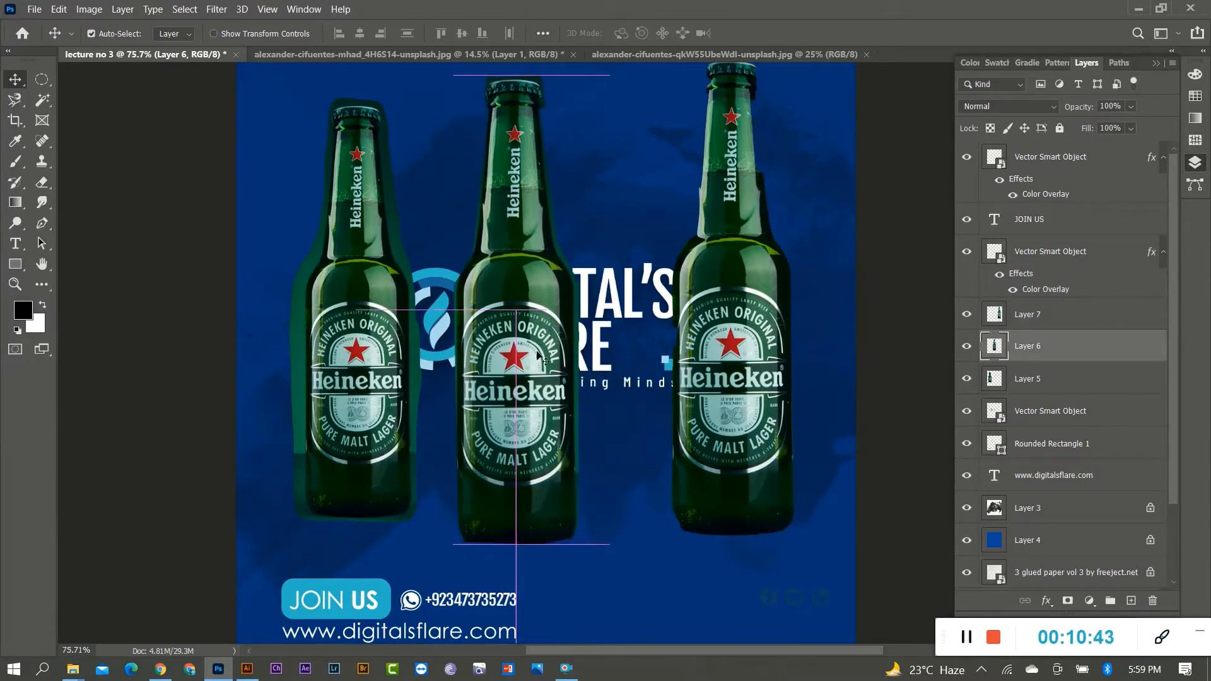
drag(519, 206, 519, 239)
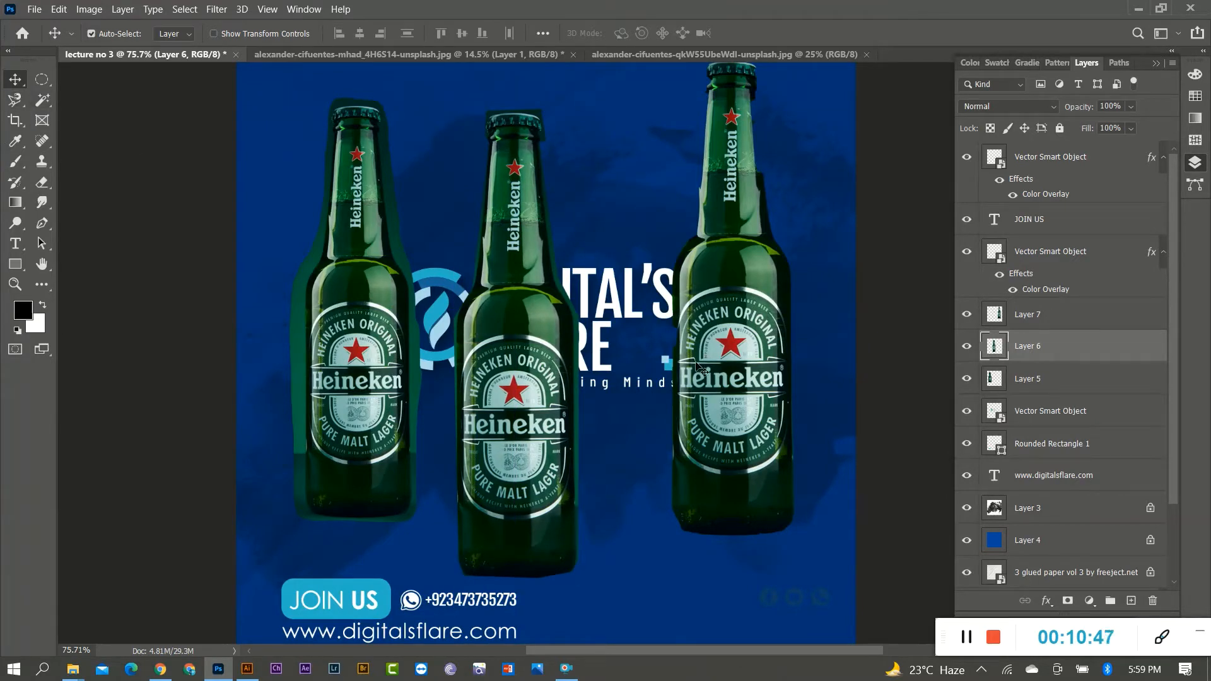
drag(739, 337, 691, 386)
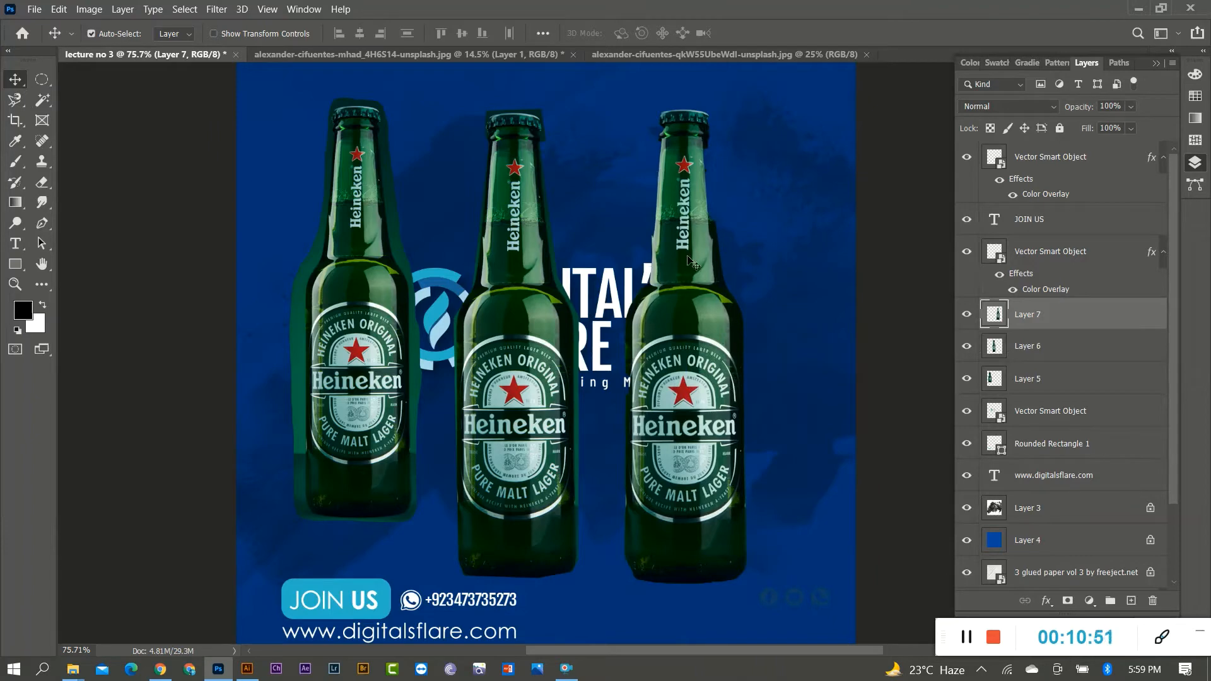
Open the red balloon image shutterstock_101339566 from the PLAN BACKGROUNd folder as a separate document in Photoshop
click(1138, 9)
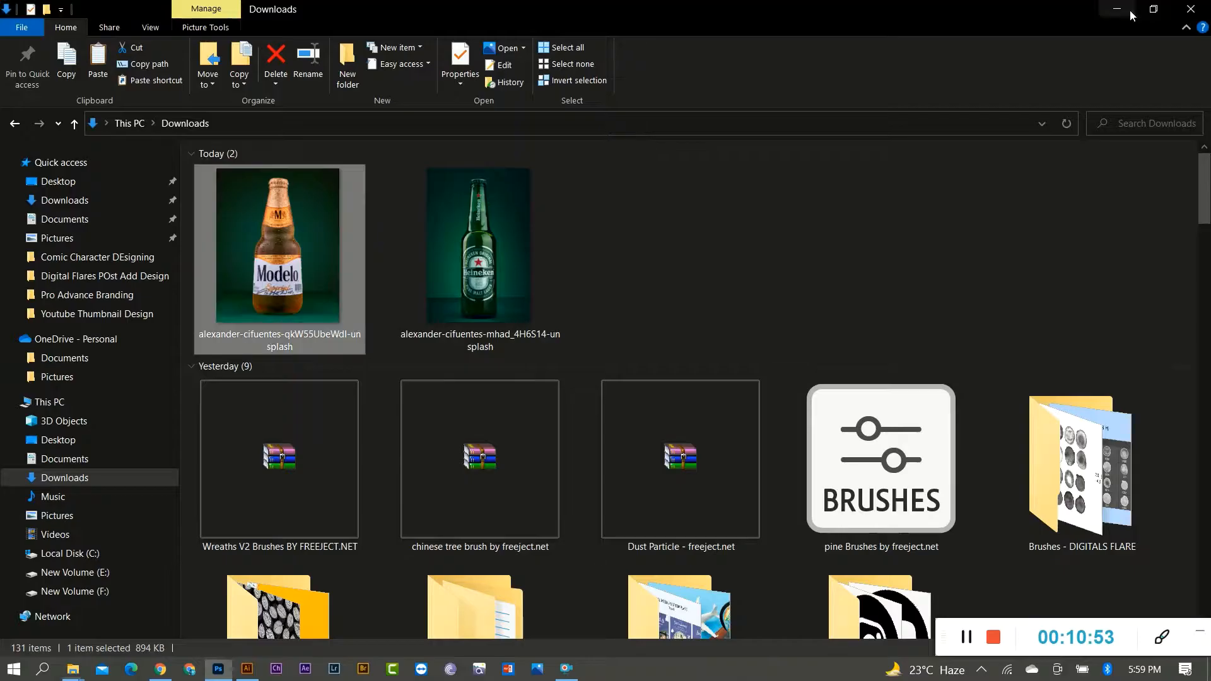
click(73, 669)
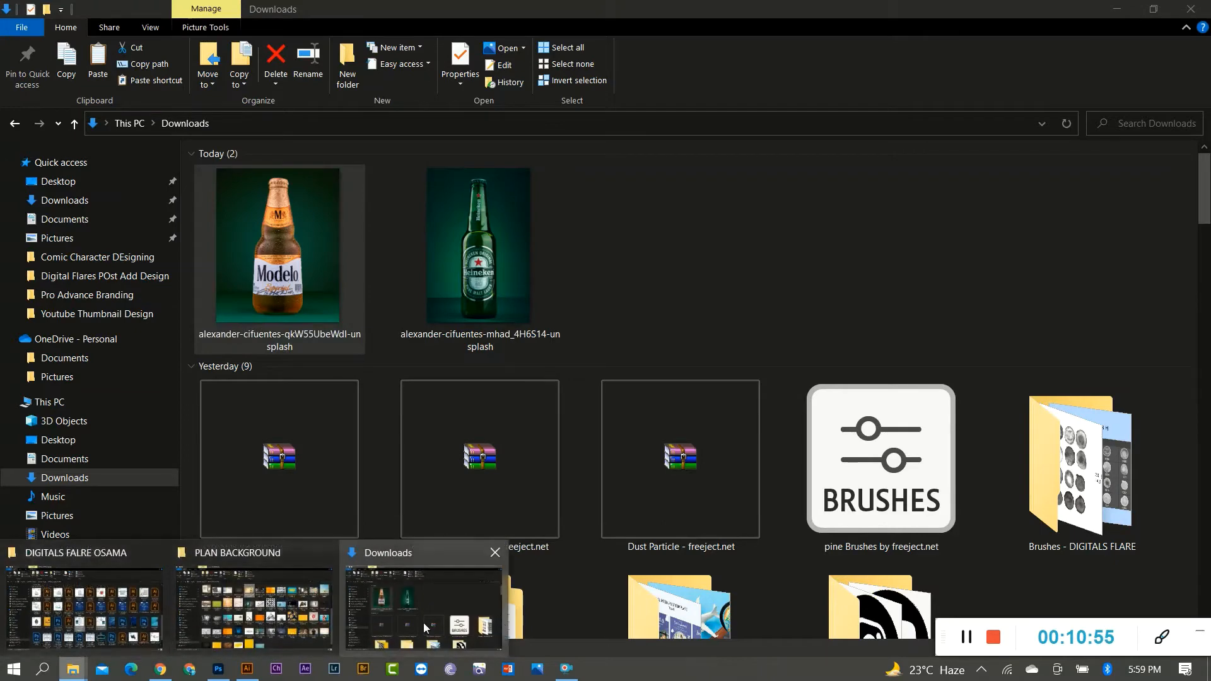
mouse_move(258, 626)
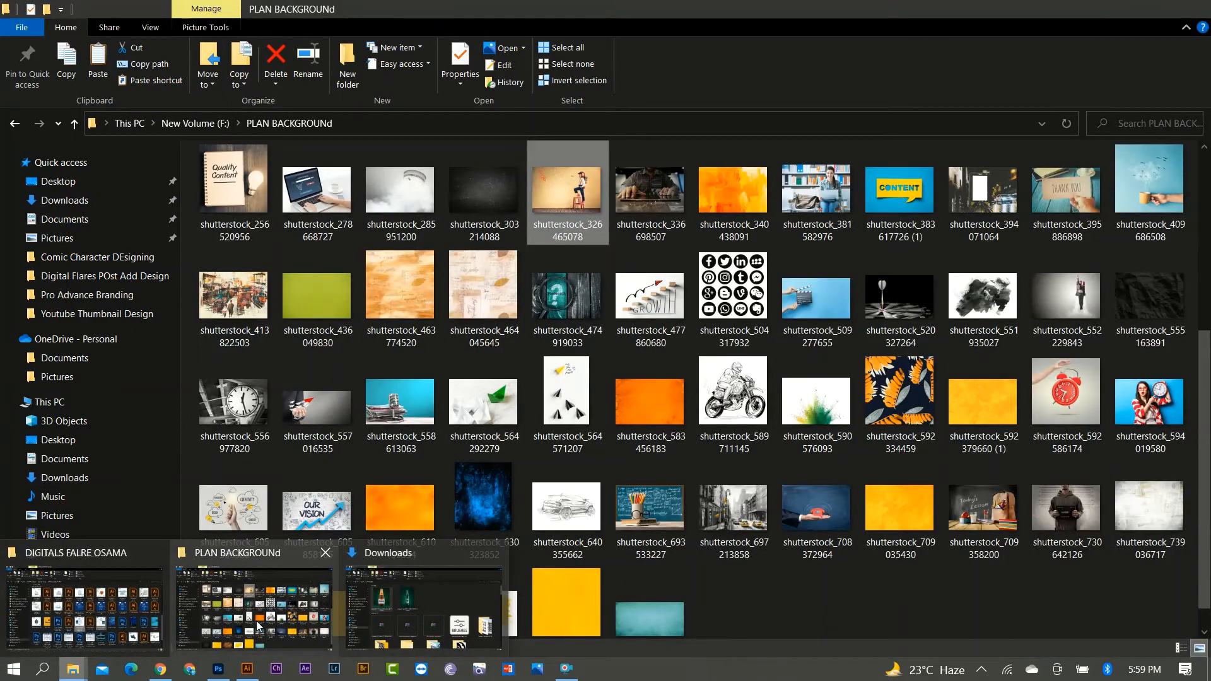
click(258, 626)
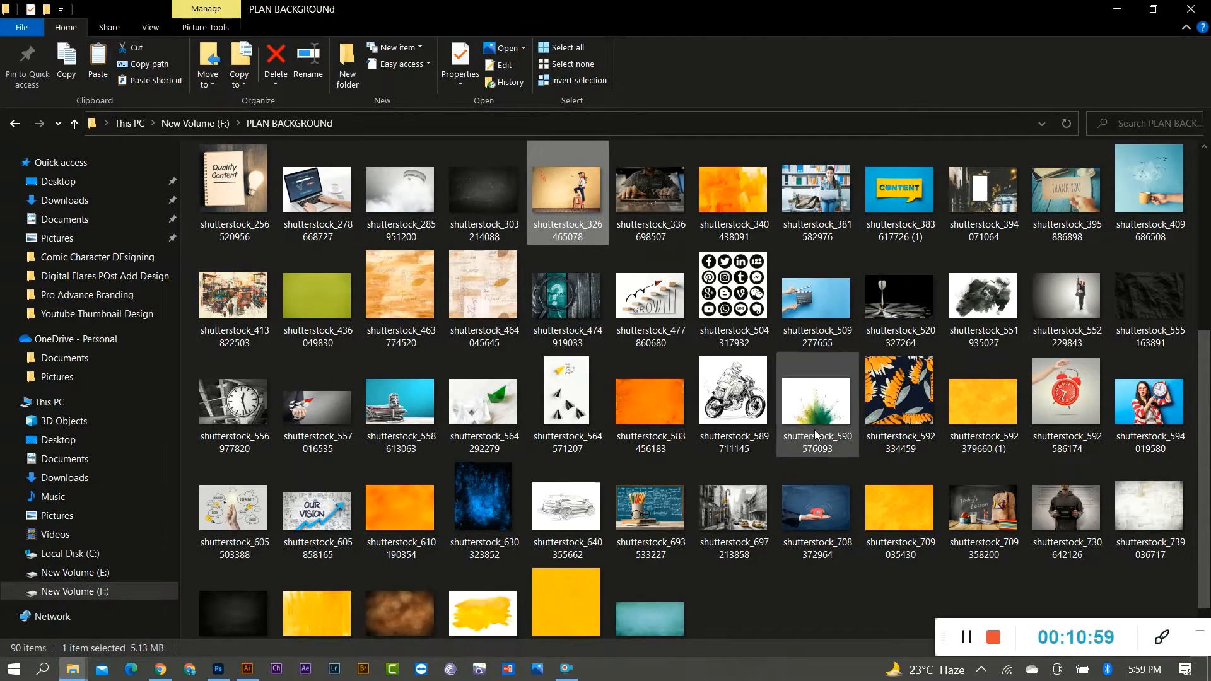
scroll(889, 394, down, 1)
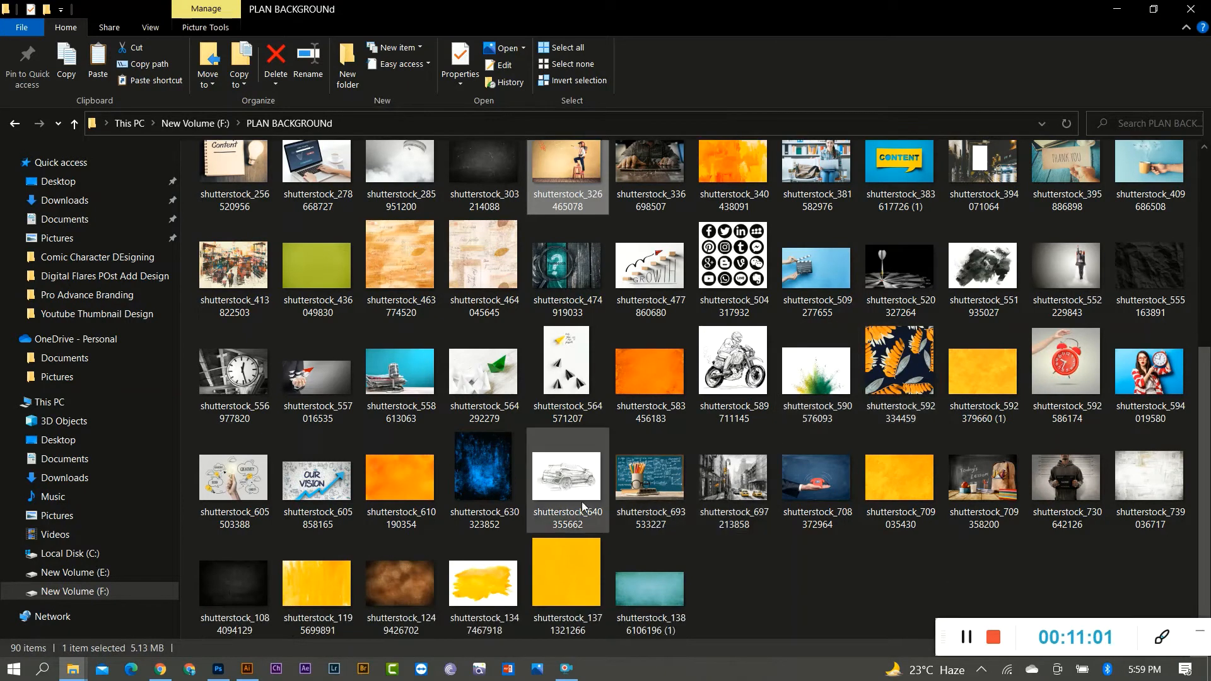
scroll(568, 492, up, 5)
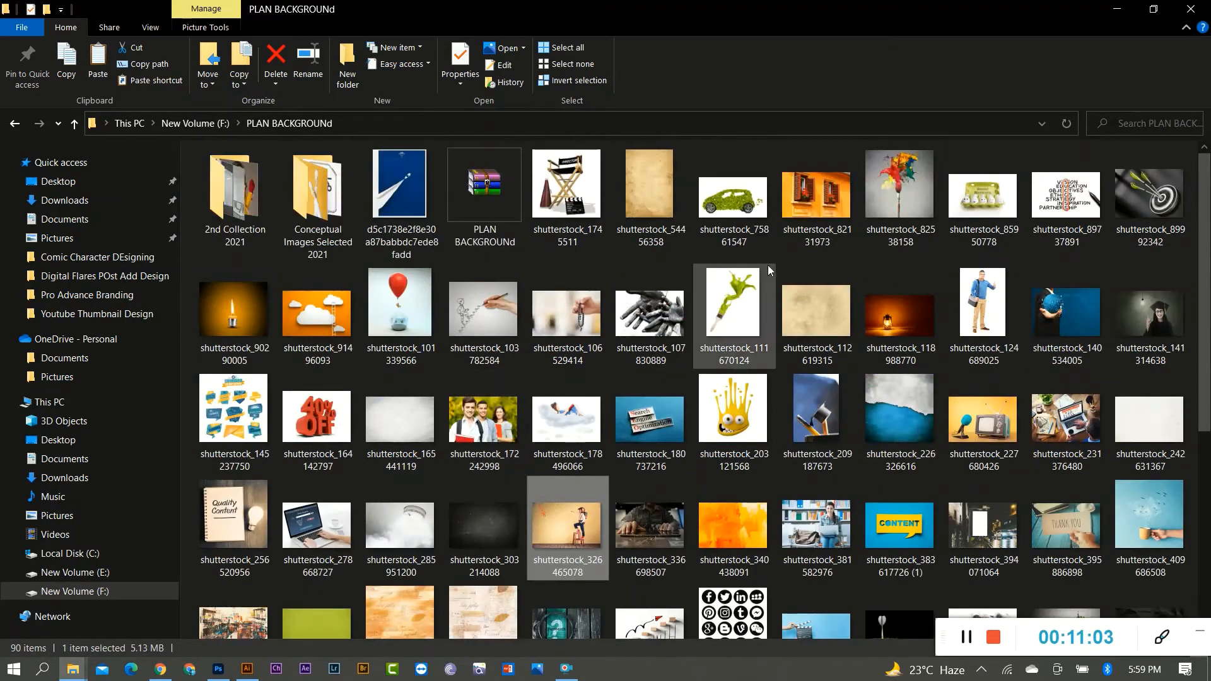
click(402, 312)
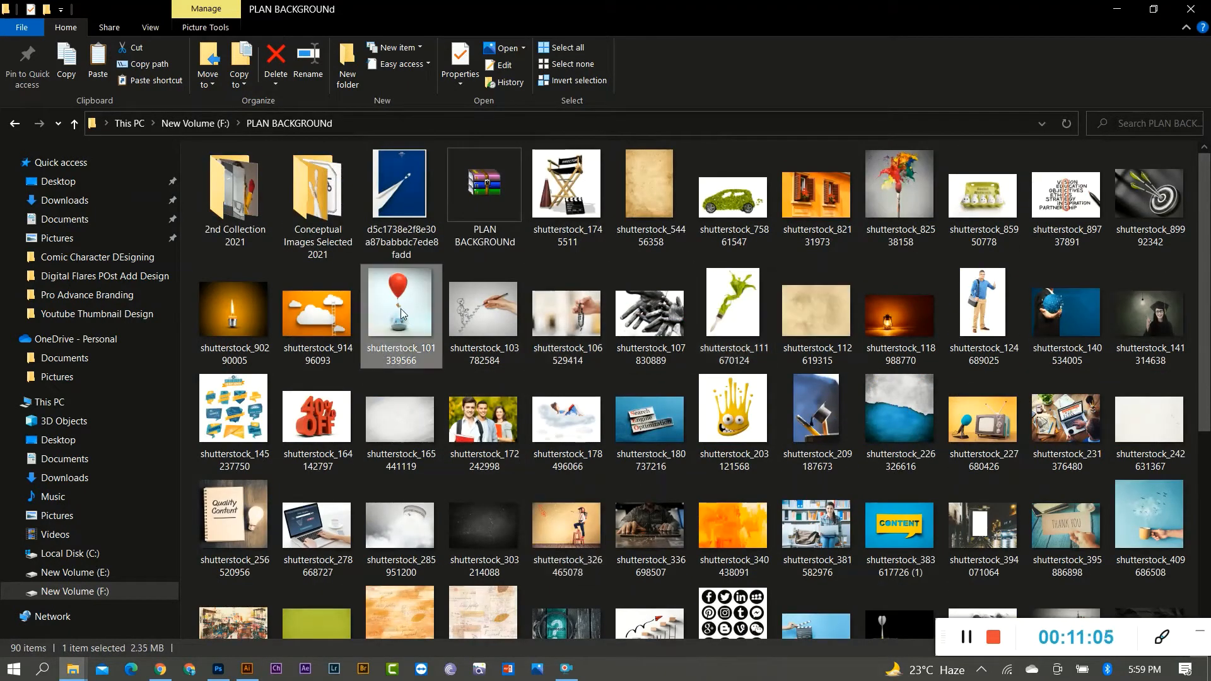
drag(399, 294, 929, 51)
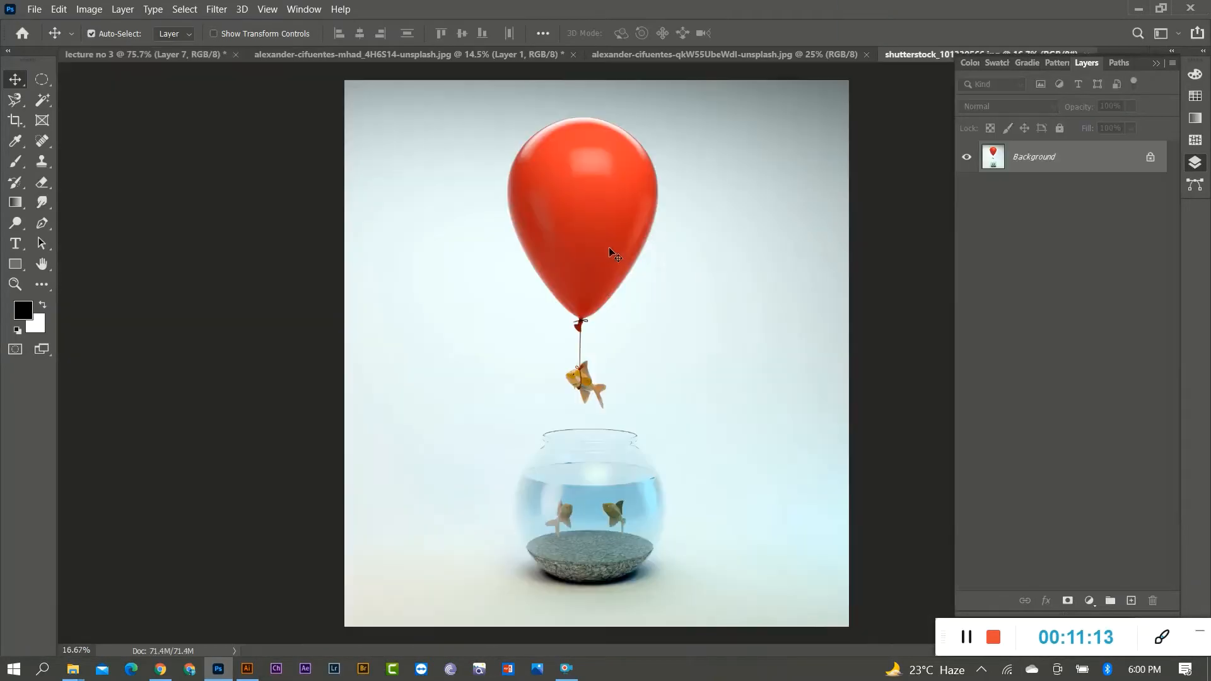
Choose the freehand Lasso Tool and convert the balloon photo's locked Background into a normal layer
scroll(614, 97, up, 6)
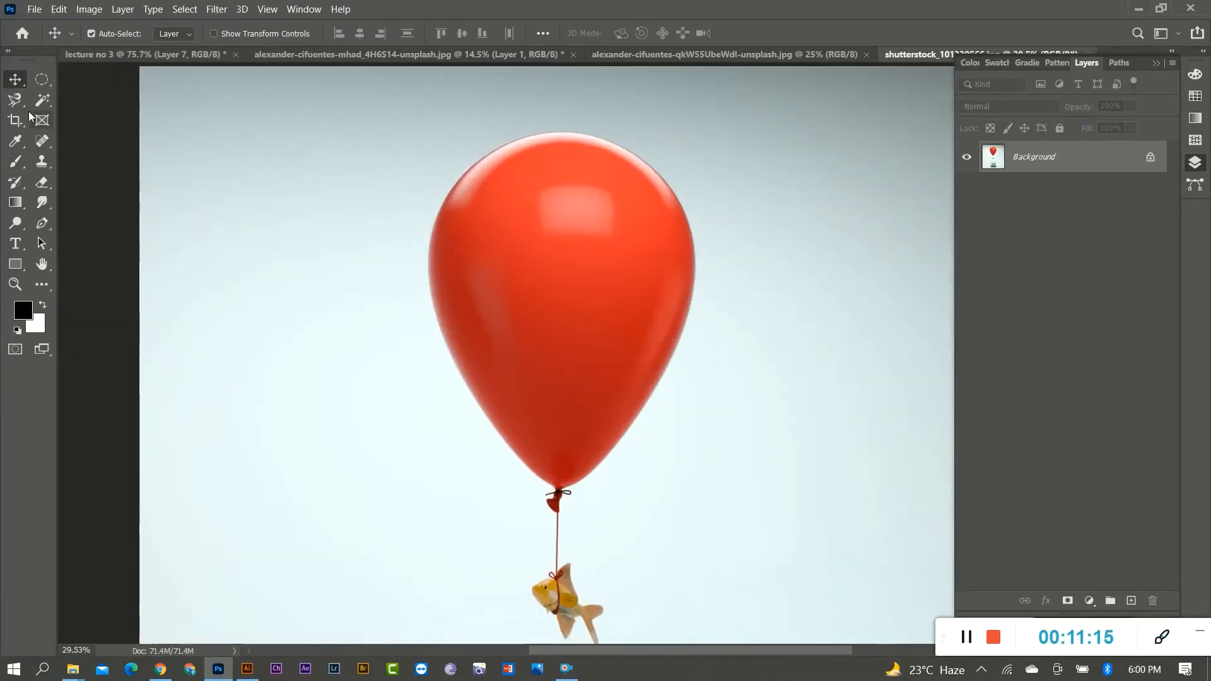
click(15, 100)
click(61, 102)
scroll(499, 145, up, 2)
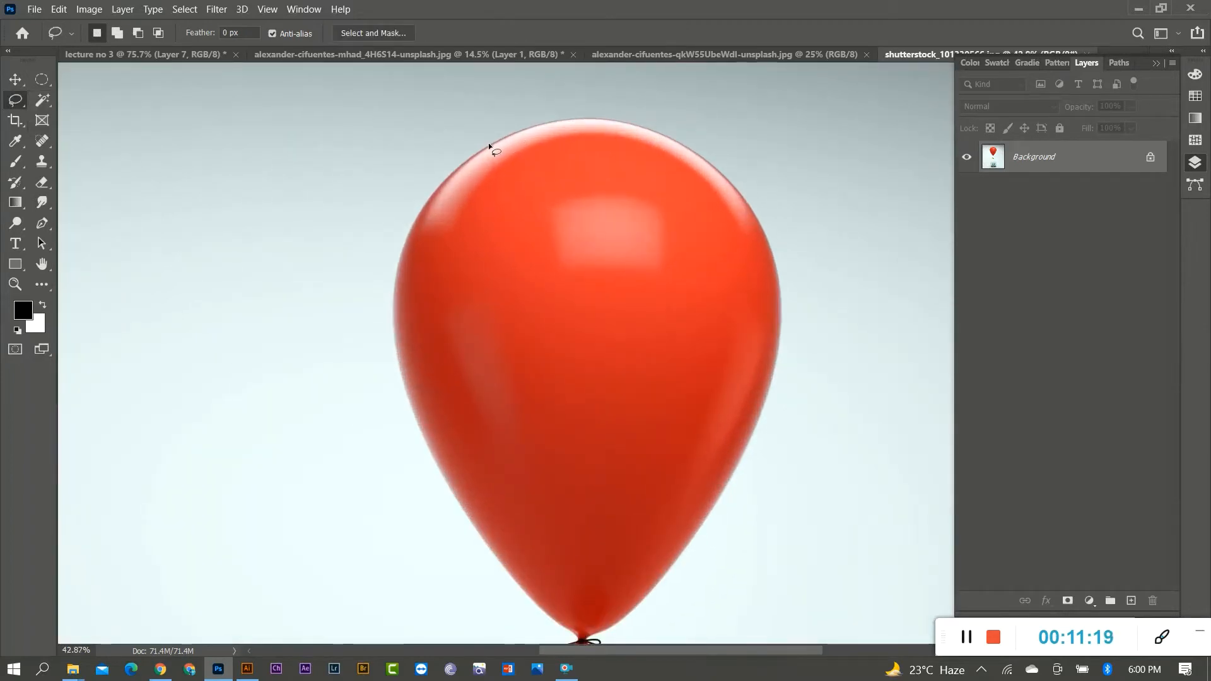
right_click(1091, 156)
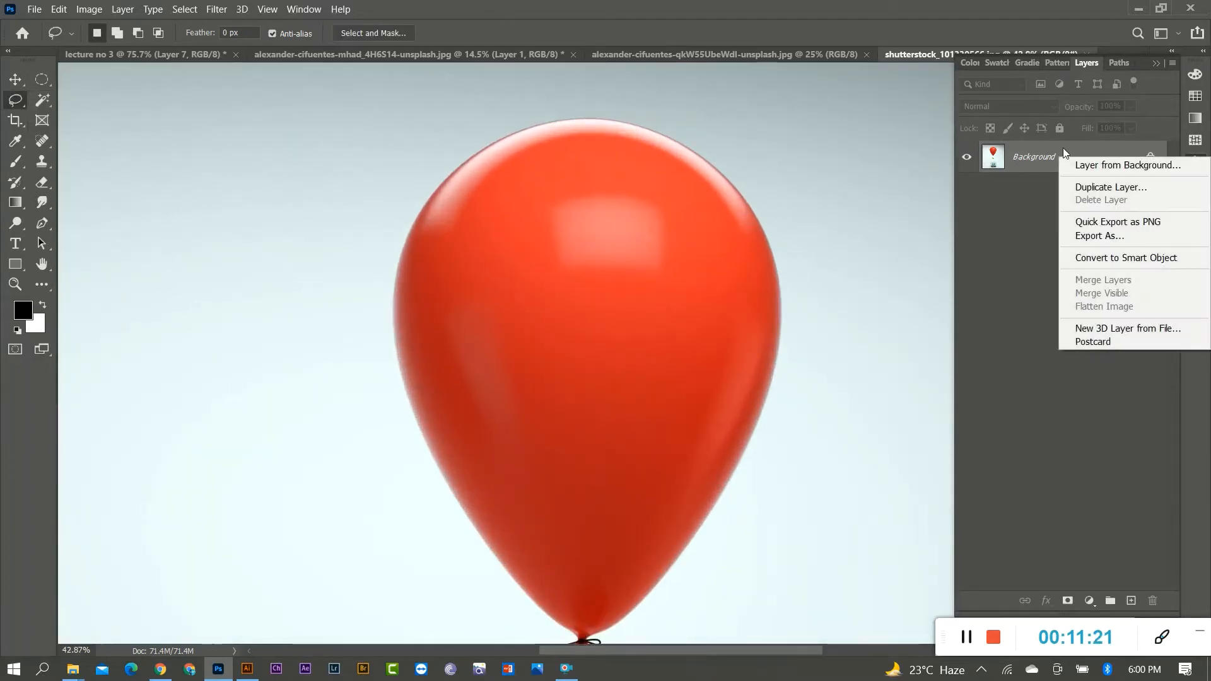
click(1065, 160)
right_click(1066, 159)
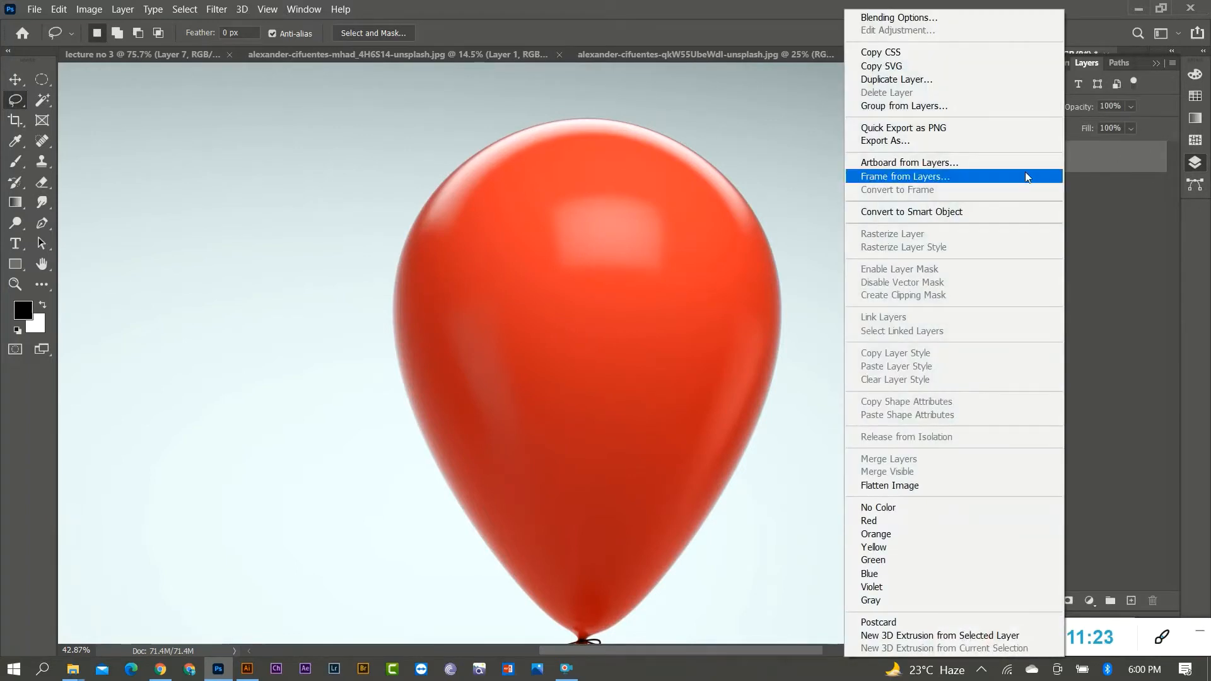
click(512, 136)
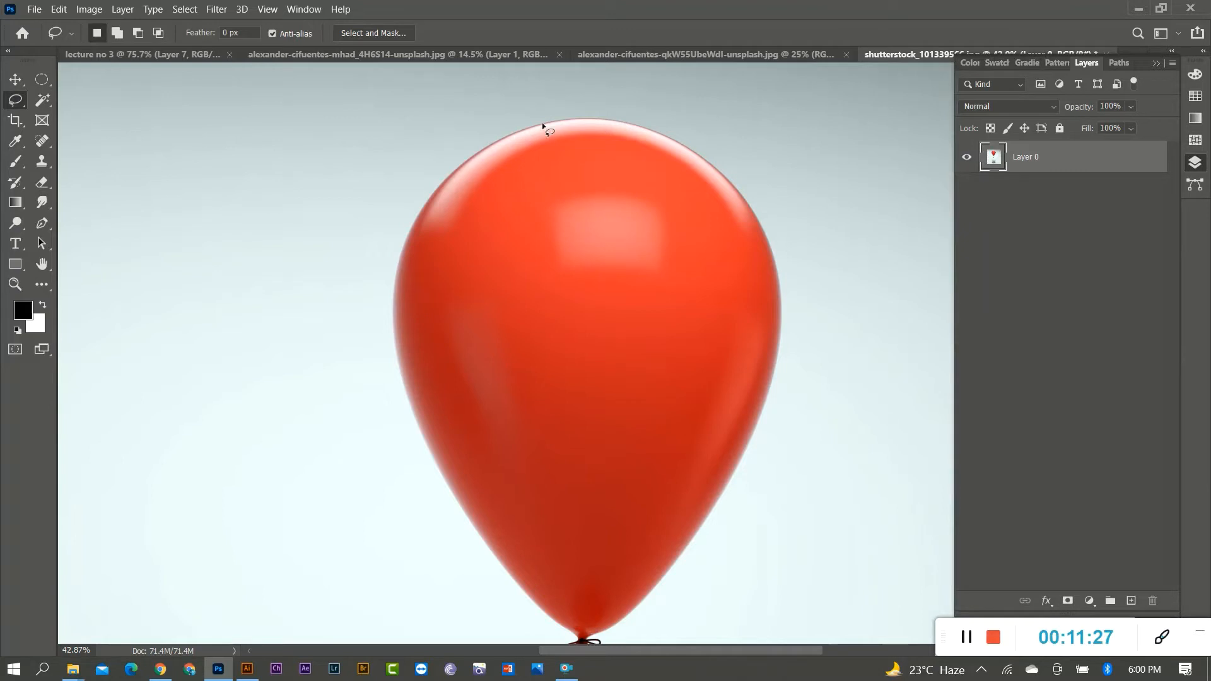
Trace the red balloon's outline with the Magnetic Lasso Tool and close it into a selection ending at the knot
right_click(16, 100)
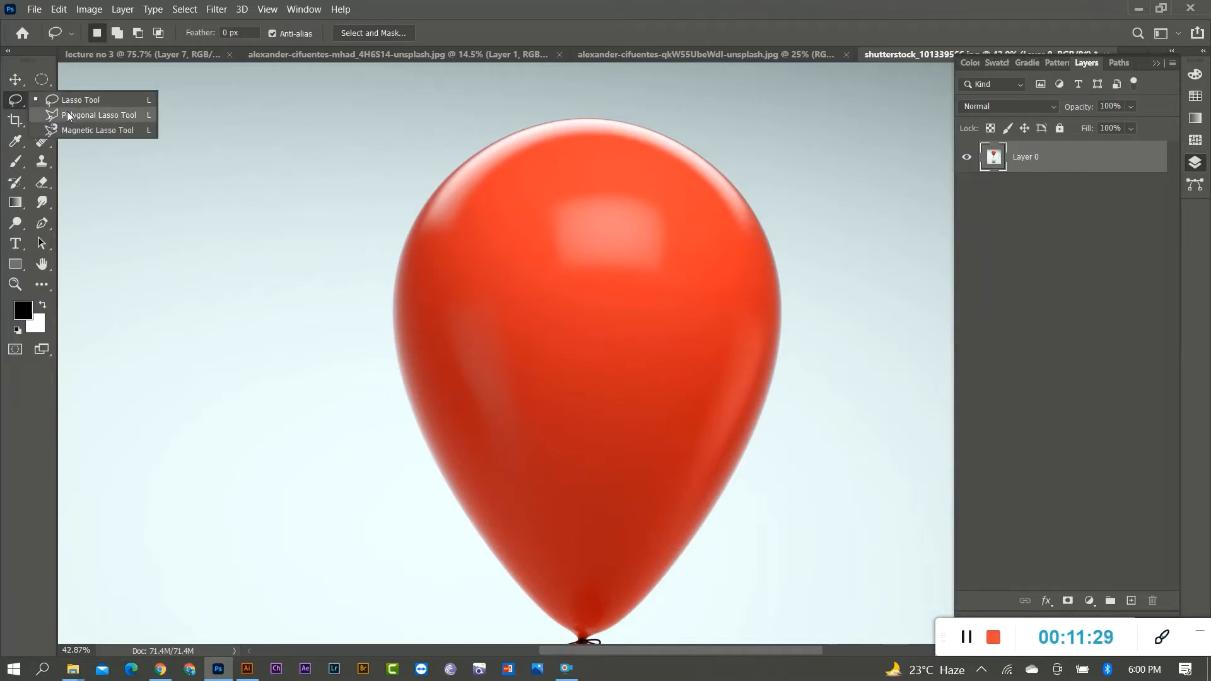
click(89, 126)
click(527, 128)
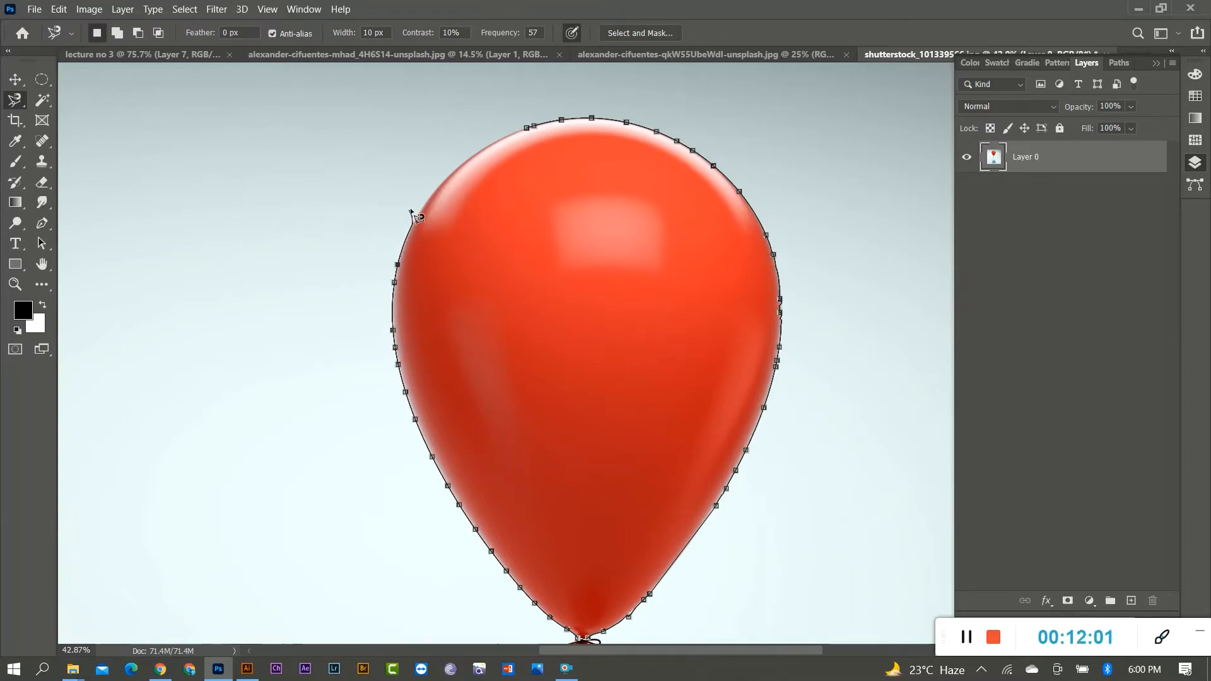
key(BackSpace)
click(527, 129)
scroll(640, 348, down, 3)
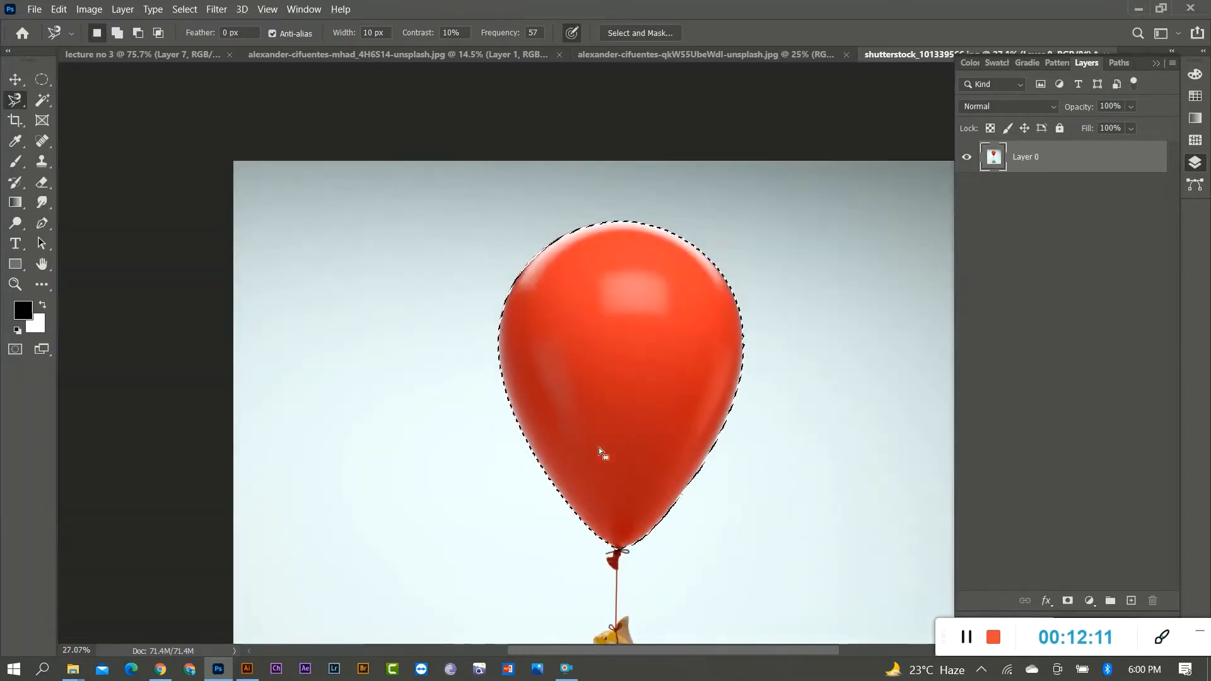
scroll(599, 448, up, 1)
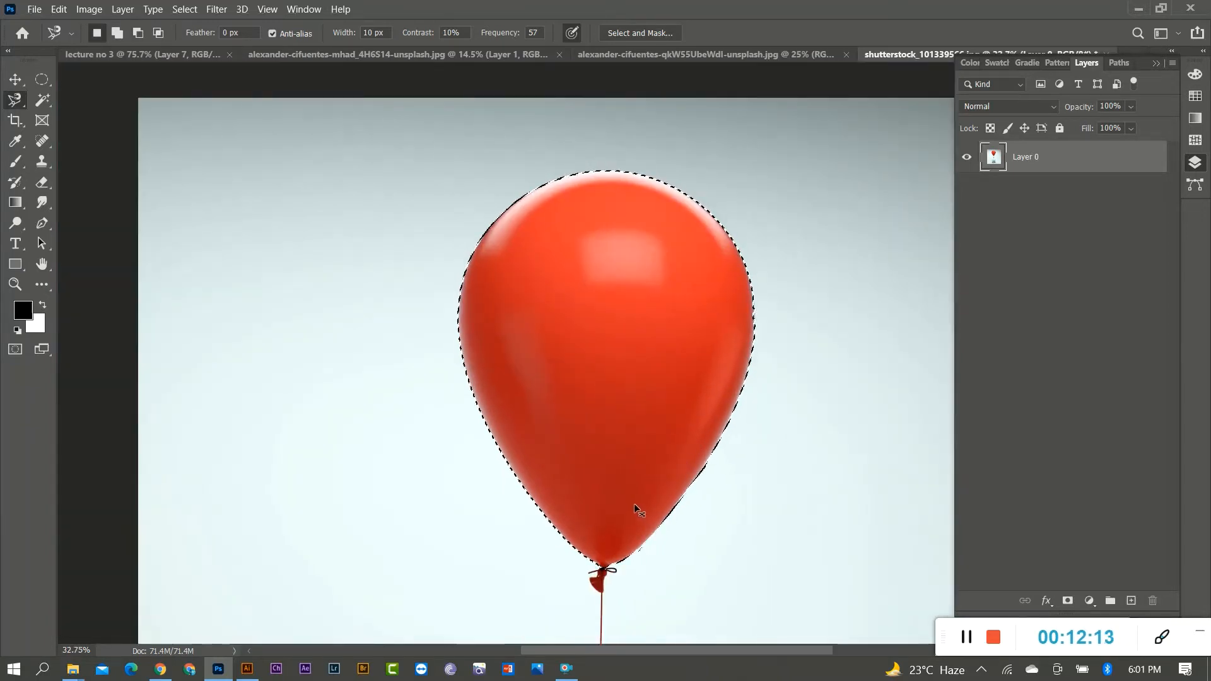
Copy the selected balloon to a new layer and move it into the lecture no 3 document
key(ctrl+j)
key(v)
drag(656, 383, 162, 75)
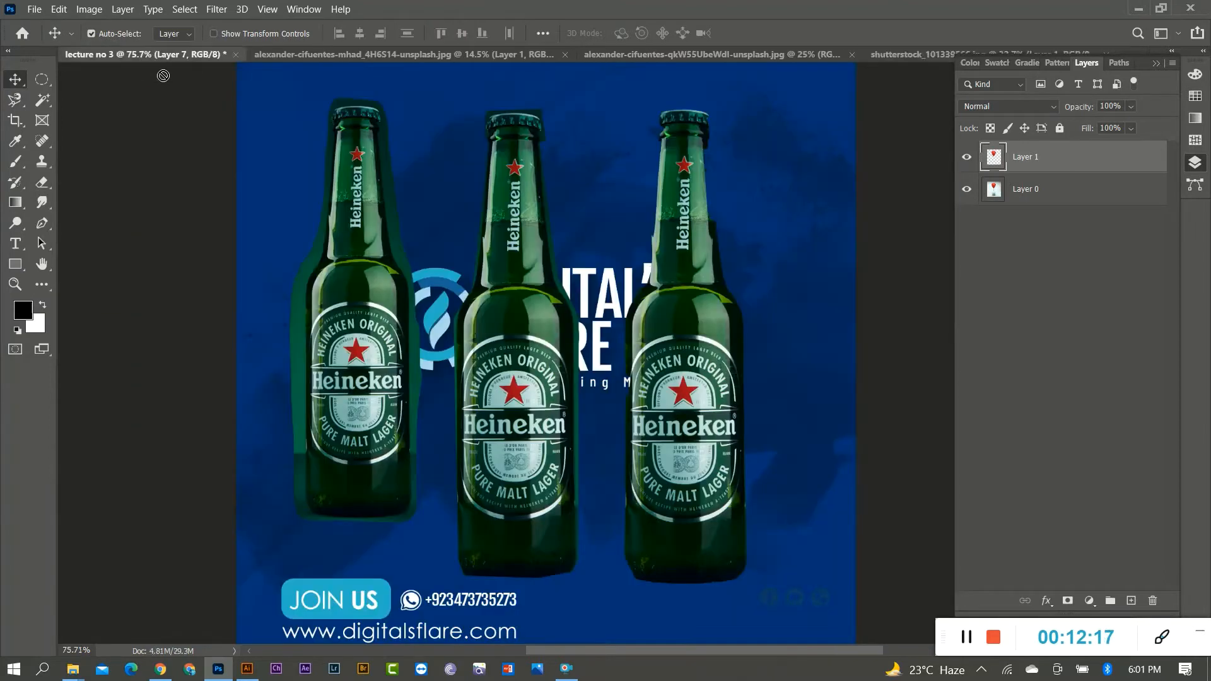
drag(495, 290, 538, 384)
scroll(681, 371, down, 2)
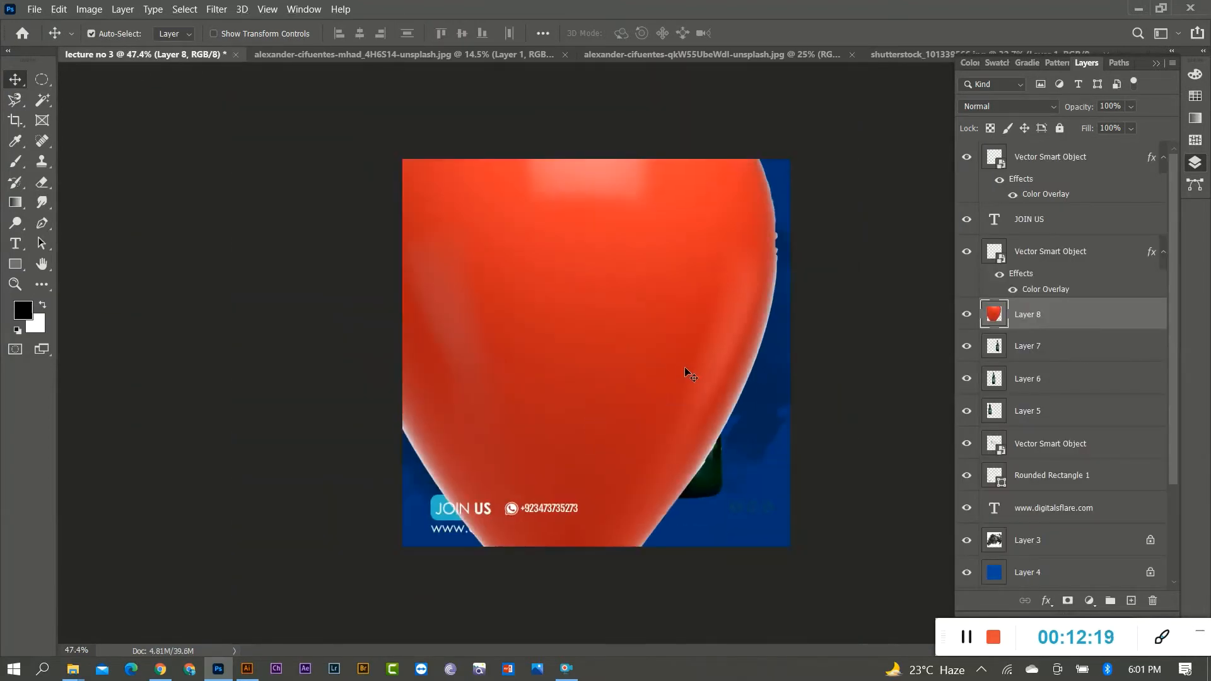
Scale the balloon down to less than a third of its size and place it over the top of the third bottle
key(ctrl+t)
scroll(760, 522, down, 1)
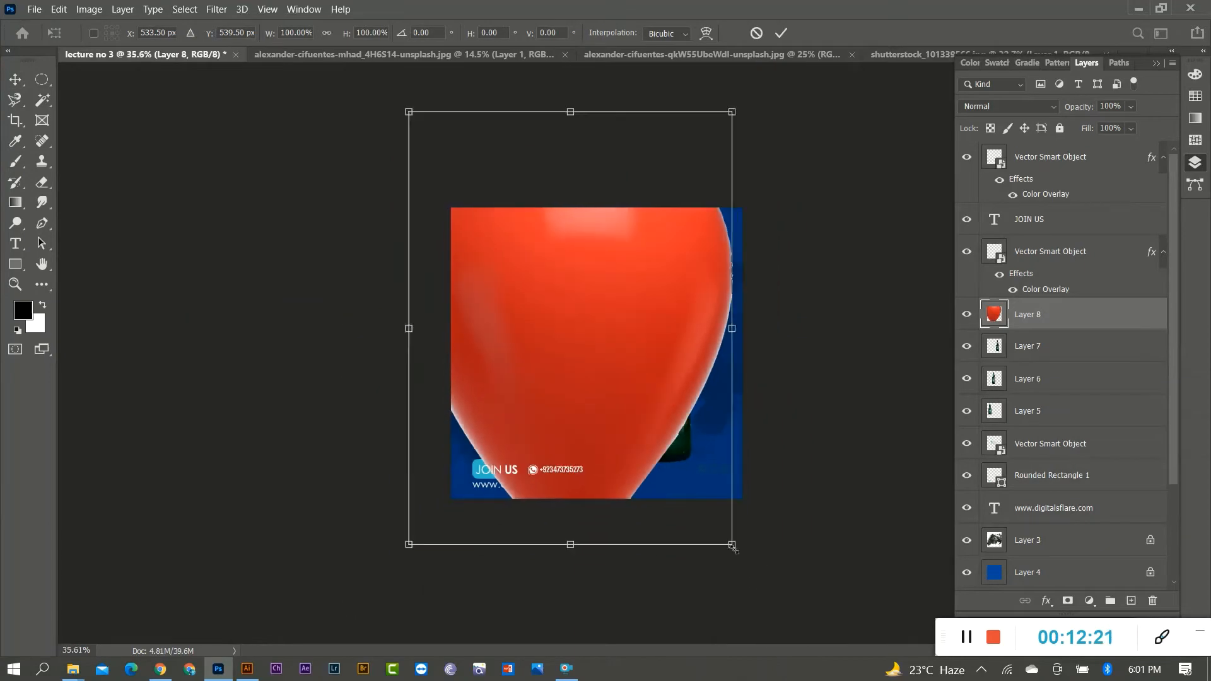
drag(733, 547, 607, 404)
key(Return)
scroll(584, 252, up, 4)
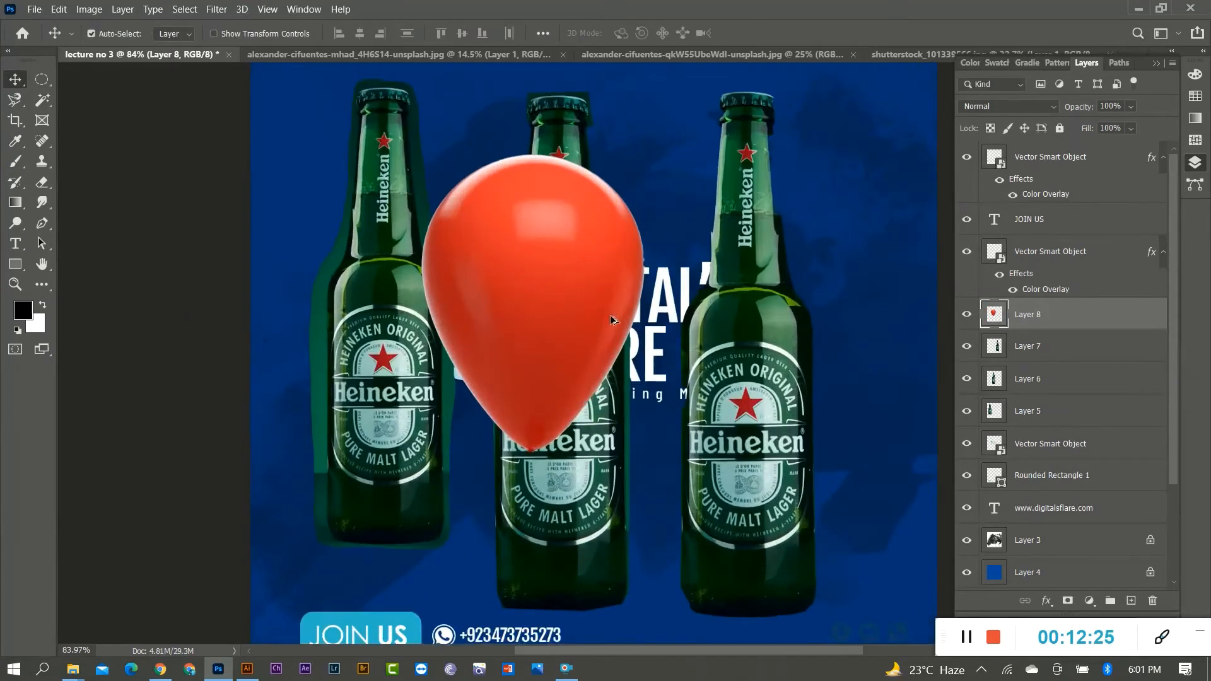
drag(611, 320, 816, 150)
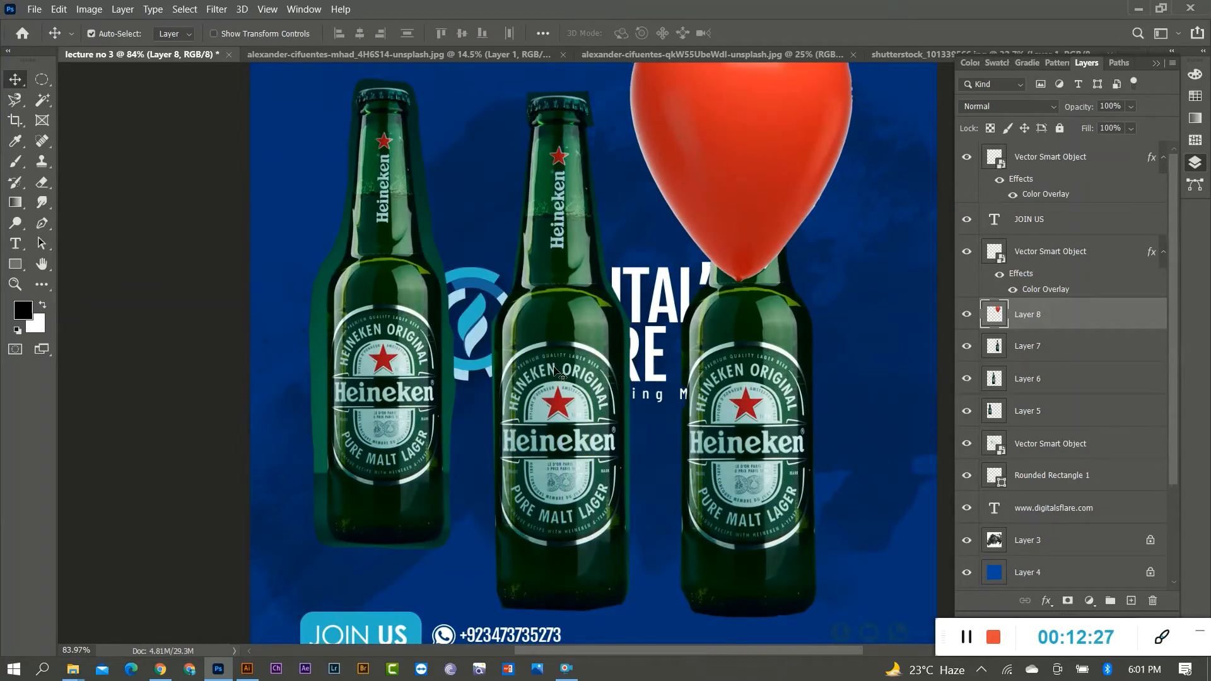
Hide the first and second bottle layers and move the third bottle and the balloon towards the canvas centre
drag(555, 369, 485, 349)
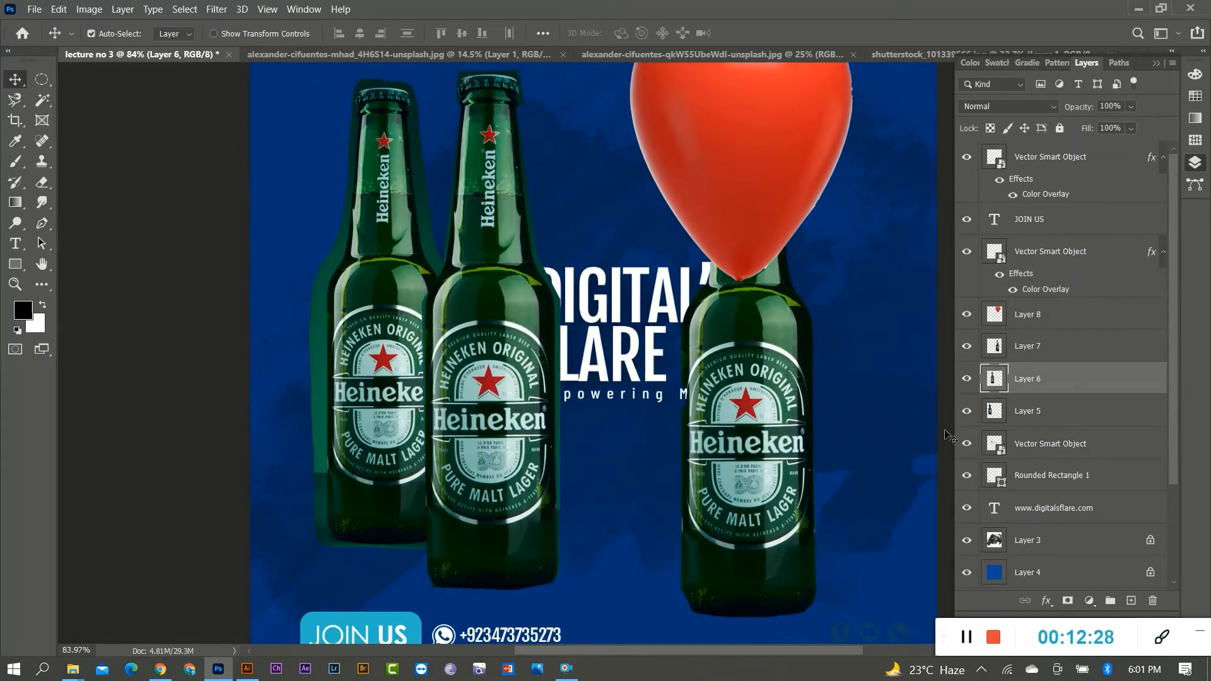
click(966, 379)
click(426, 401)
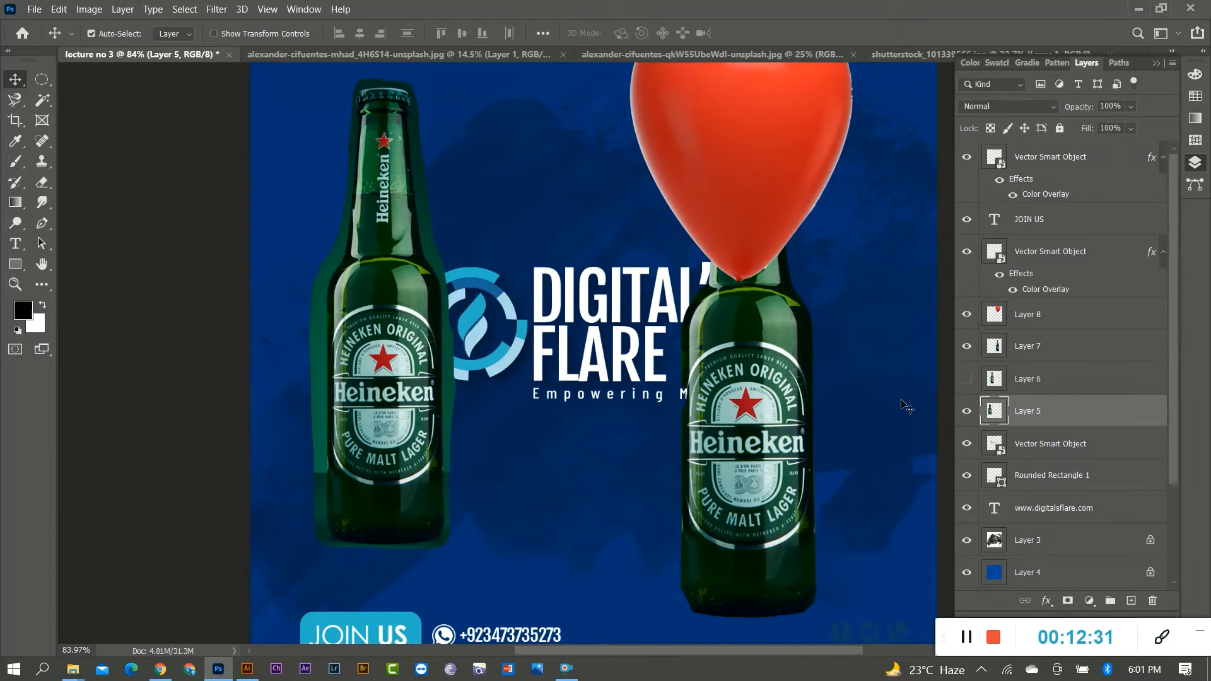
click(966, 411)
drag(754, 404, 634, 394)
drag(733, 173, 620, 163)
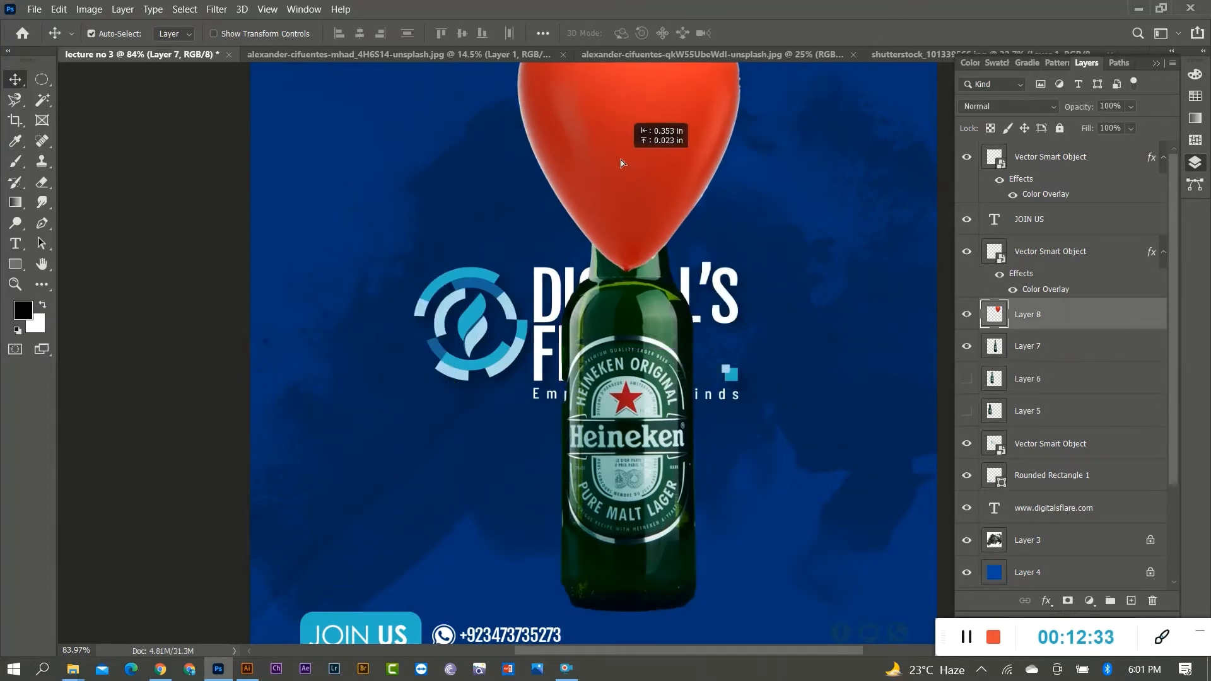
Scale the balloon to about 43%, place it at the bottle's cap and send its layer behind the bottle
key(ctrl+t)
key(ctrl+0)
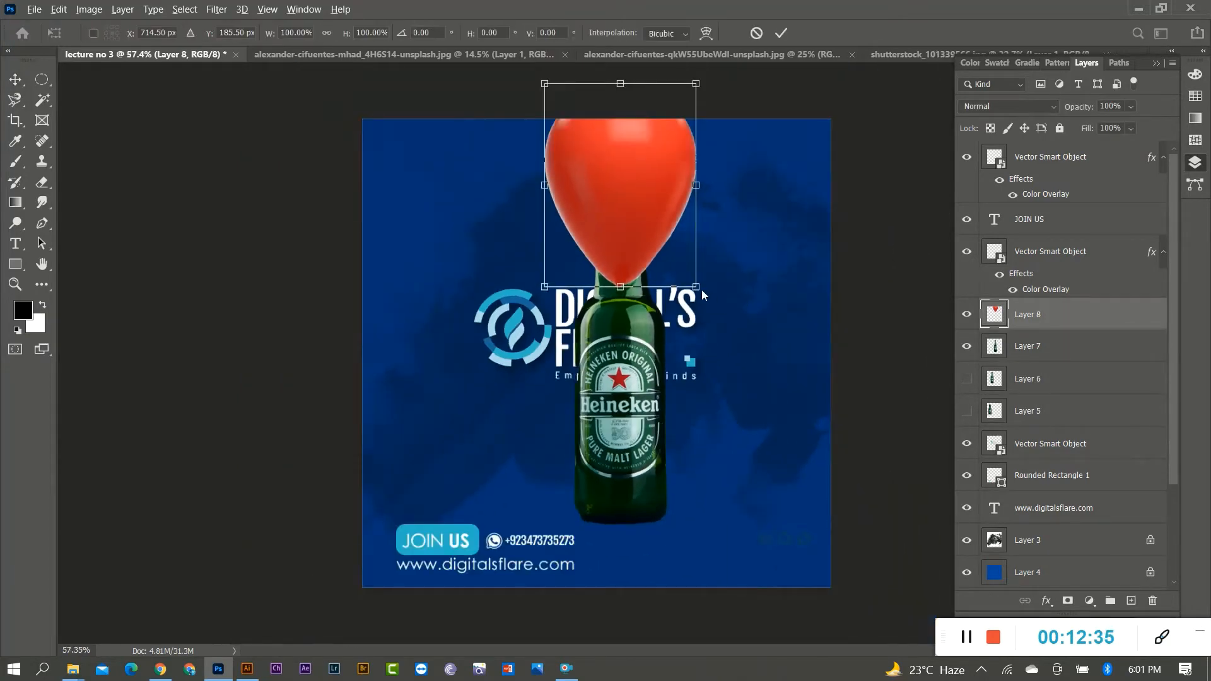
drag(697, 286, 641, 219)
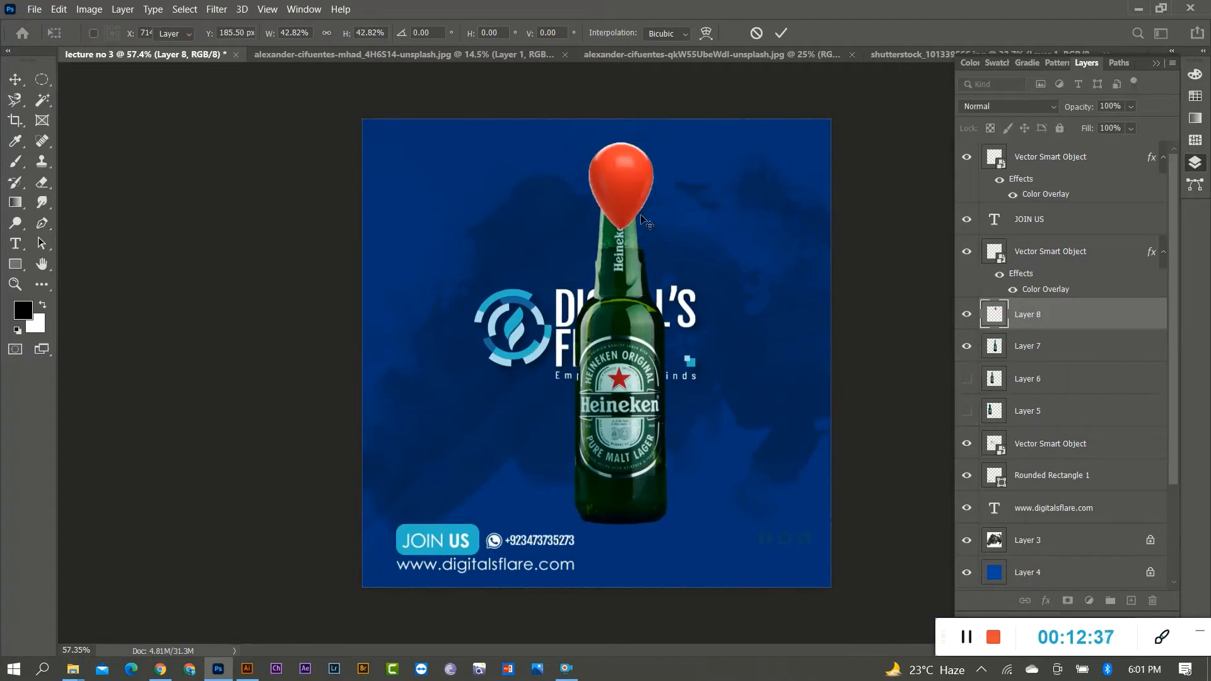
key(Return)
mouse_move(643, 176)
mouse_down()
mouse_move(615, 156)
mouse_move(606, 165)
mouse_move(635, 156)
mouse_up()
key(ctrl+bracketleft)
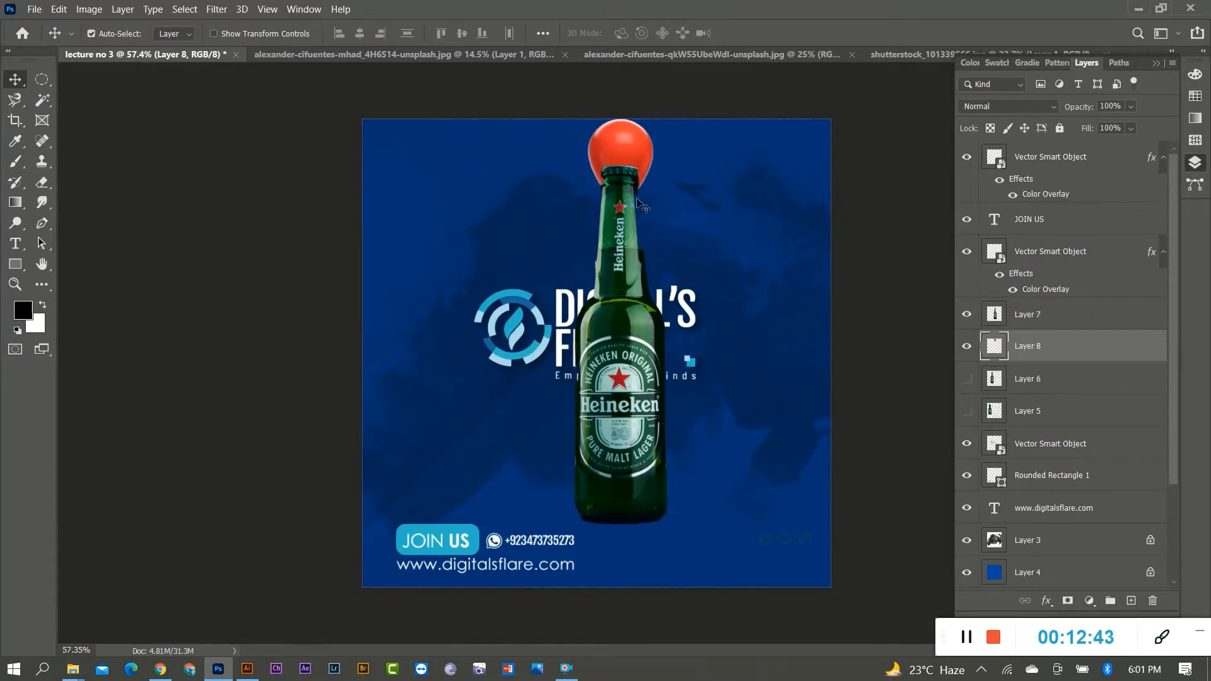
Scale the bottle and balloon together to about 84% and position them right of the canvas centre
shift+click(618, 213)
drag(618, 213, 678, 257)
key(ctrl+t)
drag(730, 568, 711, 533)
drag(694, 430, 679, 396)
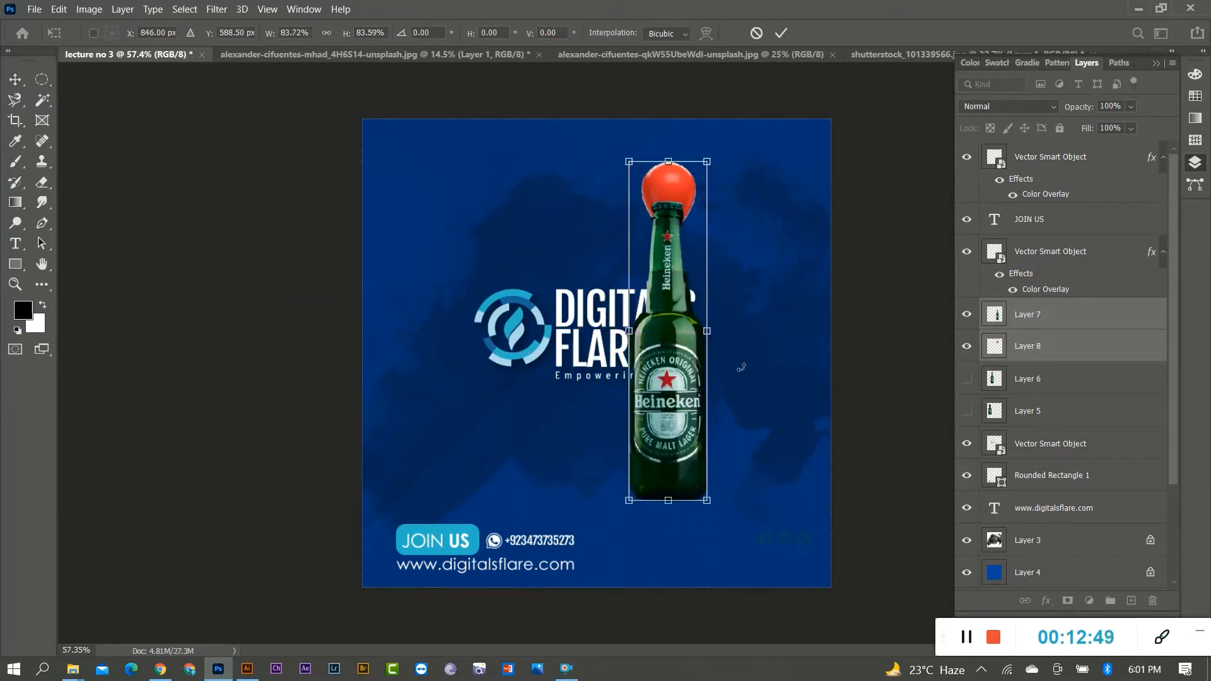
drag(742, 367, 746, 353)
drag(700, 252, 634, 264)
key(Return)
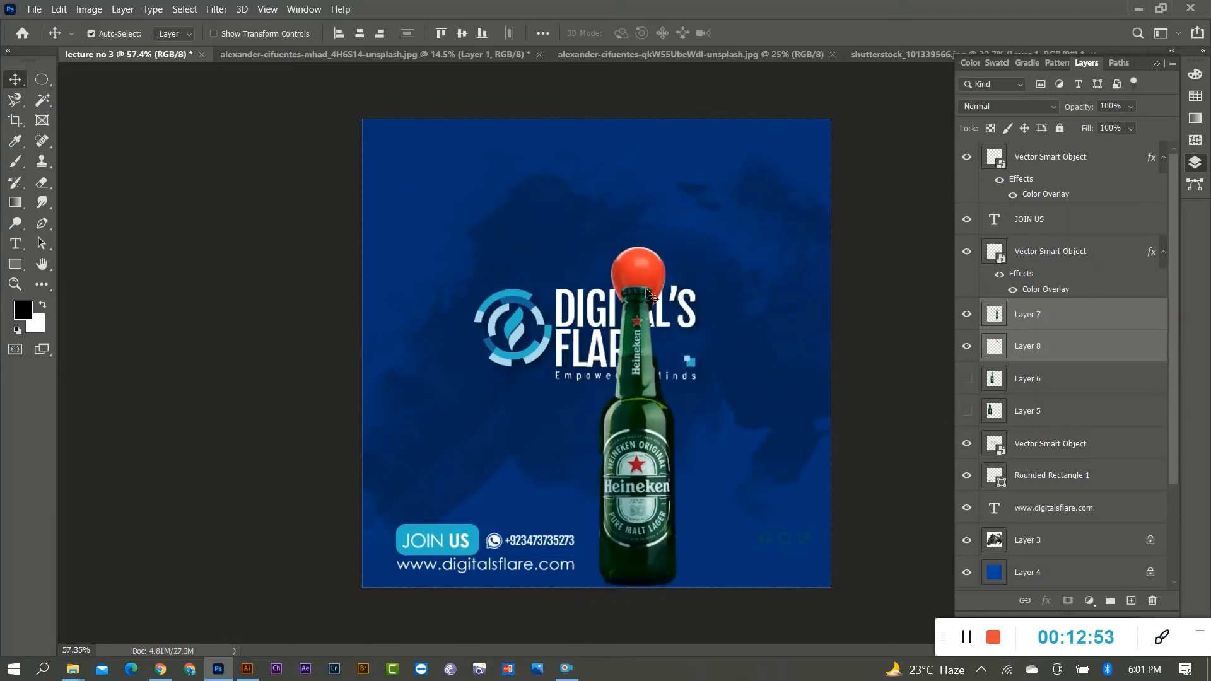
key(ctrl+z)
drag(757, 282, 758, 283)
Enlarge the balloon to more than twice the bottle's width and place it behind the bottle, slightly to its left
drag(678, 174, 729, 213)
key(ctrl+t)
key(Return)
drag(634, 291, 616, 301)
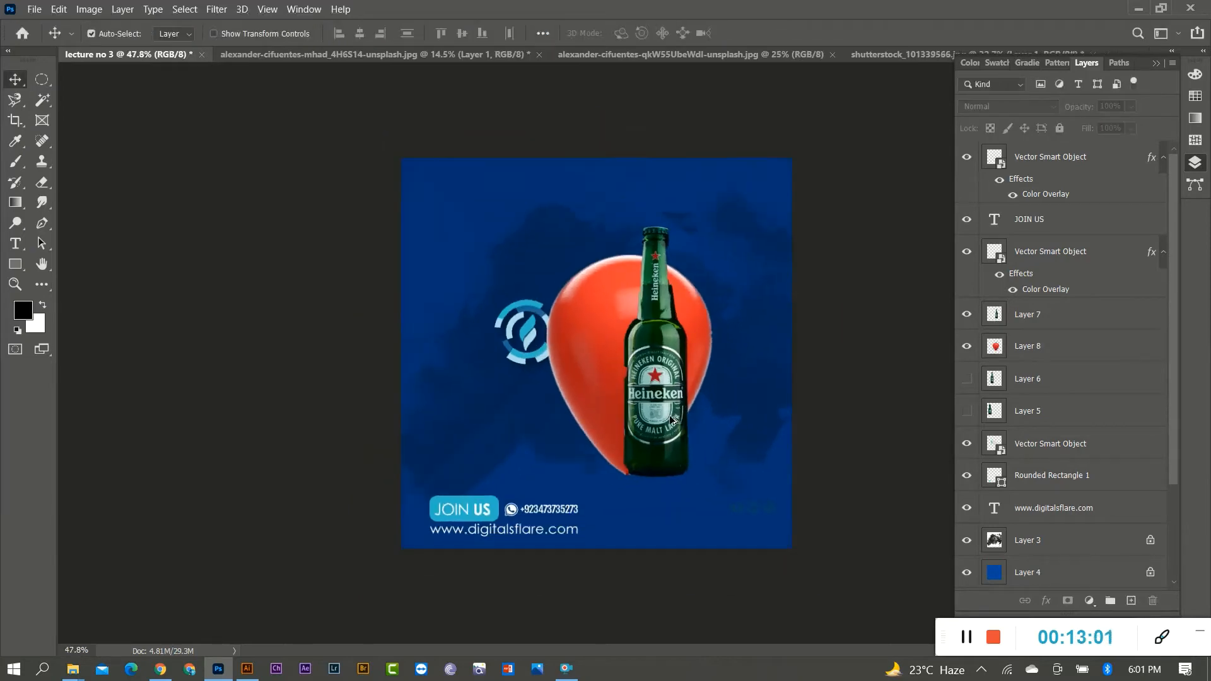
scroll(767, 391, up, 5)
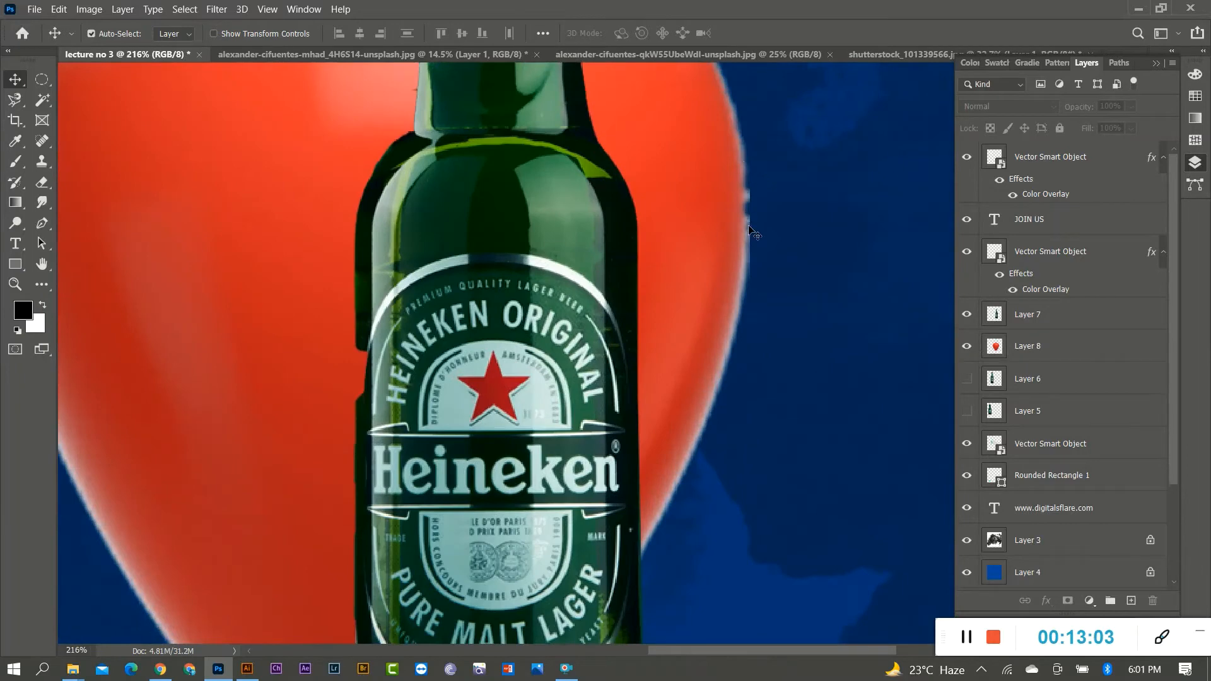
scroll(629, 525, down, 5)
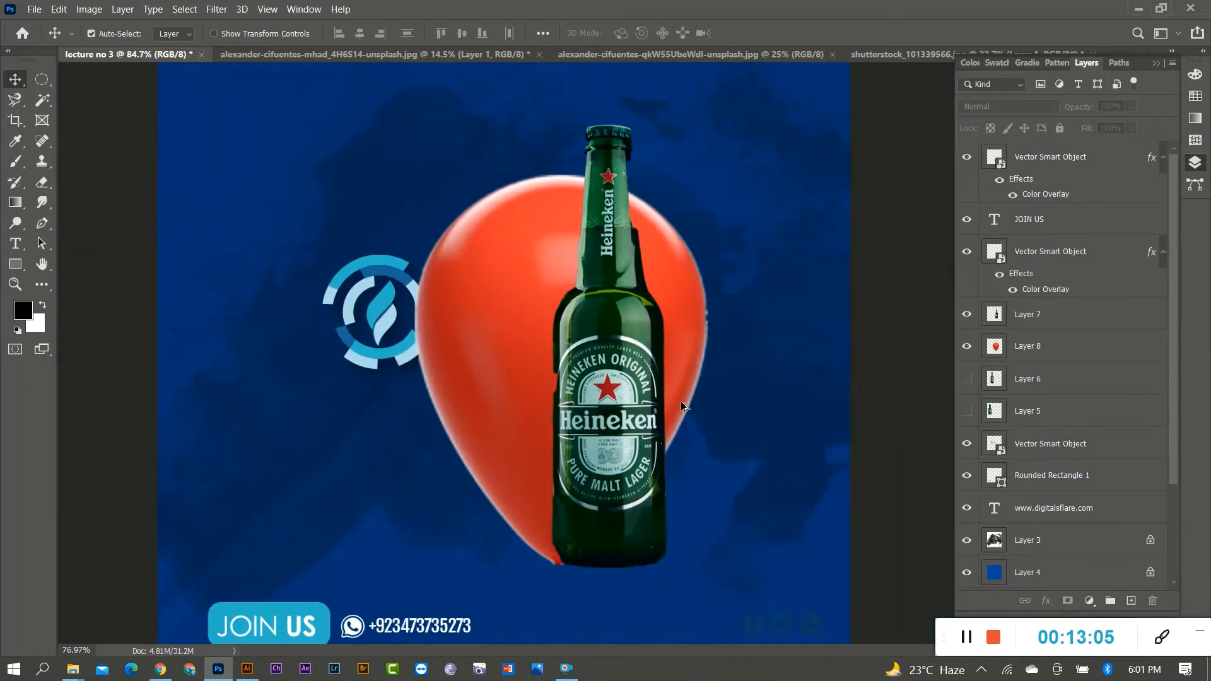
click(1134, 8)
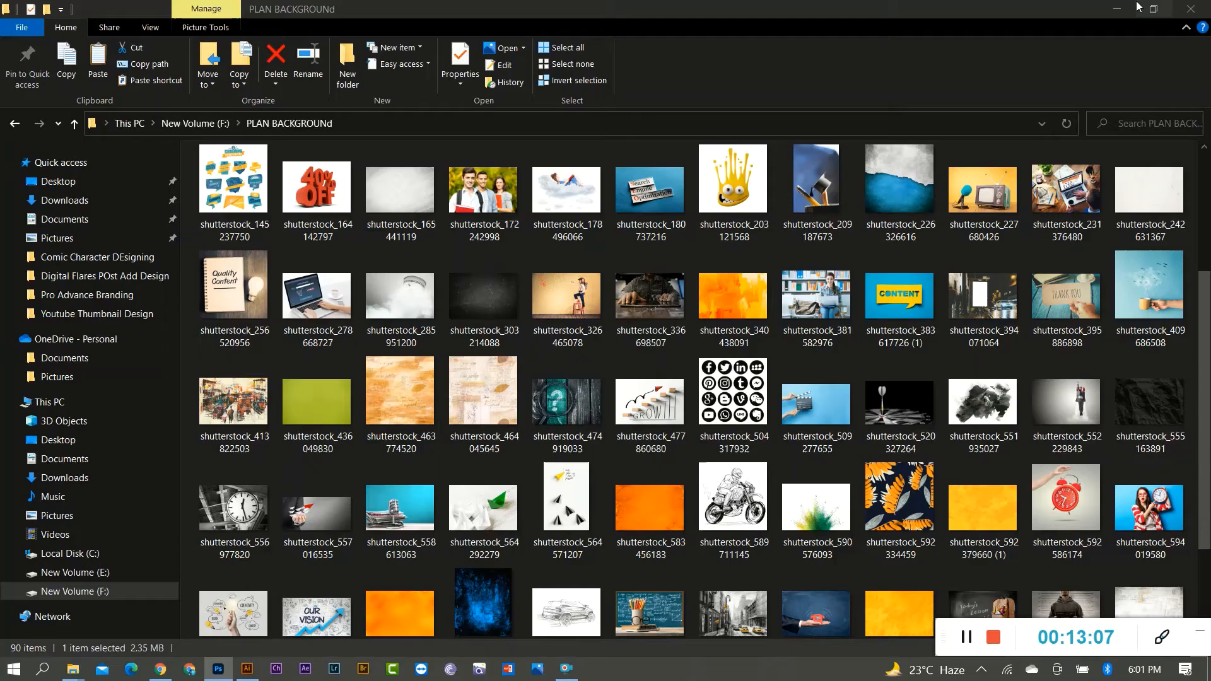
click(1116, 8)
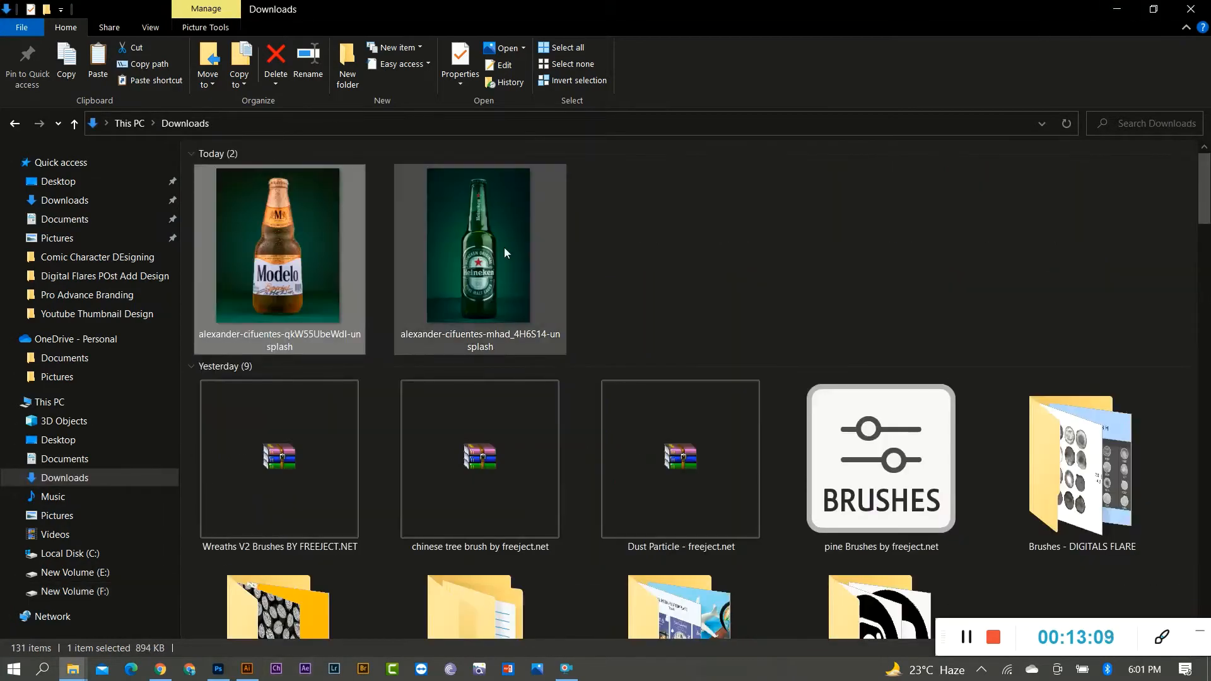
click(218, 669)
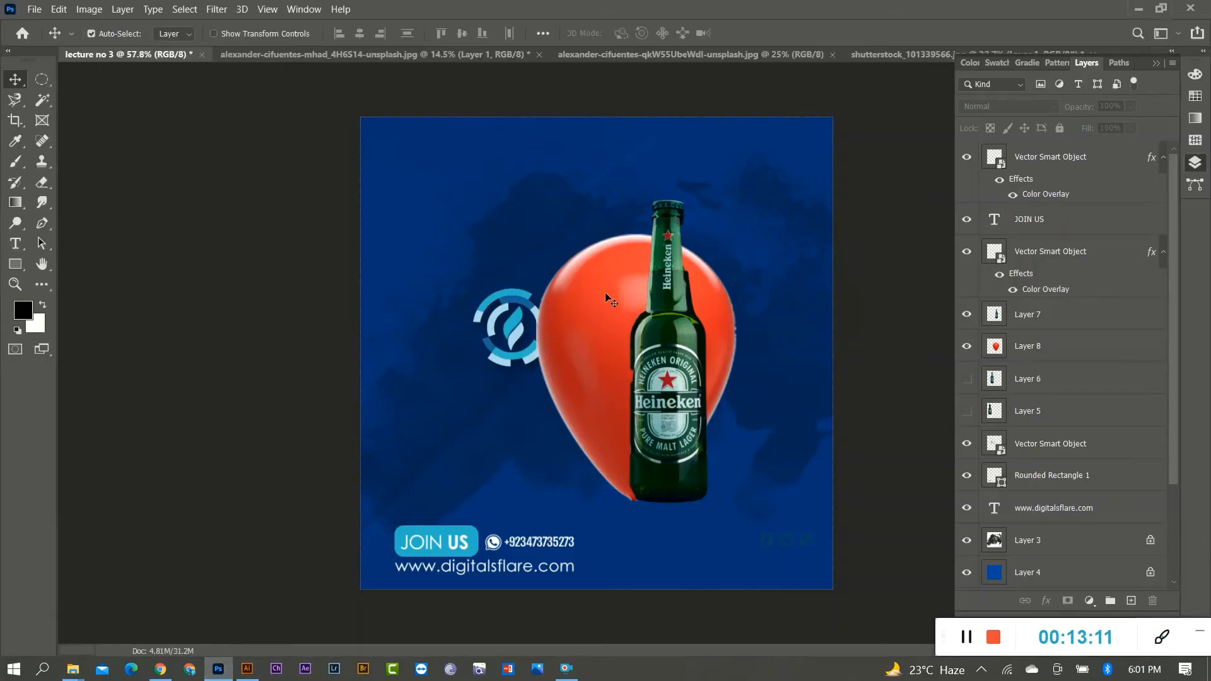
Delete the cut-out Layer 1 from the Heineken bottle document and choose the Magic Wand Tool
click(684, 53)
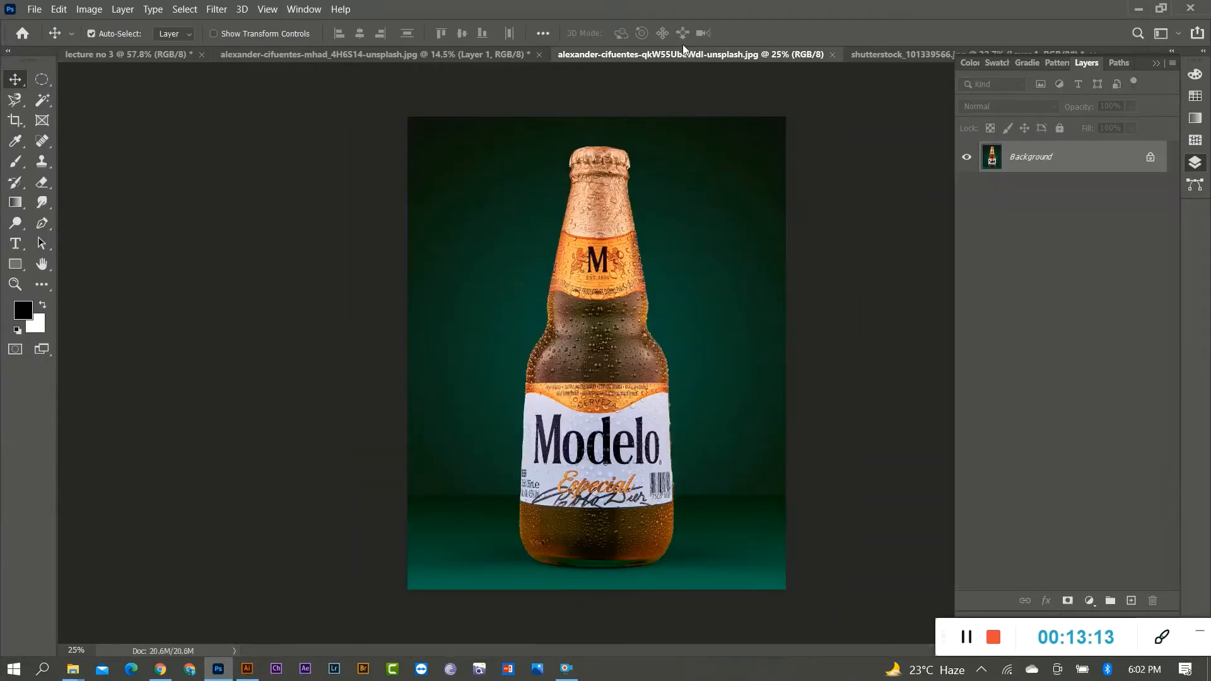
click(427, 55)
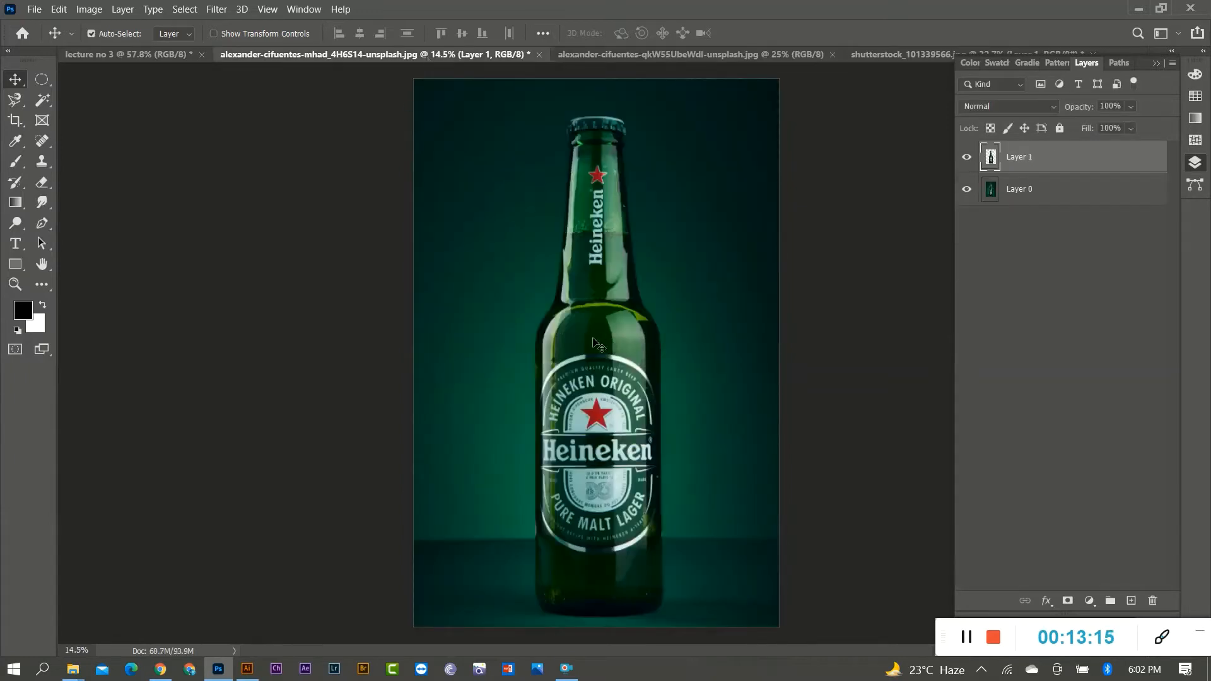
key(Delete)
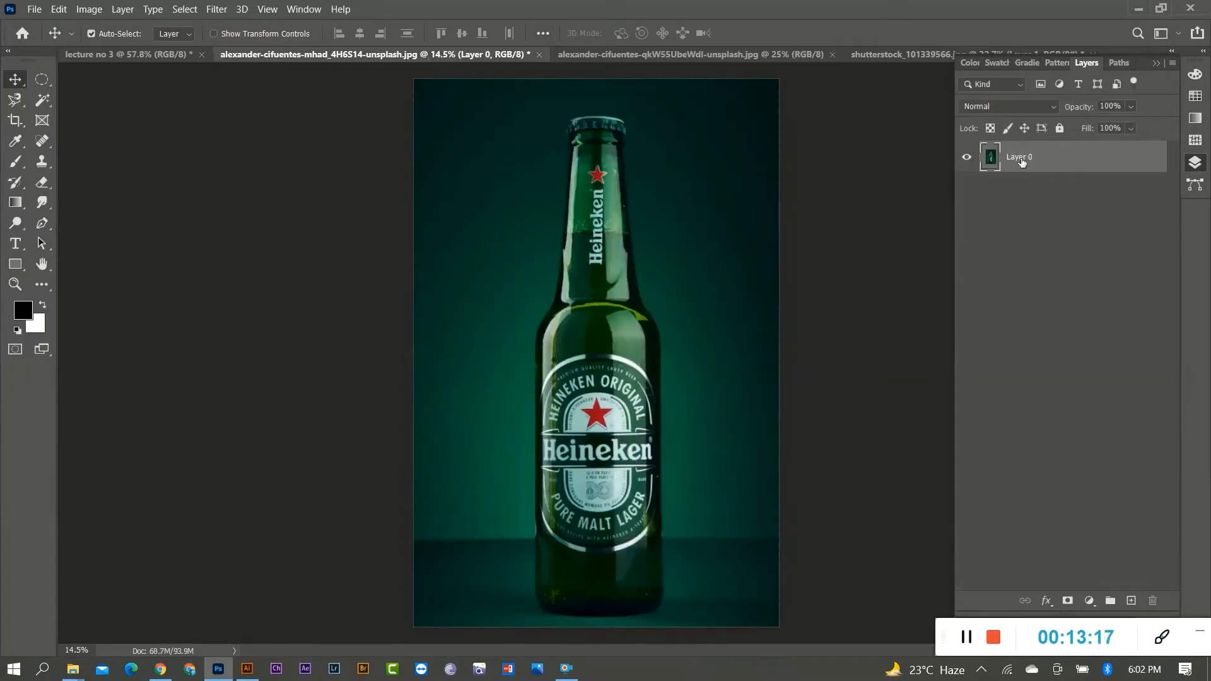
click(40, 107)
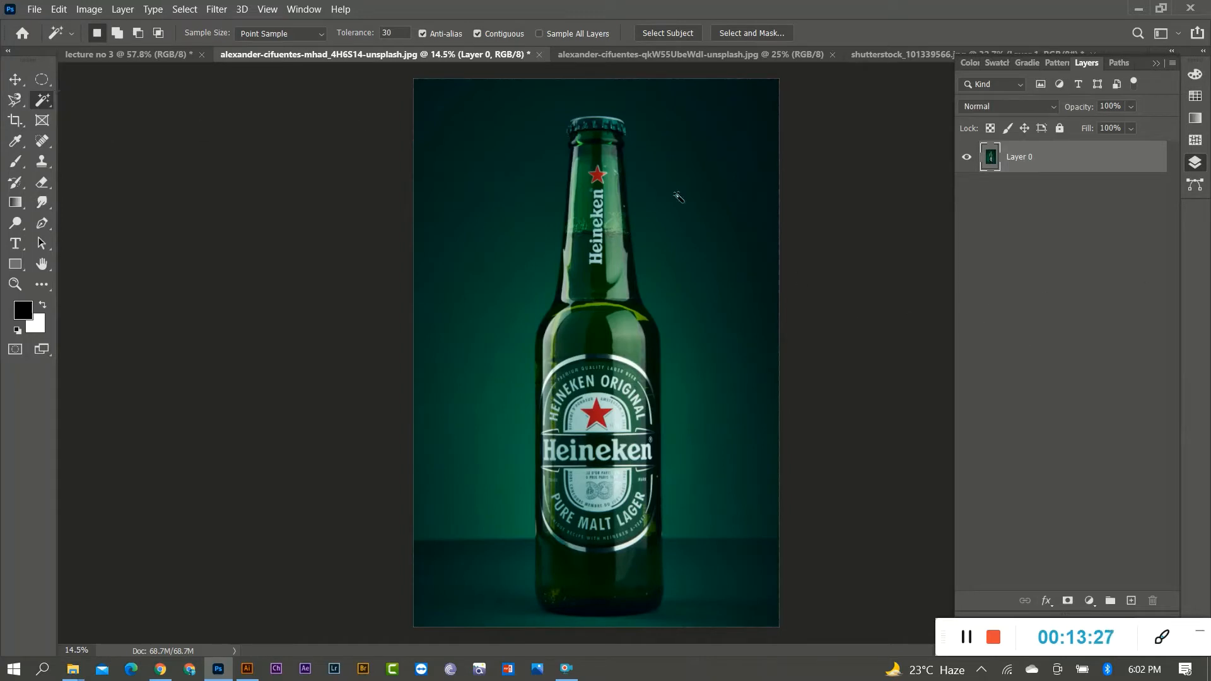
Merge the balloon copy on Layer 1 down into Layer 0 in the shutterstock_101339566 document
click(905, 55)
scroll(434, 397, down, 5)
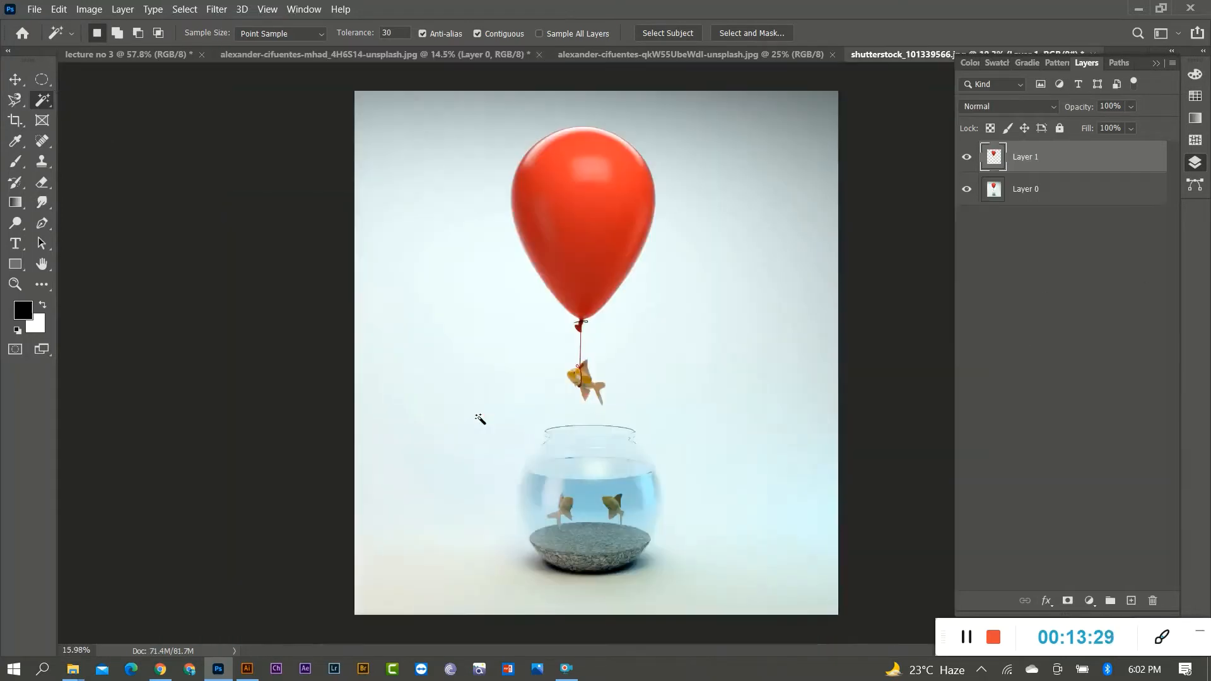
scroll(600, 268, up, 5)
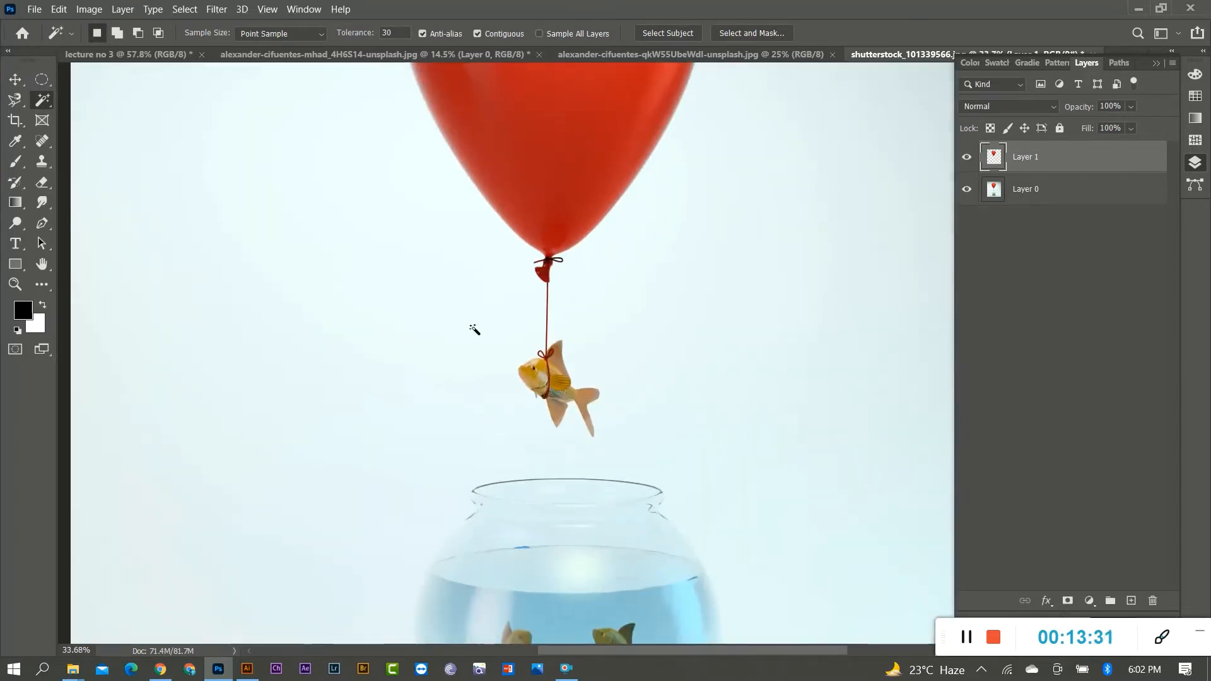
scroll(474, 329, down, 3)
scroll(474, 329, up, 1)
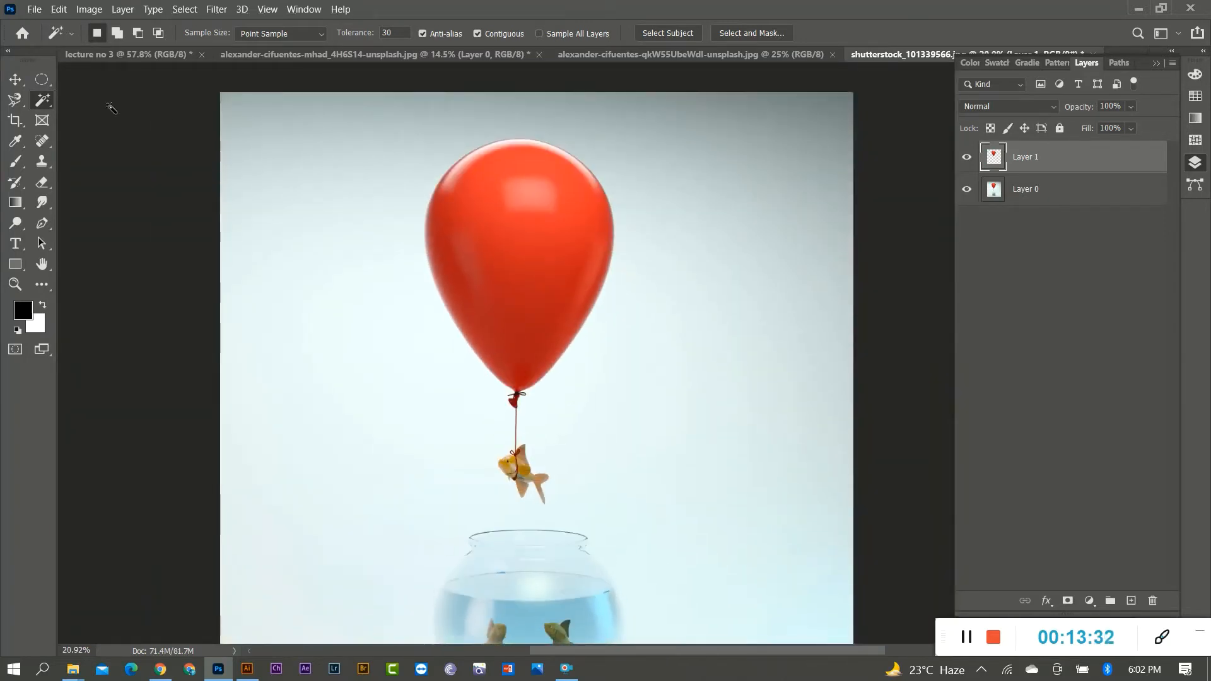
right_click(44, 98)
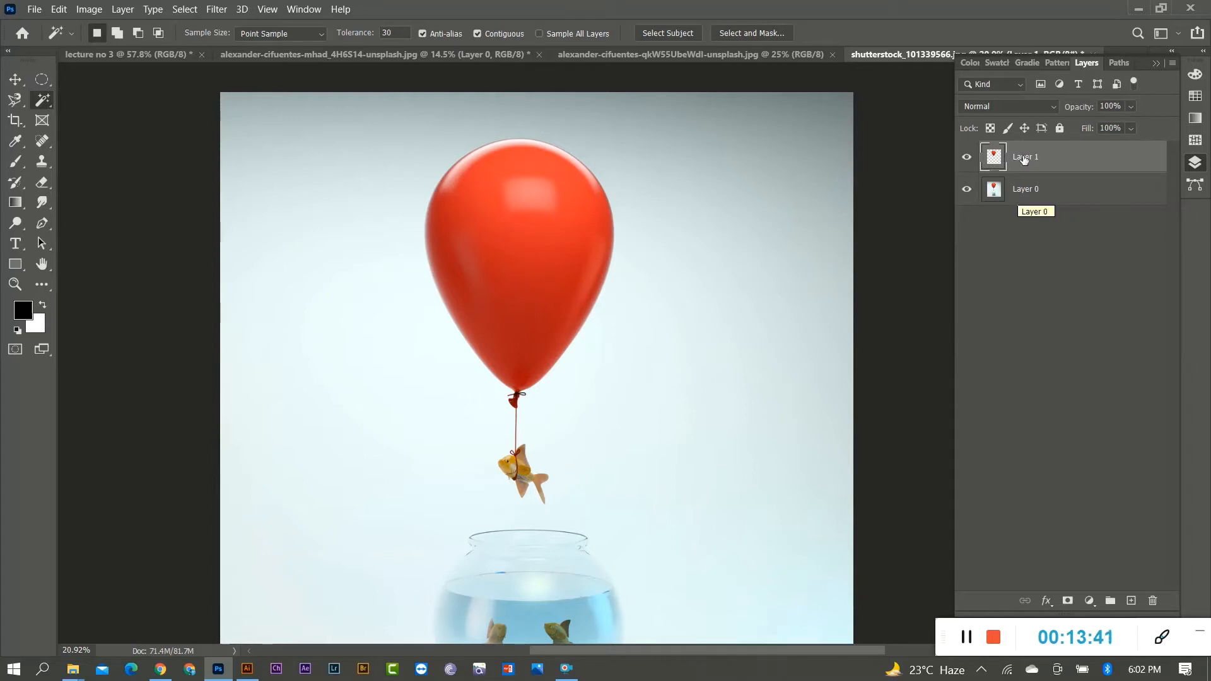
key(ctrl+e)
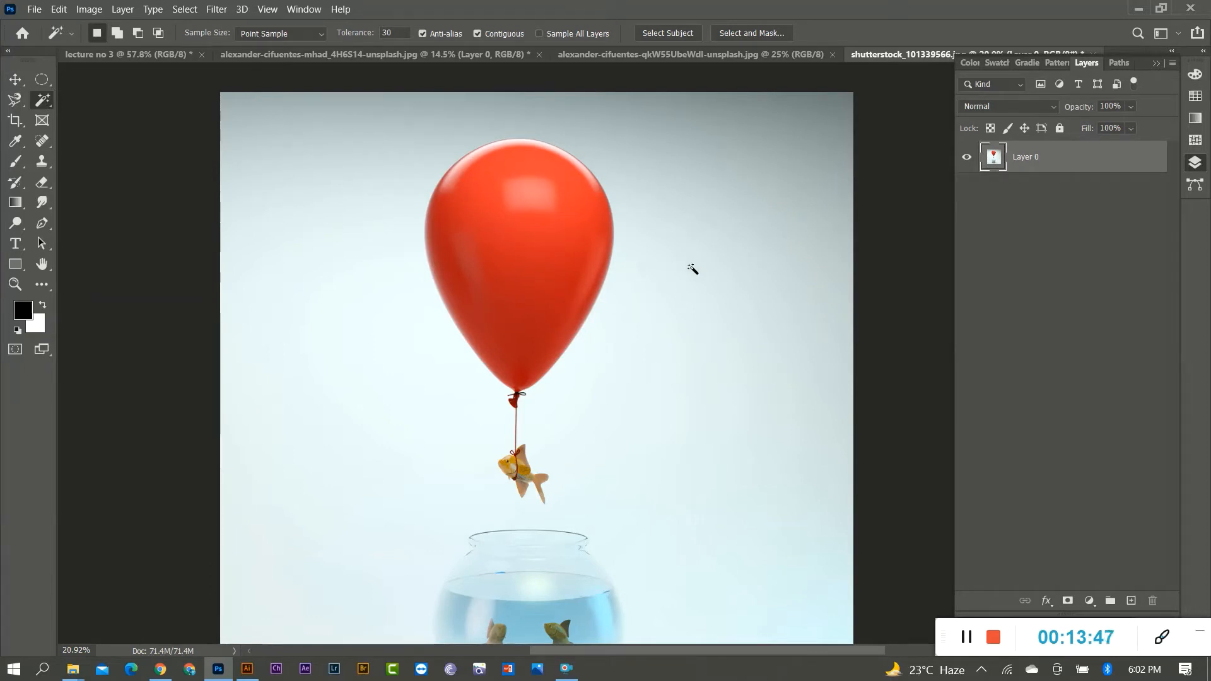
Select the light background around the balloon and fishbowl with the Magic Wand at a tolerance of 30
scroll(693, 270, up, 1)
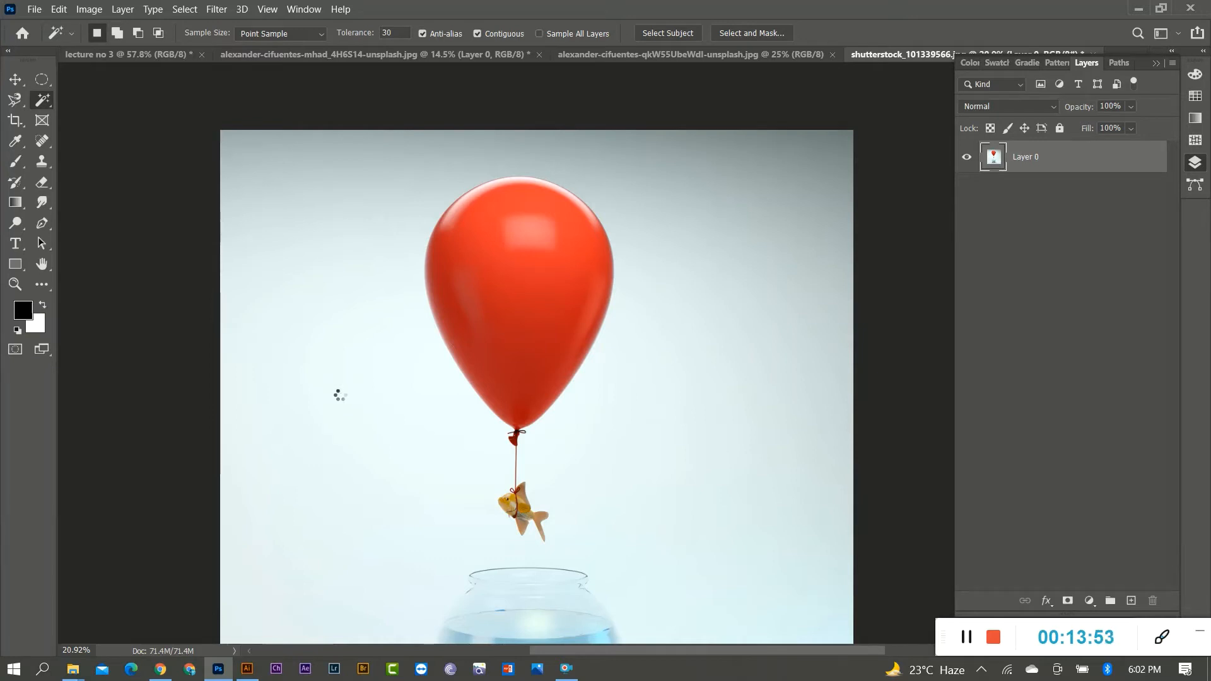
scroll(479, 368, down, 1)
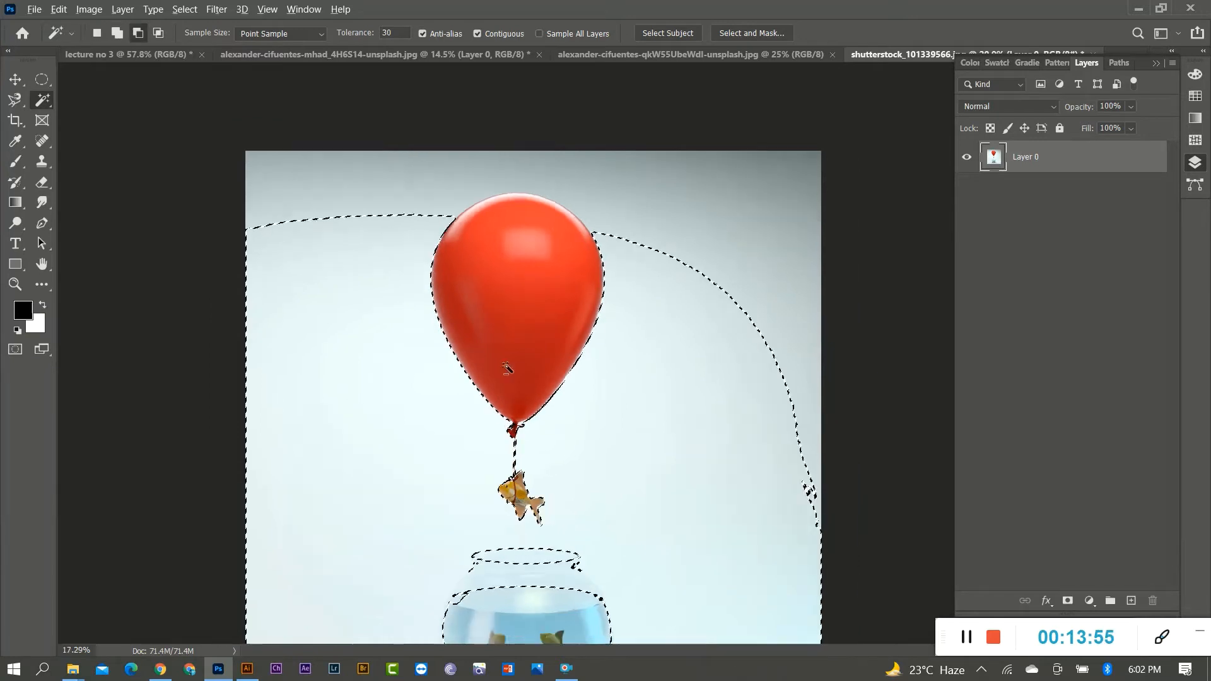
scroll(506, 368, down, 2)
scroll(469, 398, up, 3)
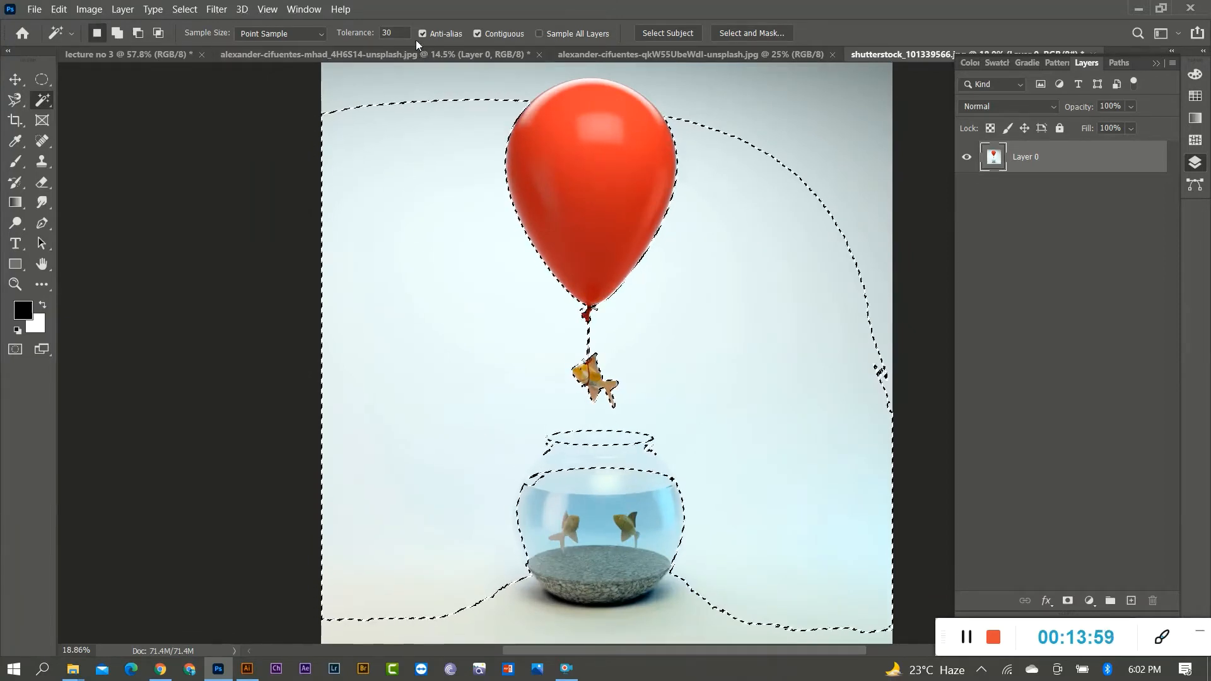
Replace the selection with a new Magic Wand selection of the light background around the balloon, using a tolerance of 100
drag(398, 33, 377, 32)
text(10)
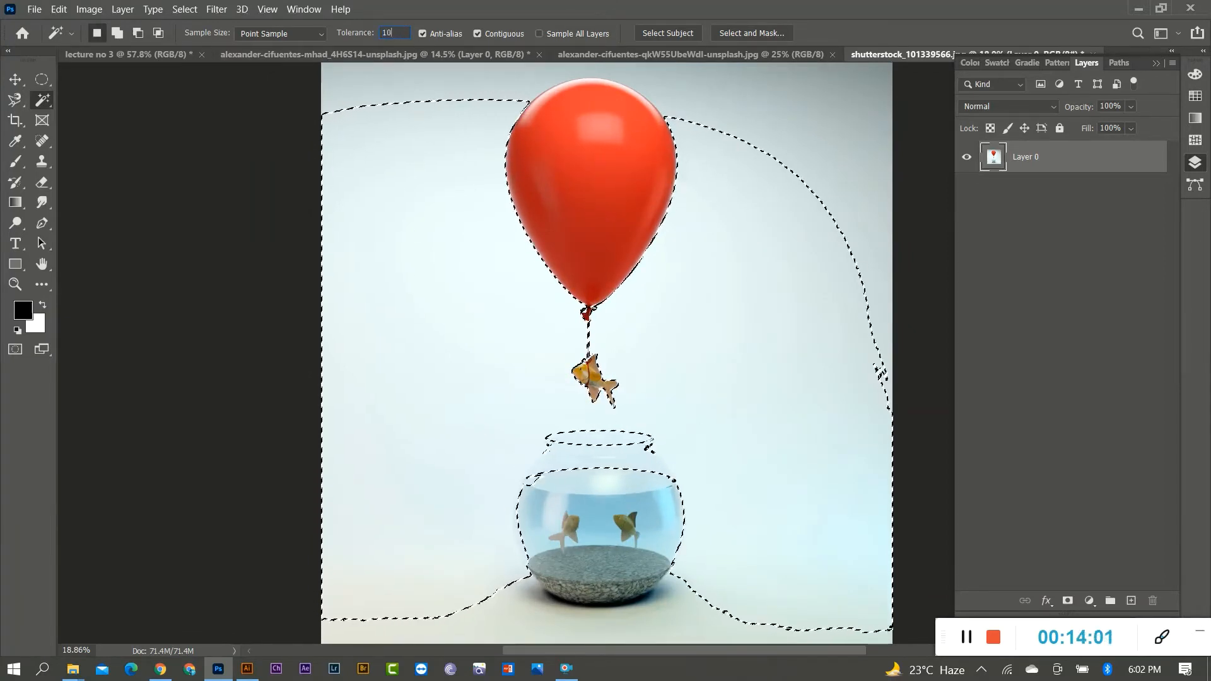
text(0)
click(15, 80)
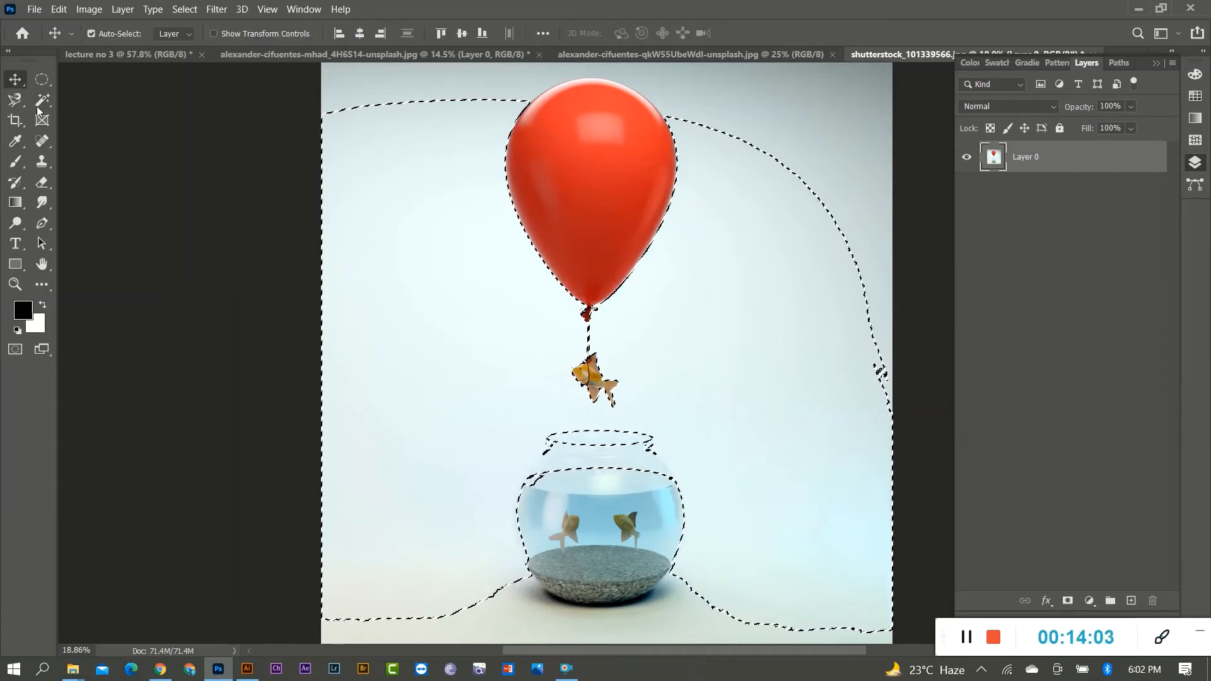
key(ctrl)
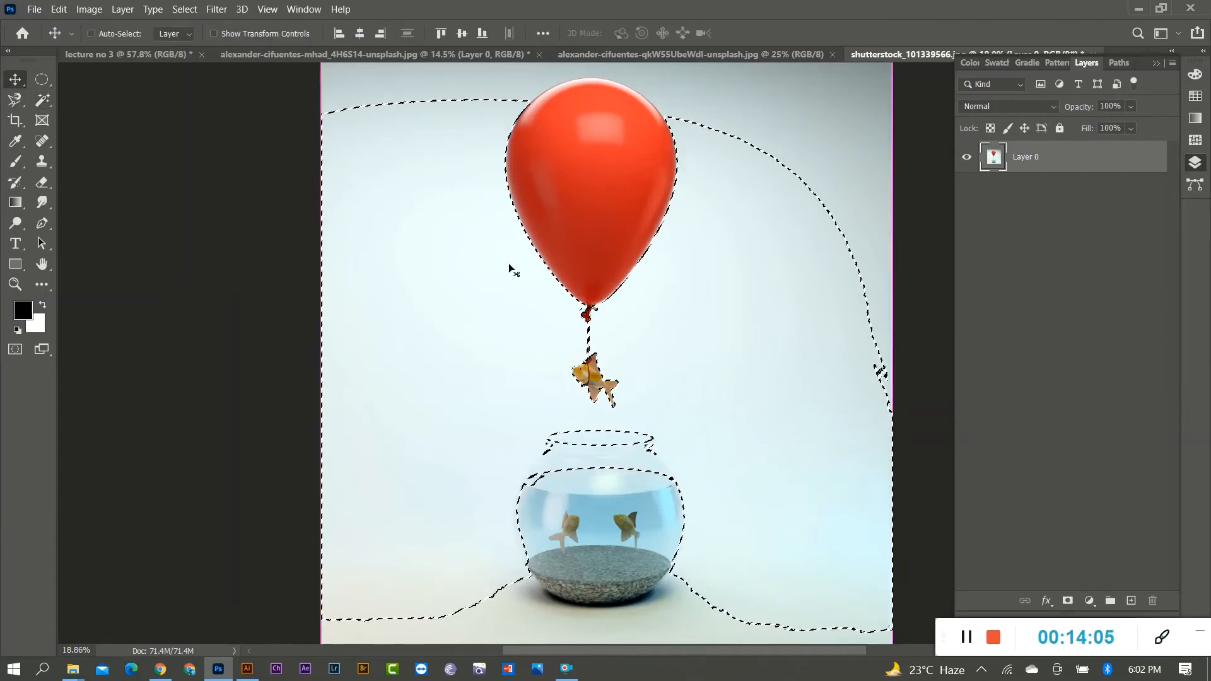
key(ctrl+d)
click(42, 99)
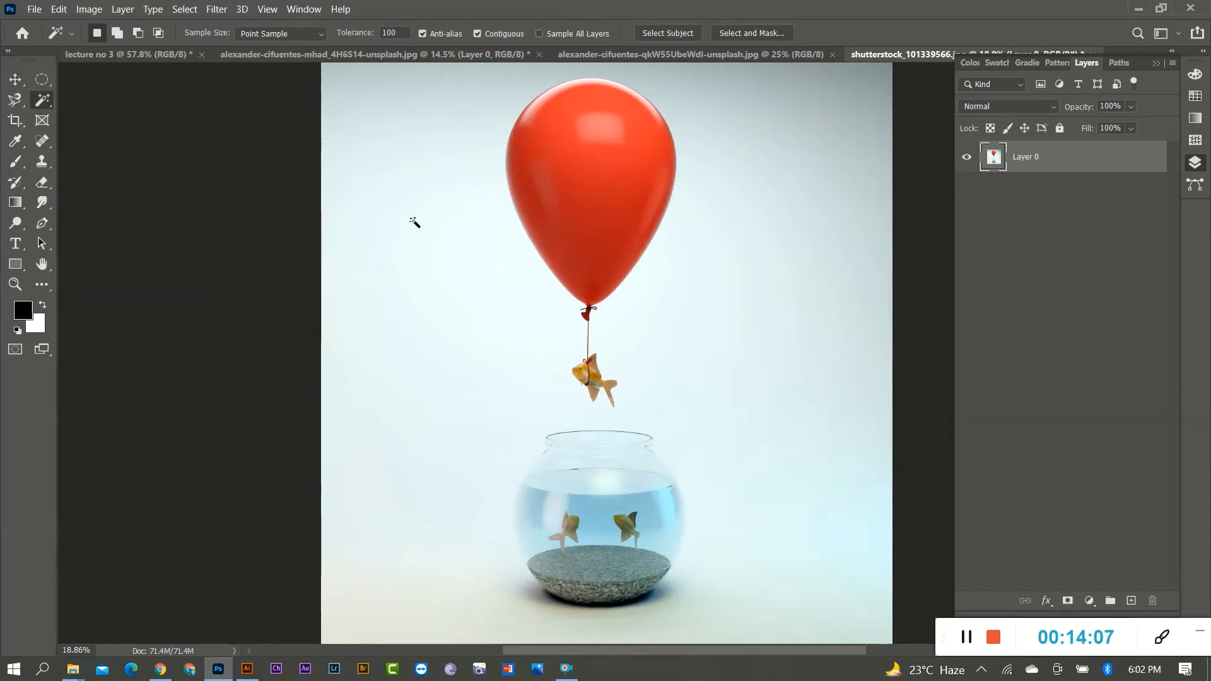
click(391, 239)
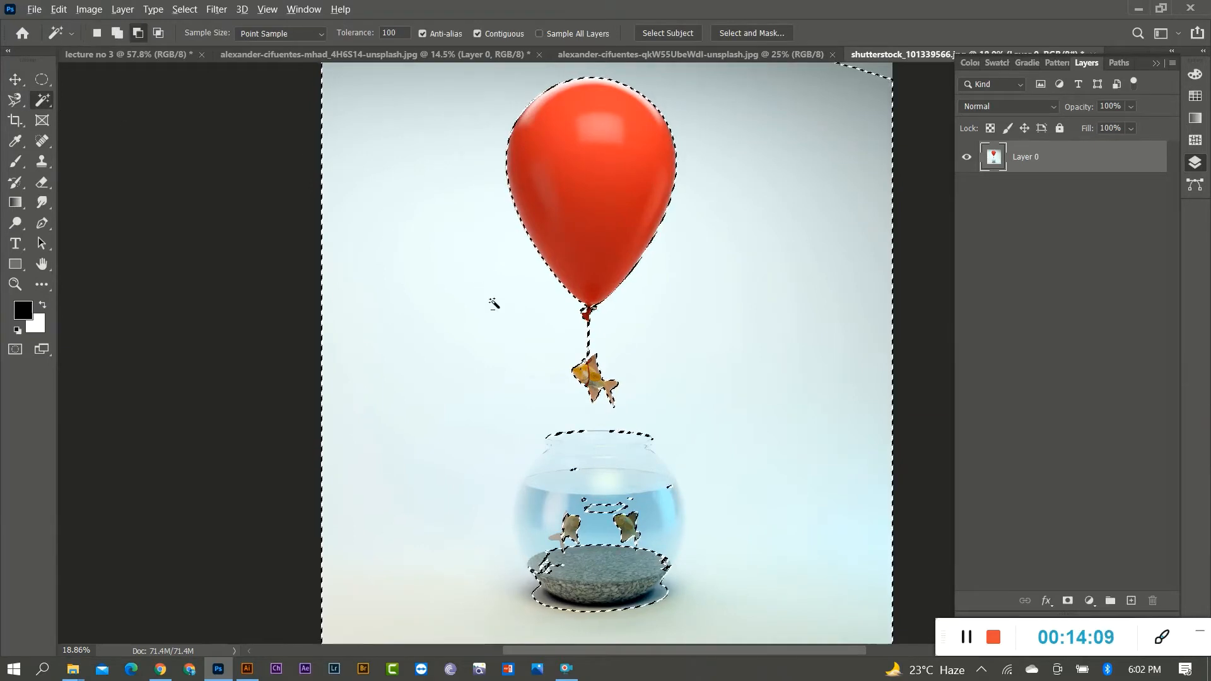
Delete the selected light background from Layer 0 and clear the selection
scroll(537, 389, down, 2)
scroll(537, 389, up, 1)
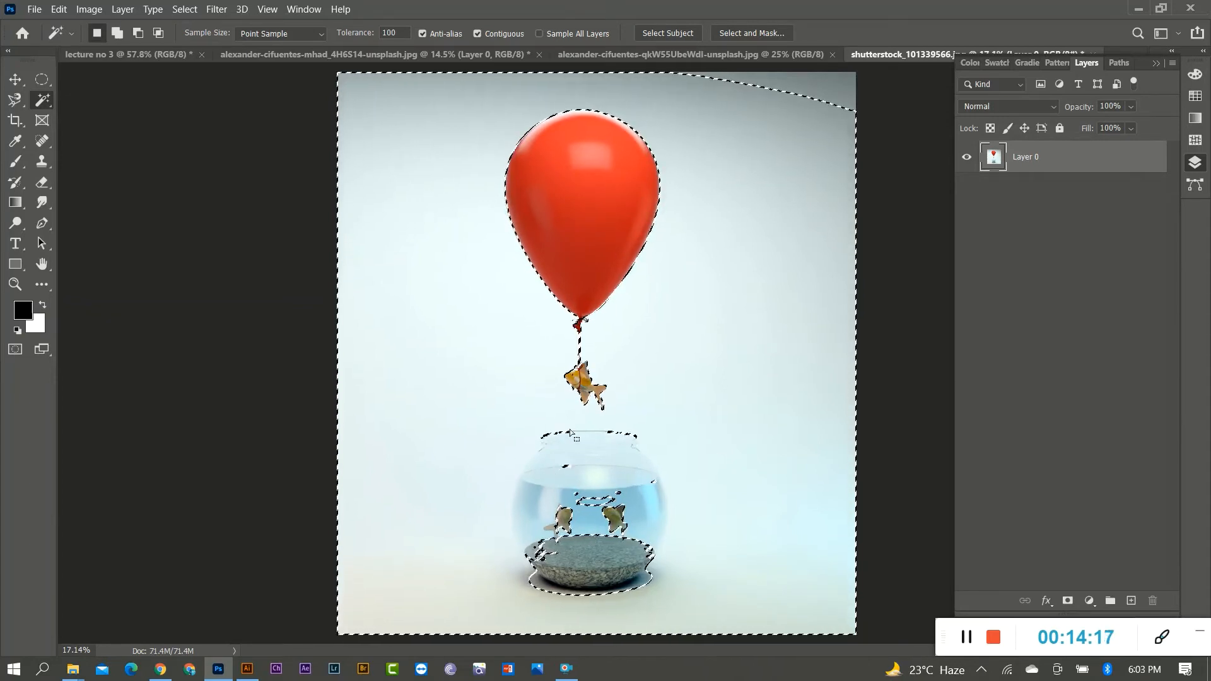
scroll(576, 348, up, 2)
scroll(595, 388, up, 3)
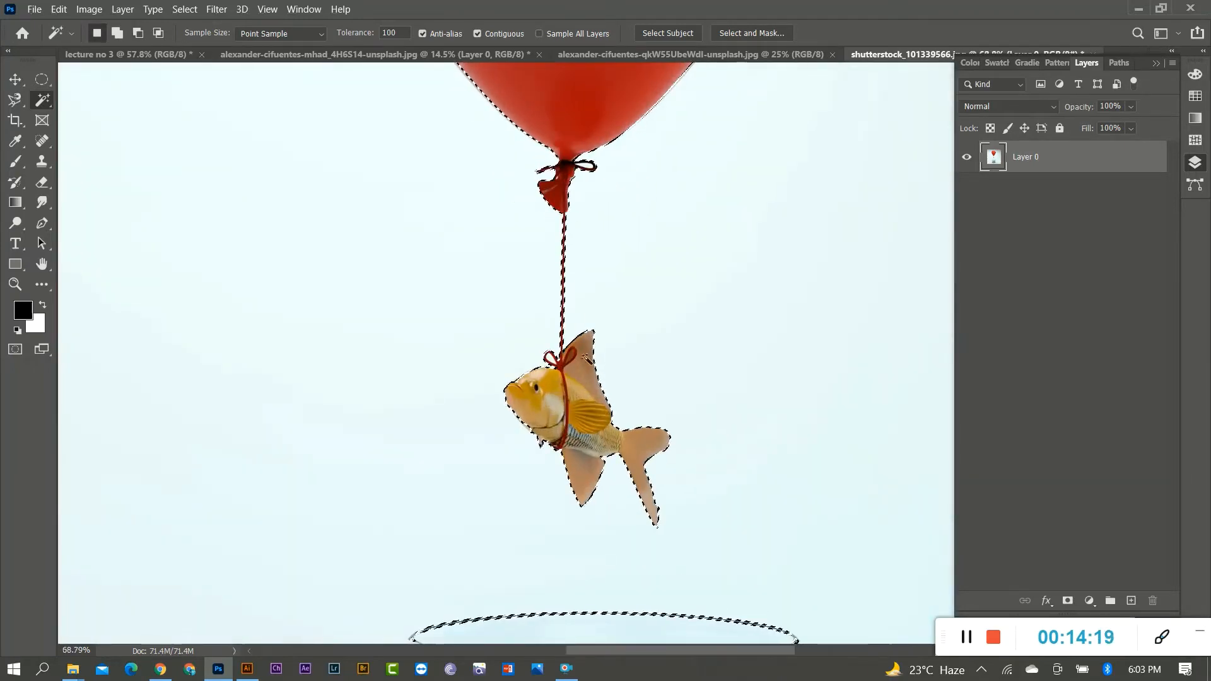
scroll(597, 503, down, 4)
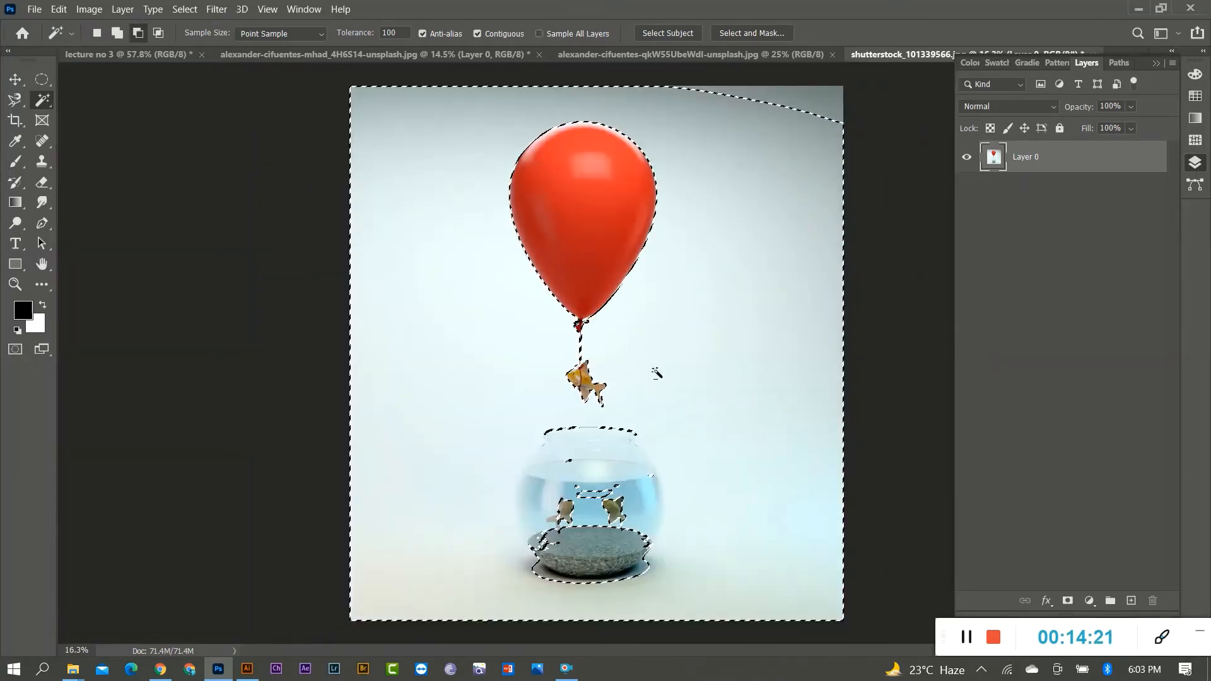
scroll(630, 281, down, 1)
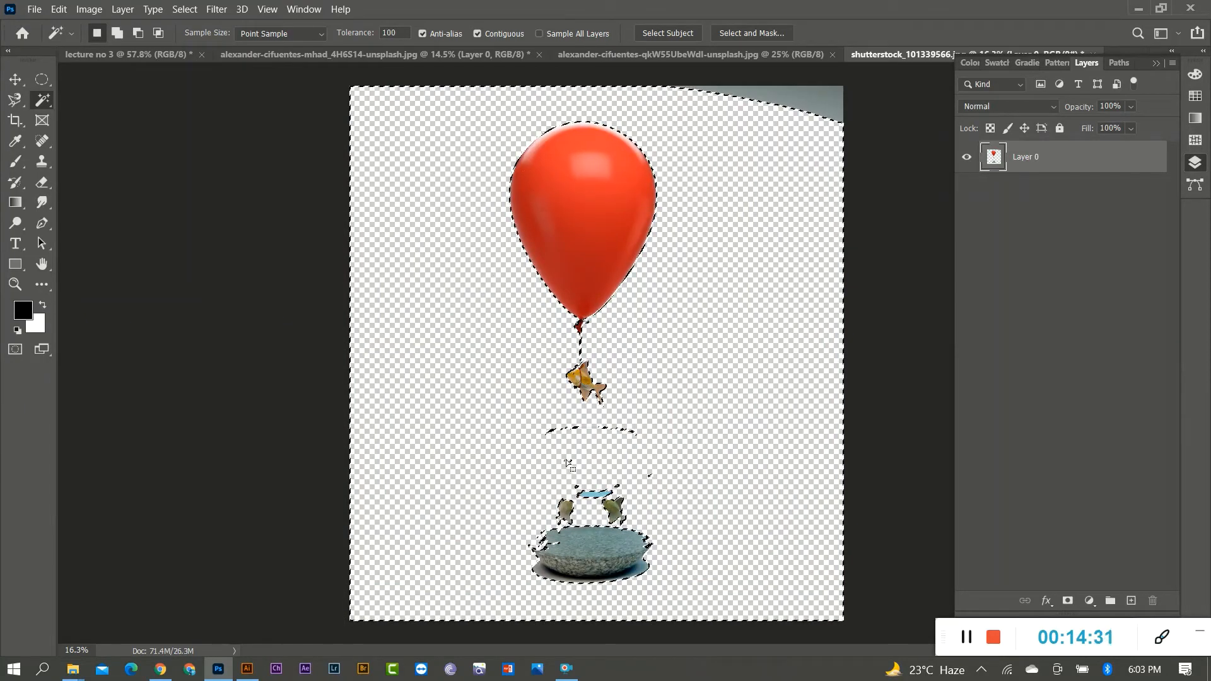
key(ctrl+d)
click(15, 79)
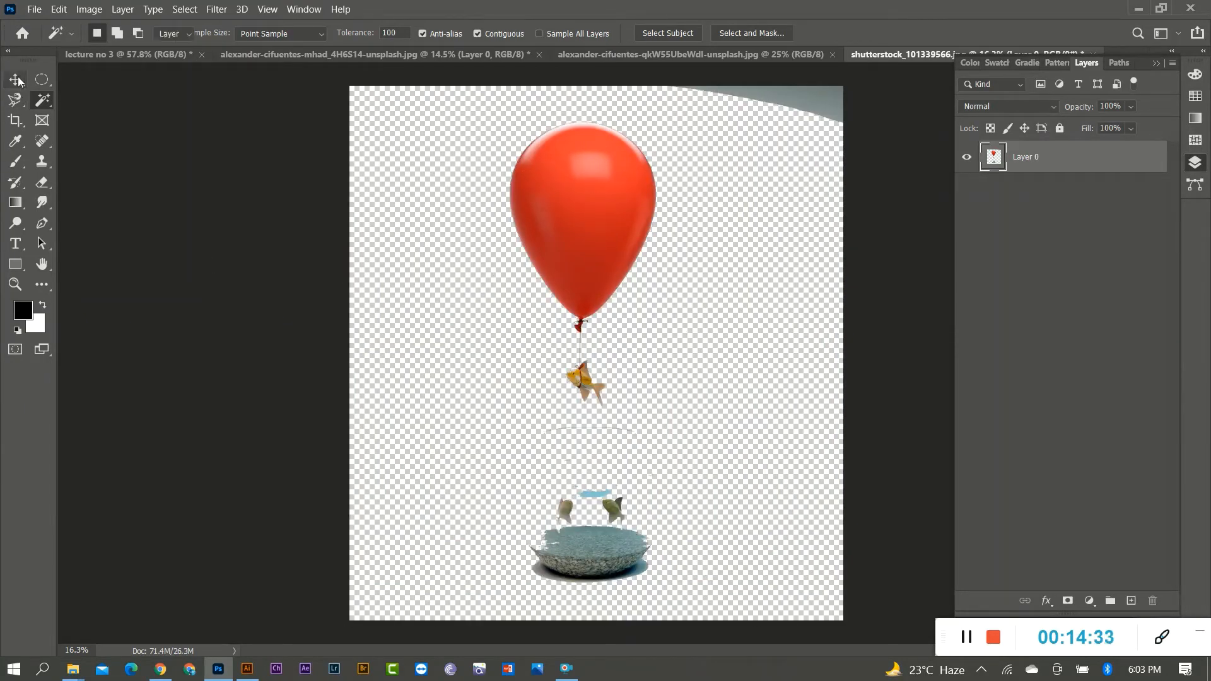
drag(589, 271, 581, 242)
Outline the balloon and its hanging goldfish with the freehand Lasso Tool and copy them to a new layer
scroll(581, 245, up, 5)
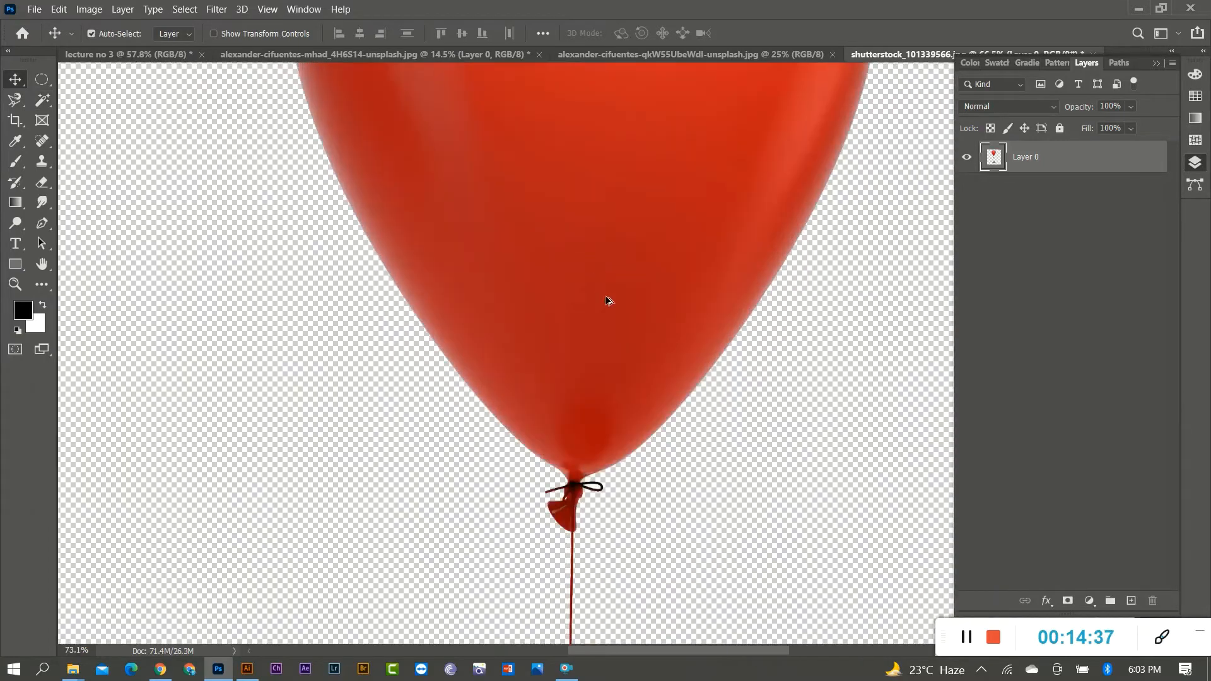
scroll(595, 290, down, 2)
scroll(588, 532, down, 2)
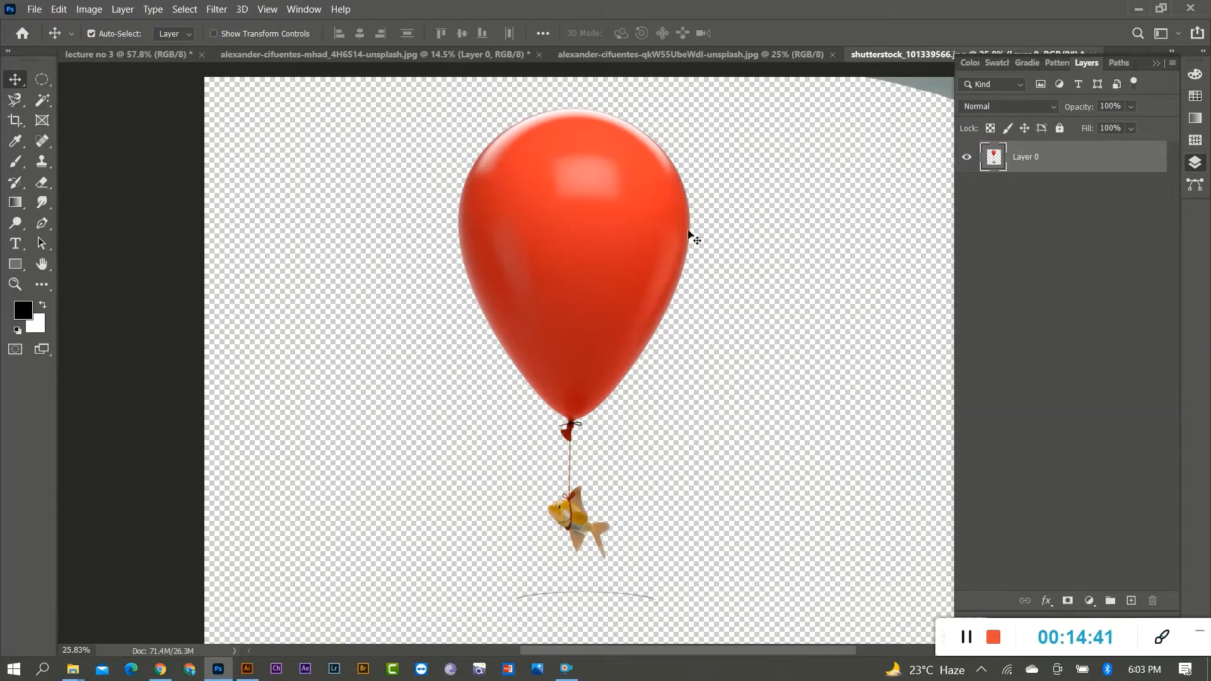
scroll(554, 303, down, 1)
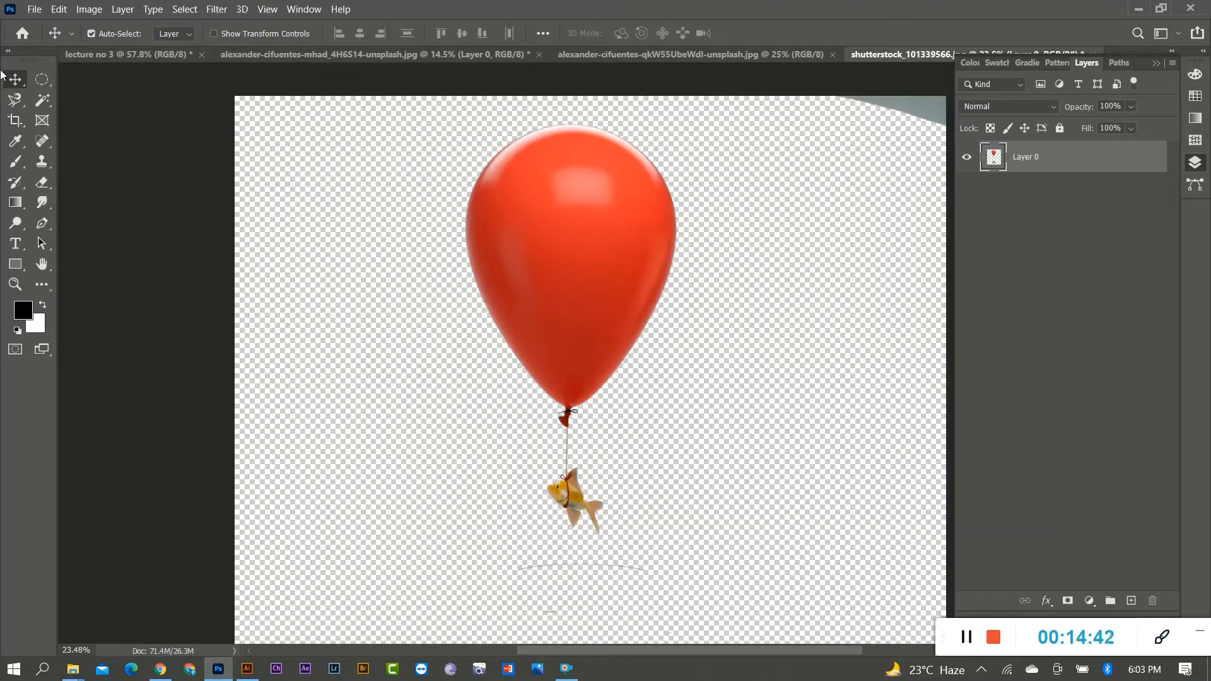
click(14, 101)
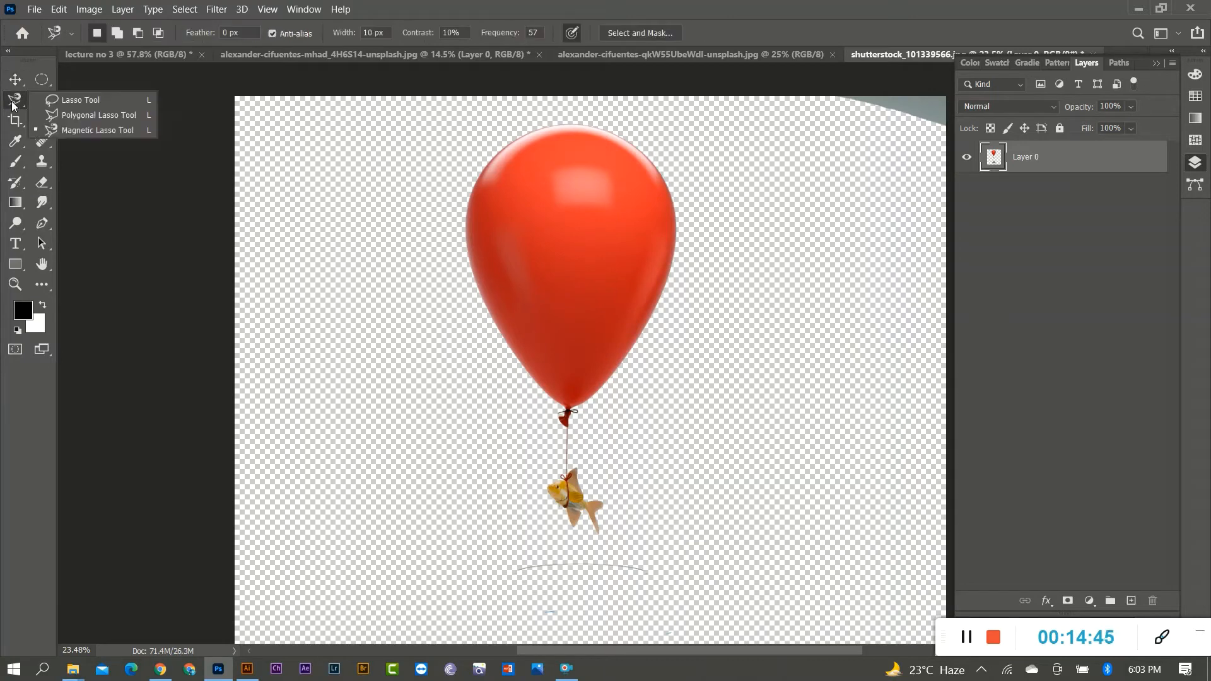
click(91, 102)
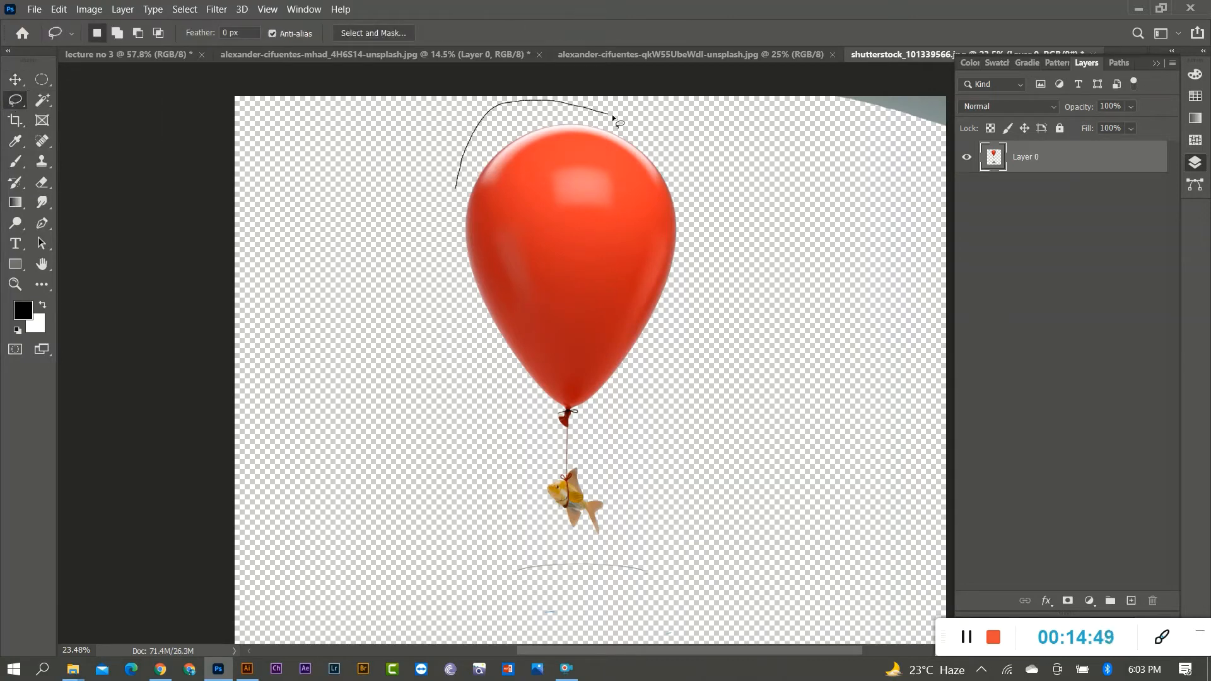
mouse_move(613, 118)
mouse_down()
mouse_move(651, 127)
mouse_move(699, 181)
mouse_up()
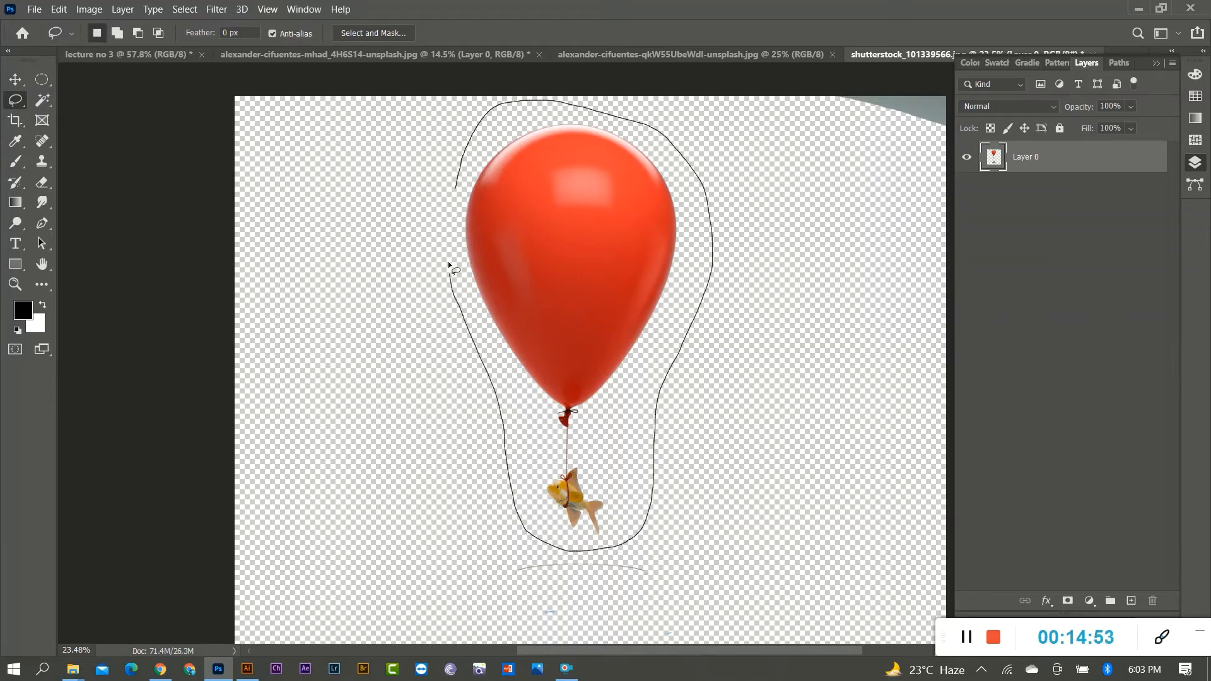
drag(452, 190, 459, 184)
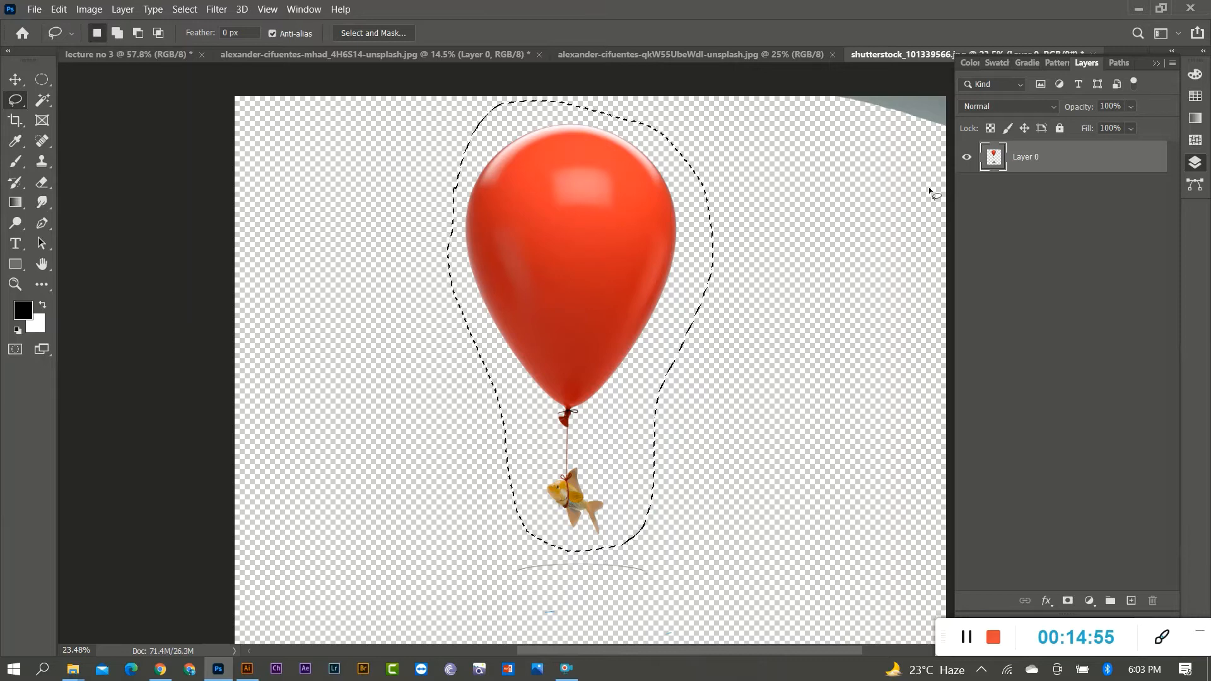
key(ctrl+j)
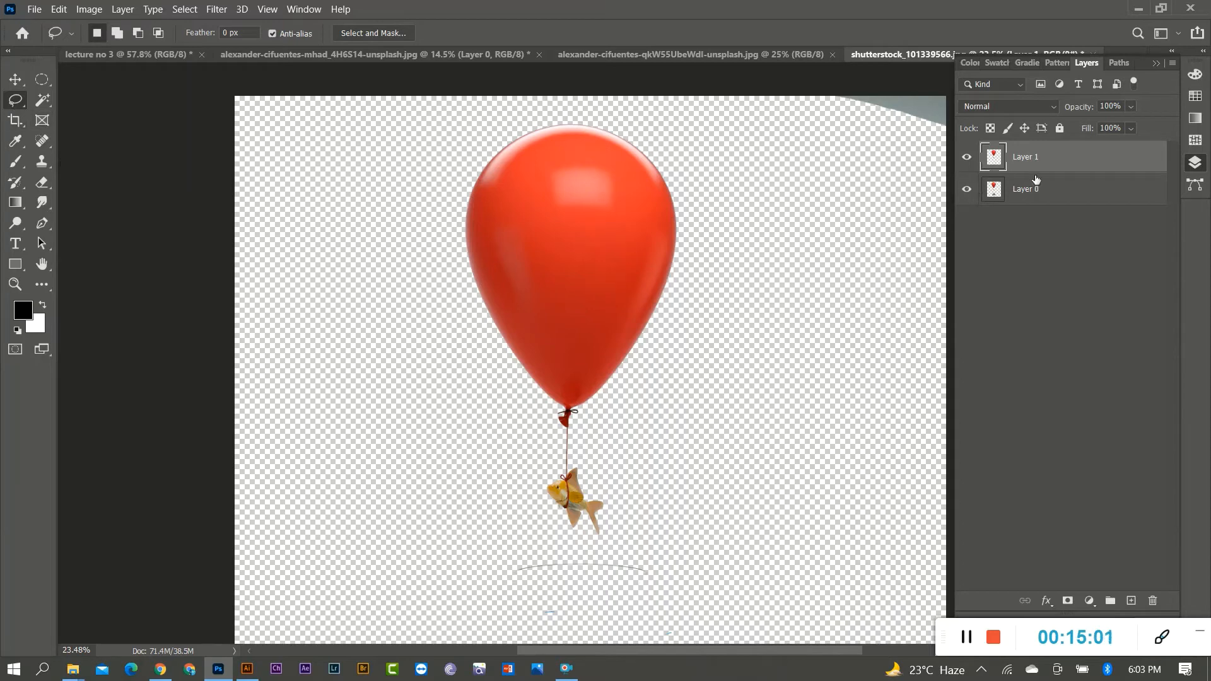
Bring the balloon-and-goldfish cut-out on Layer 1 into the lecture no 3 document
click(17, 80)
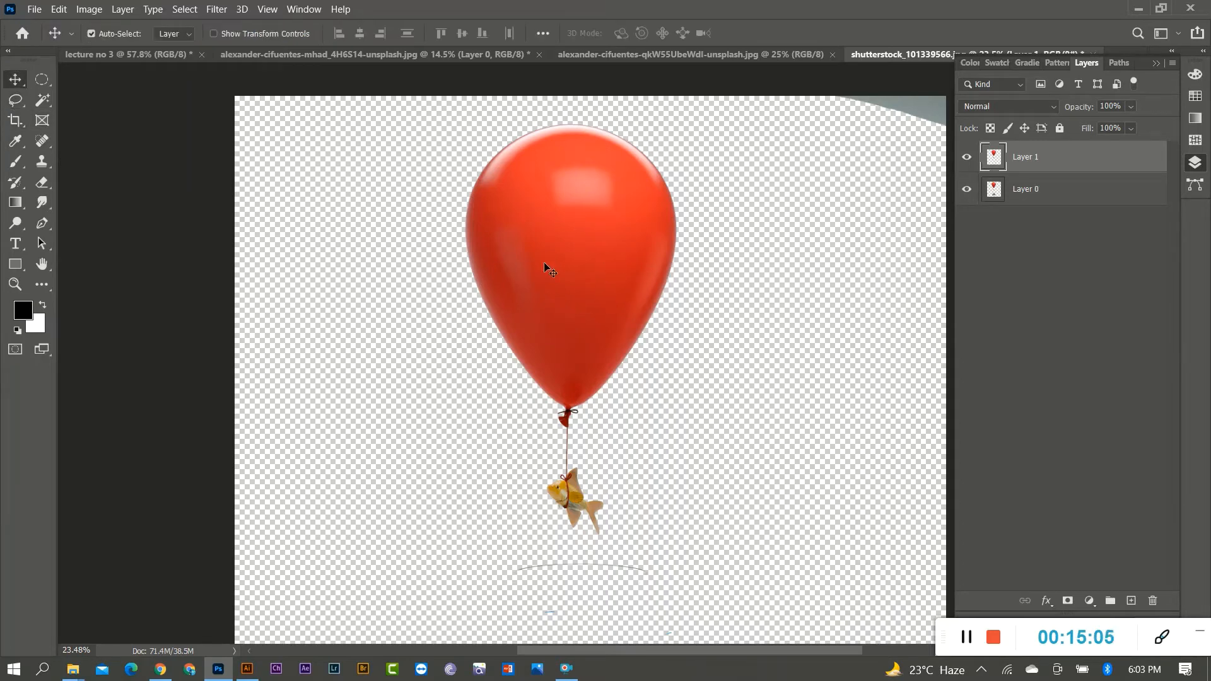
drag(545, 265, 457, 53)
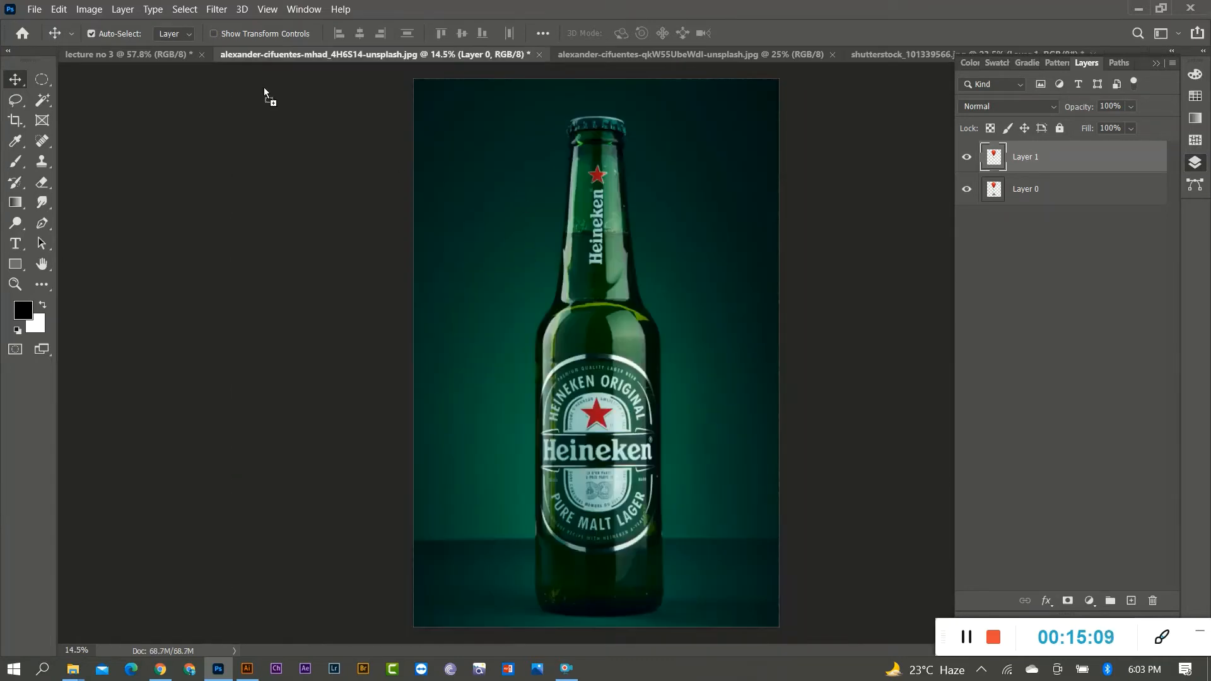
drag(137, 49, 497, 264)
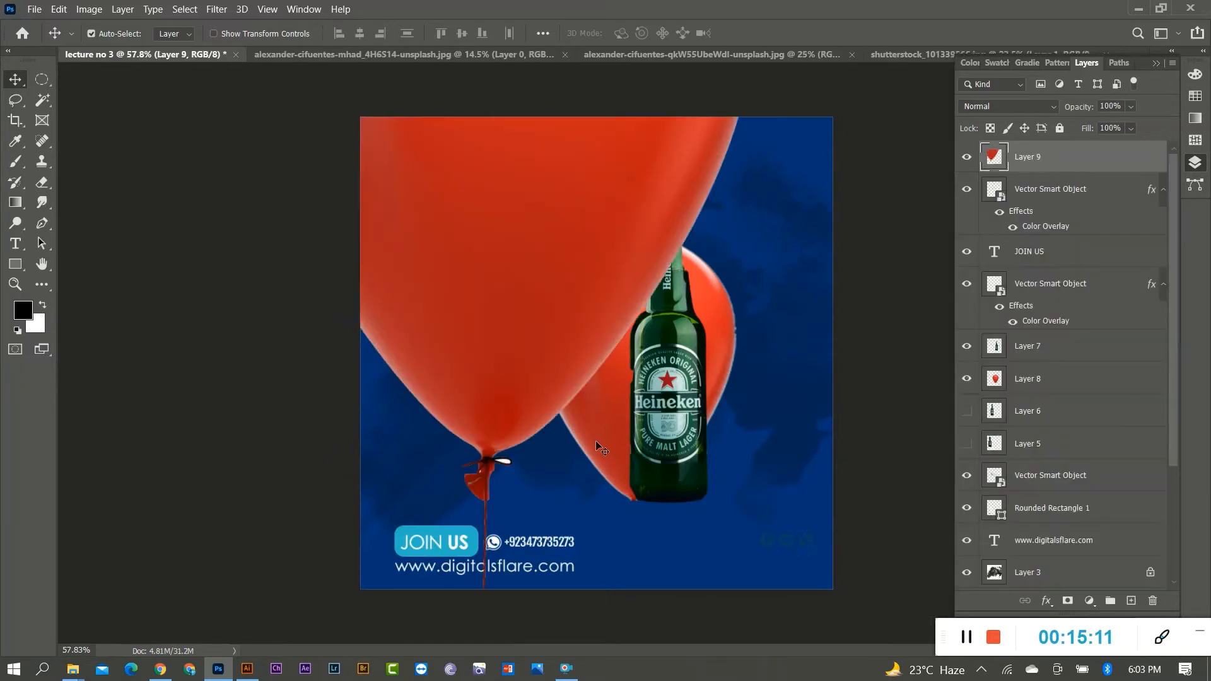
Scale the goldfish balloon down to fit the poster and arrange it at the upper left, overlapping the older balloon beside the bottle
key(ctrl+t)
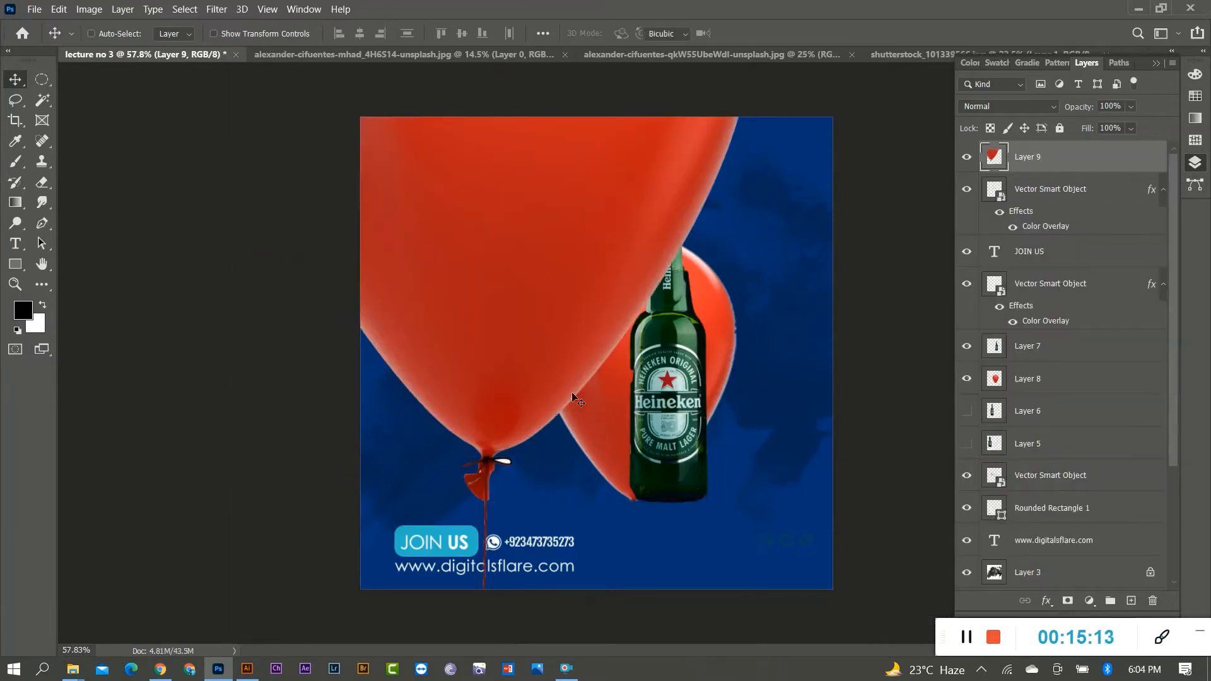
key(ctrl+0)
scroll(576, 346, down, 2)
drag(670, 545, 570, 378)
key(Return)
scroll(622, 377, up, 6)
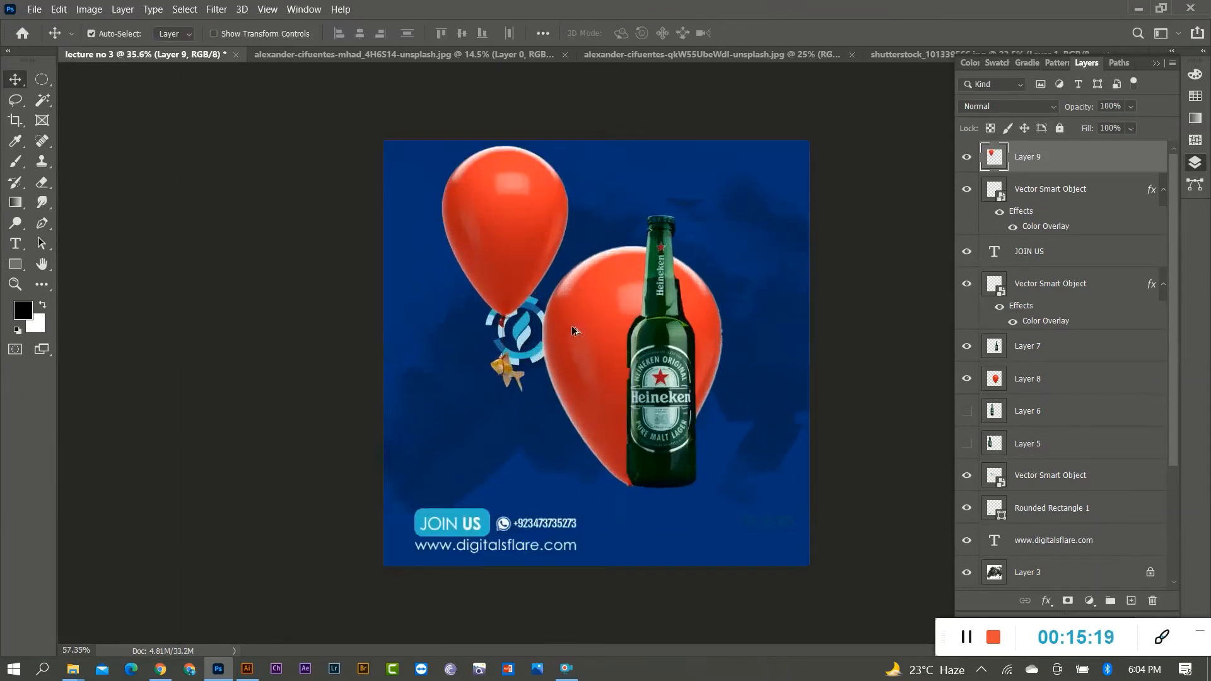
drag(486, 237, 411, 298)
drag(575, 343, 453, 172)
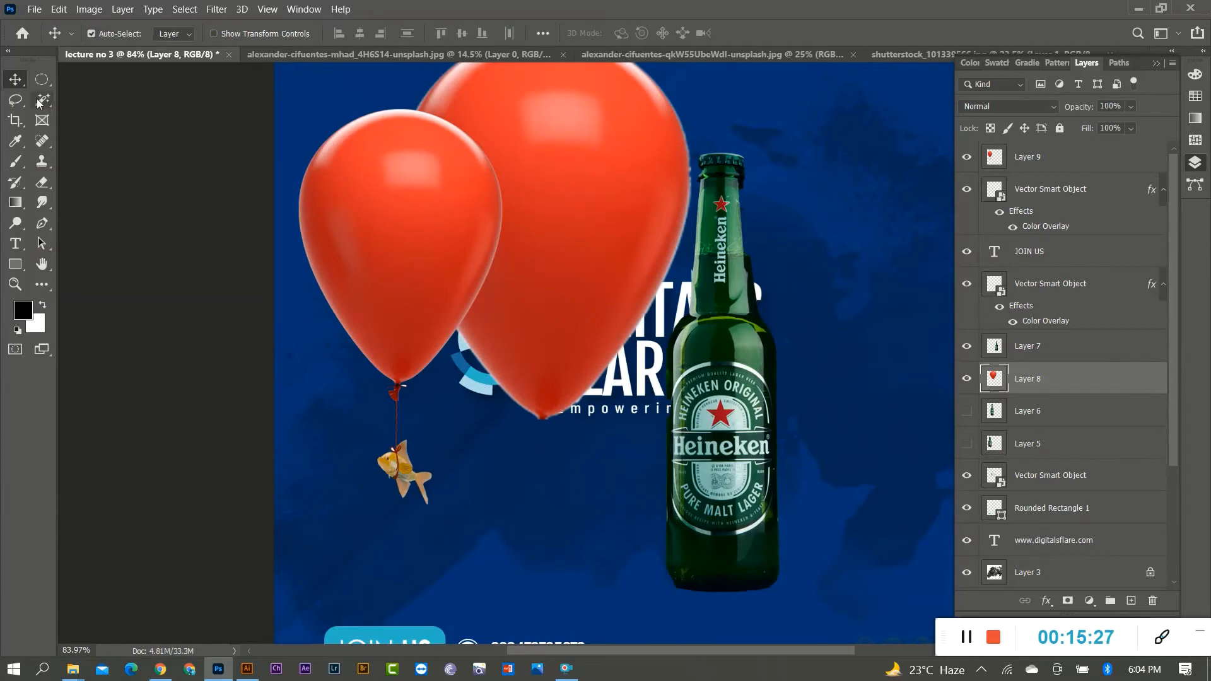
Undo the layer copy, lasso outline, background deletion and Magic Wand selection in the shutterstock_101339566 document
click(914, 55)
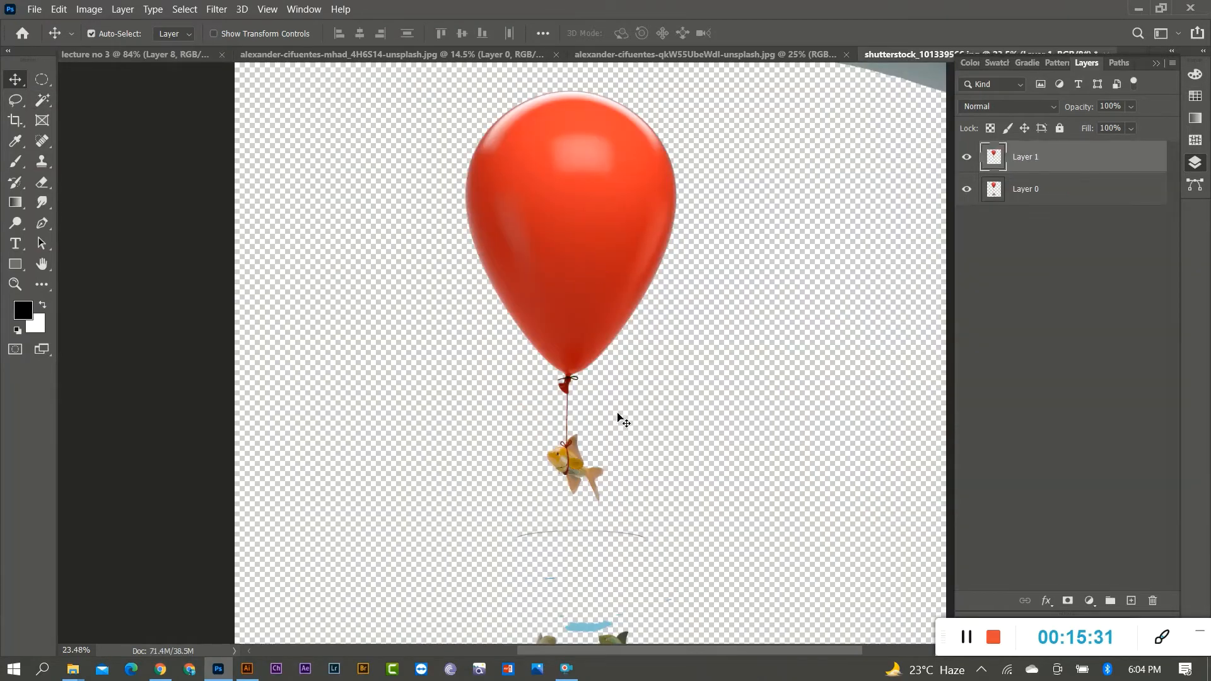
scroll(617, 416, down, 2)
key(ctrl+z)
key(ctrl+z)
key(ctrl+z)
key(ctrl+z)
key(ctrl+z)
key(ctrl+z)
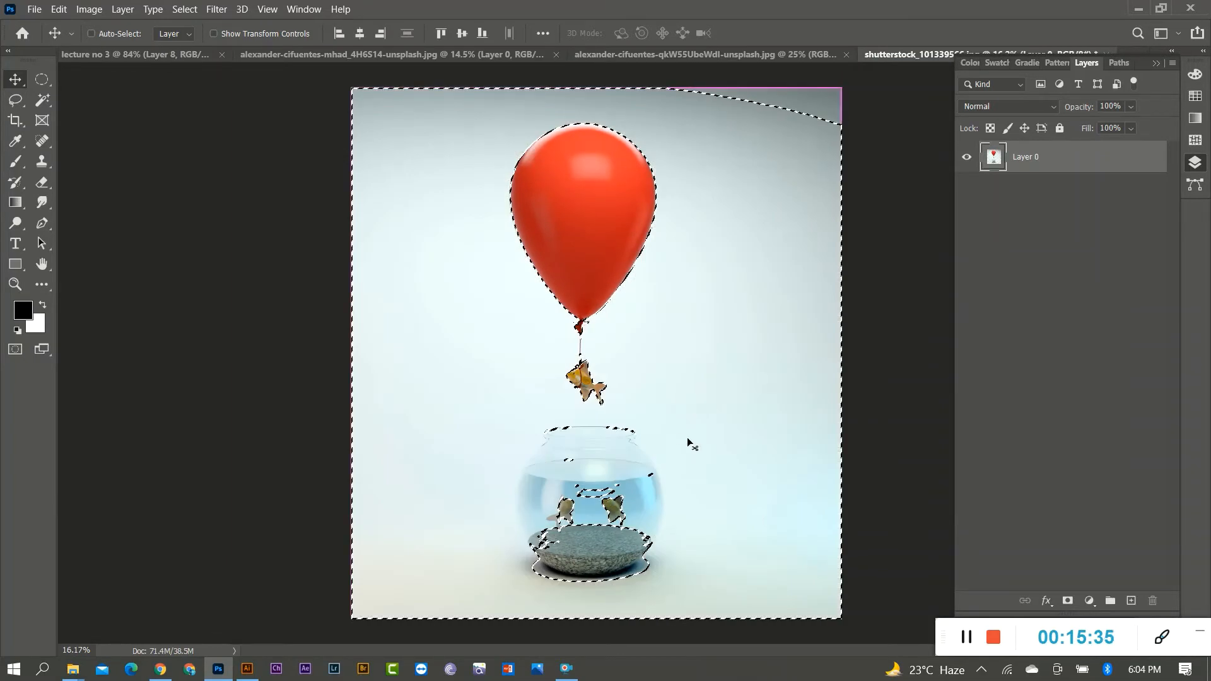
key(ctrl+z)
scroll(481, 389, up, 1)
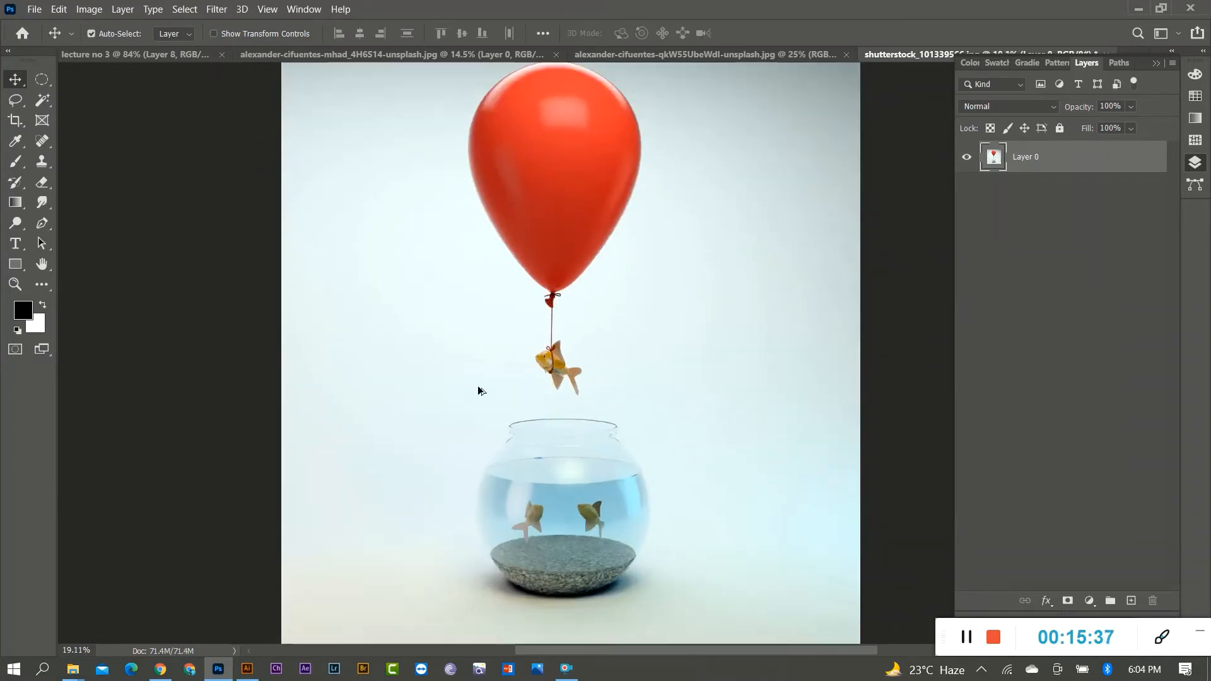
scroll(631, 283, down, 2)
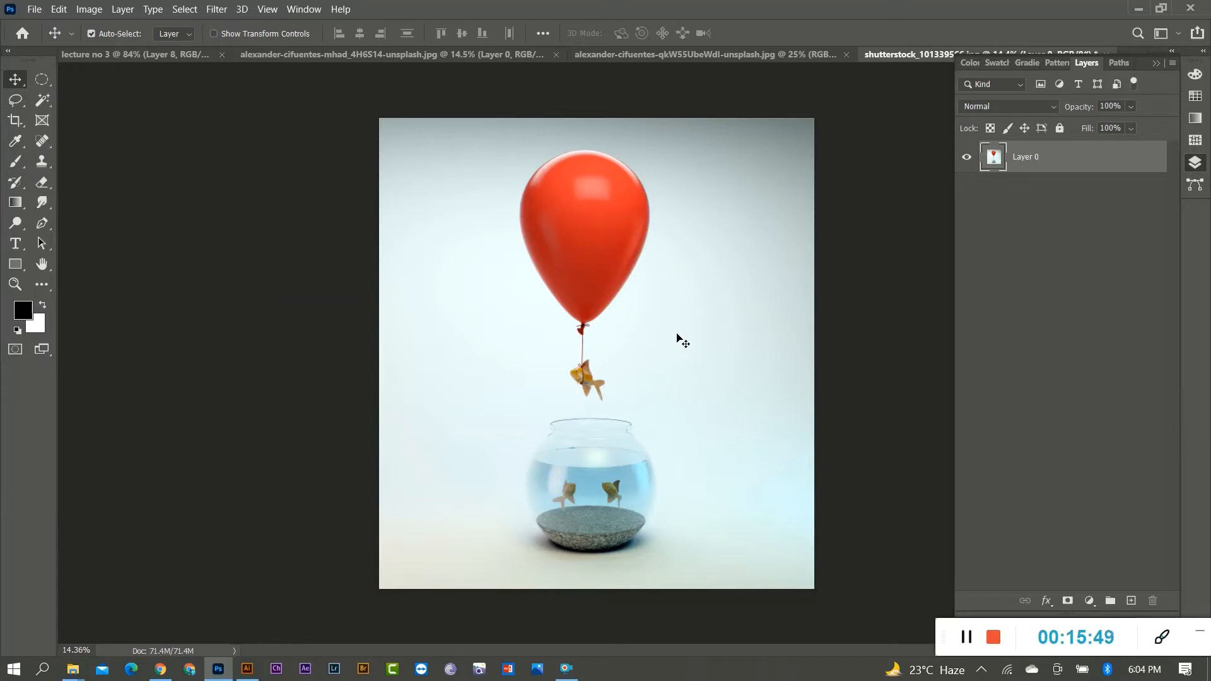
Delete the older balloon on Layer 8 from the lecture no 3 document and reposition the goldfish balloon
click(801, 55)
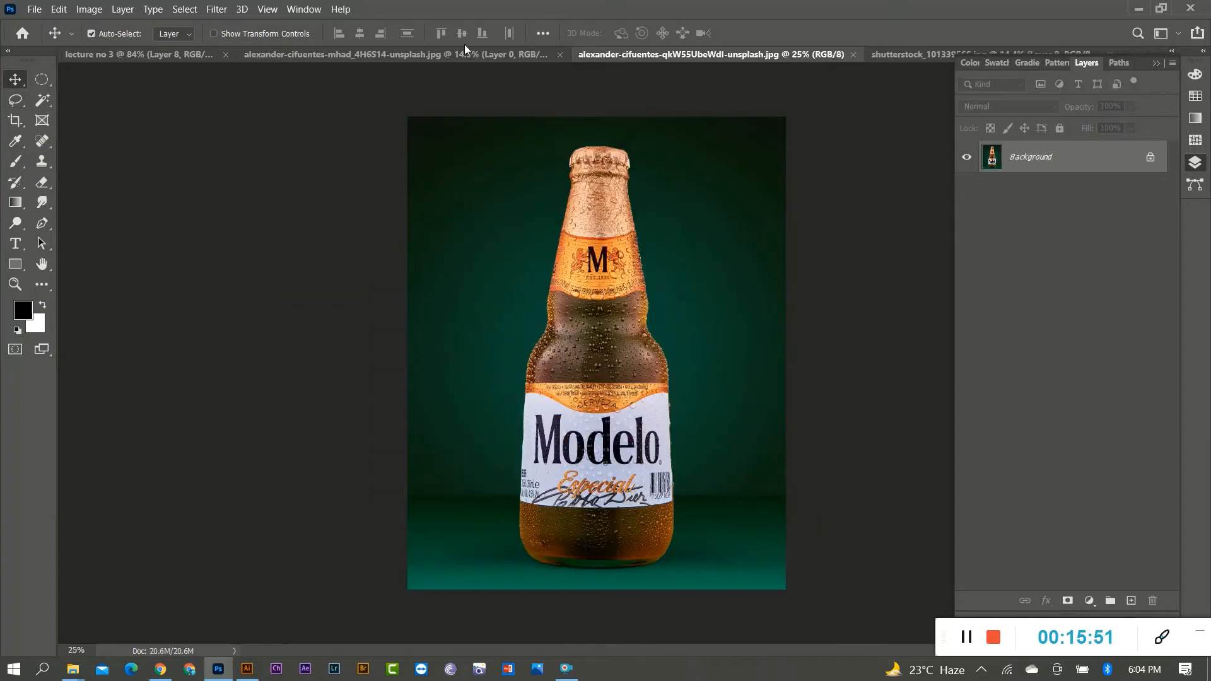
click(442, 54)
drag(431, 134, 619, 331)
key(Delete)
drag(436, 275, 477, 275)
Select the leftover white area inside the balloon's bow loop on Layer 9 with the Magic Wand at a tolerance of 100
scroll(446, 390, up, 8)
scroll(434, 390, up, 7)
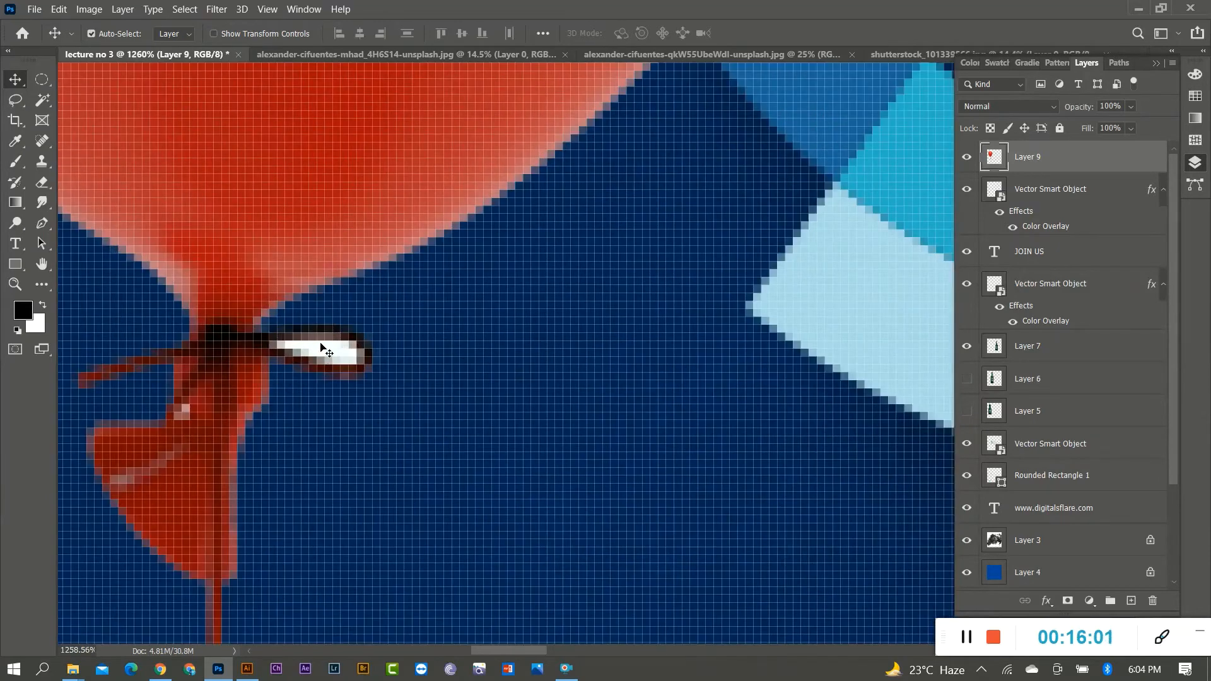
scroll(391, 373, down, 2)
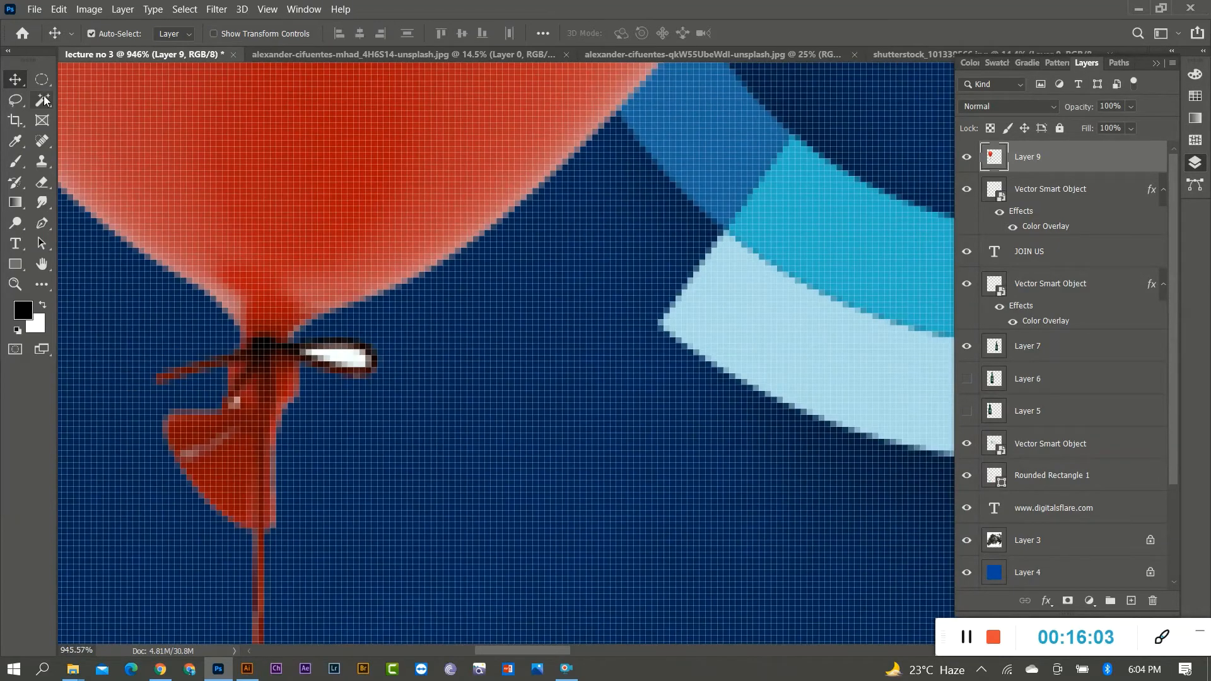
drag(42, 100, 89, 128)
scroll(360, 385, up, 3)
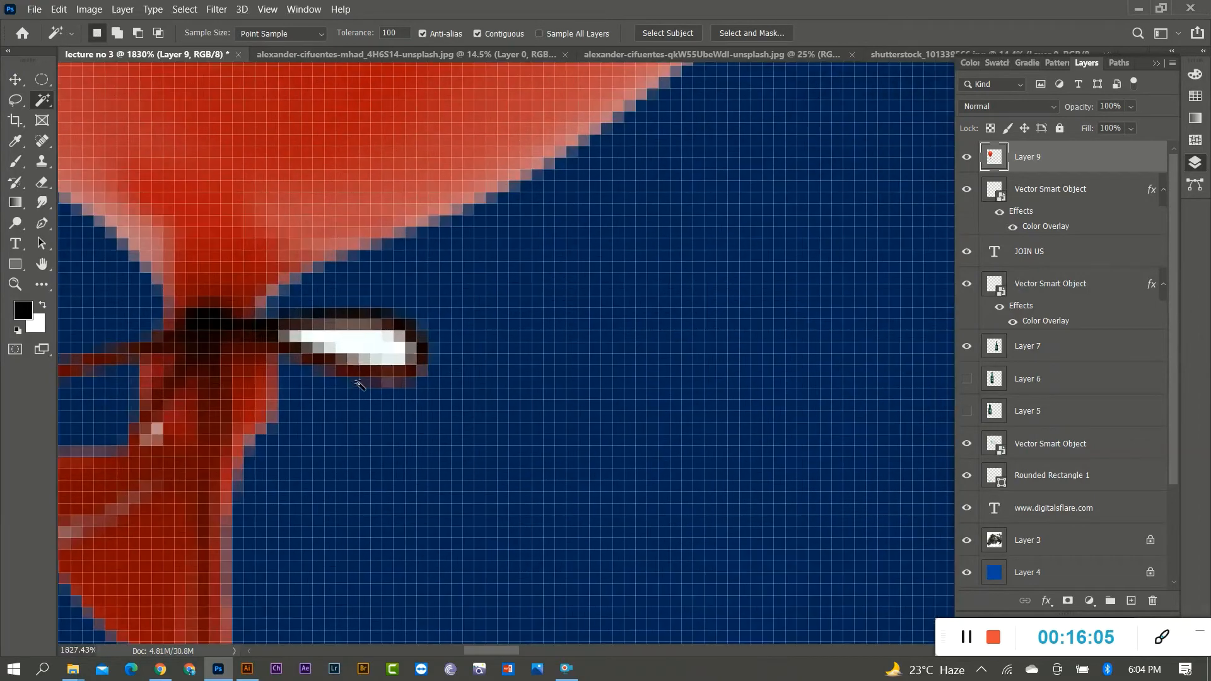
click(353, 341)
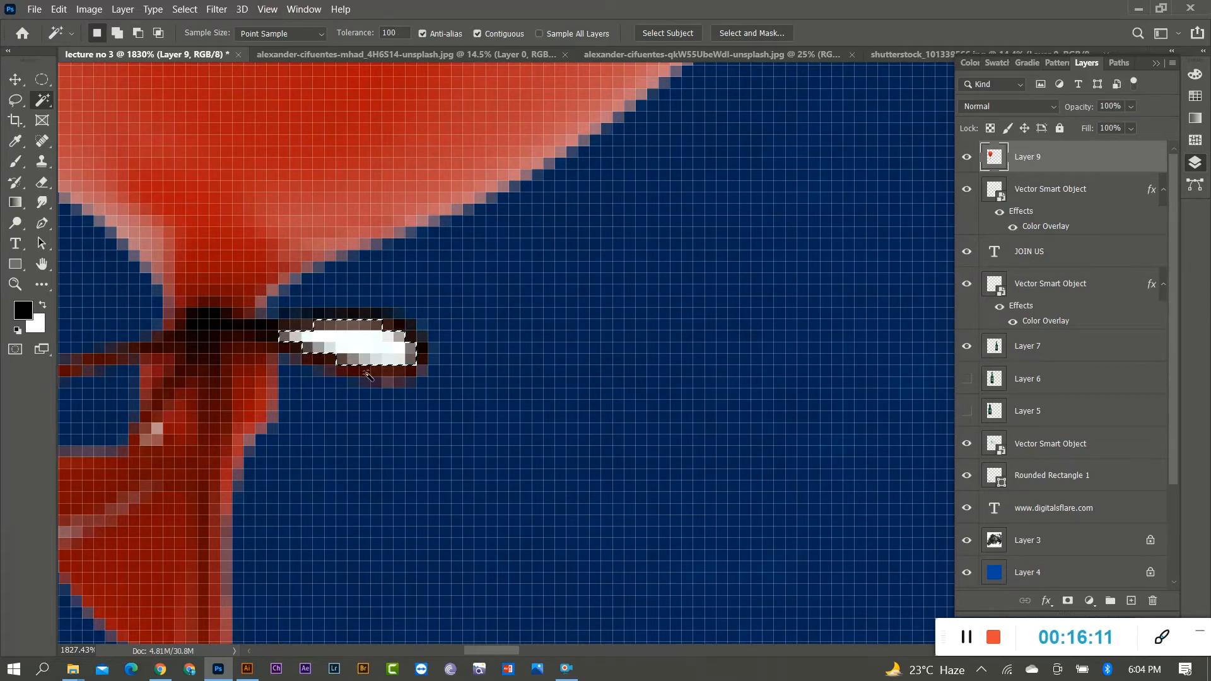
Reselect the white area inside the balloon's bow loop with the Magic Wand at a tolerance of 50
click(404, 33)
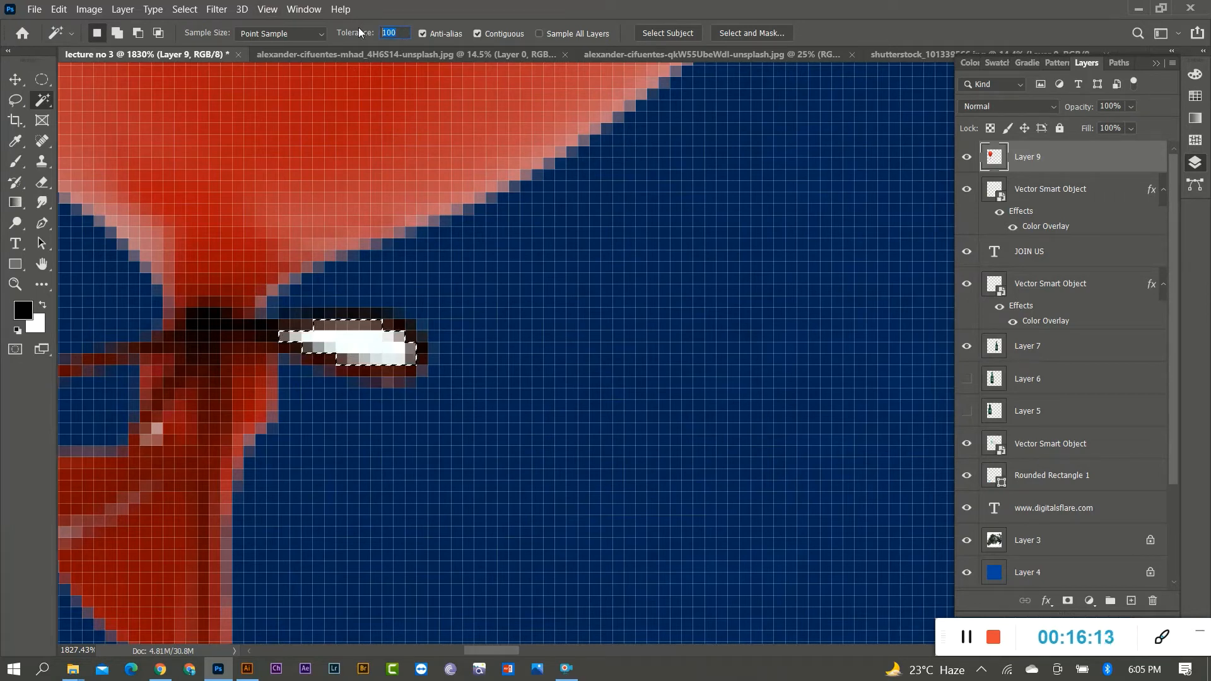
text(50)
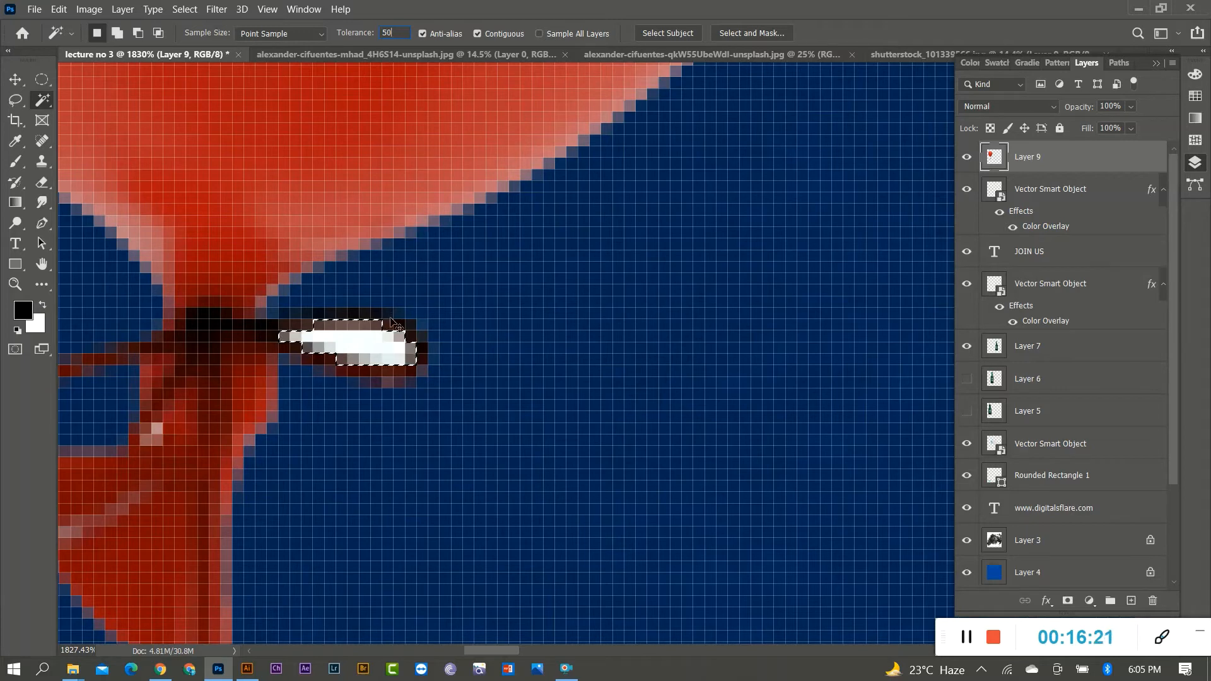
key(ctrl+d)
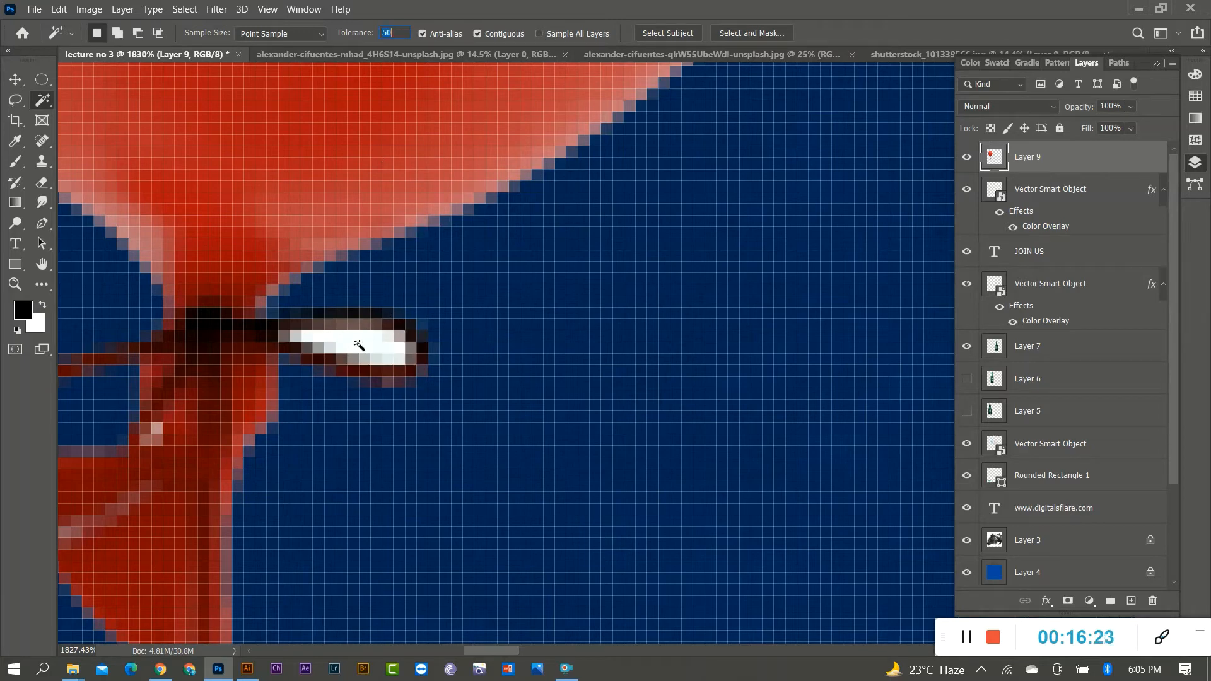
click(360, 356)
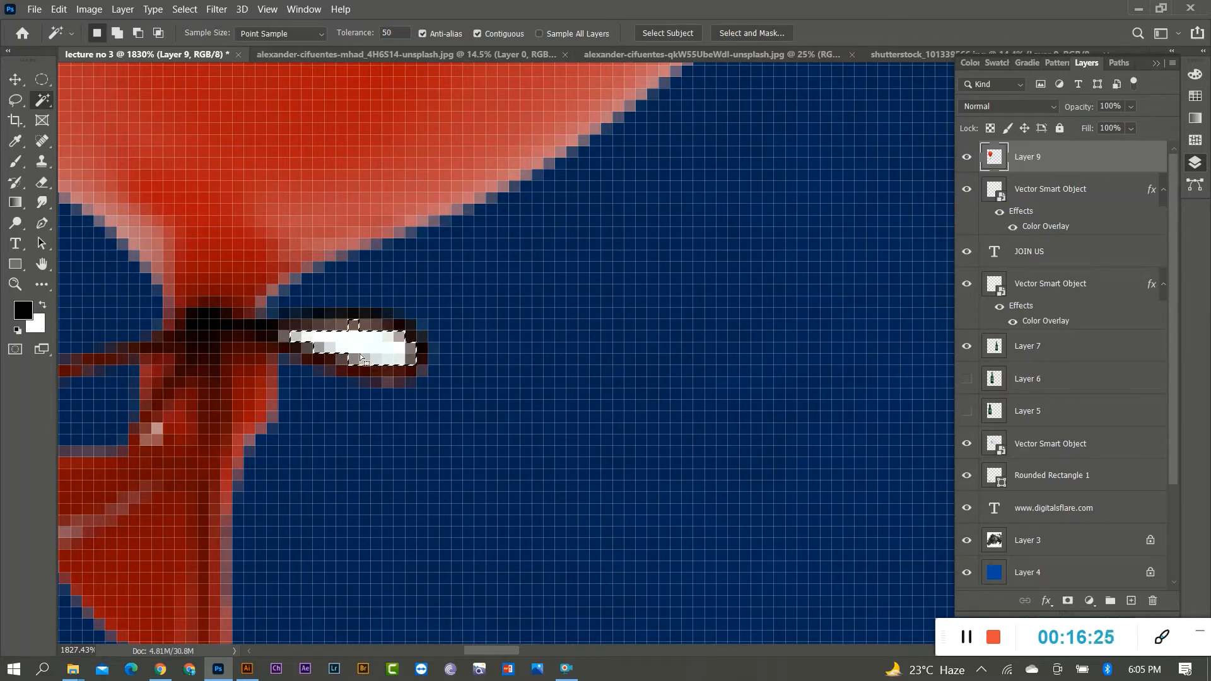
Lower the Magic Wand tolerance to 30 and select the white area inside the bow loop afresh
click(359, 33)
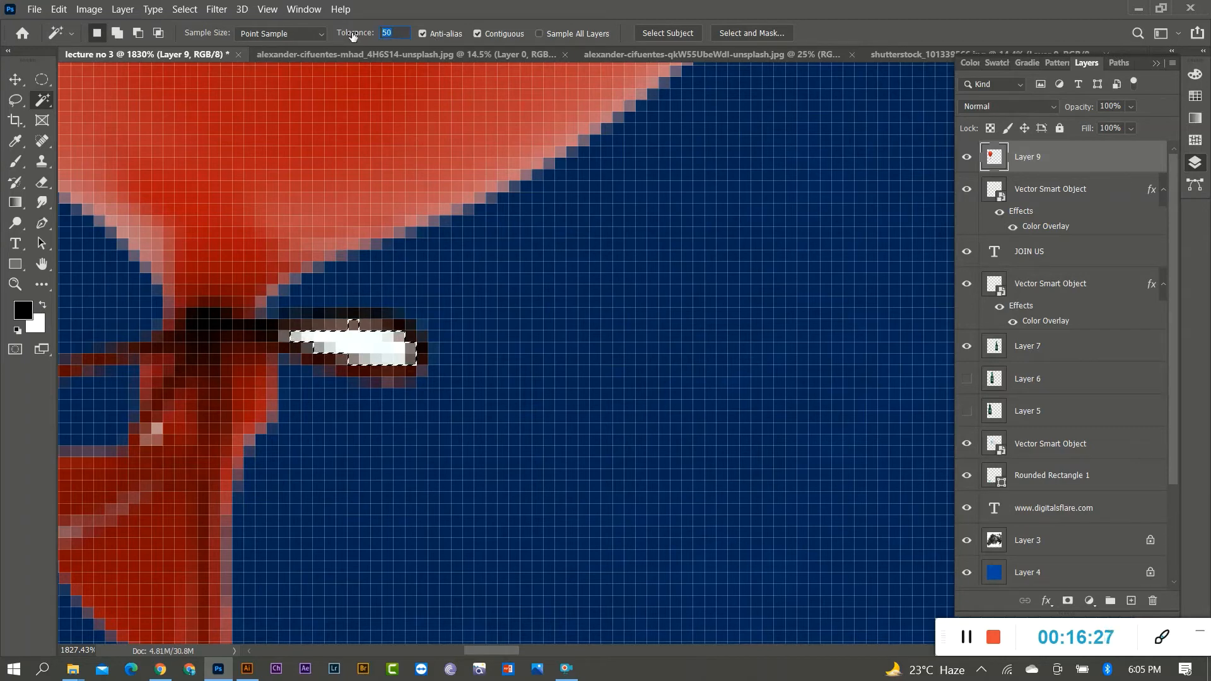
text(30)
key(ctrl+d)
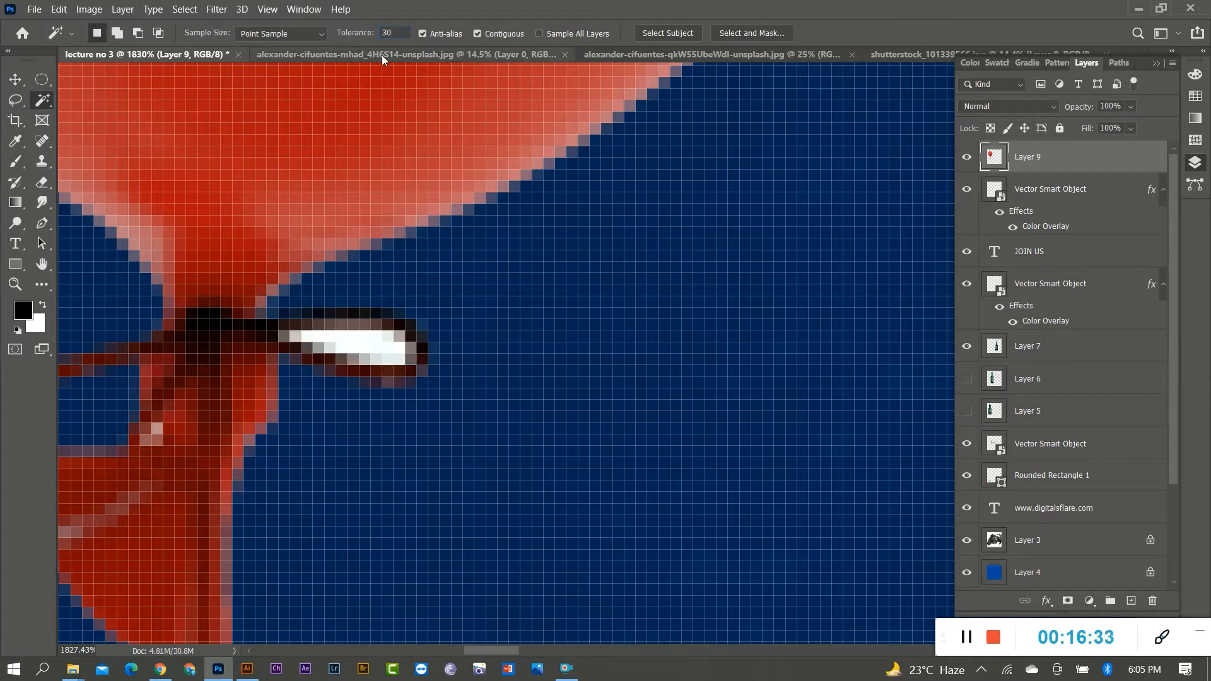
click(360, 345)
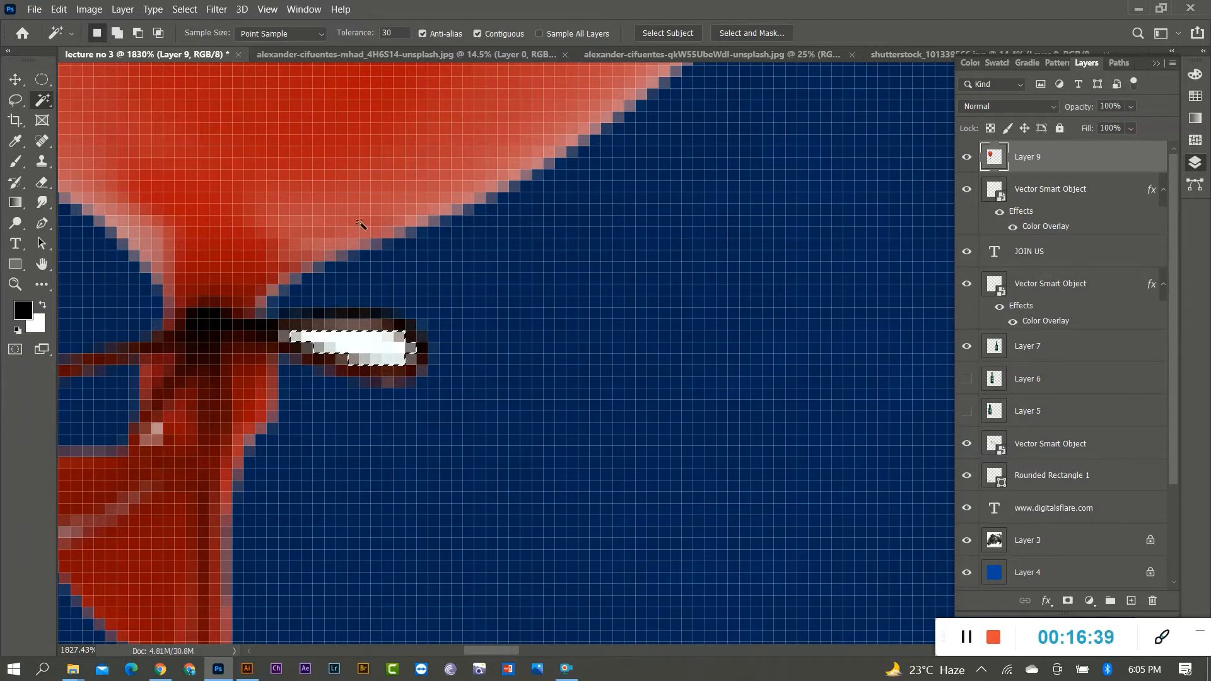
Select the bow loop's white area with the Magic Wand at a tolerance of 25, delete it from Layer 9 and deselect
click(375, 32)
text(25)
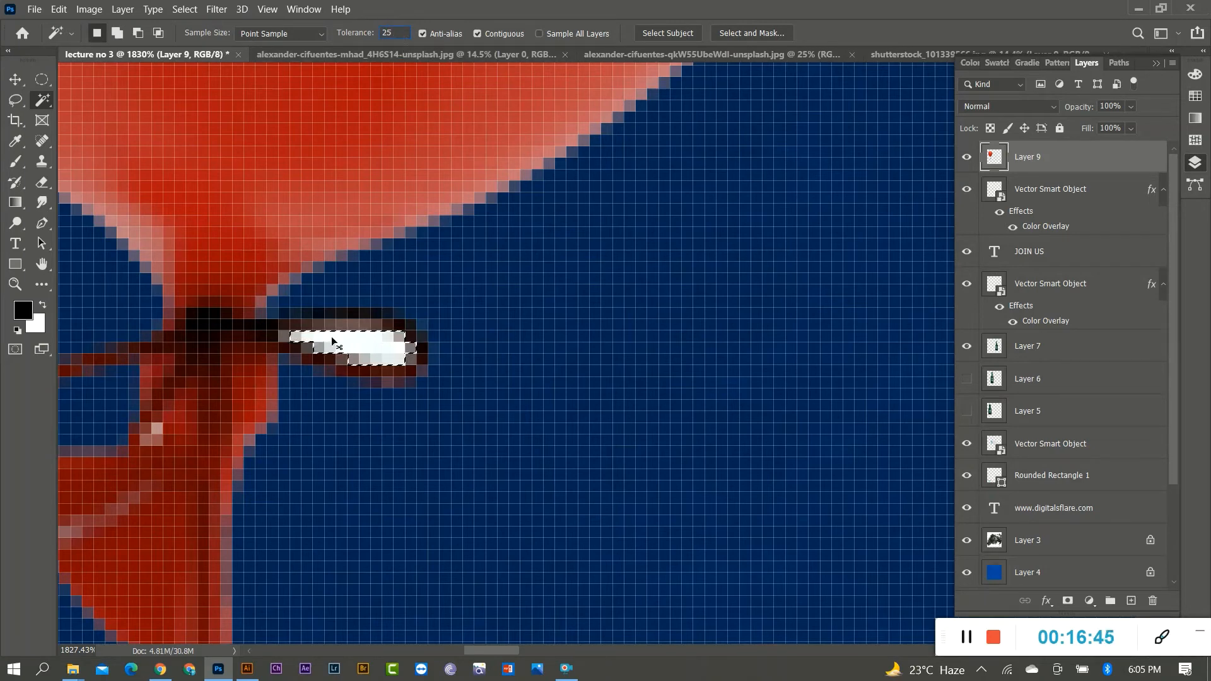
click(374, 350)
click(361, 343)
scroll(362, 337, up, 2)
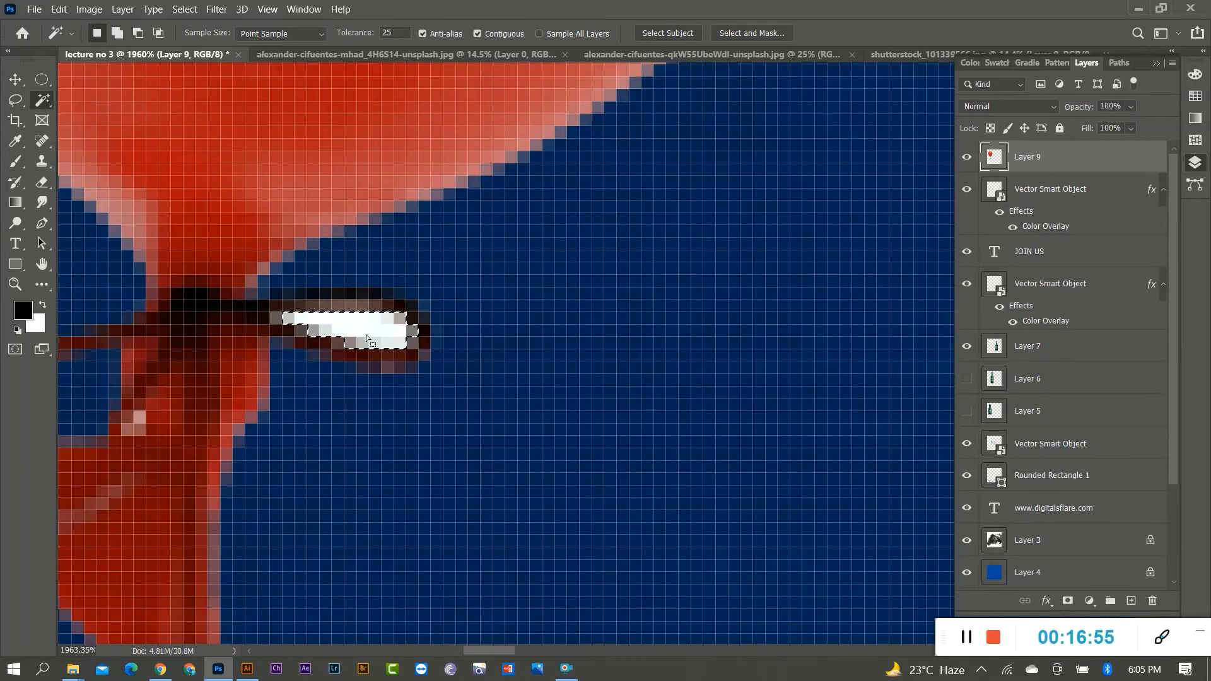
key(Delete)
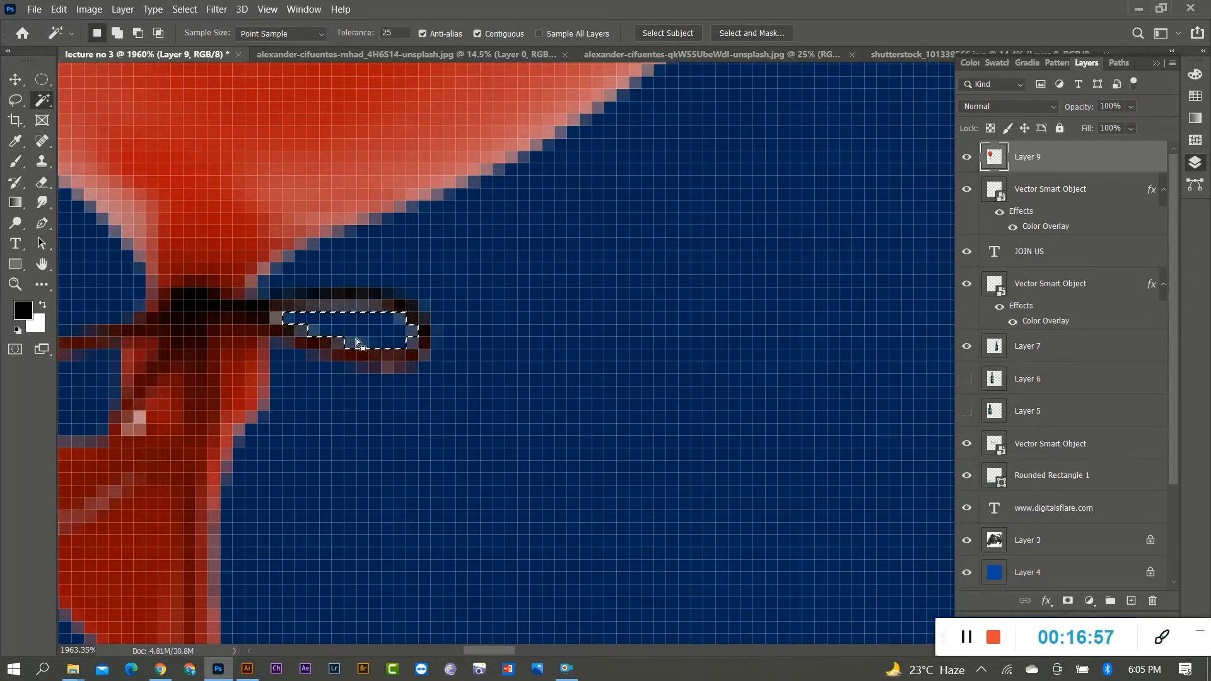
key(ctrl+d)
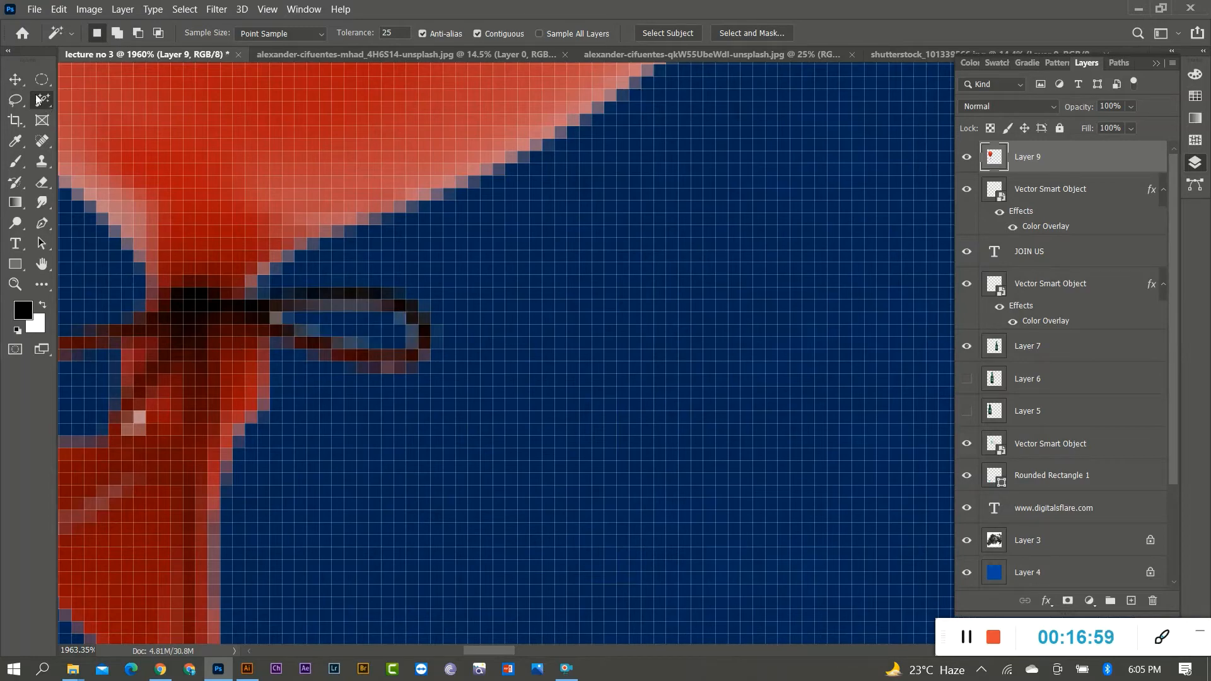
Move the goldfish balloon in front of the bottle and the Digital's Flare logo to the poster's upper-left corner
key(v)
scroll(473, 297, down, 8)
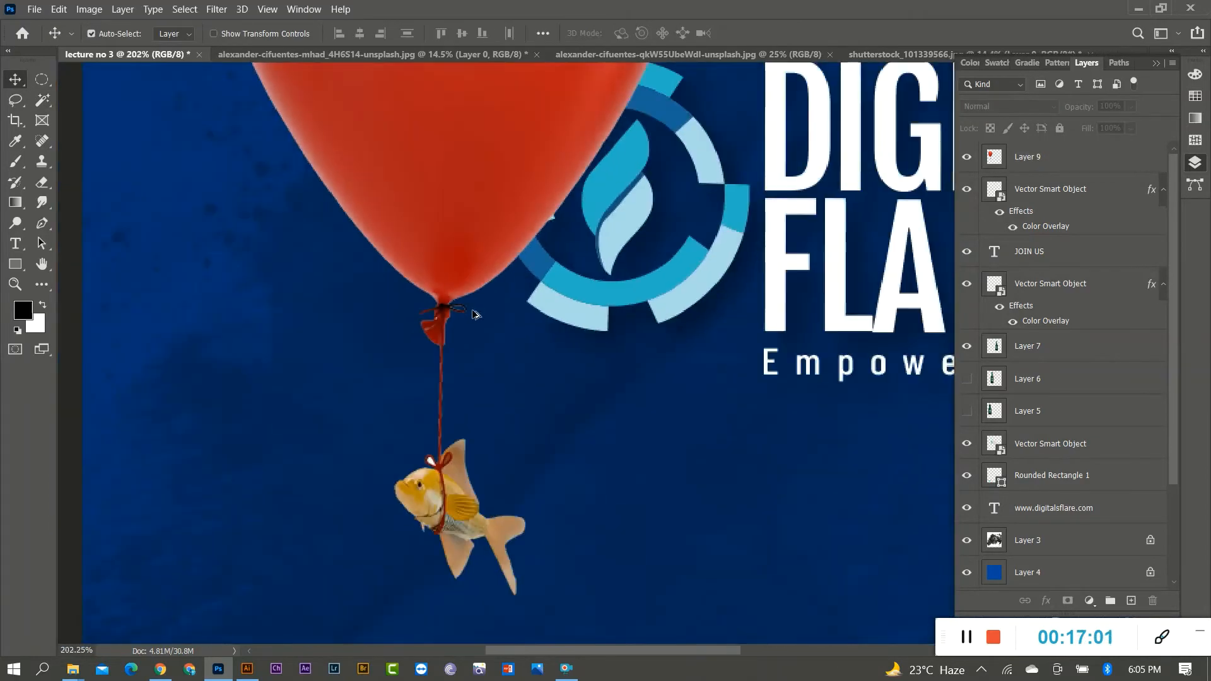
scroll(475, 313, down, 4)
scroll(490, 316, up, 5)
drag(444, 335, 346, 307)
scroll(392, 427, down, 4)
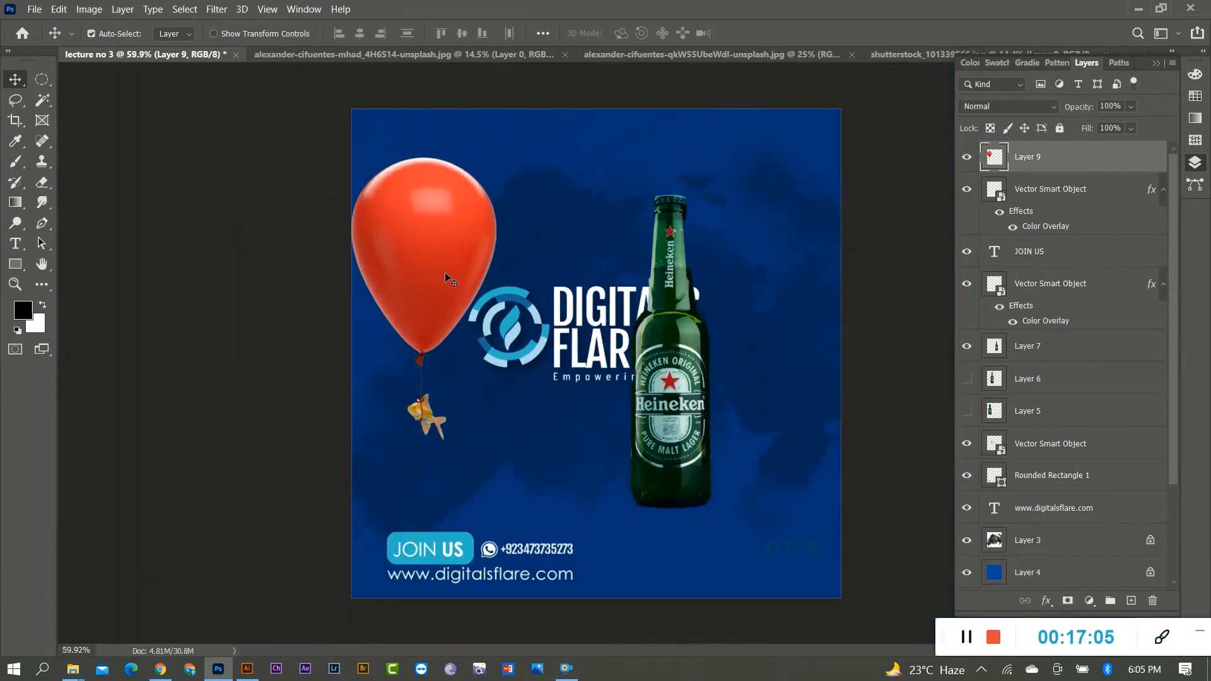
drag(445, 278, 691, 365)
drag(507, 304, 404, 149)
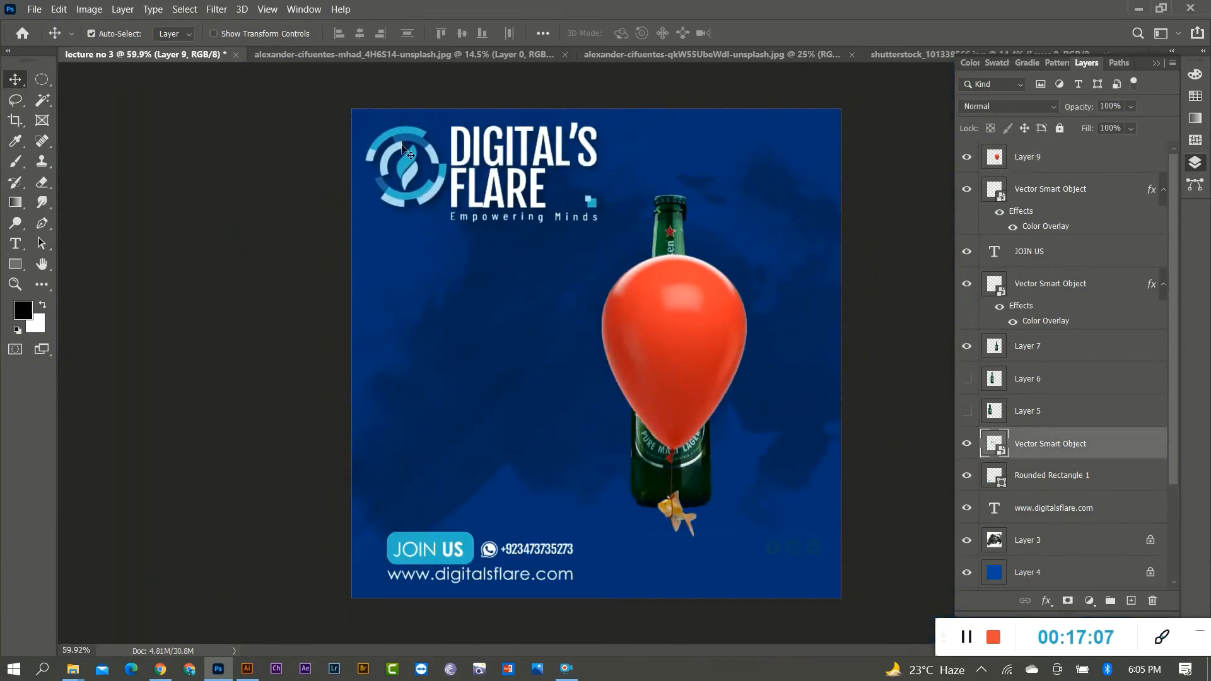
Scale down the Digital's Flare logo and position it in the upper-left corner of the blue post
key(ctrl+t)
drag(662, 250, 493, 177)
key(Return)
drag(409, 148, 413, 146)
Rearrange the beer bottle and the balloon so the bottle stands near the centre and the balloon overlaps the right side of its neck
drag(643, 383, 604, 351)
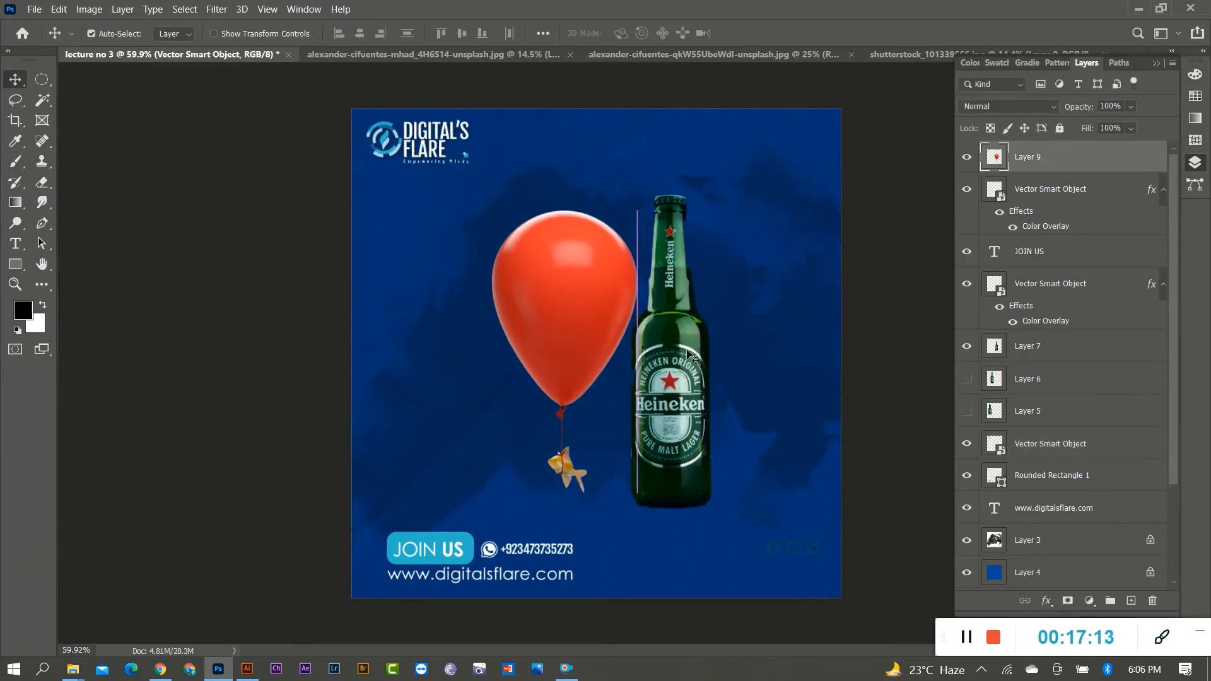
drag(687, 341, 693, 252)
click(731, 414)
scroll(722, 432, up, 3)
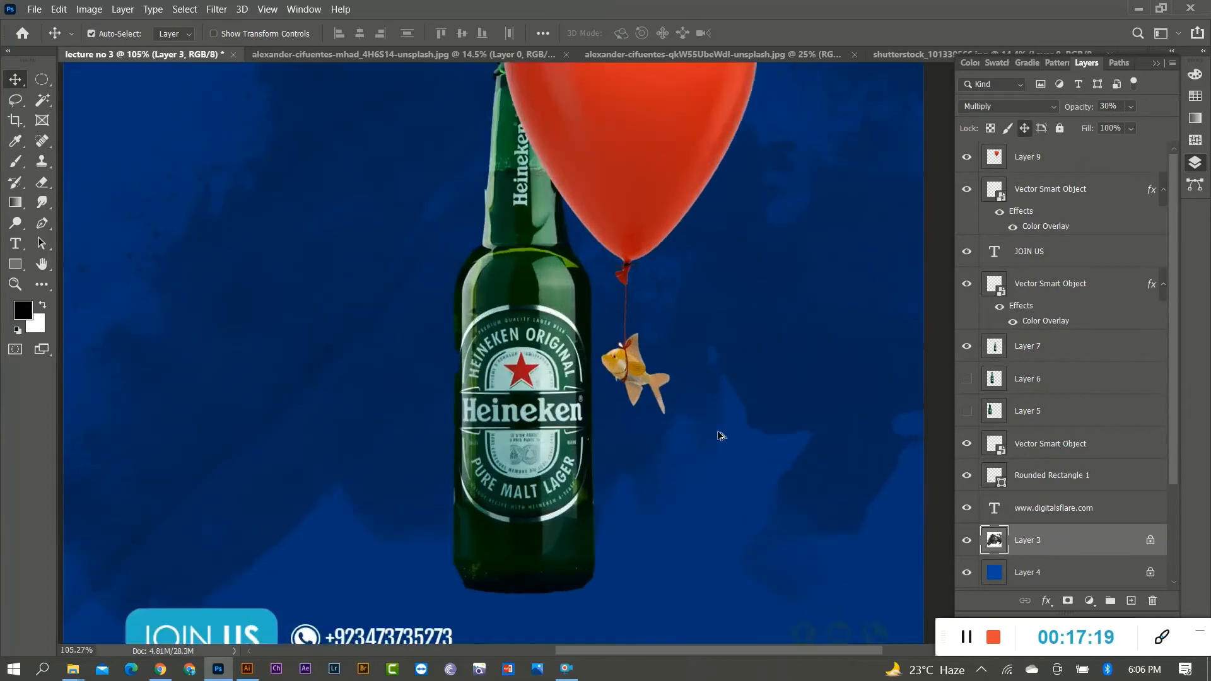
scroll(555, 372, down, 2)
drag(542, 372, 541, 374)
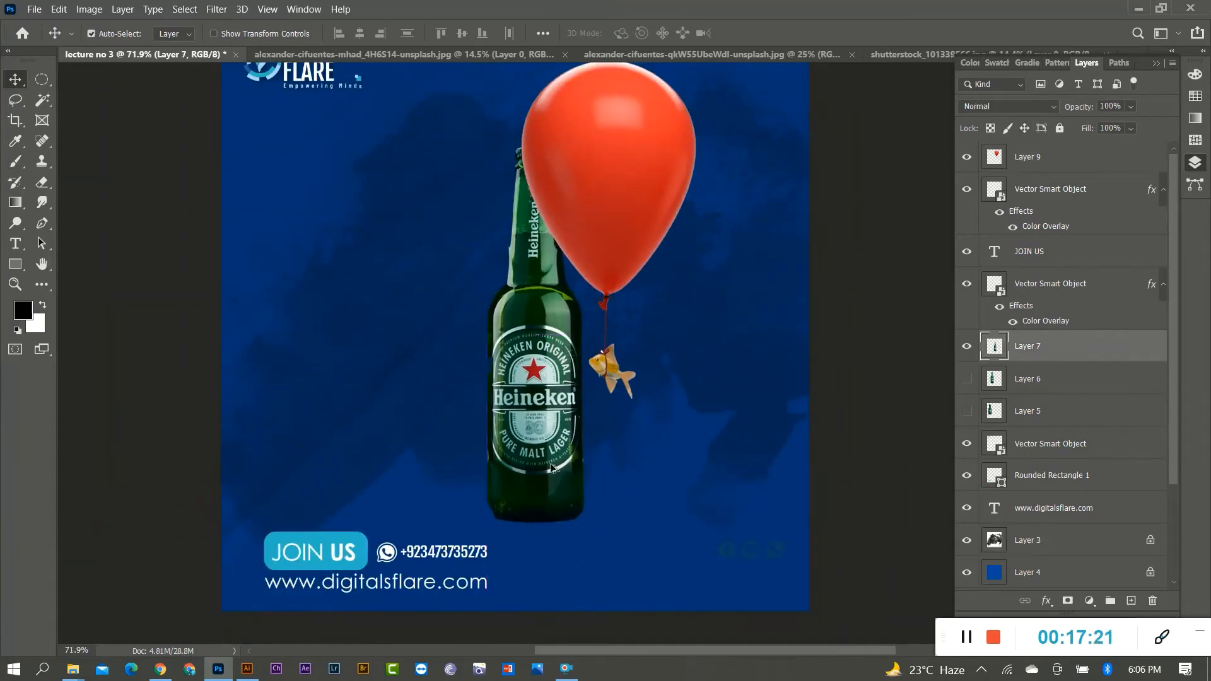
scroll(549, 491, up, 5)
scroll(481, 451, down, 2)
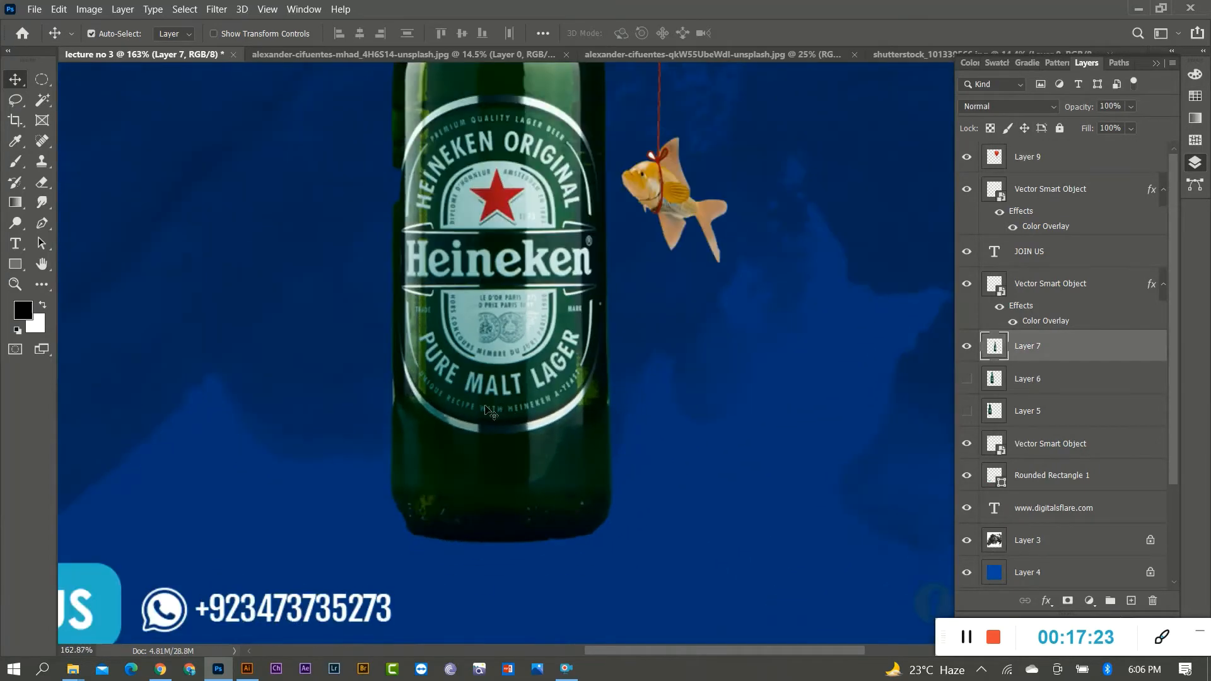
Select the red balloon in the shutterstock goldfish image with the Quick Selection tool
click(887, 55)
click(435, 56)
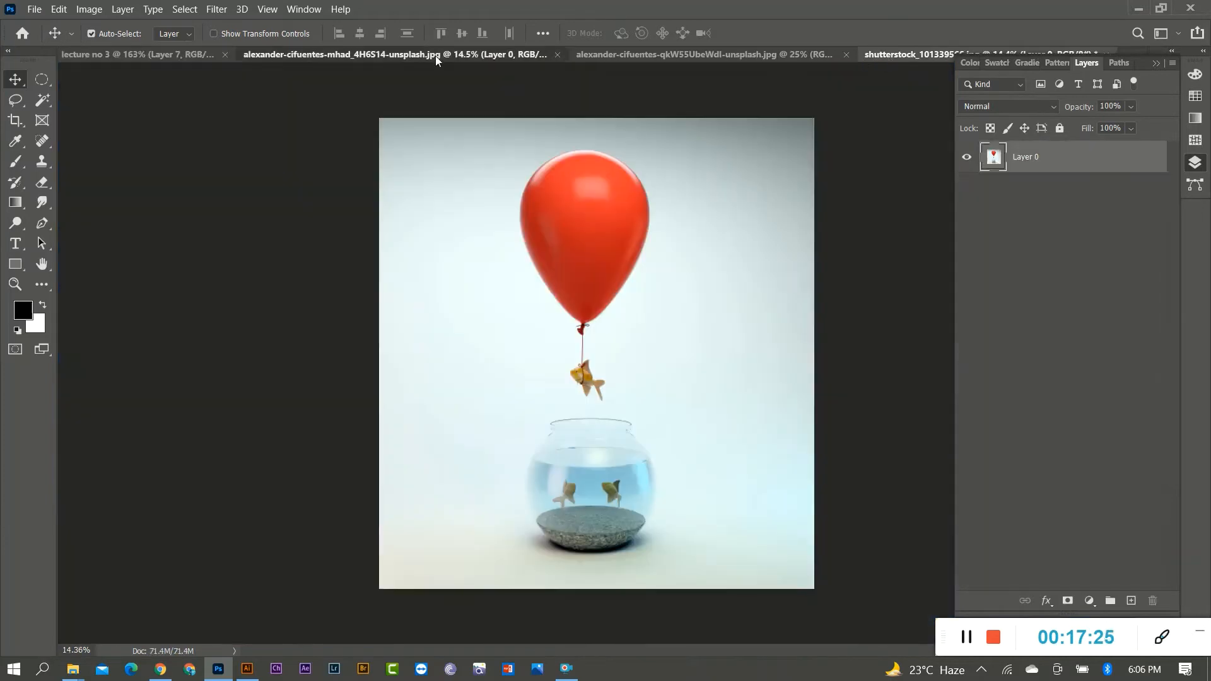
click(44, 105)
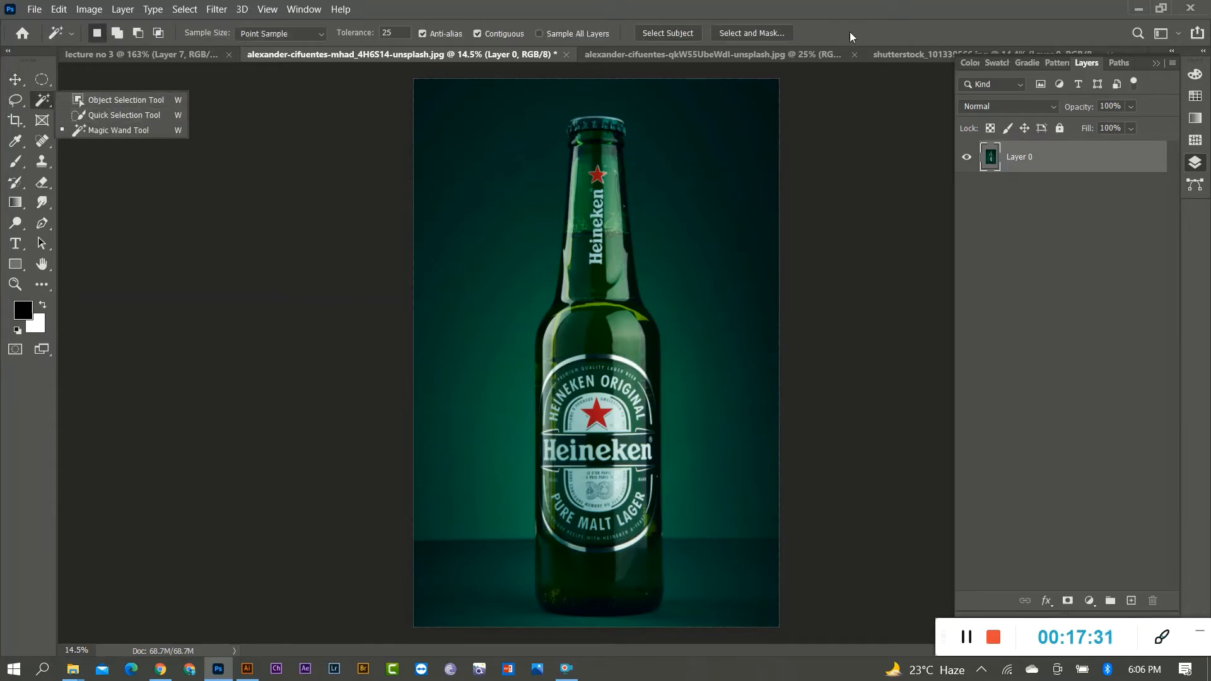
click(902, 52)
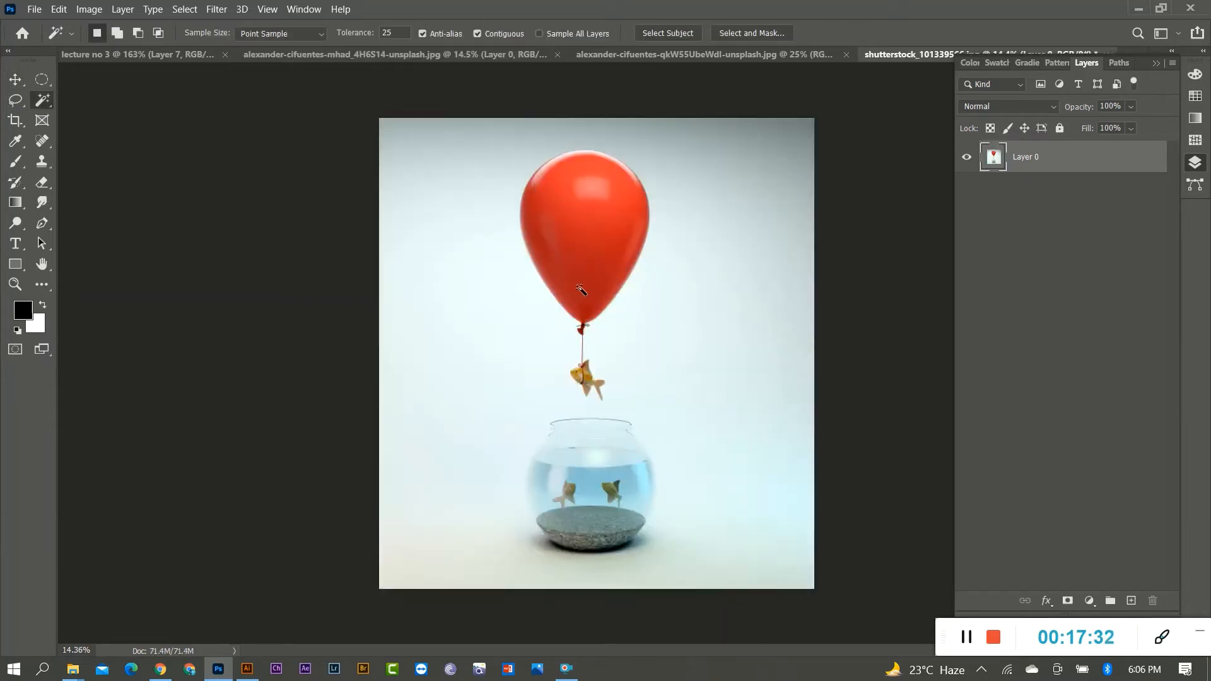
right_click(44, 102)
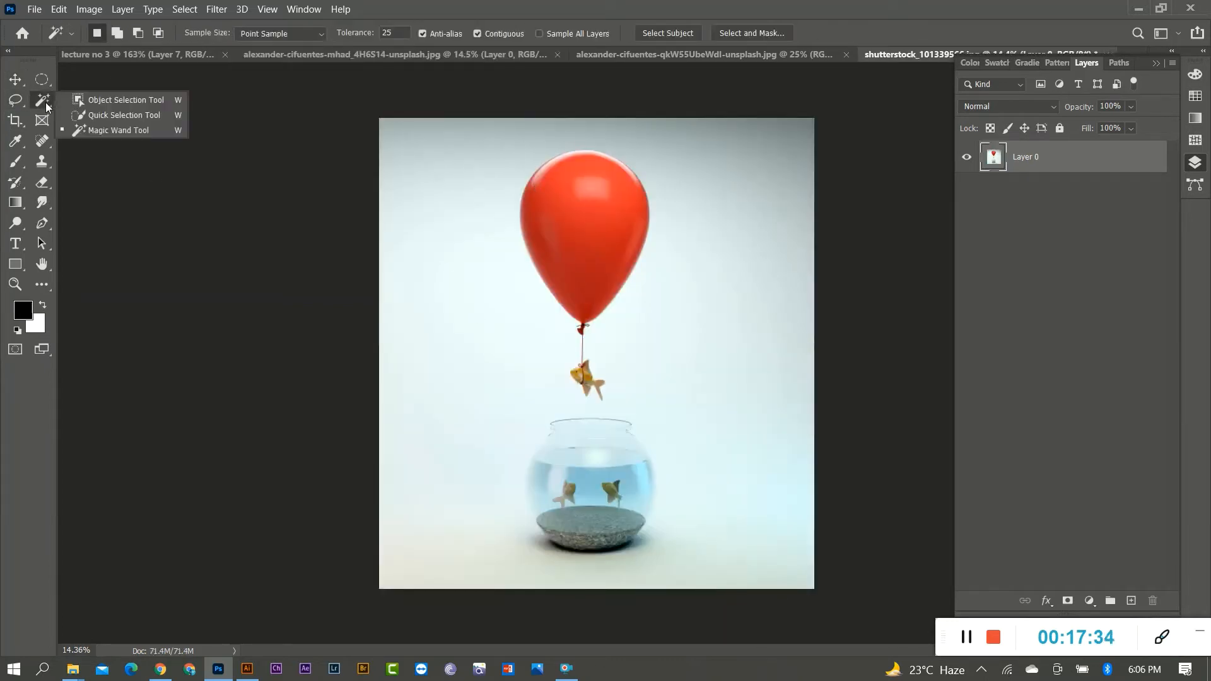
click(108, 119)
scroll(585, 284, up, 2)
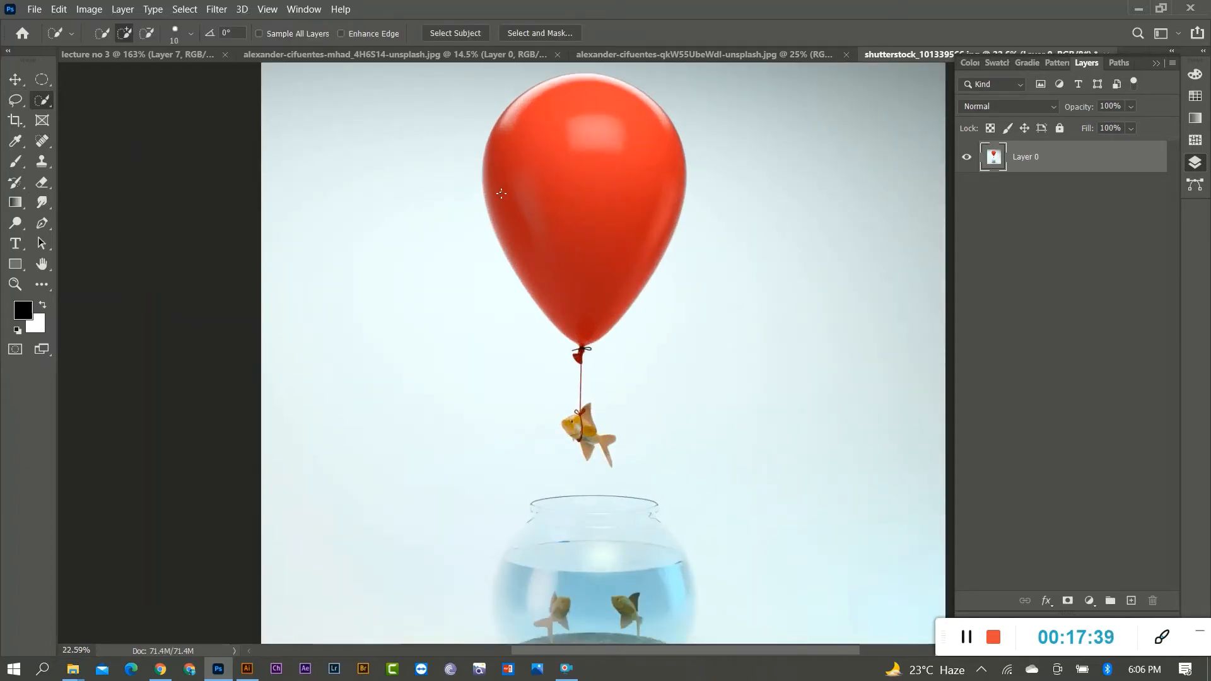
drag(501, 194, 582, 199)
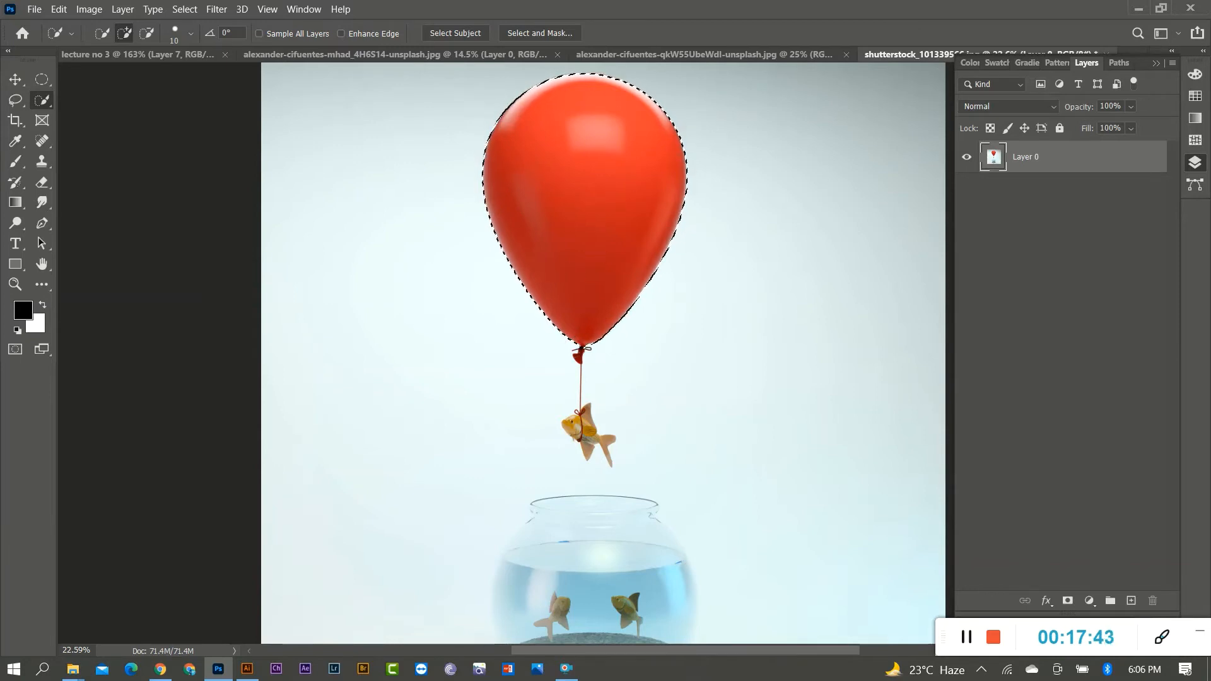
Extend the selection to the balloon's knot and check its edge around the bow
scroll(575, 309, up, 4)
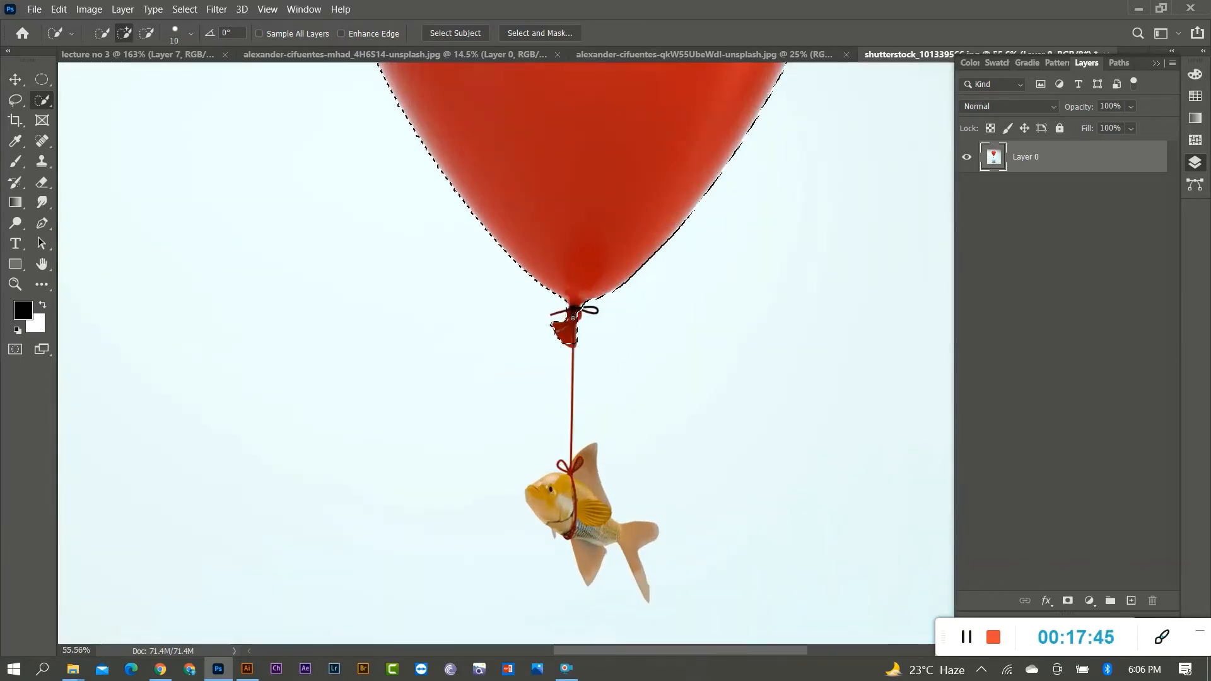
scroll(575, 311, up, 8)
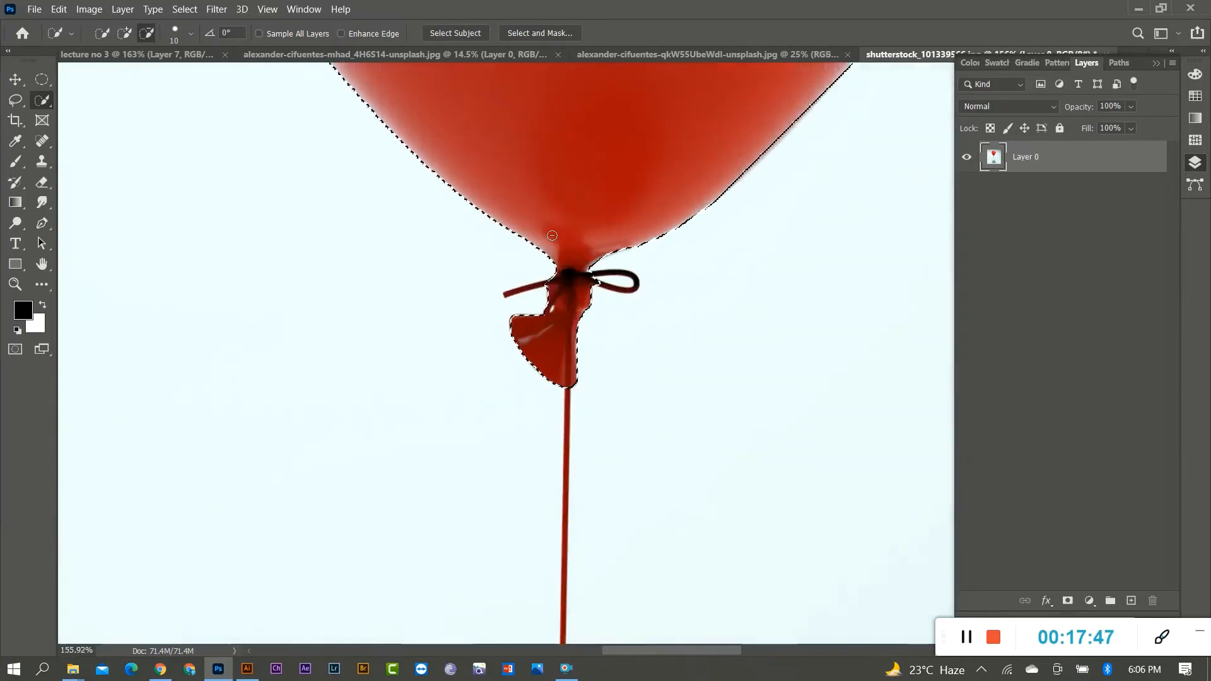
scroll(532, 230, up, 2)
scroll(529, 203, down, 5)
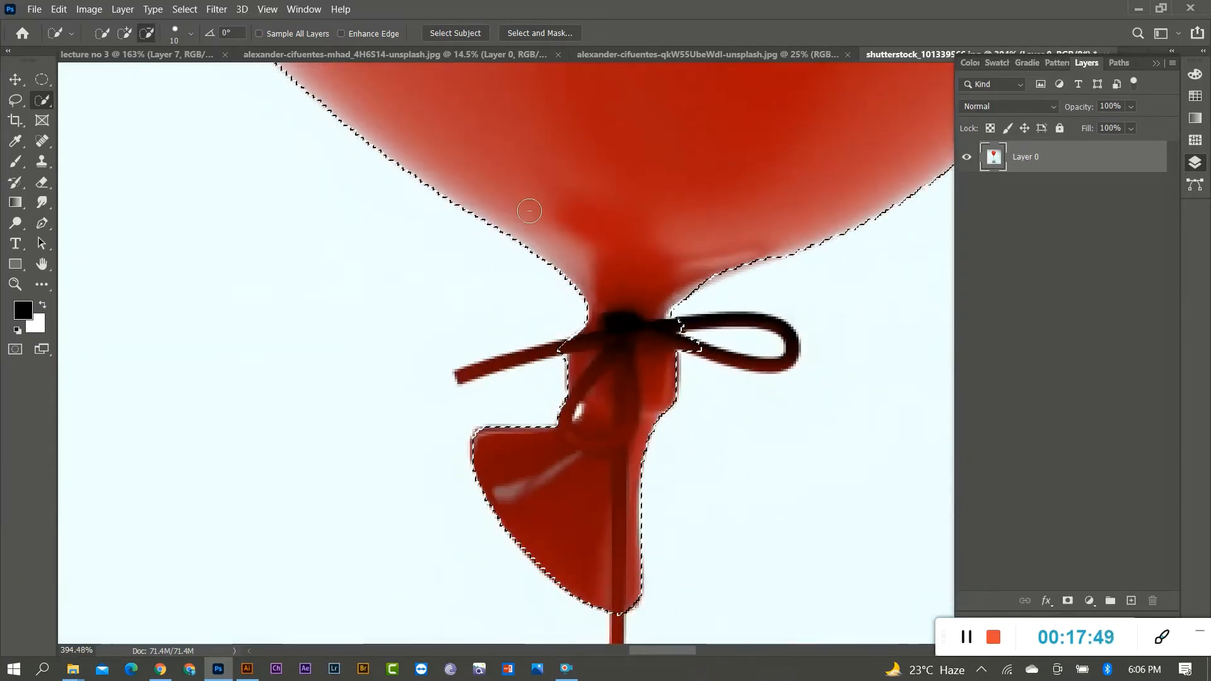
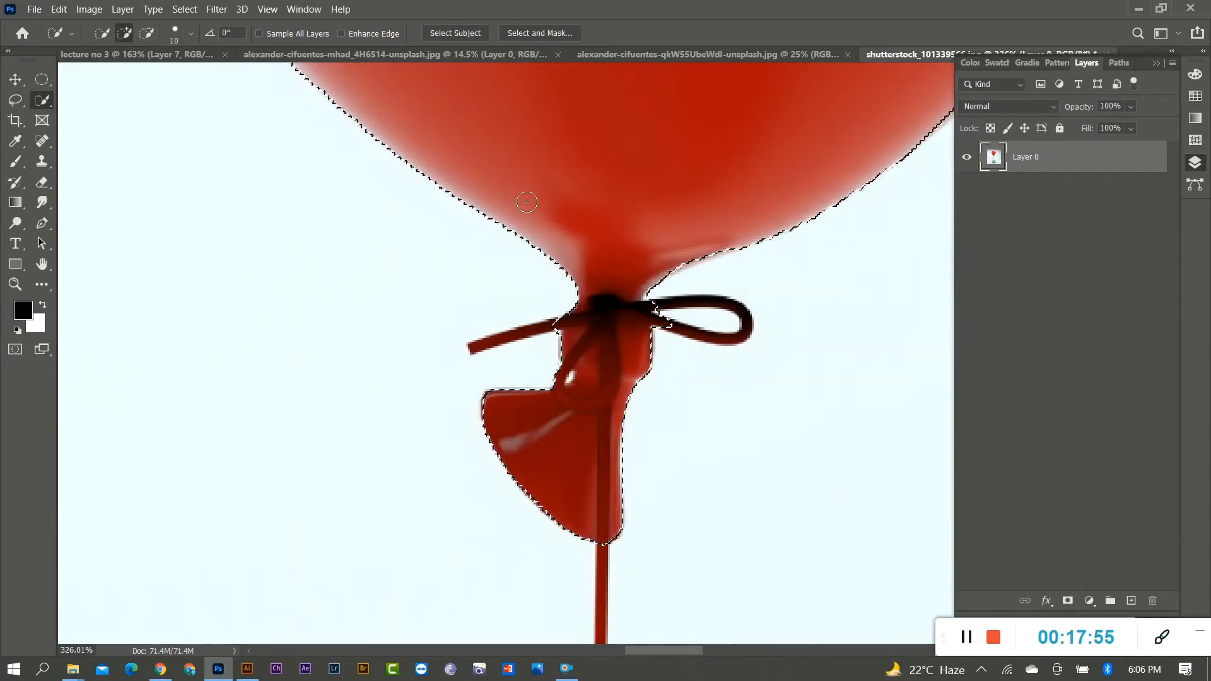
key(alt)
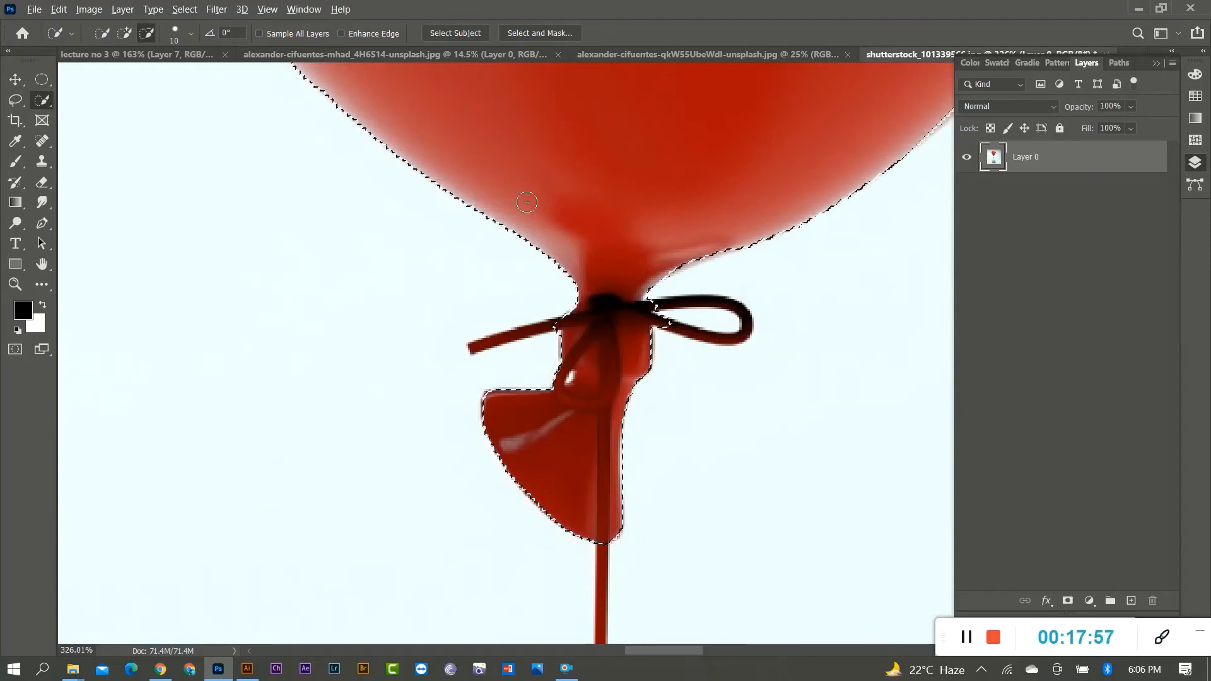
scroll(567, 234, down, 4)
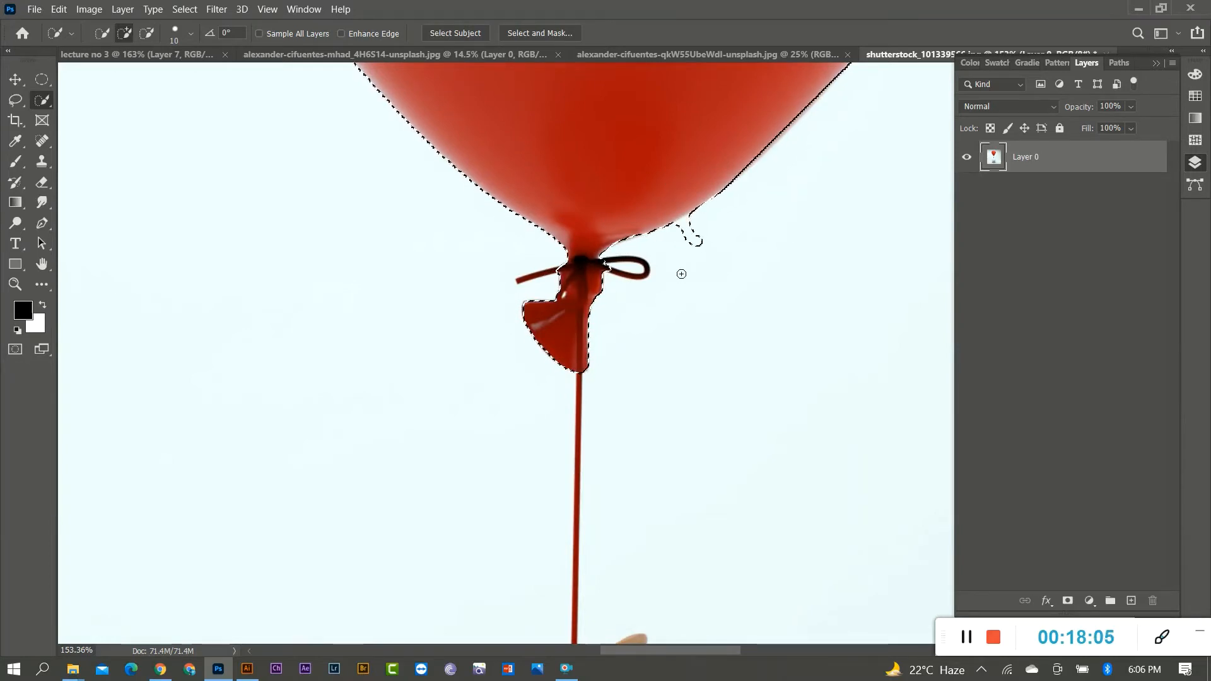
Increase the Quick Selection brush size to 300
key(alt)
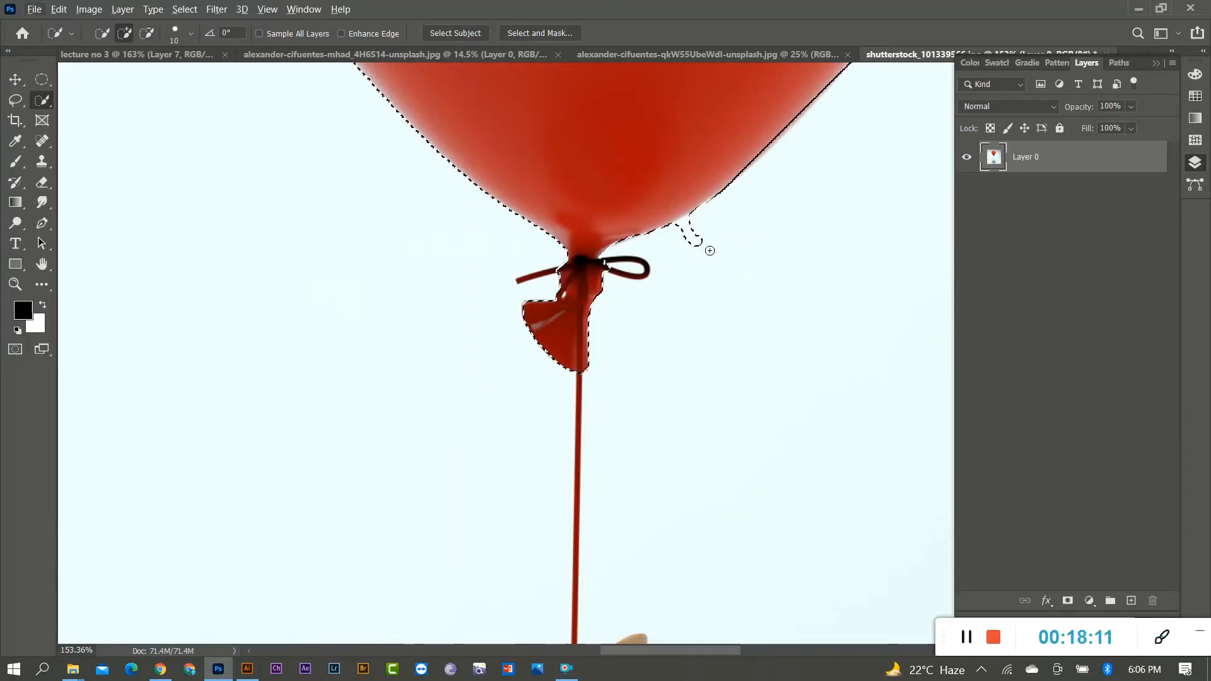
key(bracketright)
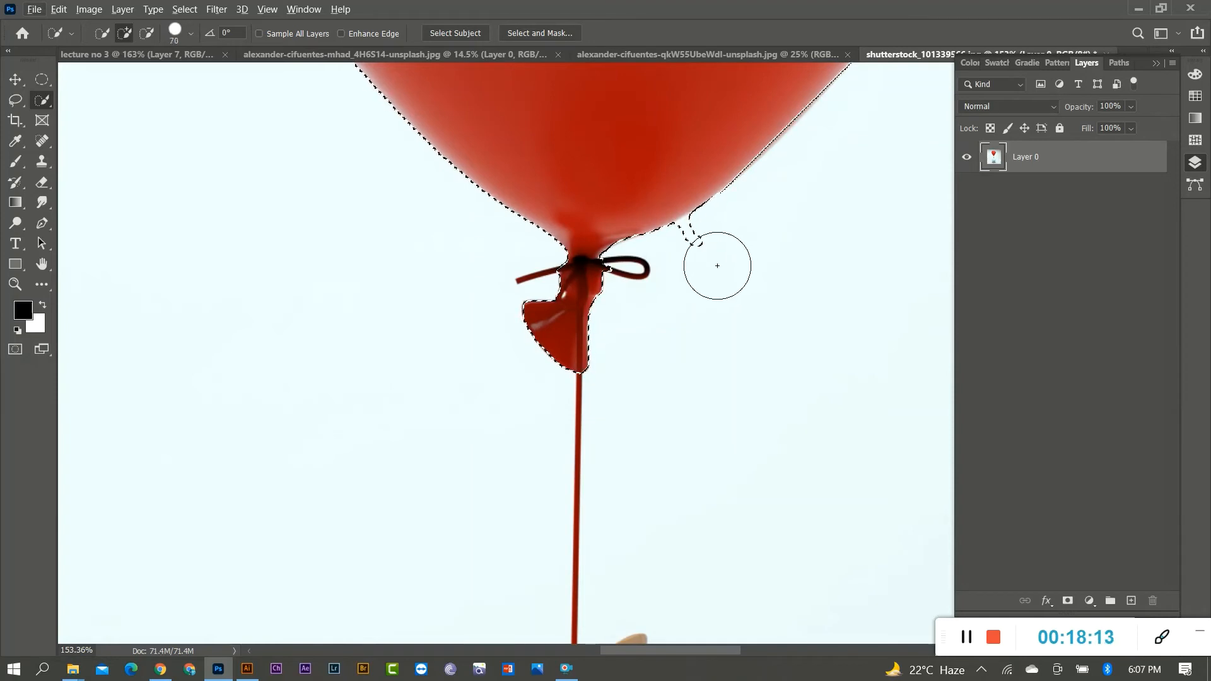
key(bracketright)
key(bracketright)
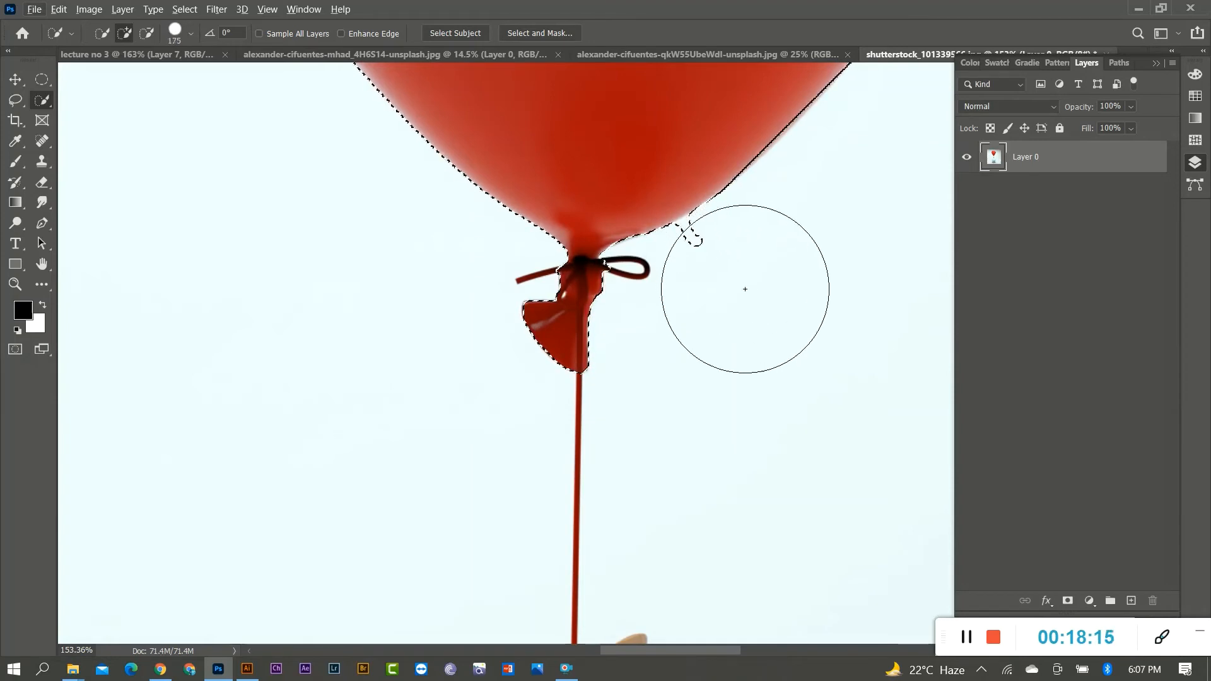
key(bracketright)
key(bracketright)
key(bracketright)
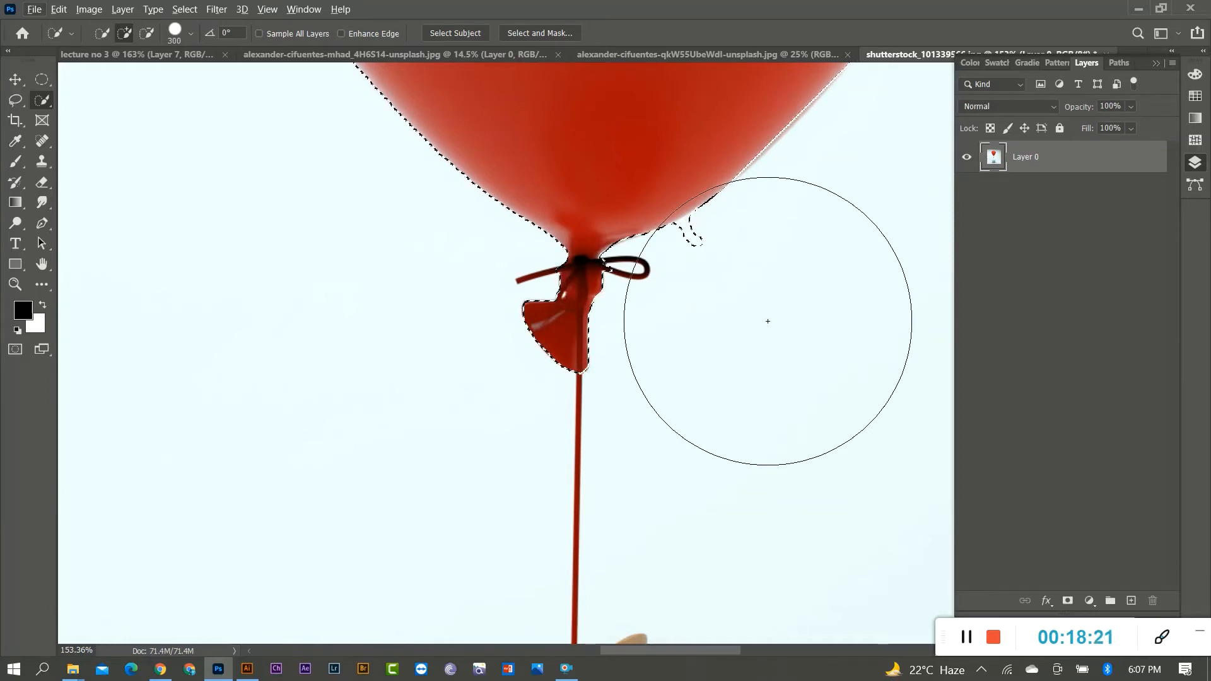
Set the brush size to 70 and subtract the stray bump below the balloon's lower right edge from the selection
key(bracketleft)
key(bracketleft)
key(bracketleft)
key(bracketleft)
key(bracketleft)
key(bracketleft)
key(bracketleft)
key(bracketleft)
key(bracketleft)
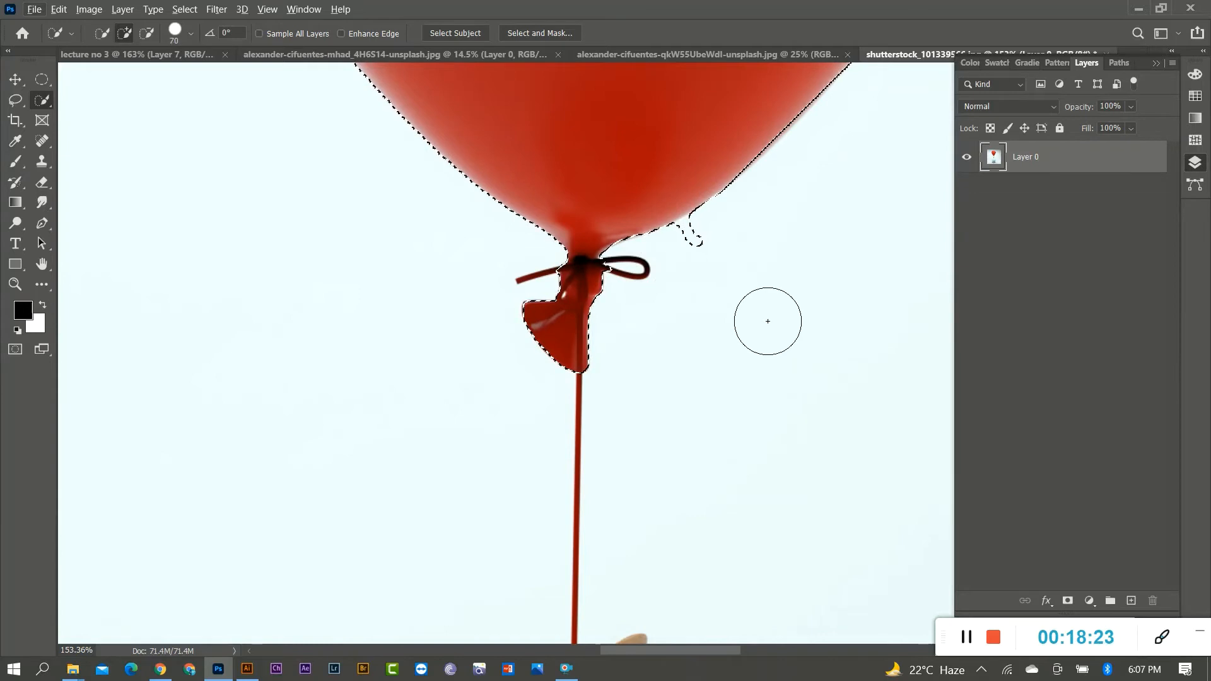
key(bracketright)
key(bracketright)
key(bracketright)
key(bracketright)
key(bracketright)
key(bracketright)
key(bracketleft)
key(bracketleft)
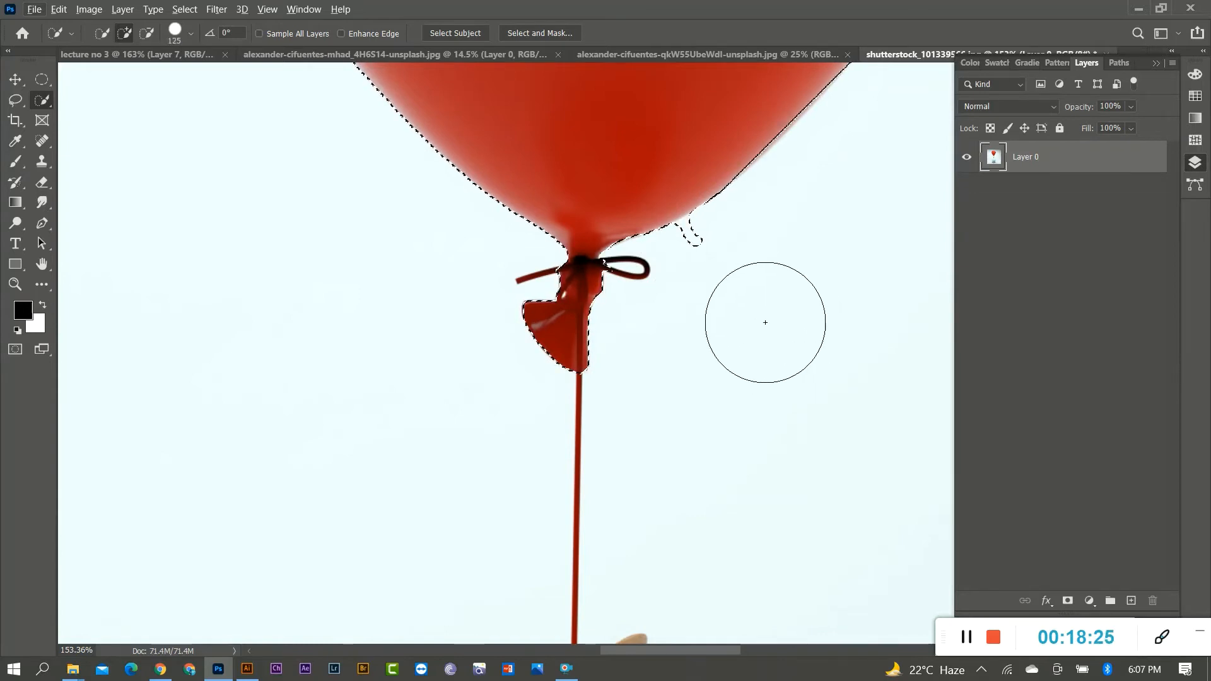
key(bracketleft)
key(bracketleft)
key(bracketleft)
key(bracketleft)
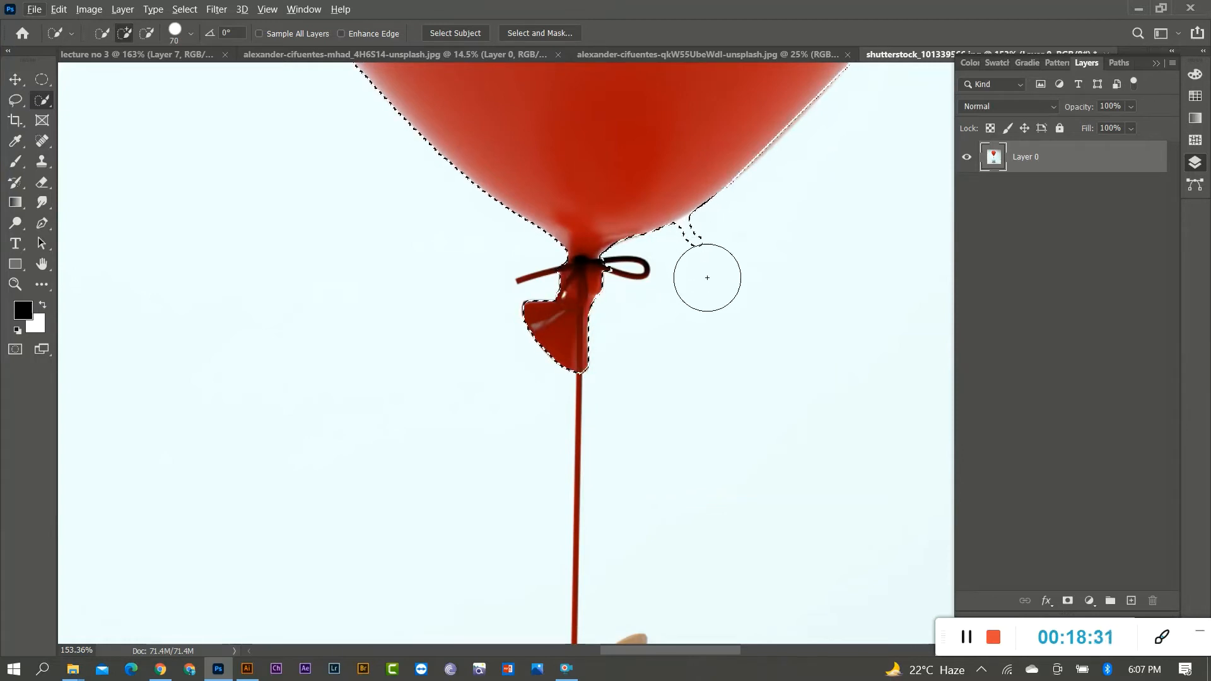
key(alt)
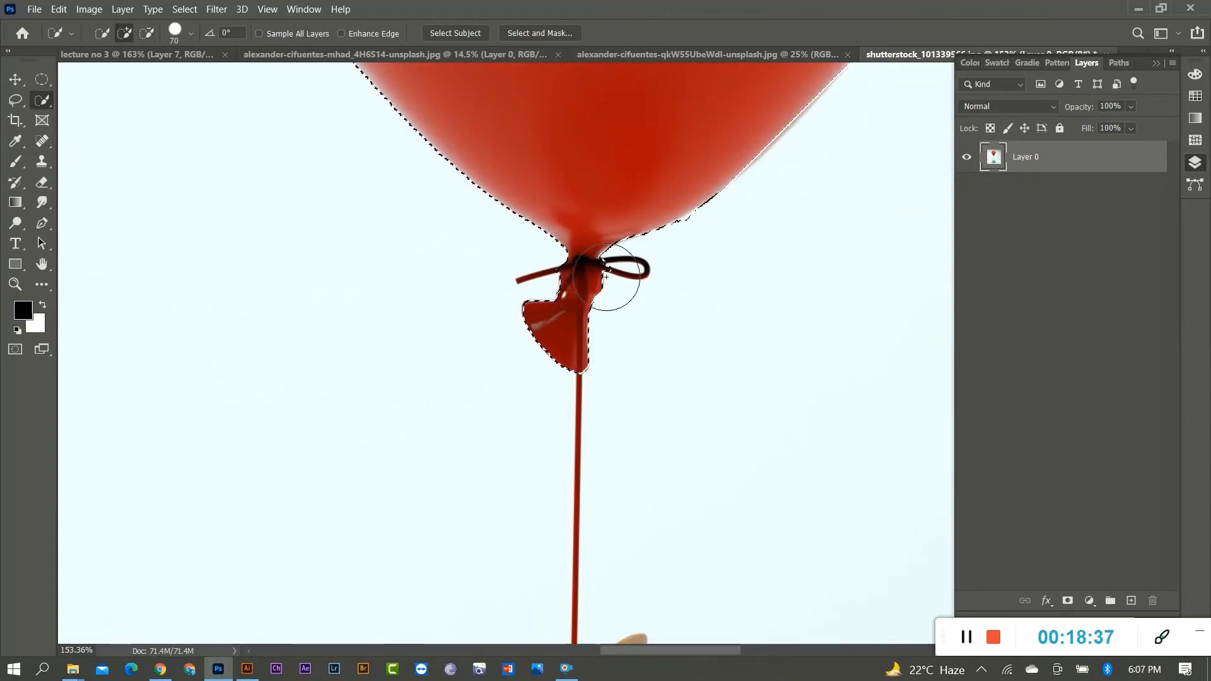
Set the brush size to 10 and extend the selection along the red string from the balloon's knot down to the goldfish
scroll(593, 284, down, 4)
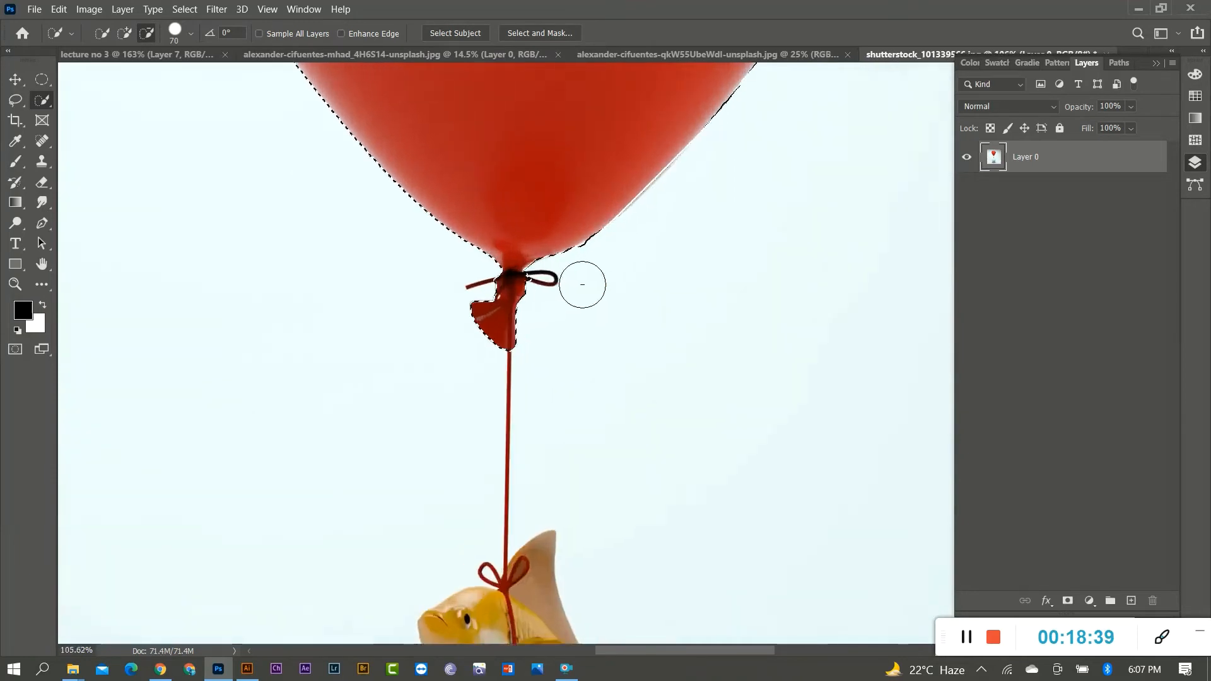
scroll(571, 278, up, 2)
scroll(552, 343, down, 4)
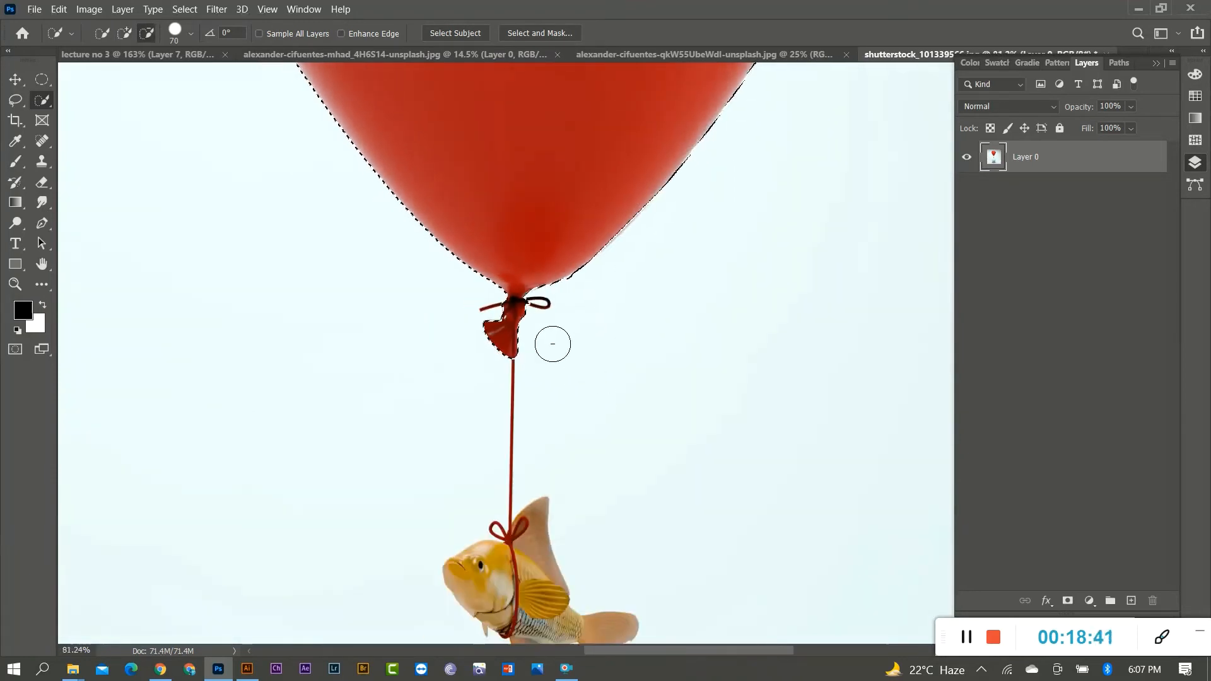
scroll(532, 340, up, 5)
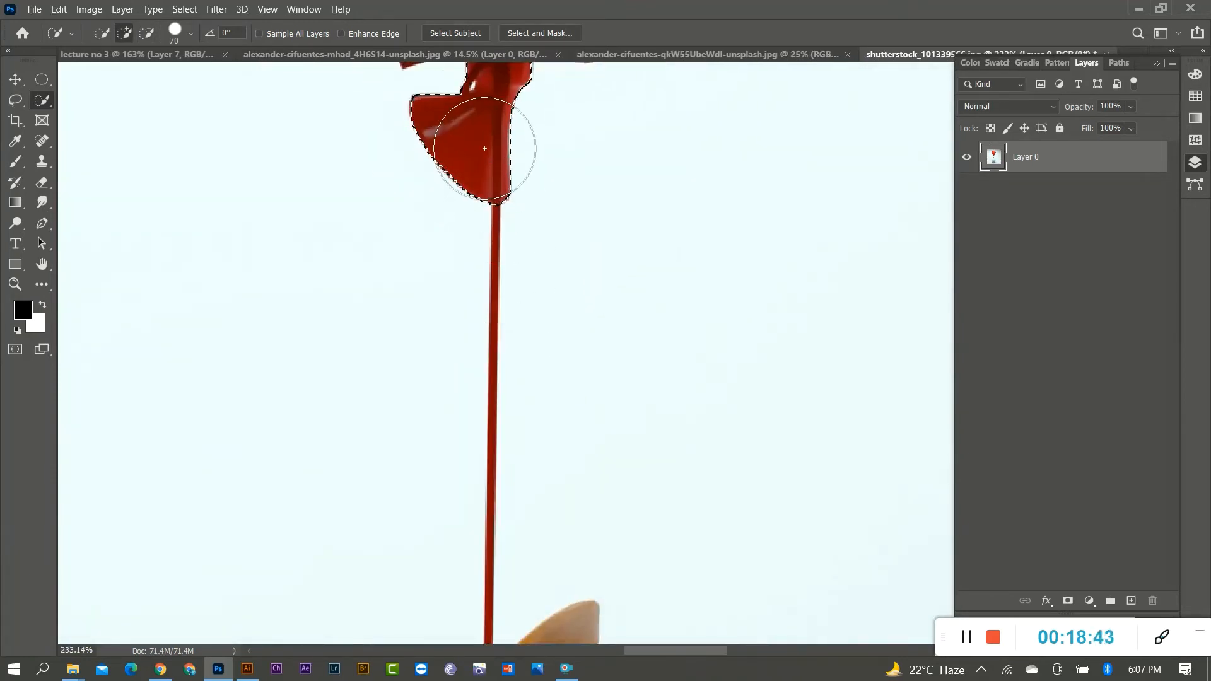
key(bracketleft)
key(bracketleft)
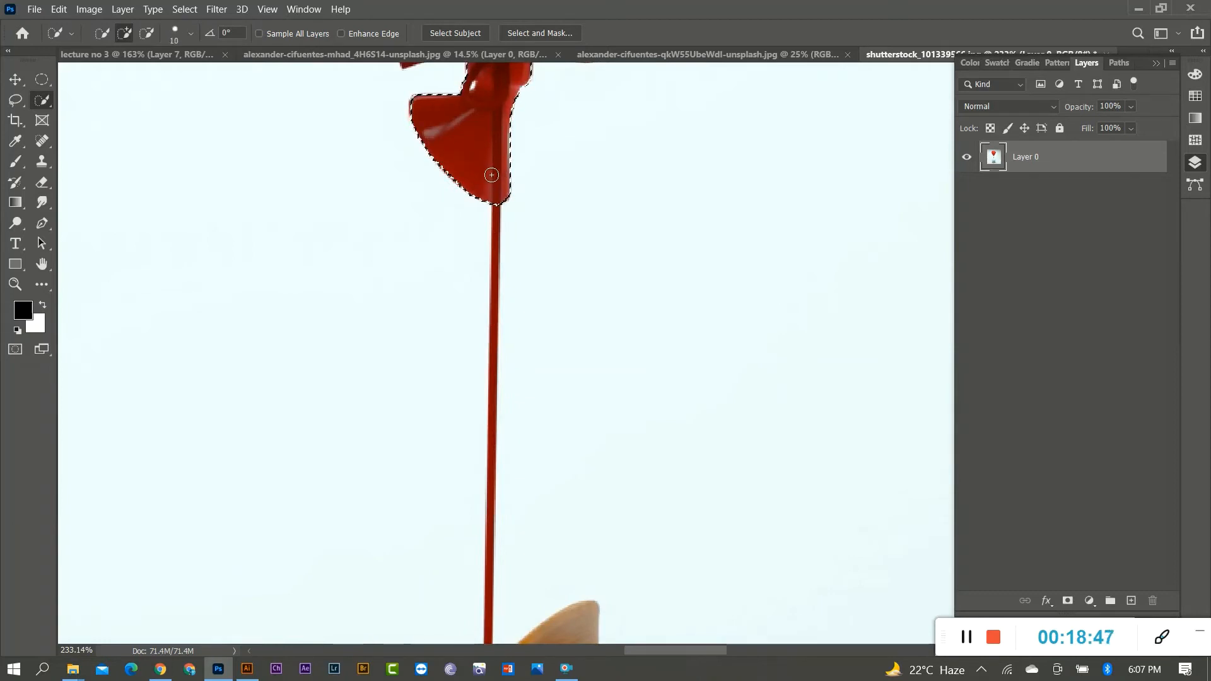
scroll(491, 175, down, 2)
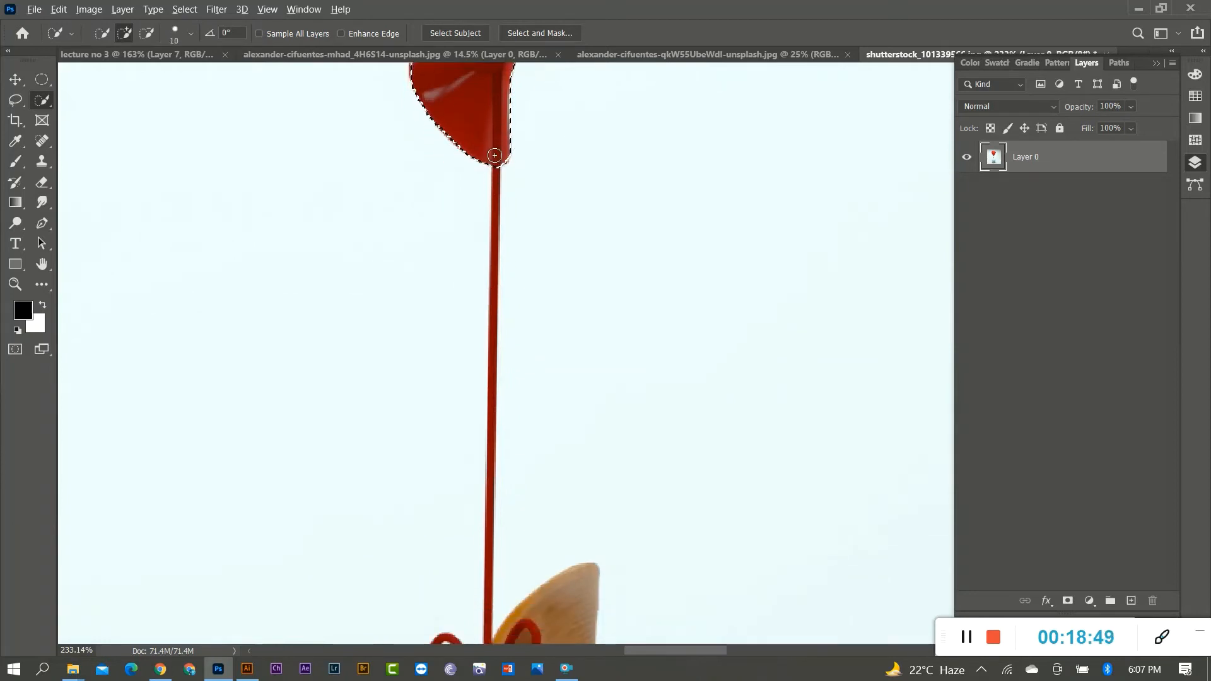
key(alt)
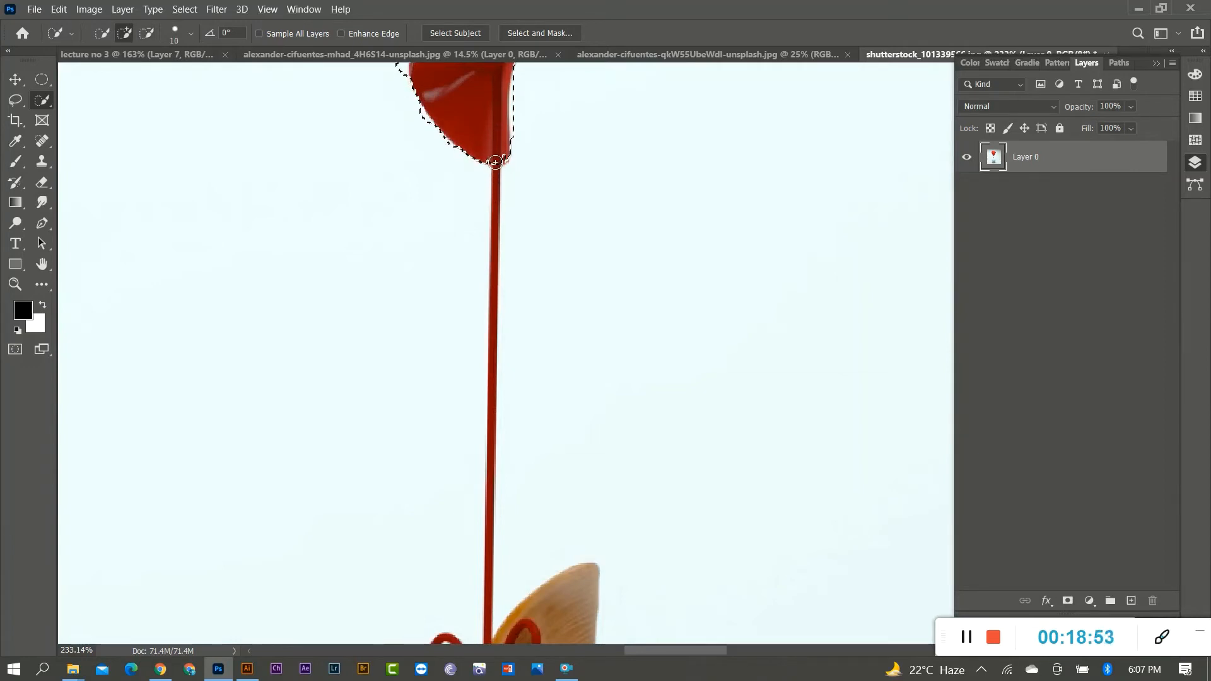
drag(495, 178, 496, 229)
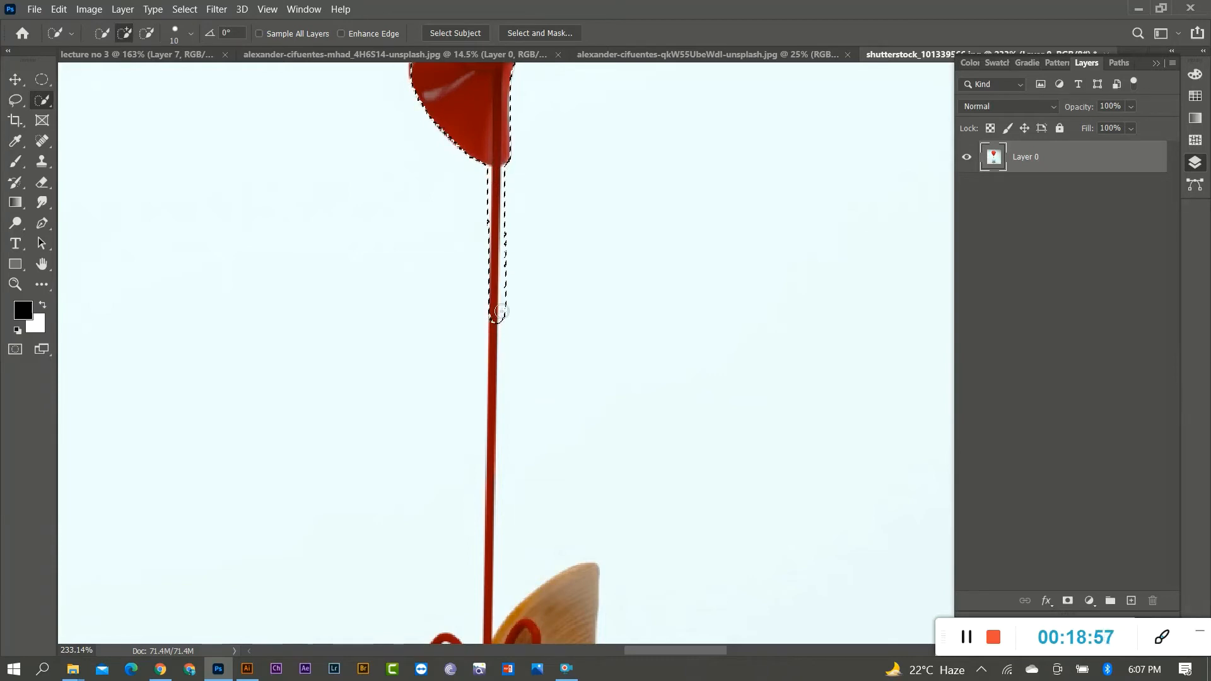
scroll(498, 290, down, 2)
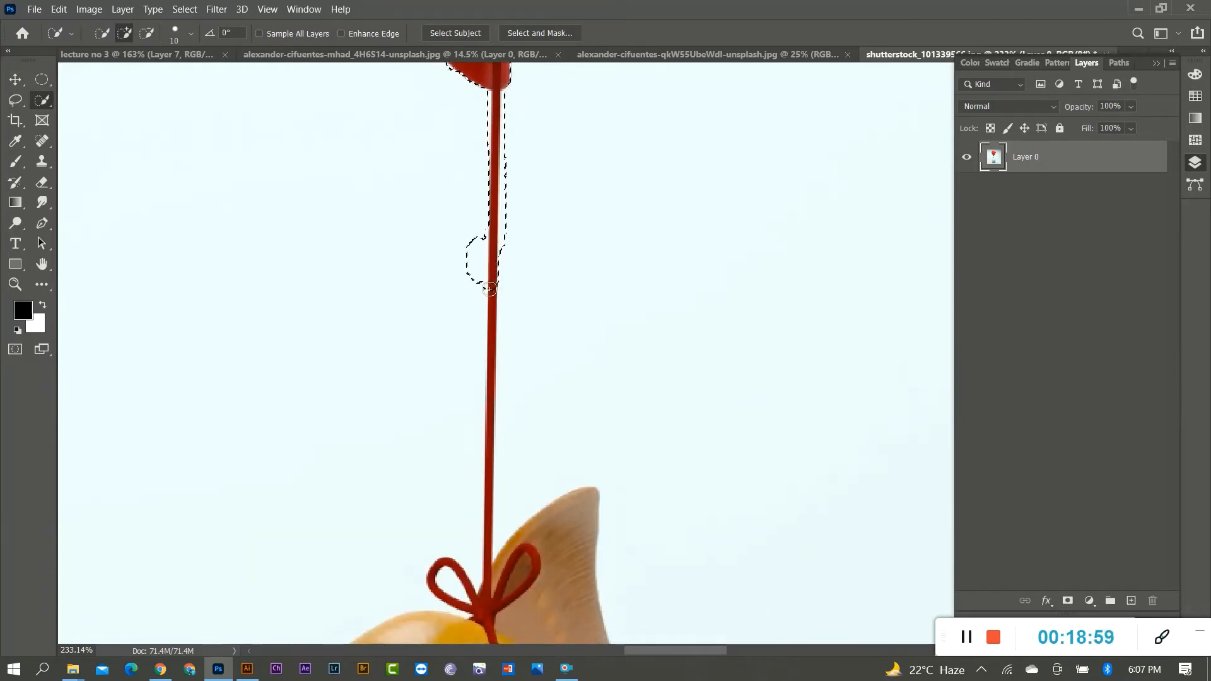
drag(489, 331, 489, 400)
scroll(479, 391, down, 2)
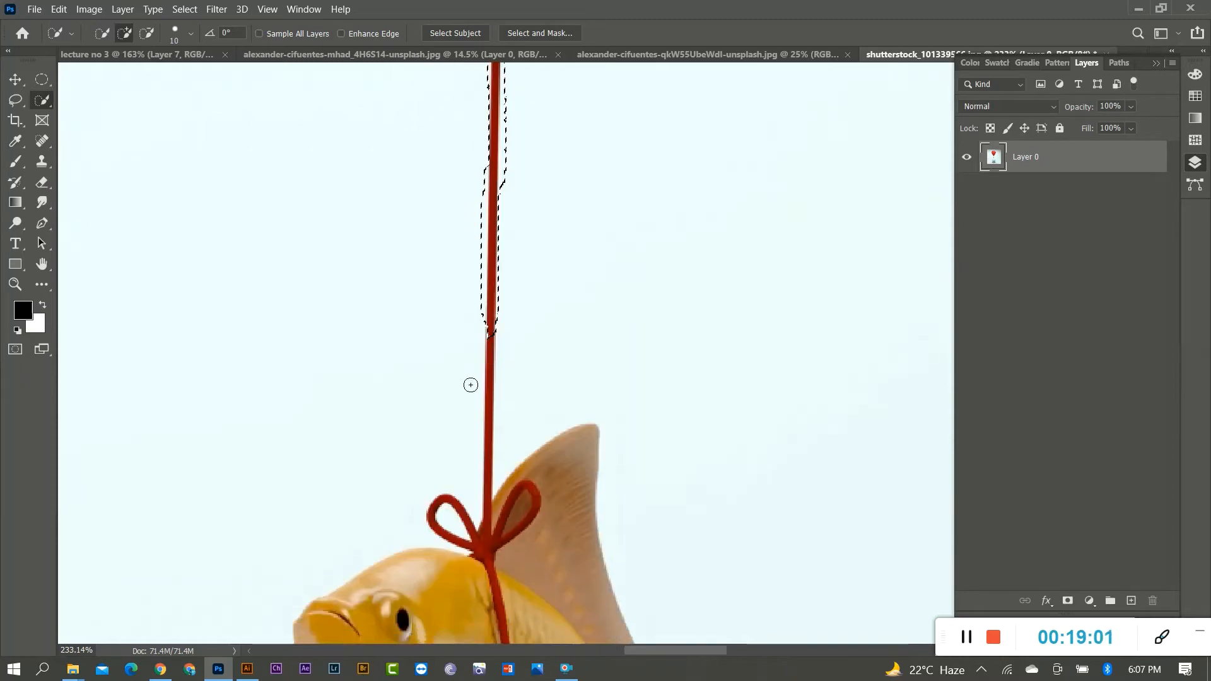
mouse_move(490, 328)
mouse_down()
mouse_move(488, 486)
mouse_move(510, 545)
mouse_up()
Check the selection edge along the red string and reduce the Quick Selection brush size to 4
scroll(494, 445, down, 5)
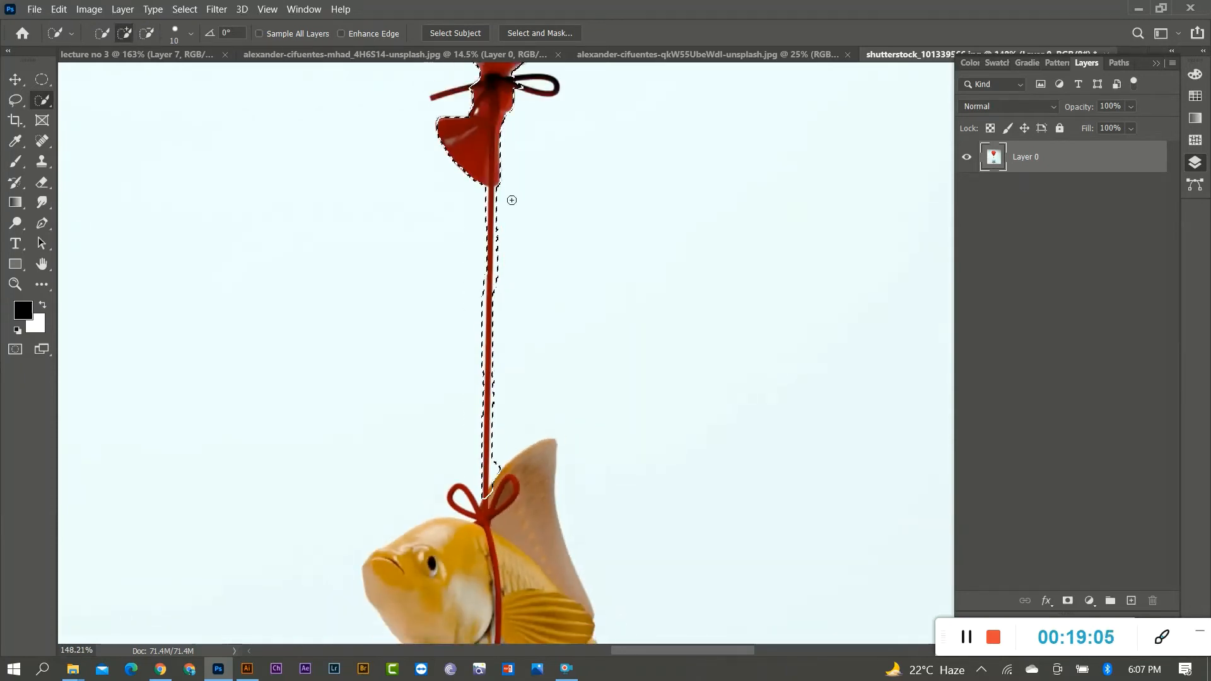
scroll(505, 264, up, 8)
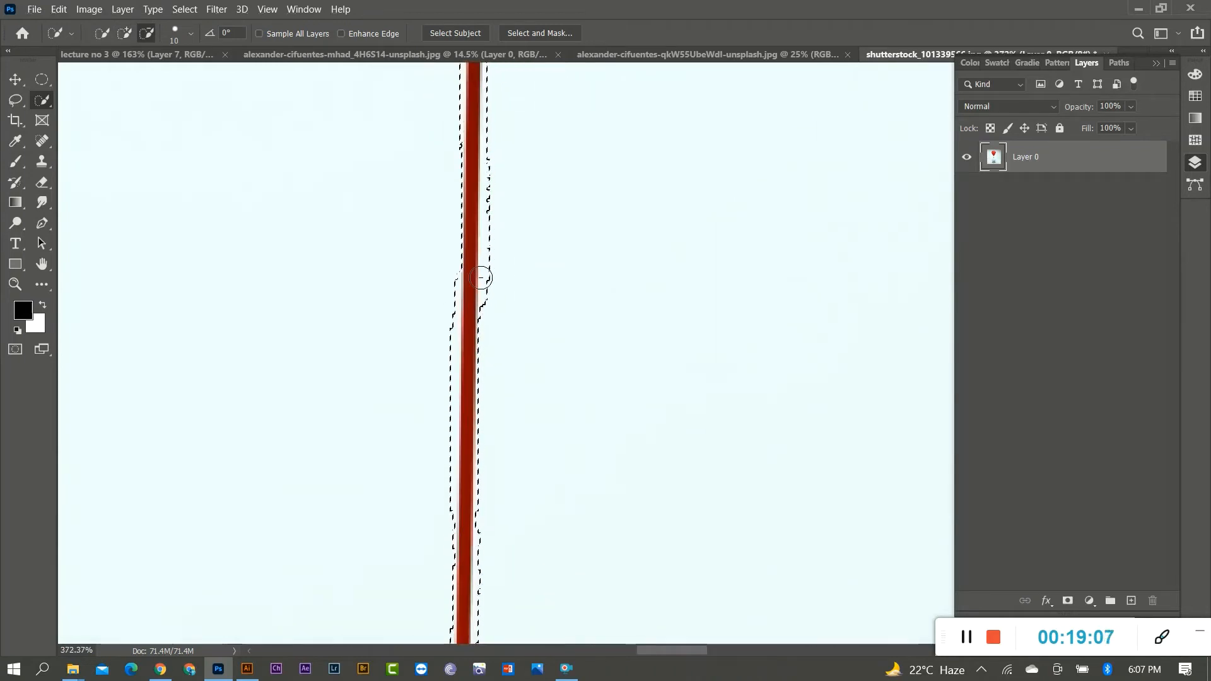
key([)
scroll(473, 270, up, 6)
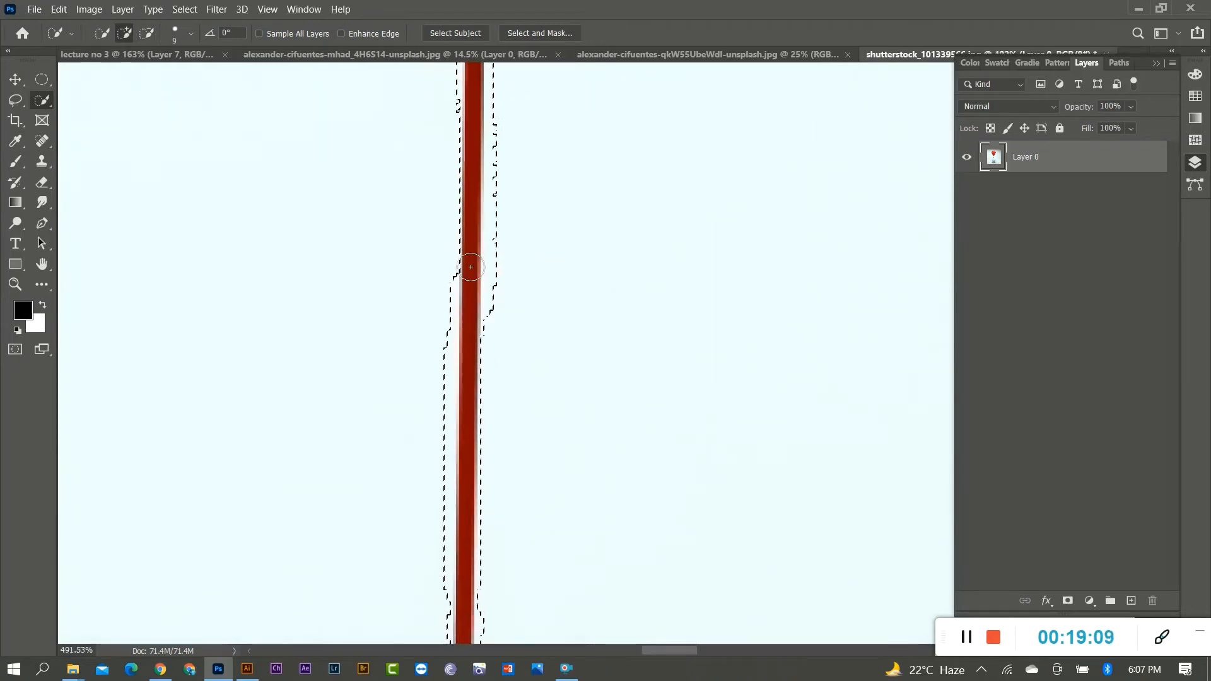
key(bracketleft)
key(bracketleft)
key(bracketleft)
key(bracketleft)
key(bracketleft)
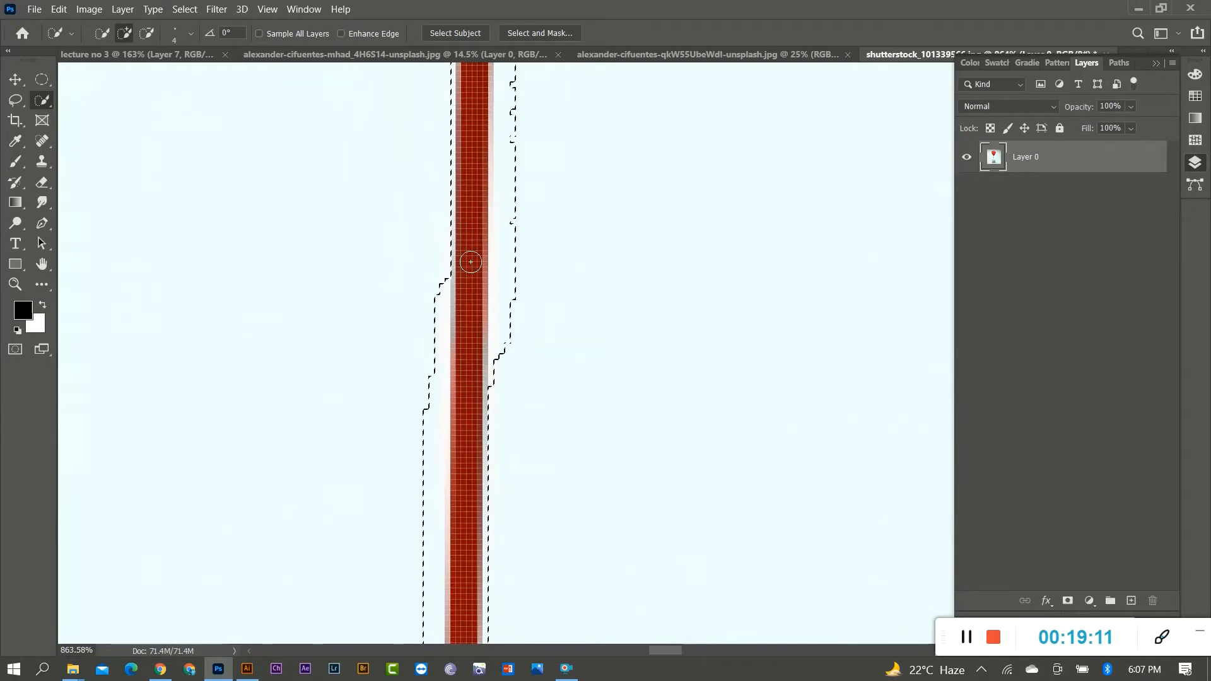
Undo the loose selection along the red string back up to the balloon's knot
click(460, 395)
key(ctrl+z)
scroll(469, 346, down, 6)
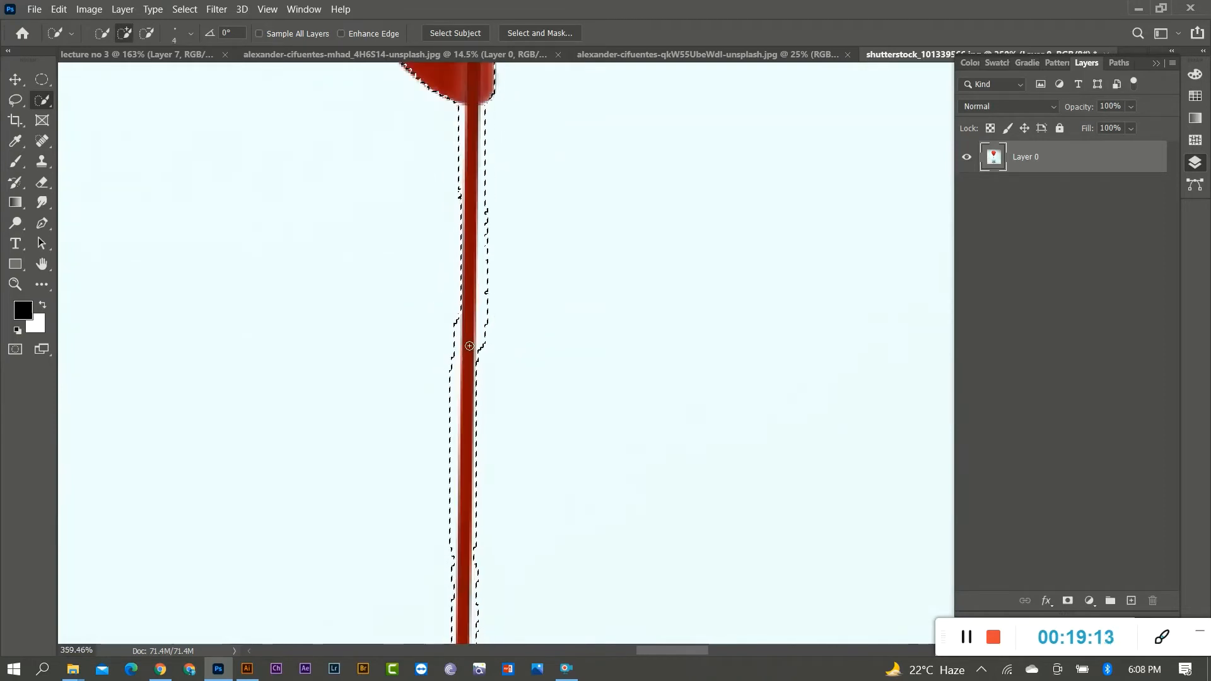
scroll(475, 158, up, 3)
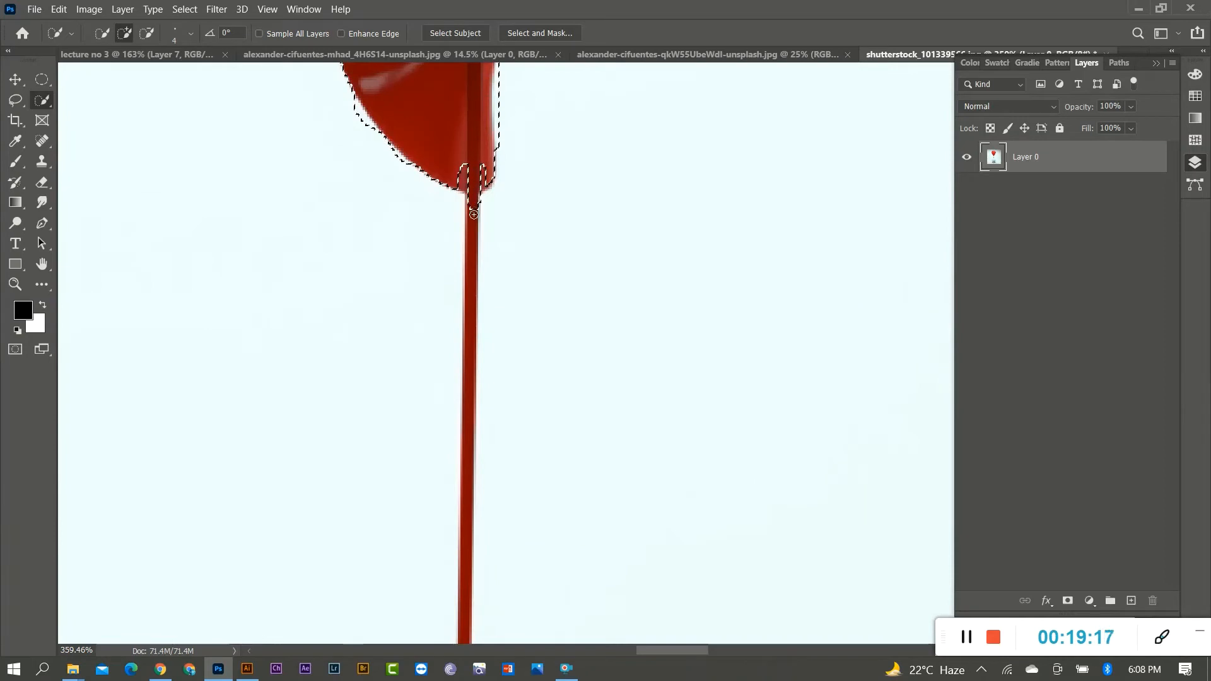
Try to reselect the red string from the balloon's knot downwards with the size 4 brush
drag(473, 229, 473, 472)
scroll(480, 366, down, 3)
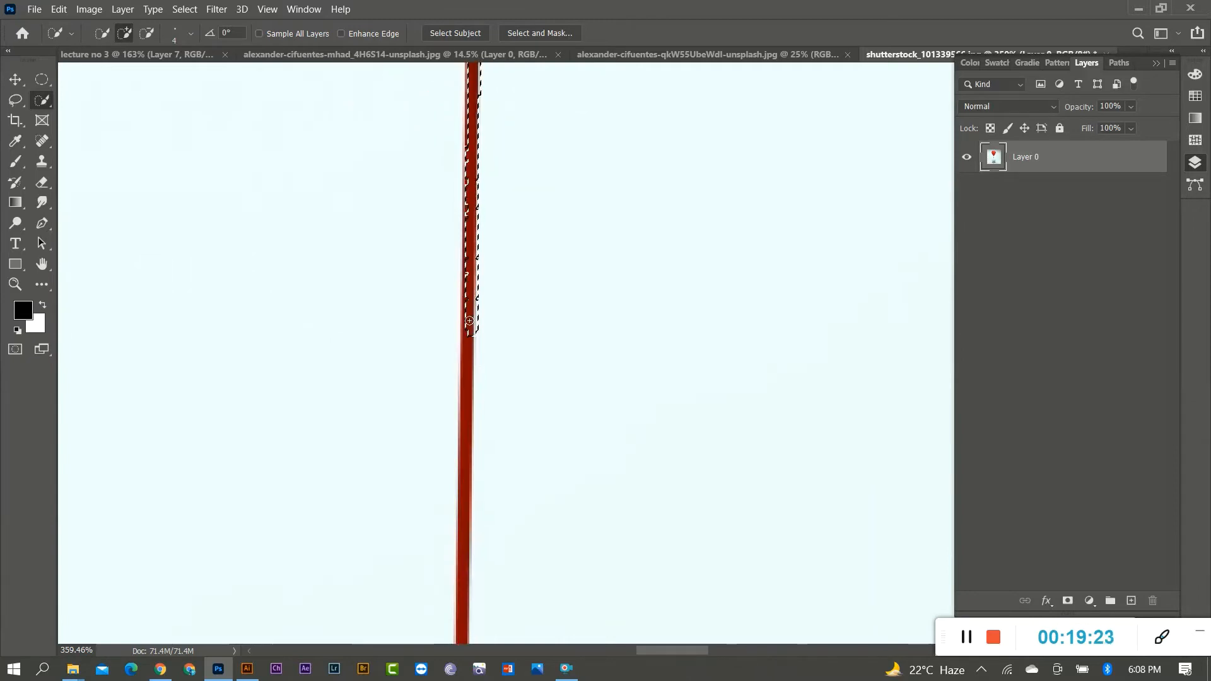
drag(471, 412, 476, 459)
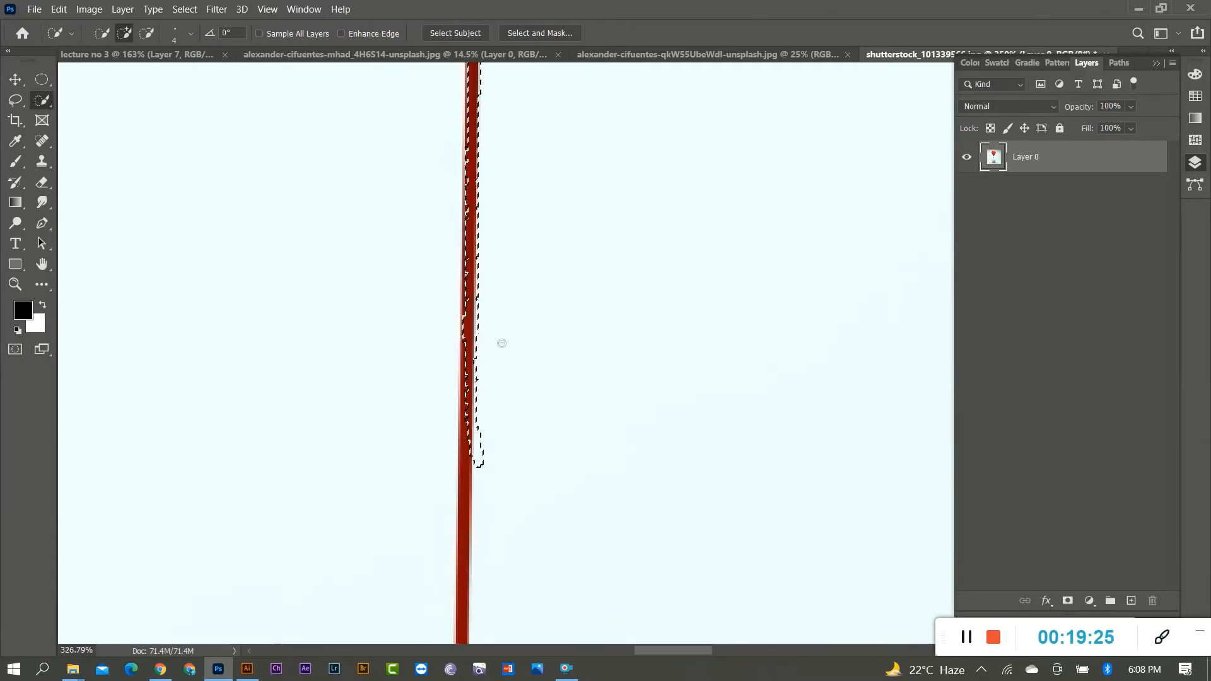
scroll(511, 350, down, 5)
scroll(515, 350, up, 2)
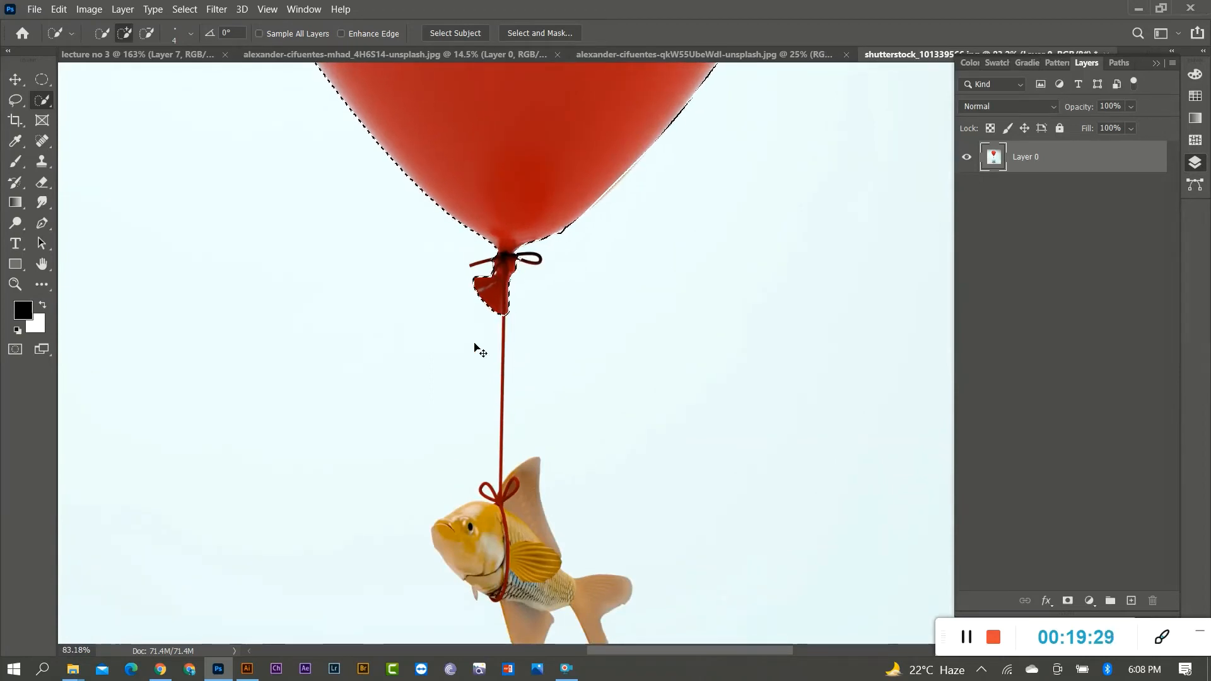
Copy the selected balloon to a new layer and move the copy to the left of the original balloon
scroll(514, 327, down, 4)
scroll(515, 327, down, 3)
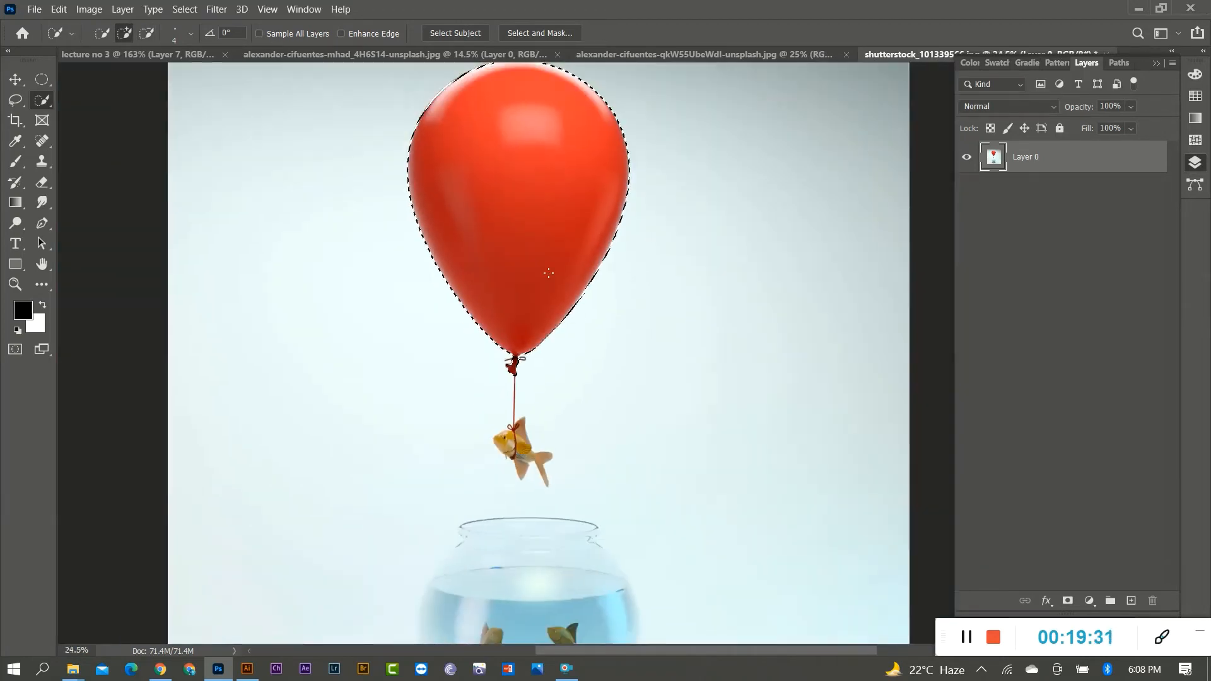
scroll(606, 328, down, 1)
scroll(578, 274, up, 1)
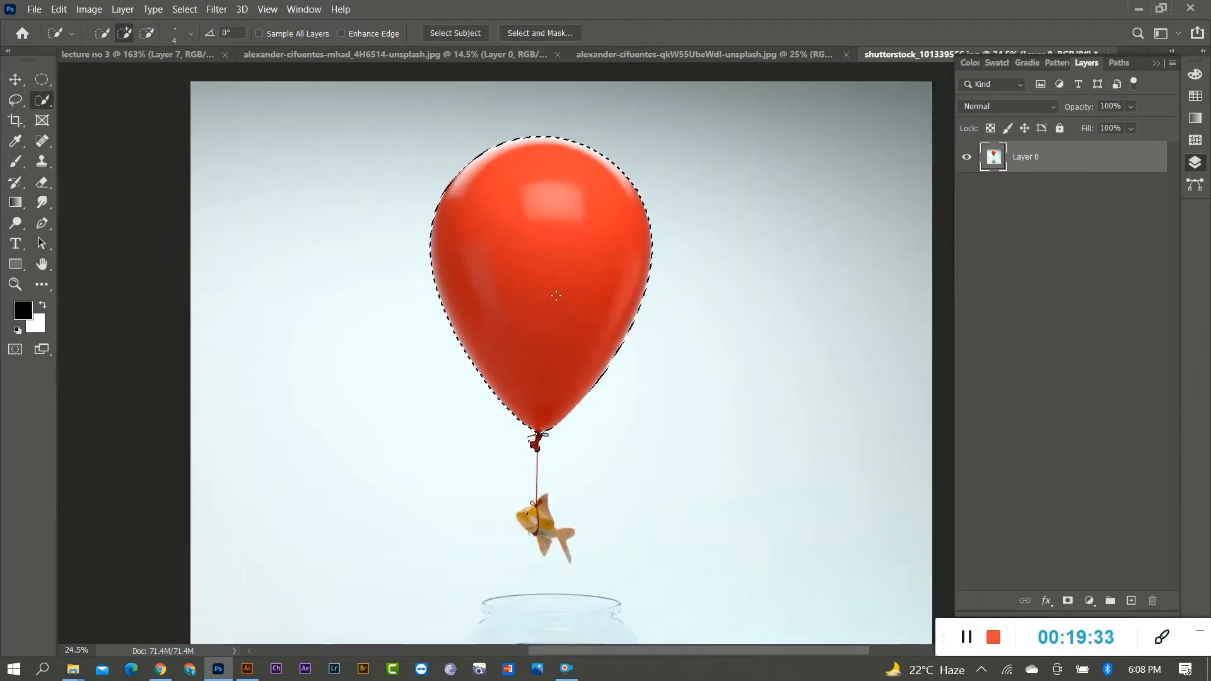
key(ctrl+j)
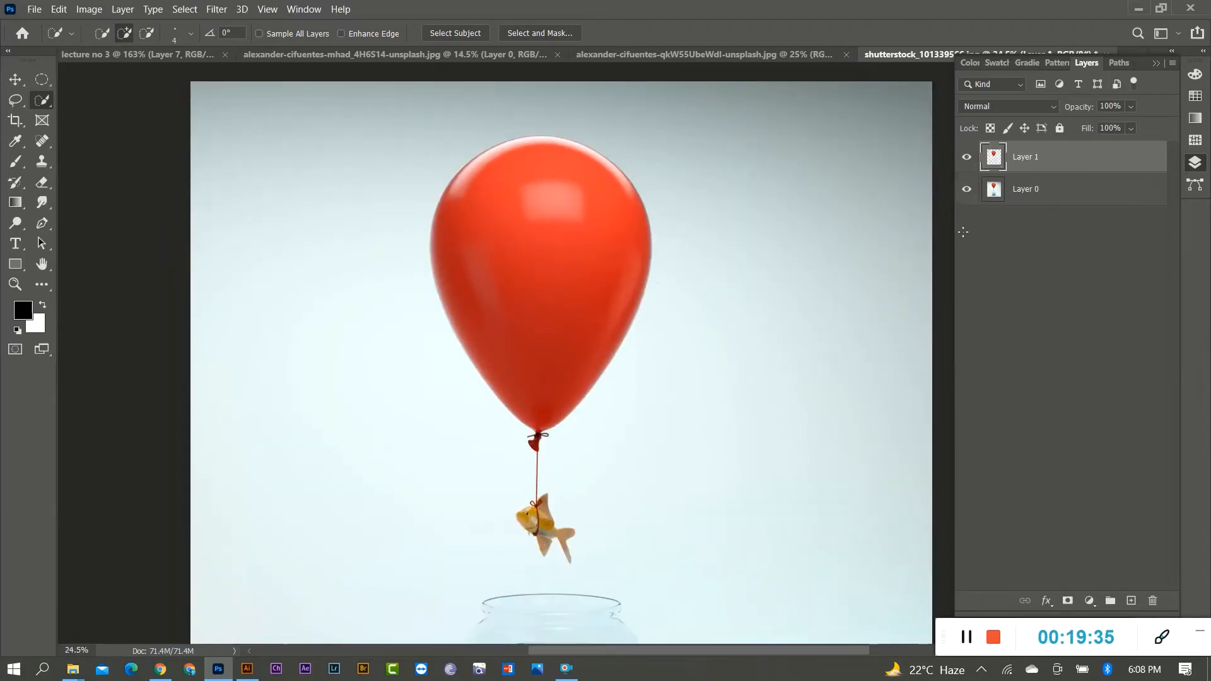
key(v)
drag(509, 266, 375, 284)
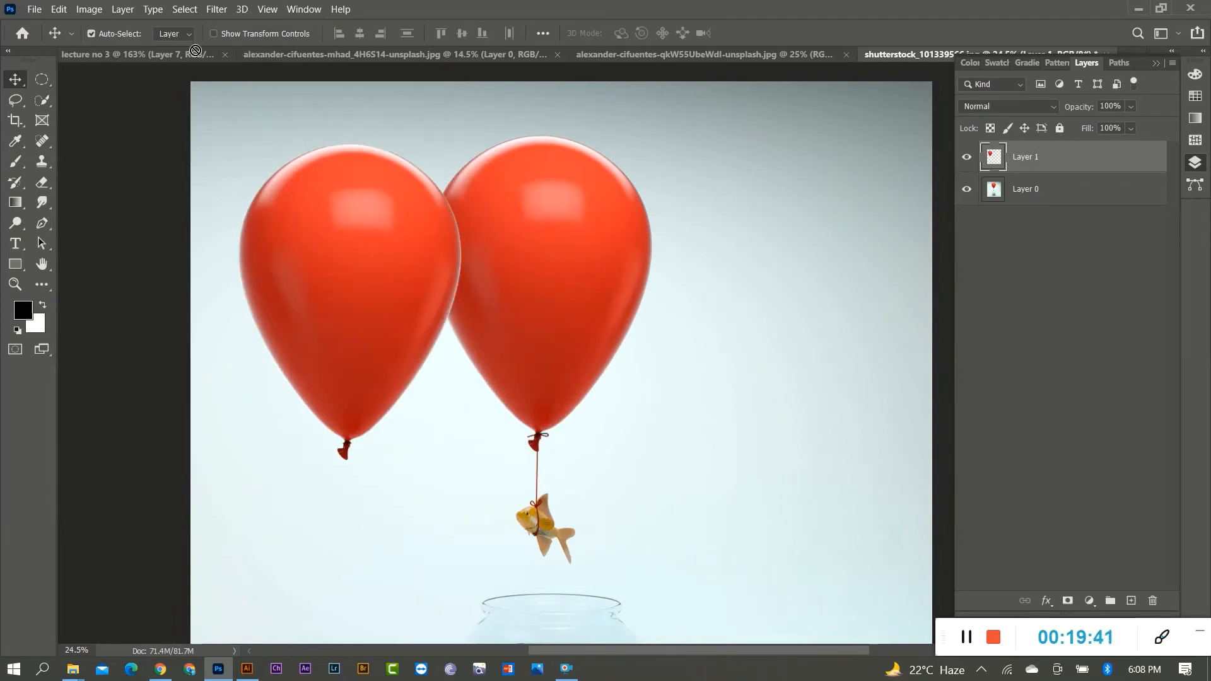
Bring the cut-out balloon into the lecture no 3 document and scale it to about 26%, left of the bottle's neck
drag(184, 54, 516, 338)
key(ctrl+0)
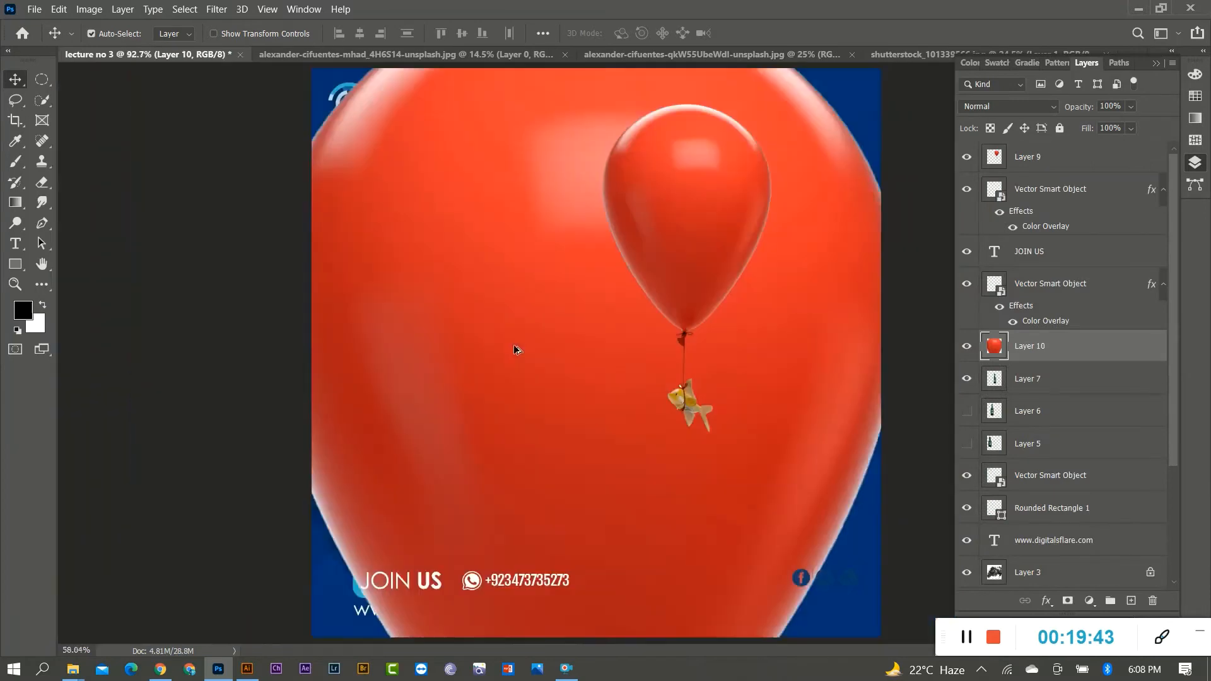
key(ctrl+t)
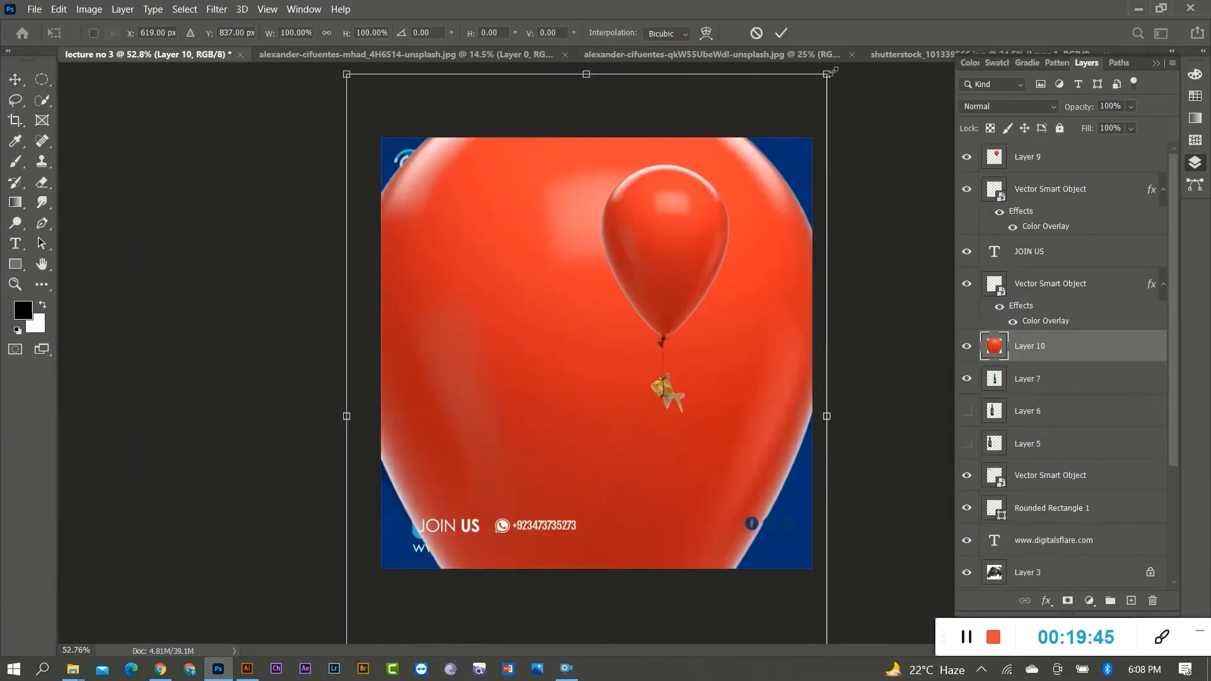
drag(830, 71, 650, 327)
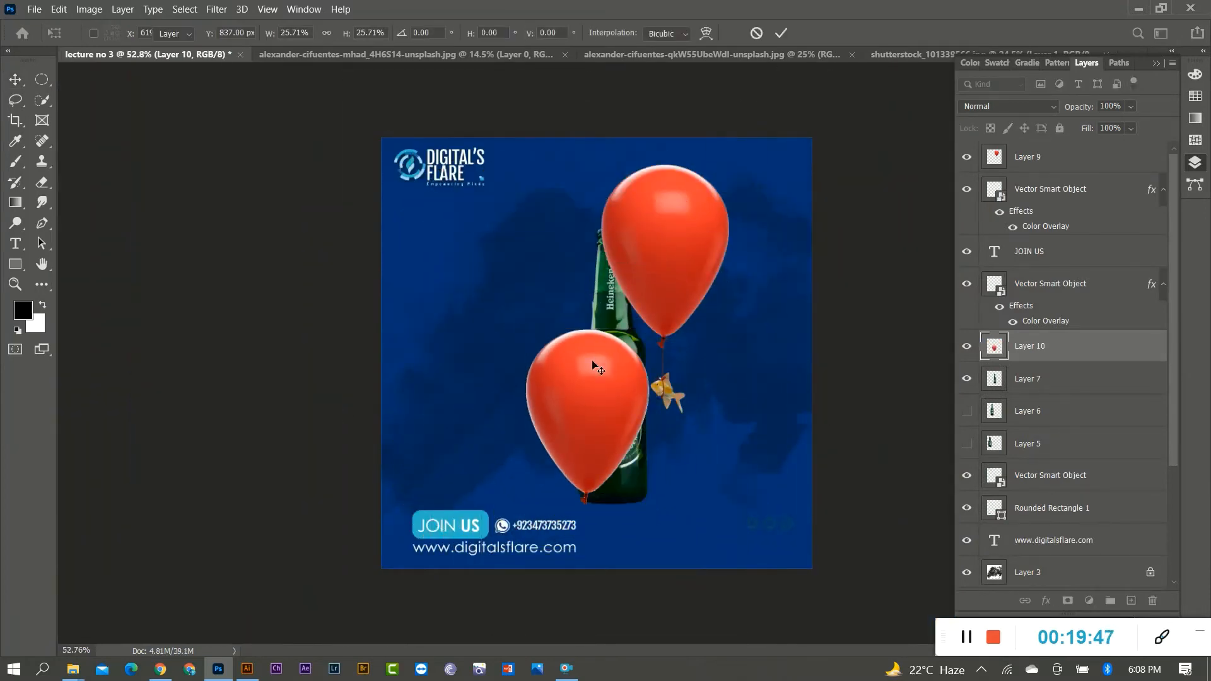
drag(593, 364, 538, 285)
key(Return)
Select Layer 4 in the background layers and fill it with white
scroll(987, 507, down, 3)
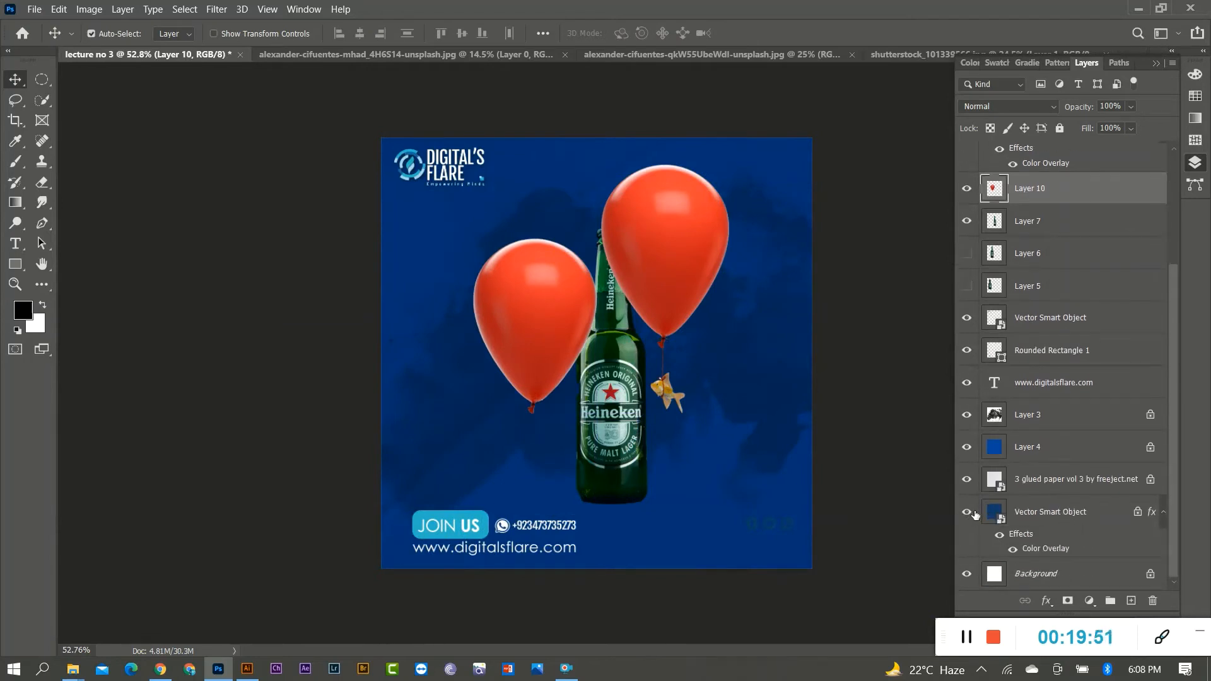
click(967, 514)
click(1030, 451)
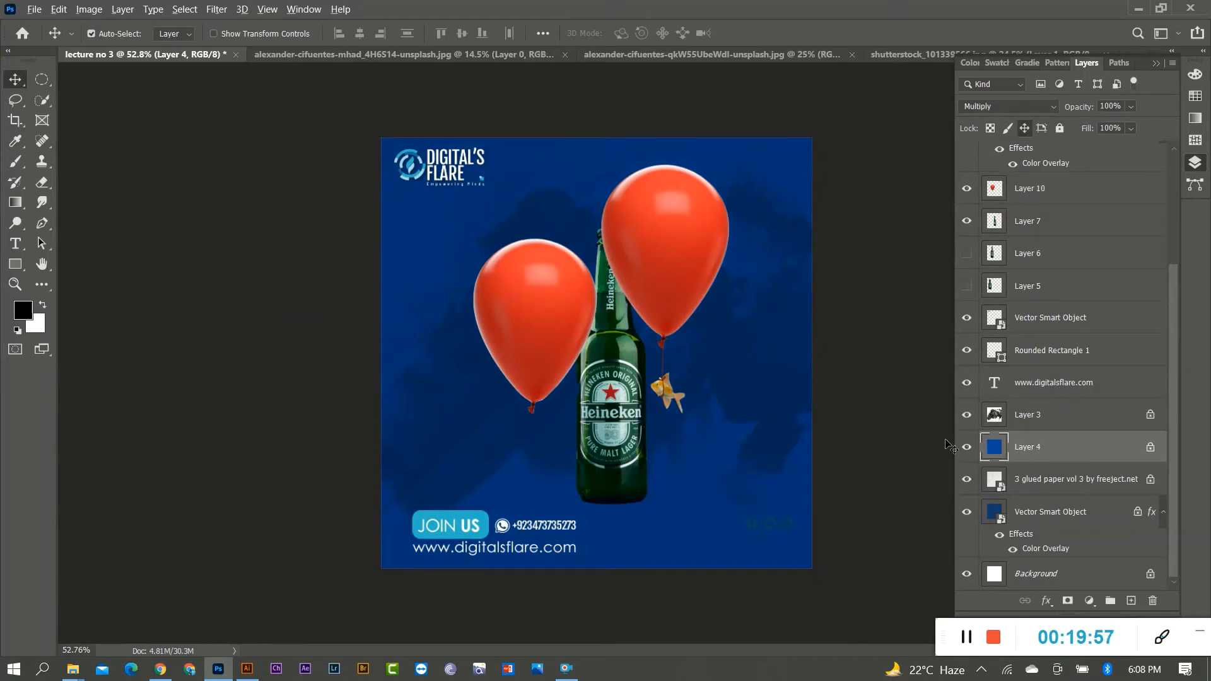
key(alt+BackSpace)
key(ctrl+BackSpace)
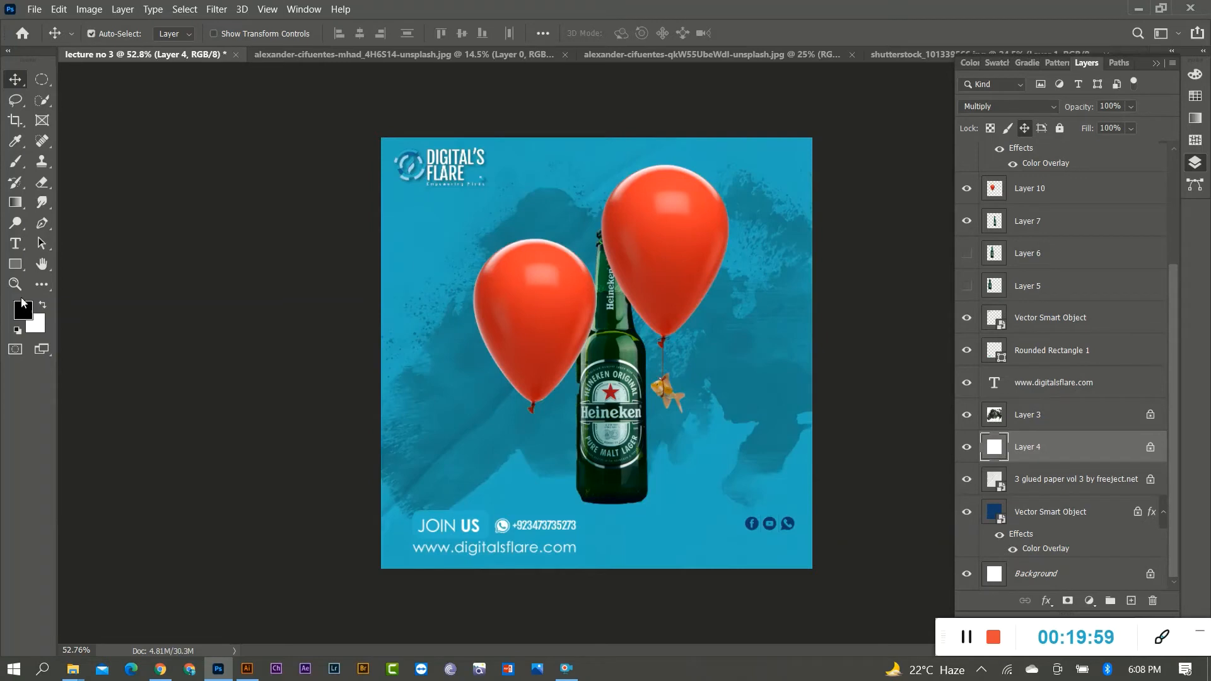
Set the foreground colour to orange and fill Layer 4 with it
click(22, 304)
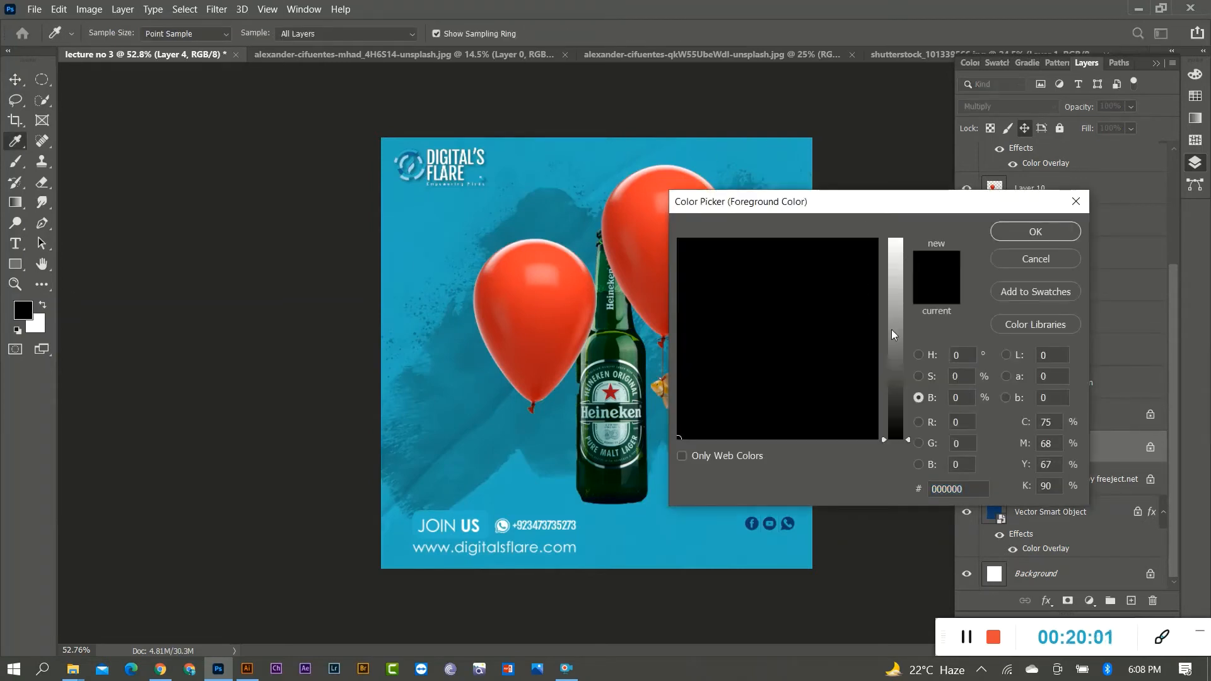
drag(891, 329, 891, 280)
drag(794, 281, 695, 232)
click(1035, 231)
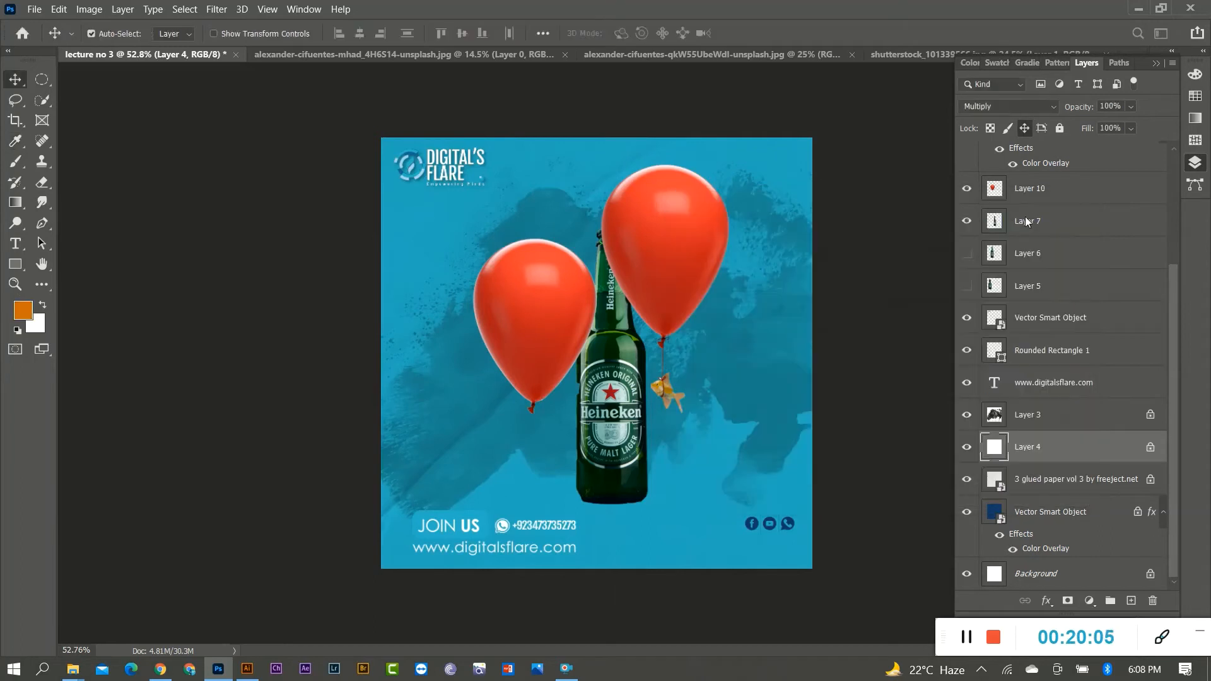
key(alt+BackSpace)
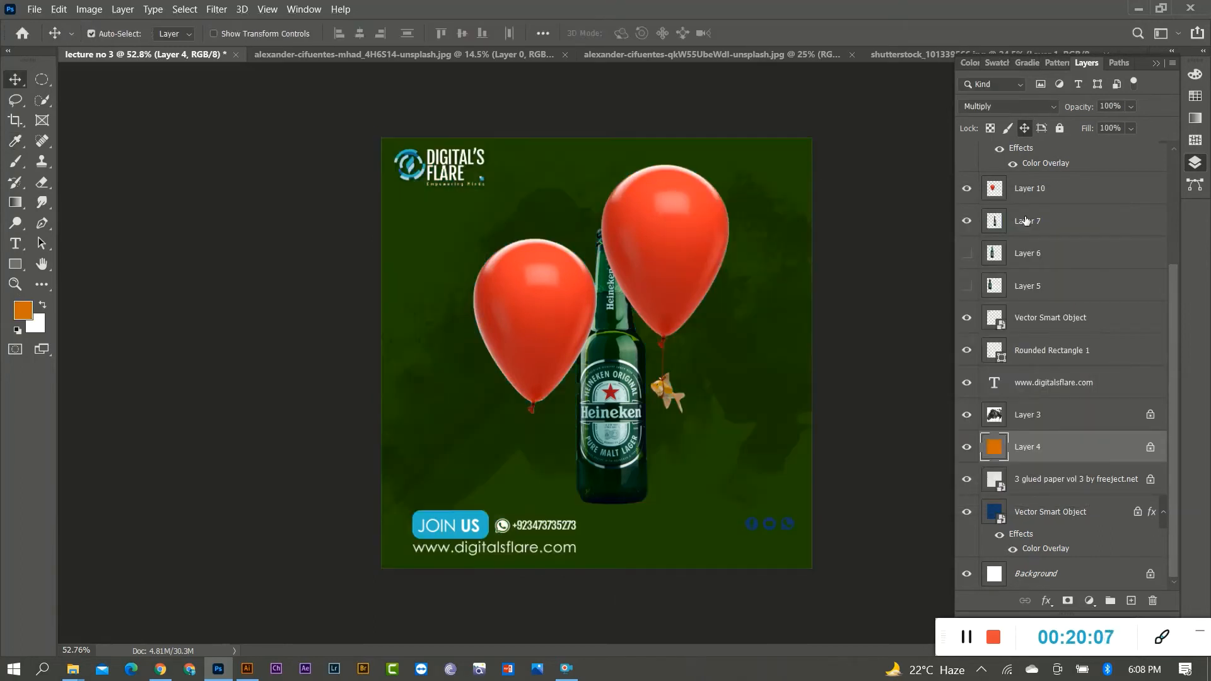
key(ctrl+BackSpace)
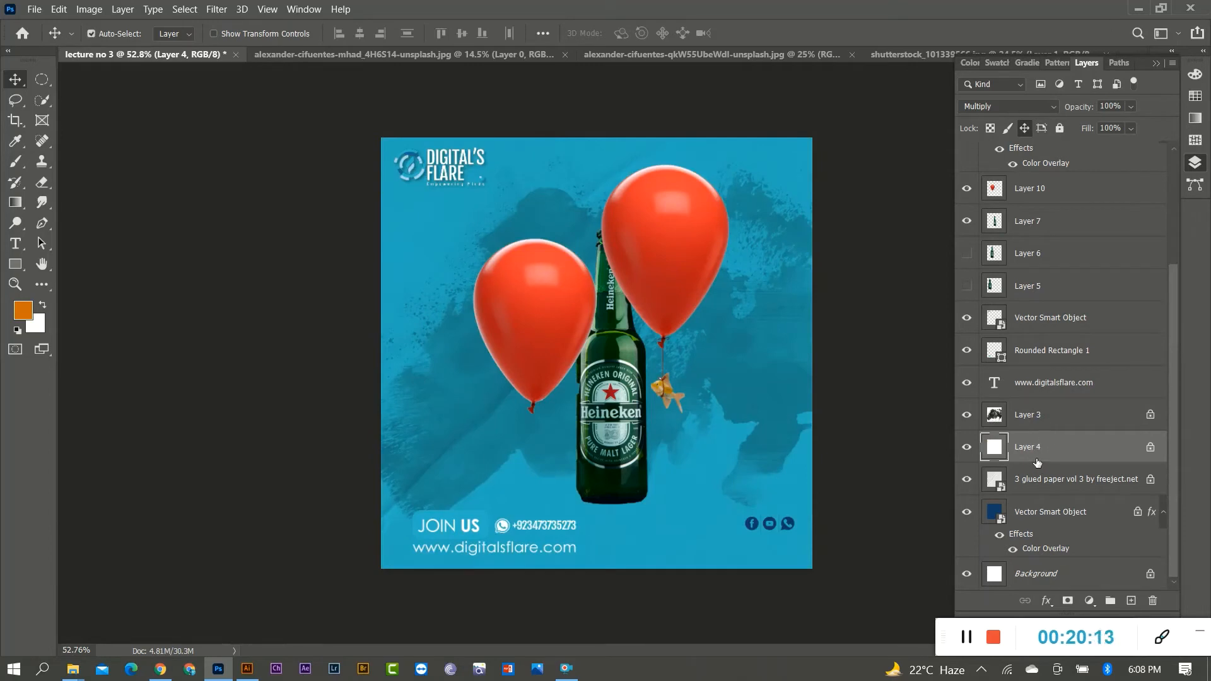
key(alt+BackSpace)
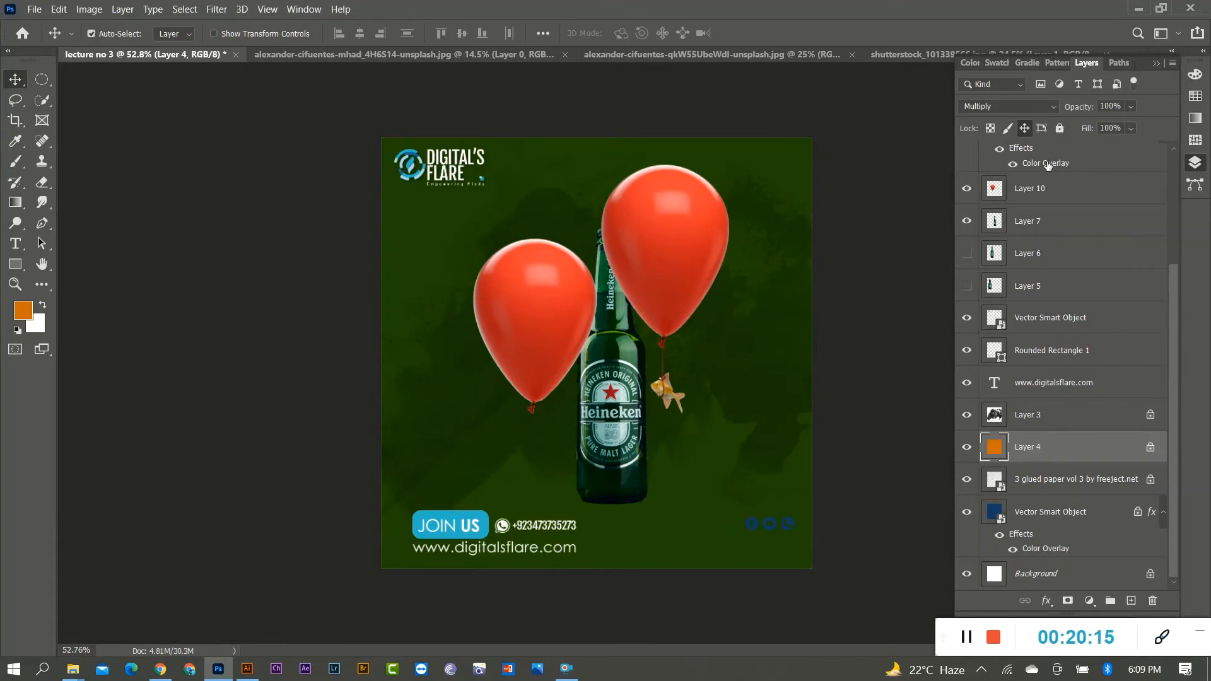
Set Layer 4's blend mode to Normal
click(1012, 108)
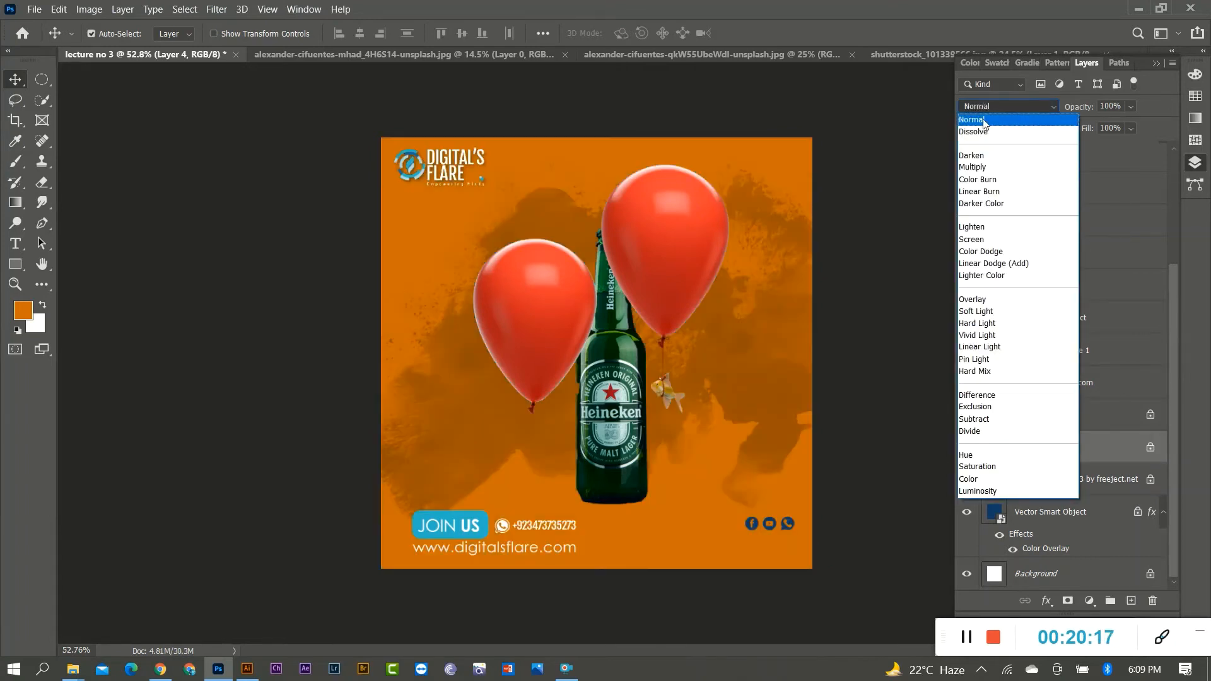
click(984, 122)
click(757, 410)
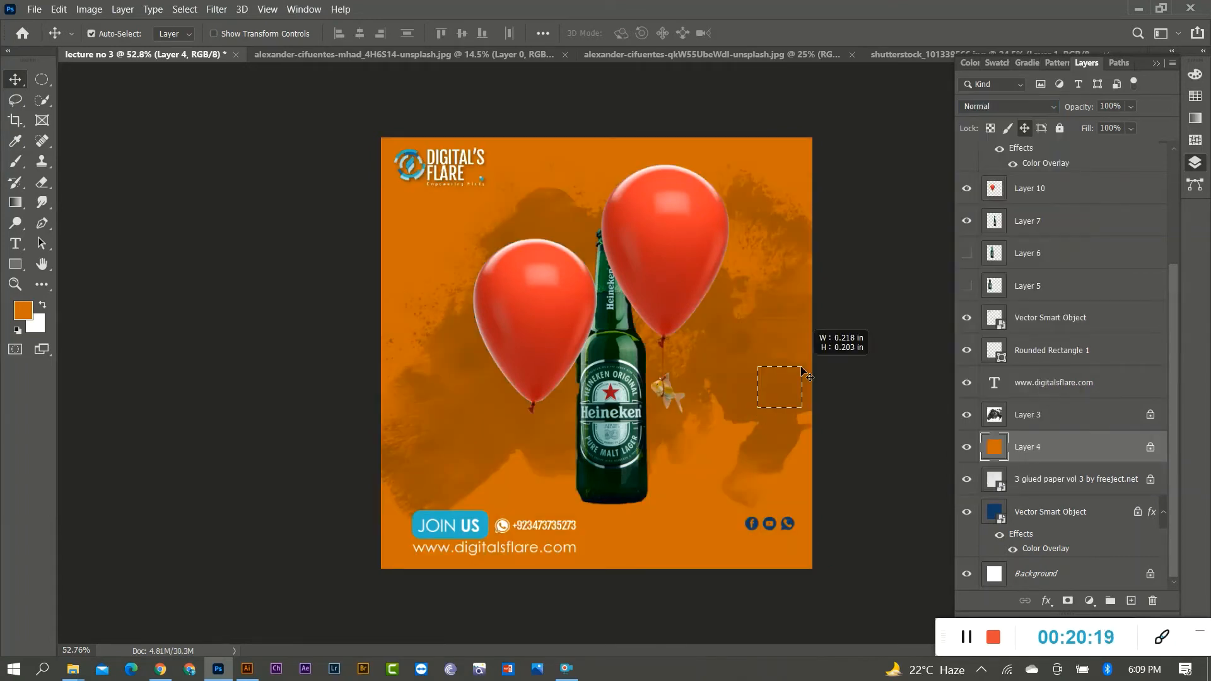
Check Layer 3's splatter texture by hiding and showing it, and lower its opacity to 8%
click(967, 416)
click(967, 416)
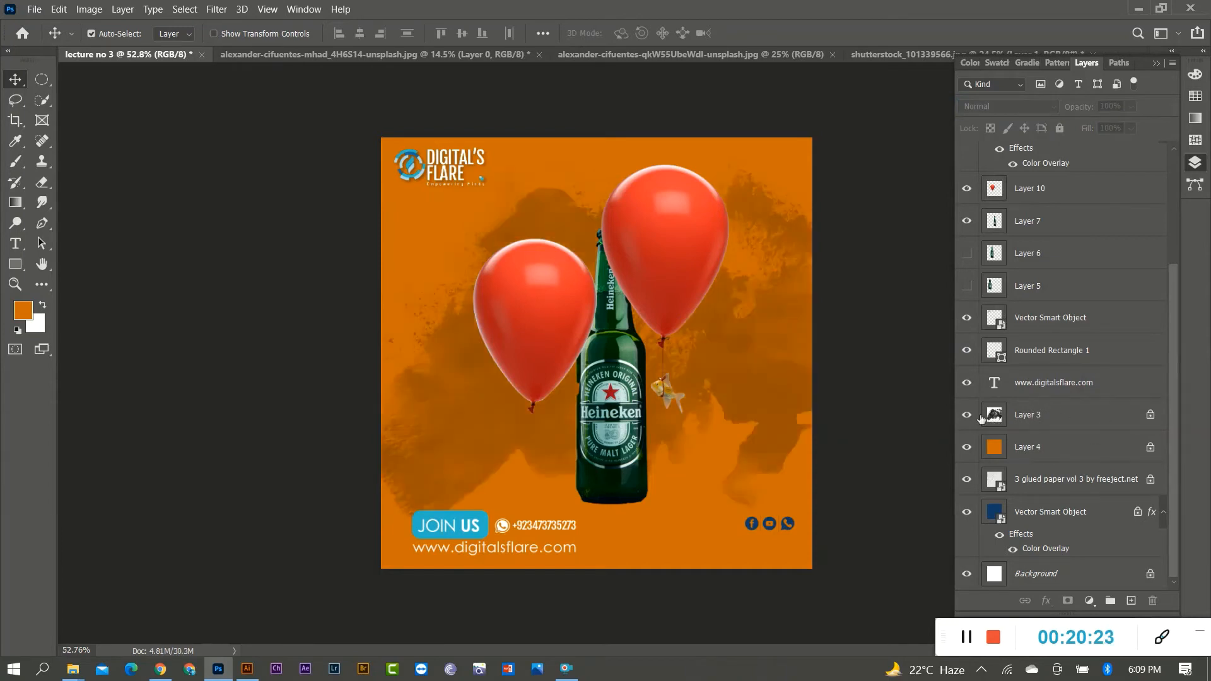
click(1022, 415)
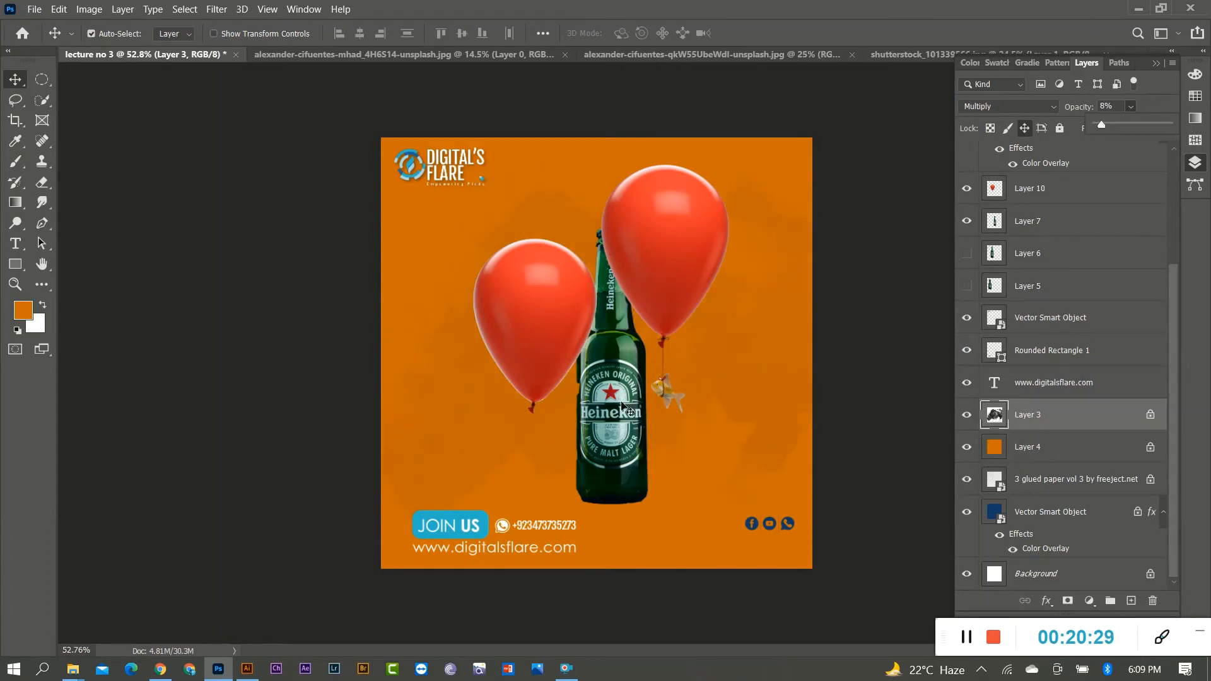
Move the large balloon with the goldfish slightly up and left, and the second balloon closer to the bottle
scroll(597, 379, up, 3)
drag(675, 274, 660, 249)
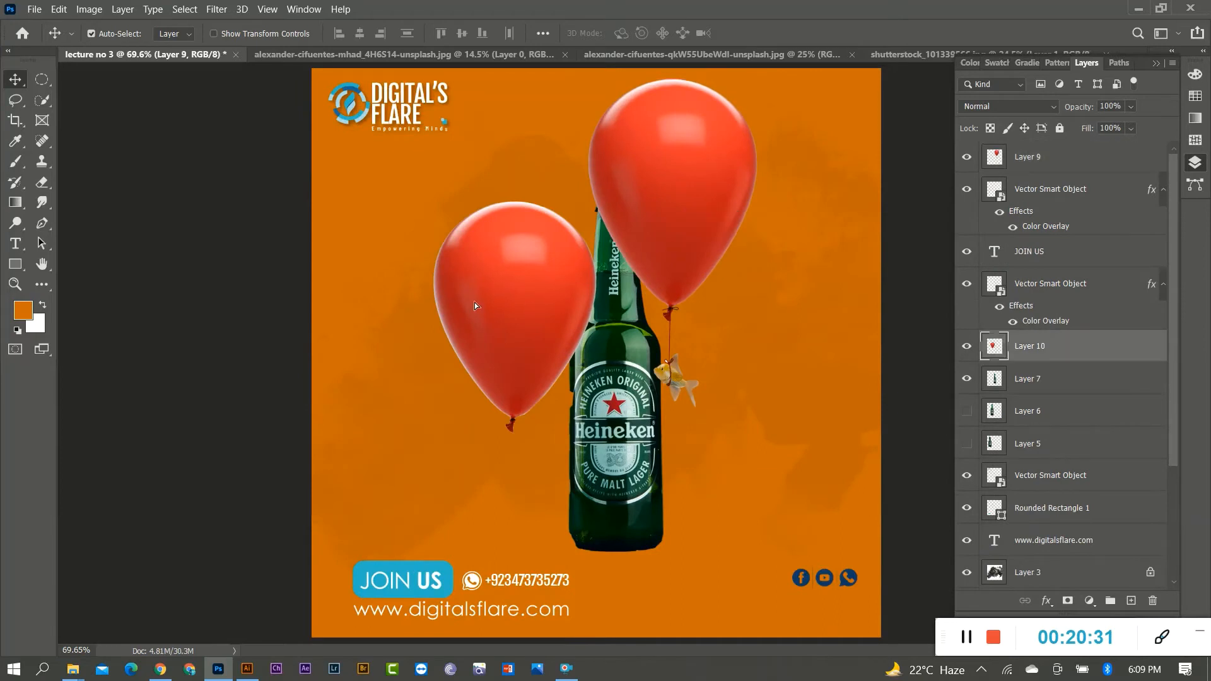
drag(474, 302, 576, 333)
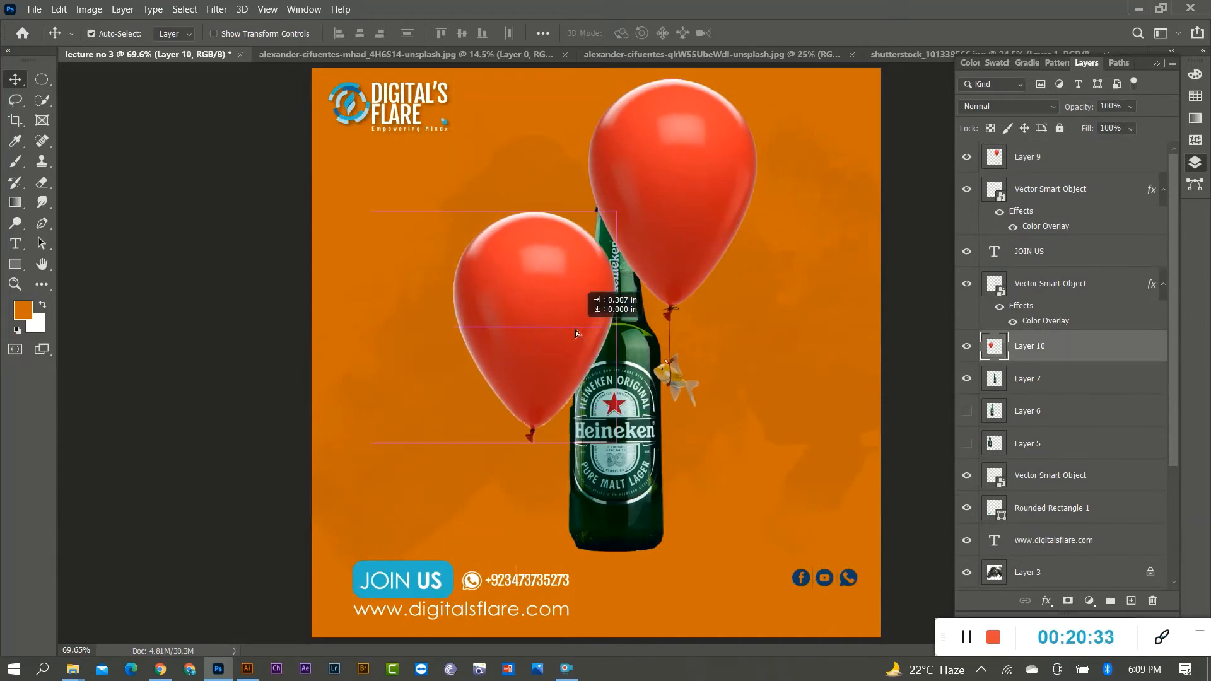
Scale the second balloon to about 64%, rotate it about -19°, and place it overlapping the bottle's neck
key(ctrl+t)
drag(621, 443, 568, 400)
drag(598, 250, 575, 231)
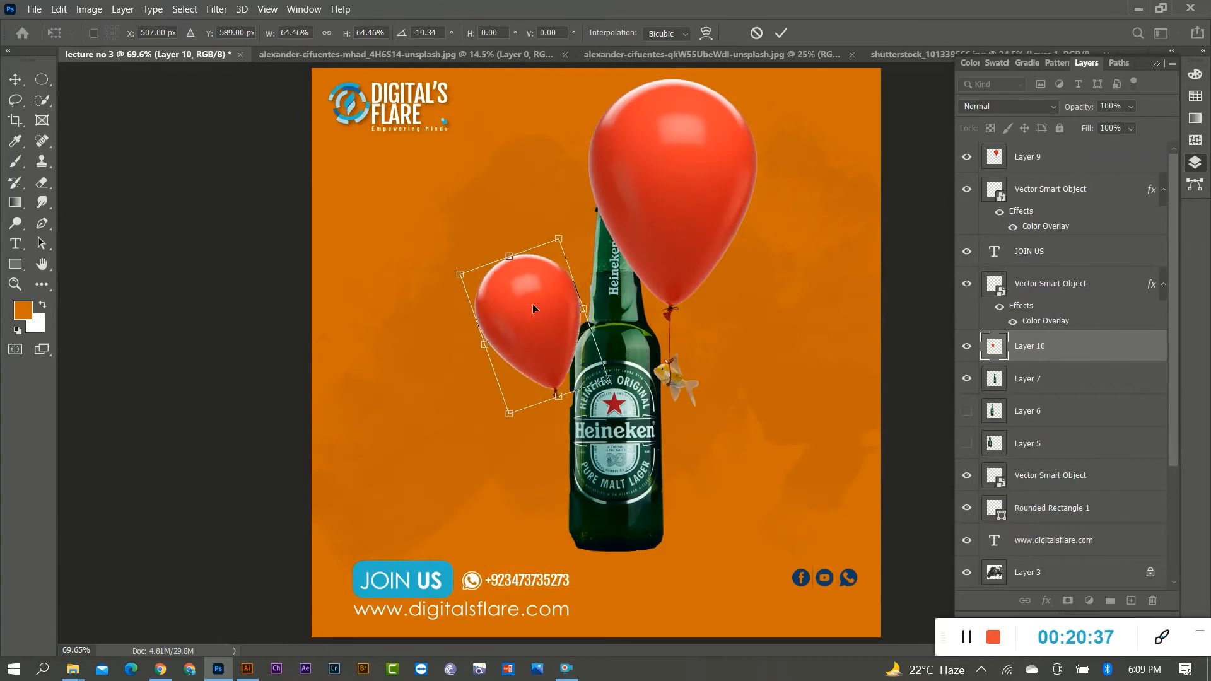
drag(533, 304, 565, 296)
key(Return)
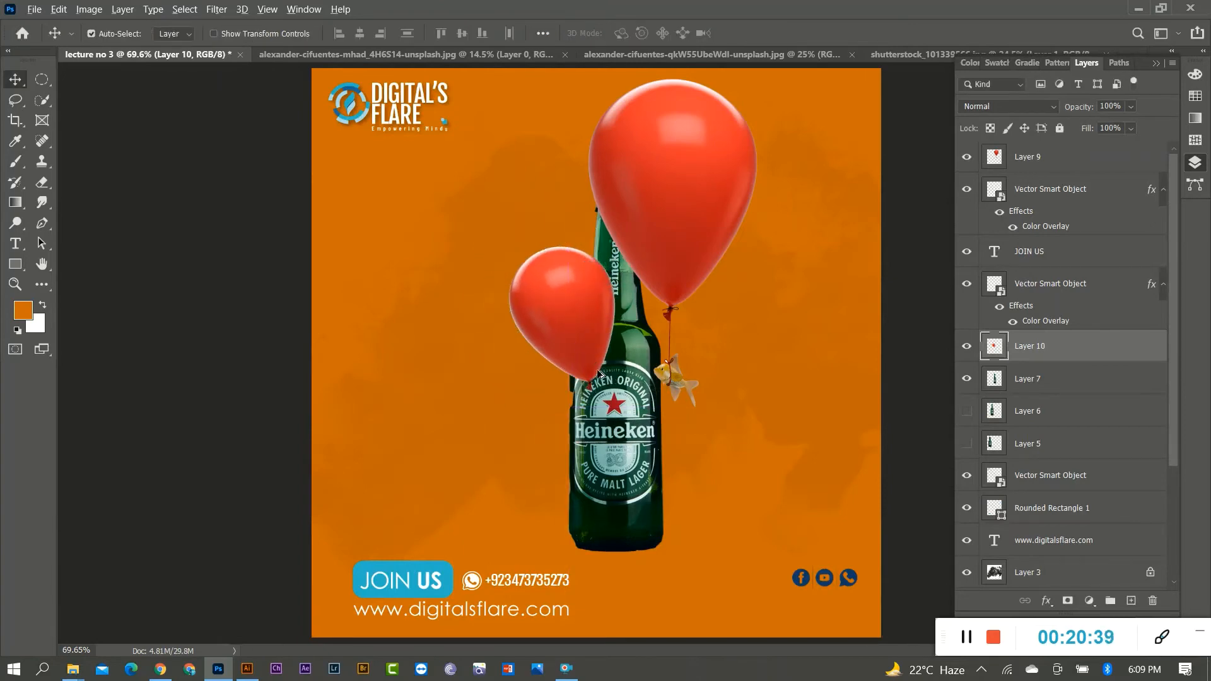
Move Layer 10 below Layer 5 so the small balloon sits behind the bottle, and shift it slightly up and left
scroll(593, 372, up, 1)
drag(569, 352, 553, 319)
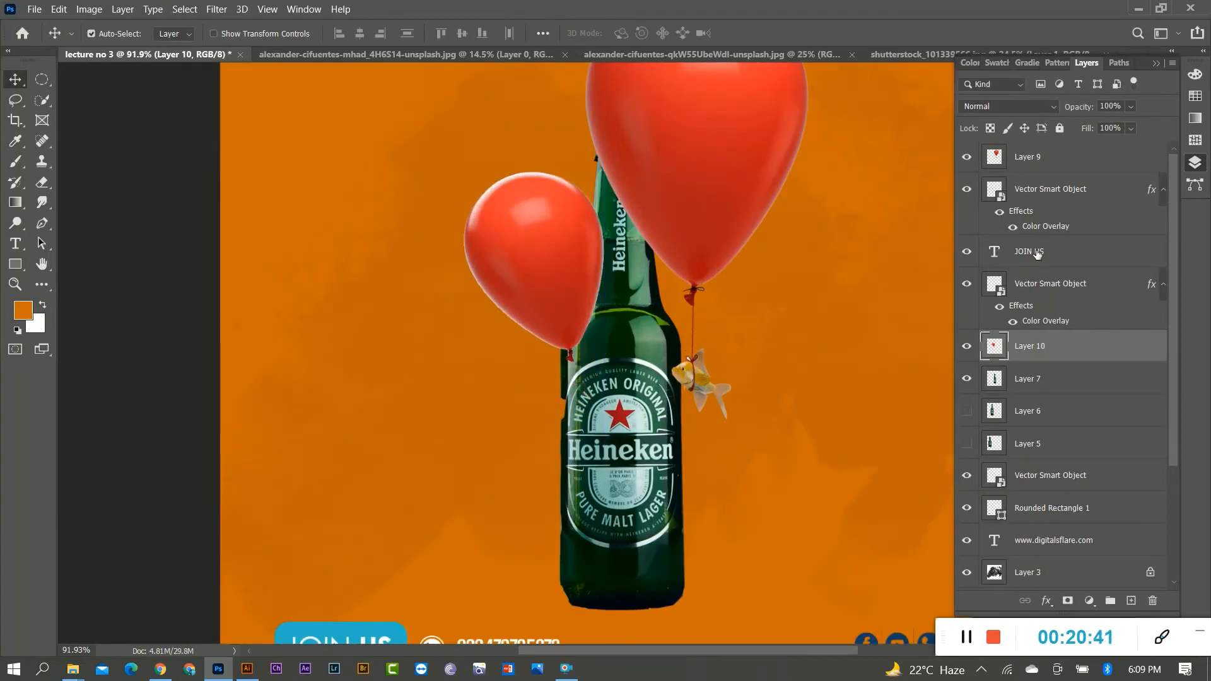
drag(1026, 347, 1030, 450)
mouse_move(534, 278)
mouse_down()
mouse_move(505, 262)
mouse_move(516, 267)
mouse_up()
Rotate the small balloon on Layer 10 by about -5.75° and move it slightly up beside the bottle's neck
scroll(564, 319, up, 5)
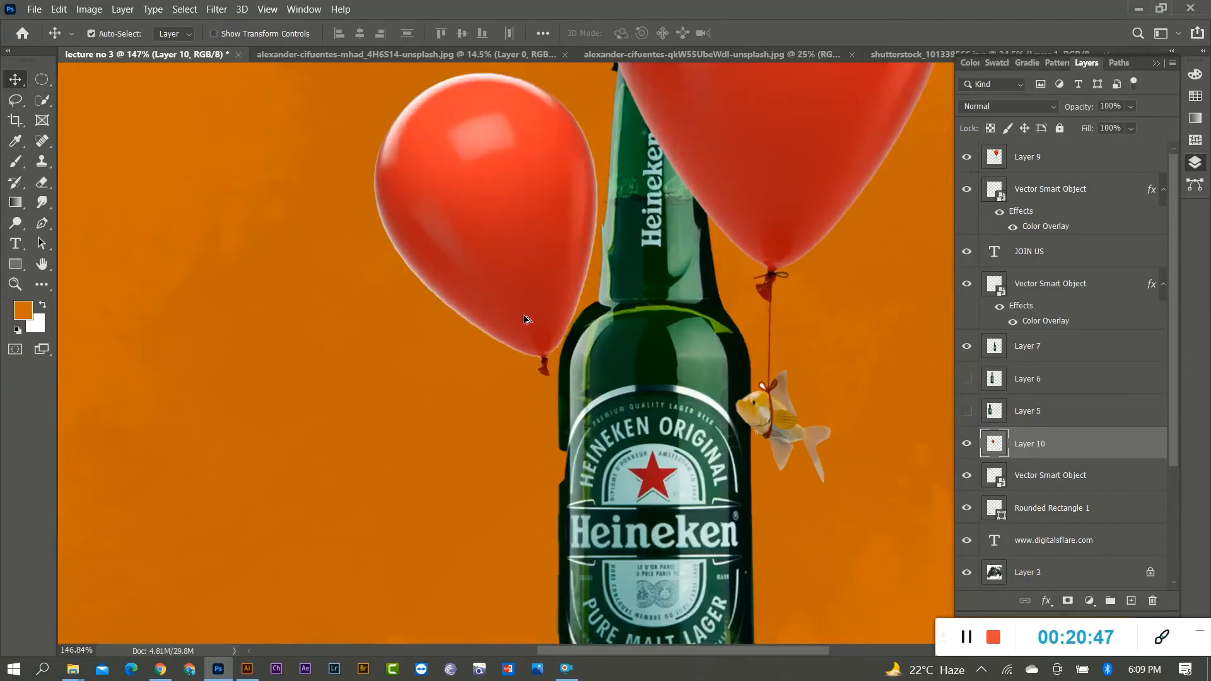
scroll(529, 321, down, 5)
key(ctrl+t)
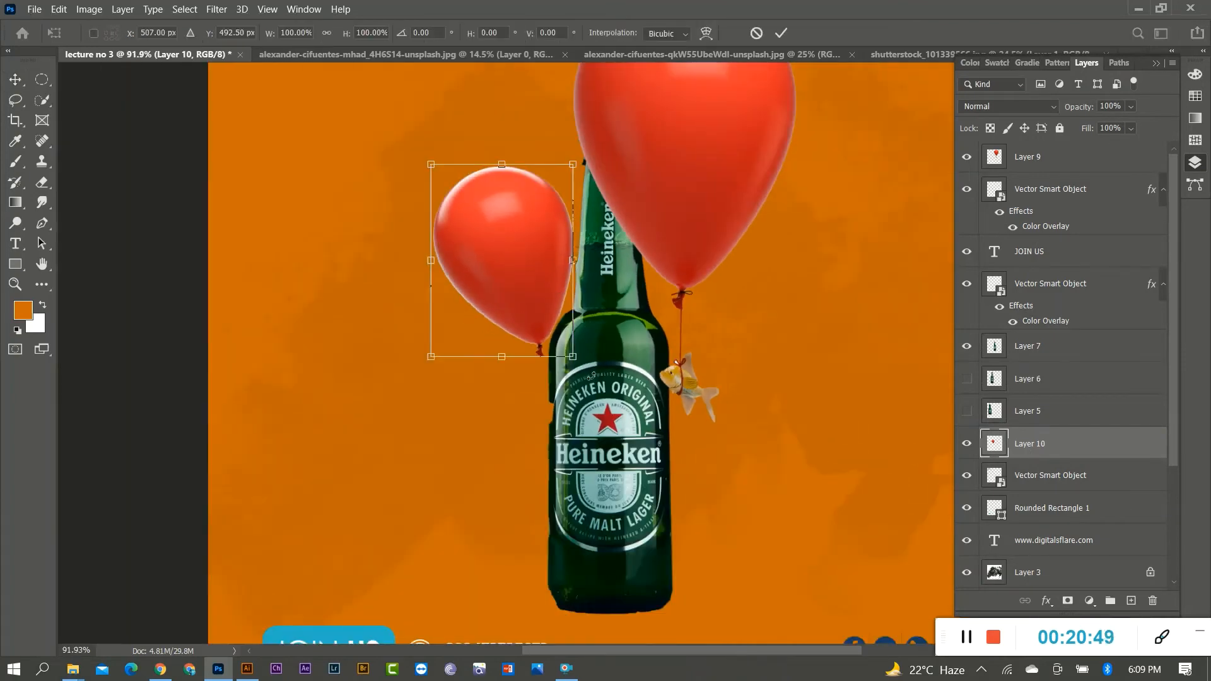
drag(590, 376, 584, 347)
drag(551, 304, 552, 278)
key(Return)
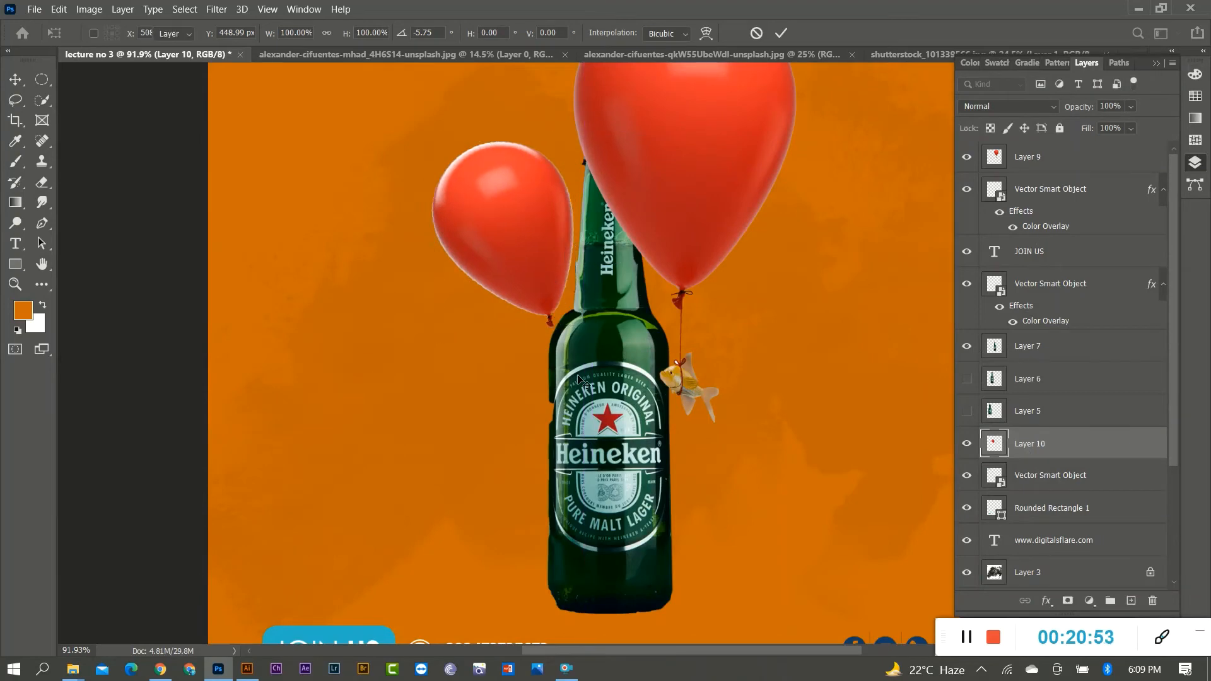
scroll(543, 388, down, 8)
scroll(628, 445, up, 6)
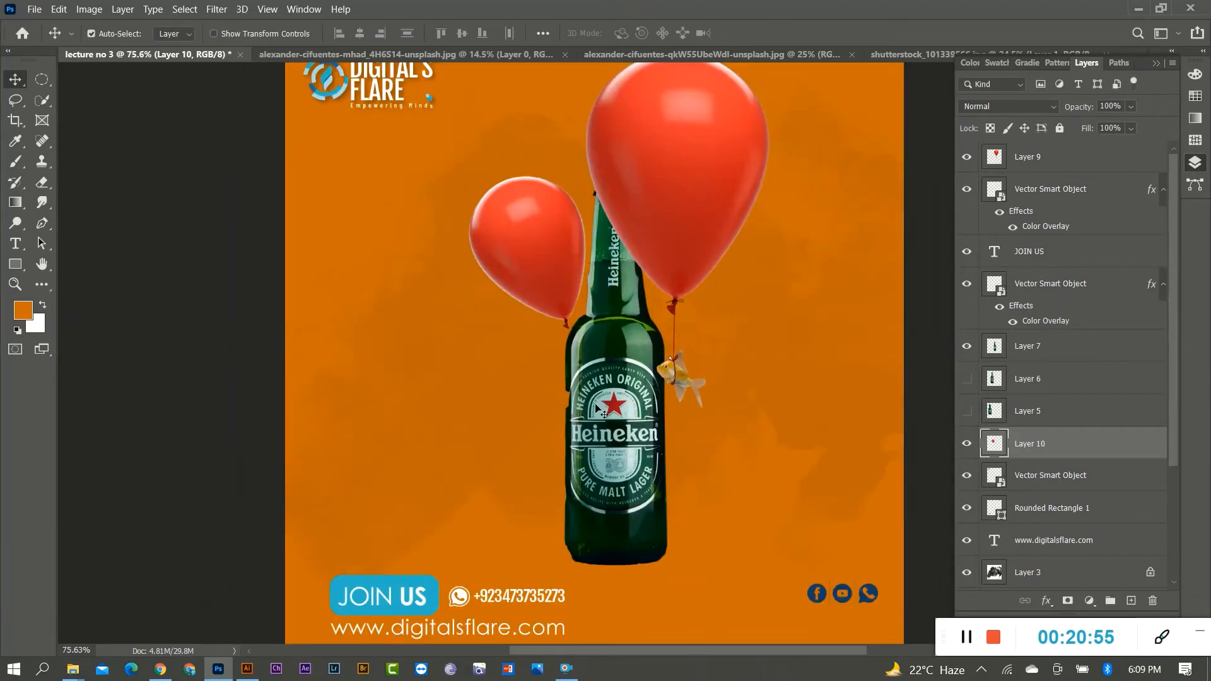
Move the large balloon with the goldfish slightly down and right, so the goldfish clears the bottle, and deselect it
drag(683, 379, 712, 400)
click(767, 448)
scroll(697, 449, up, 3)
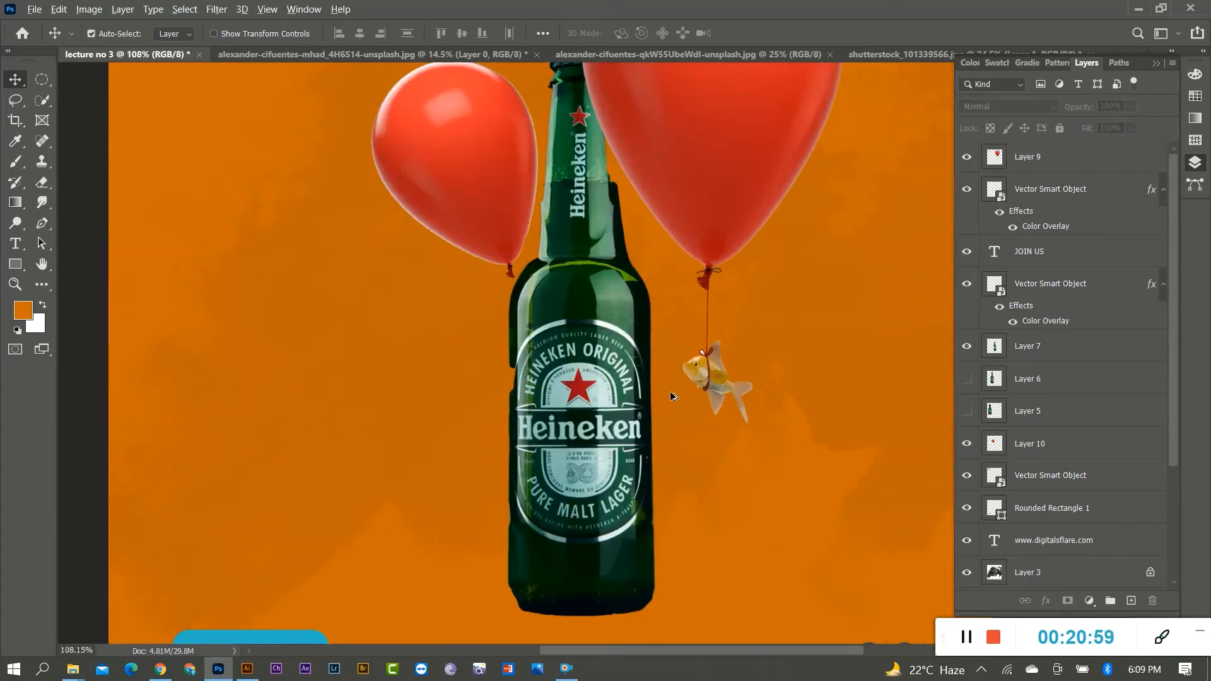
scroll(670, 396, down, 4)
scroll(697, 474, up, 3)
scroll(648, 474, down, 1)
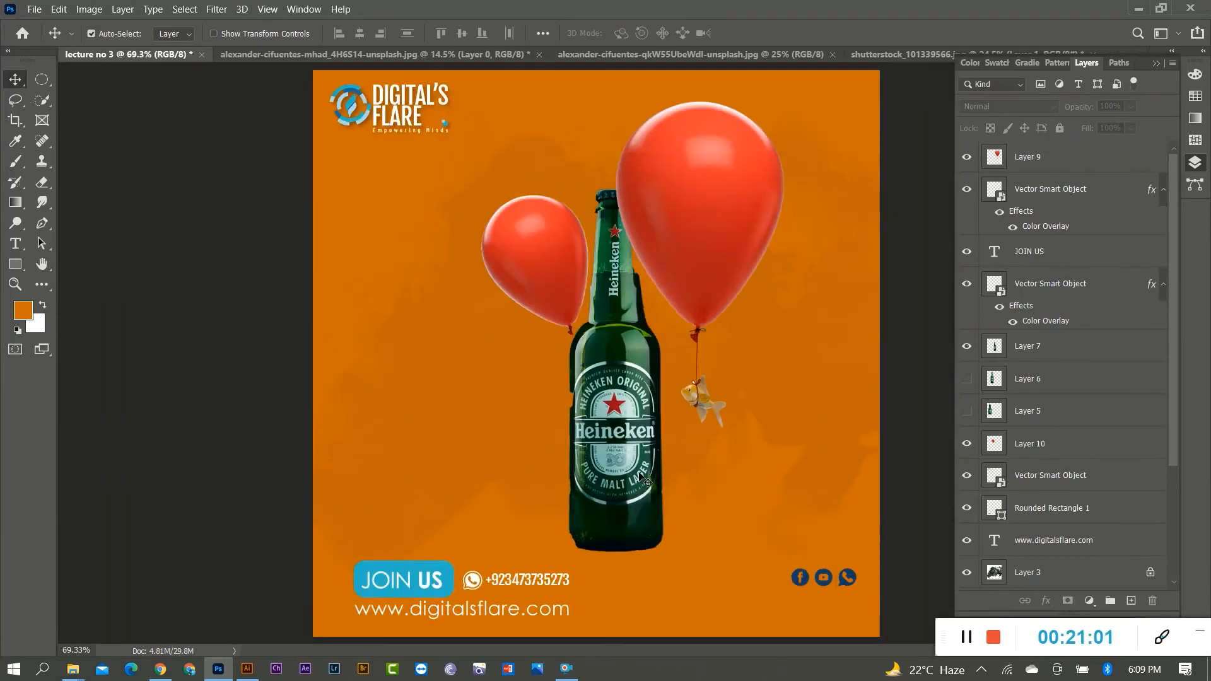
Try moving the bottle up and right, undo that move, and switch to the original green-background bottle photo
drag(623, 480, 656, 410)
key(ctrl+z)
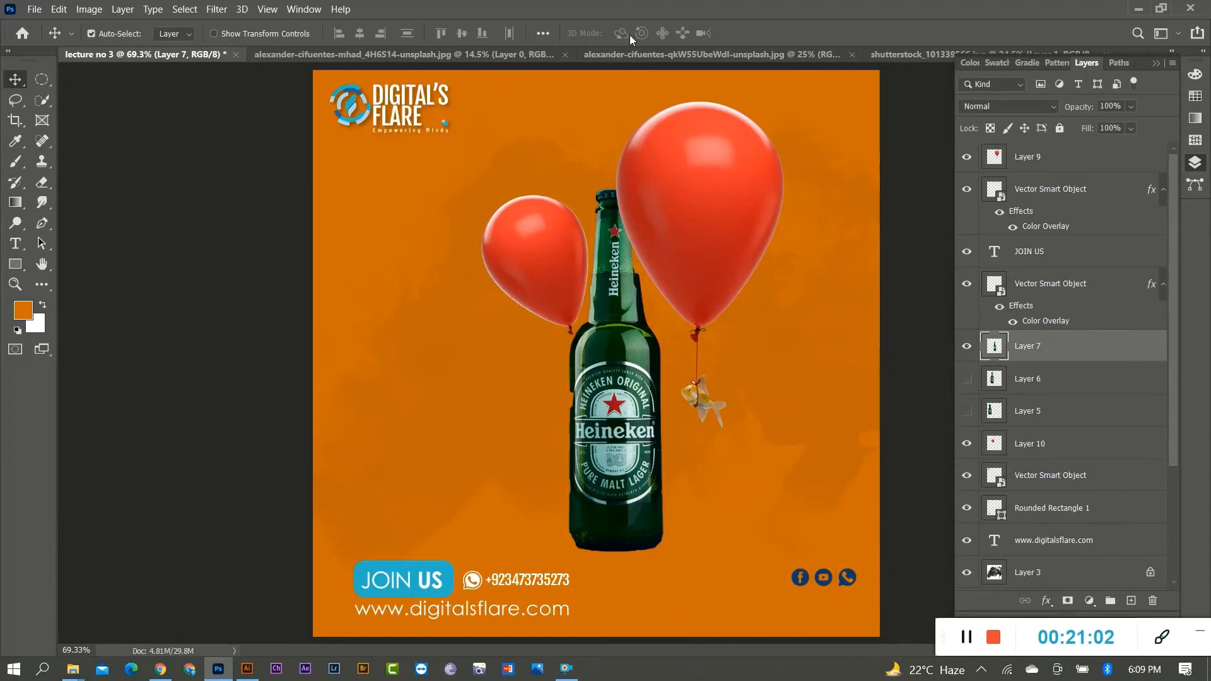
click(750, 53)
click(533, 55)
scroll(550, 86, up, 2)
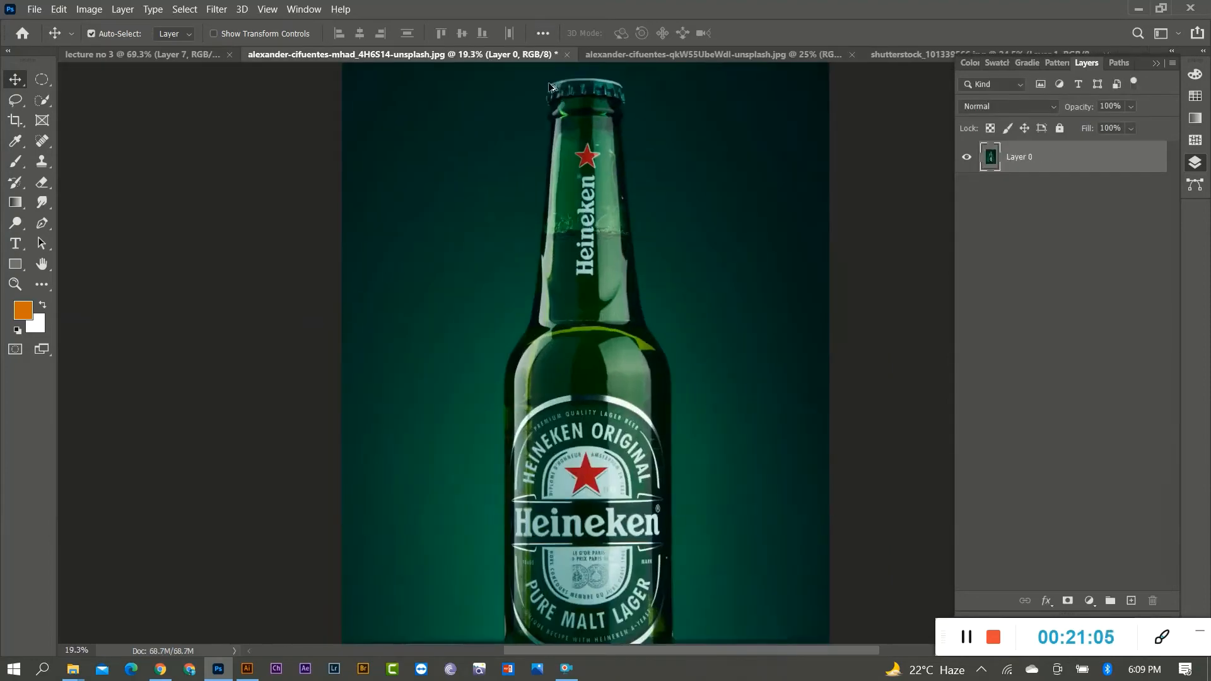
scroll(713, 227, down, 1)
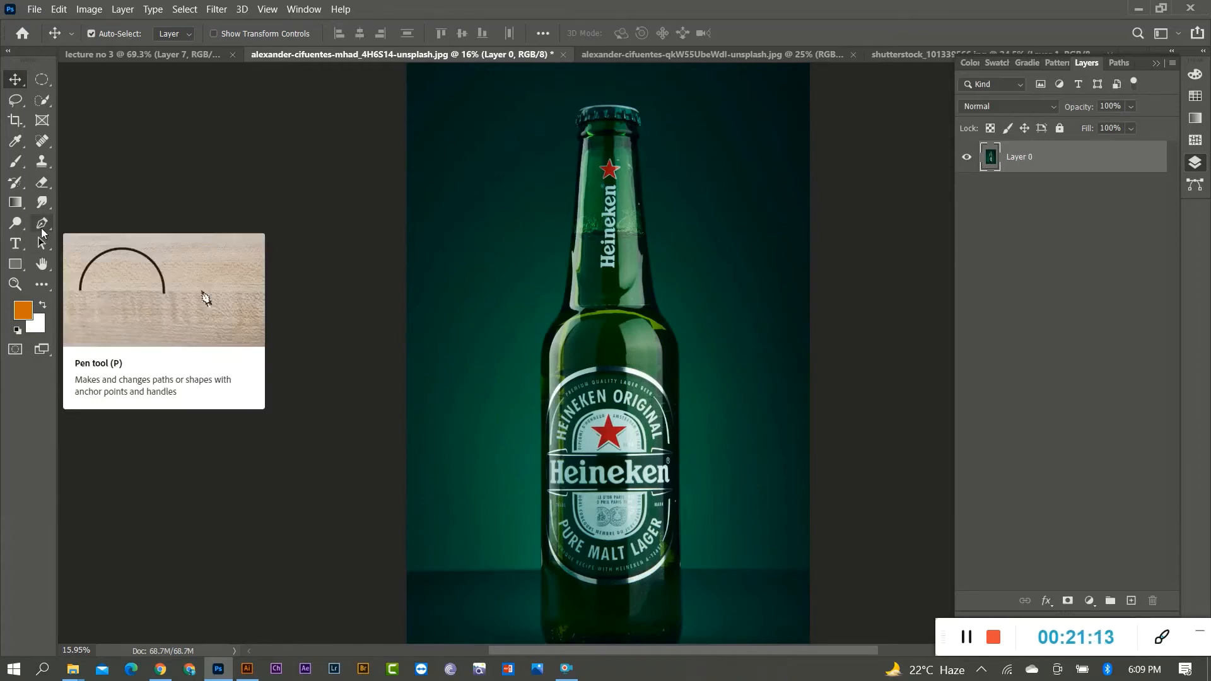
Select the green background around the bottle using the Magic Wand at tolerance 25
click(42, 100)
click(103, 130)
scroll(492, 264, down, 1)
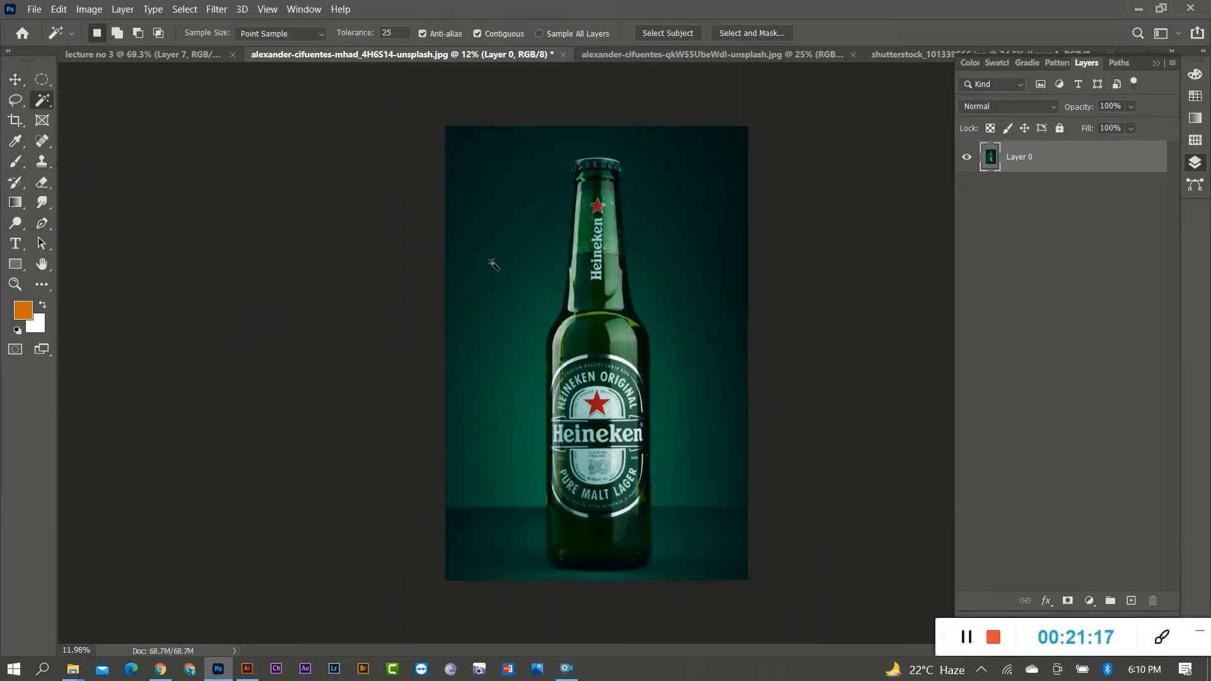
click(499, 260)
scroll(568, 335, up, 2)
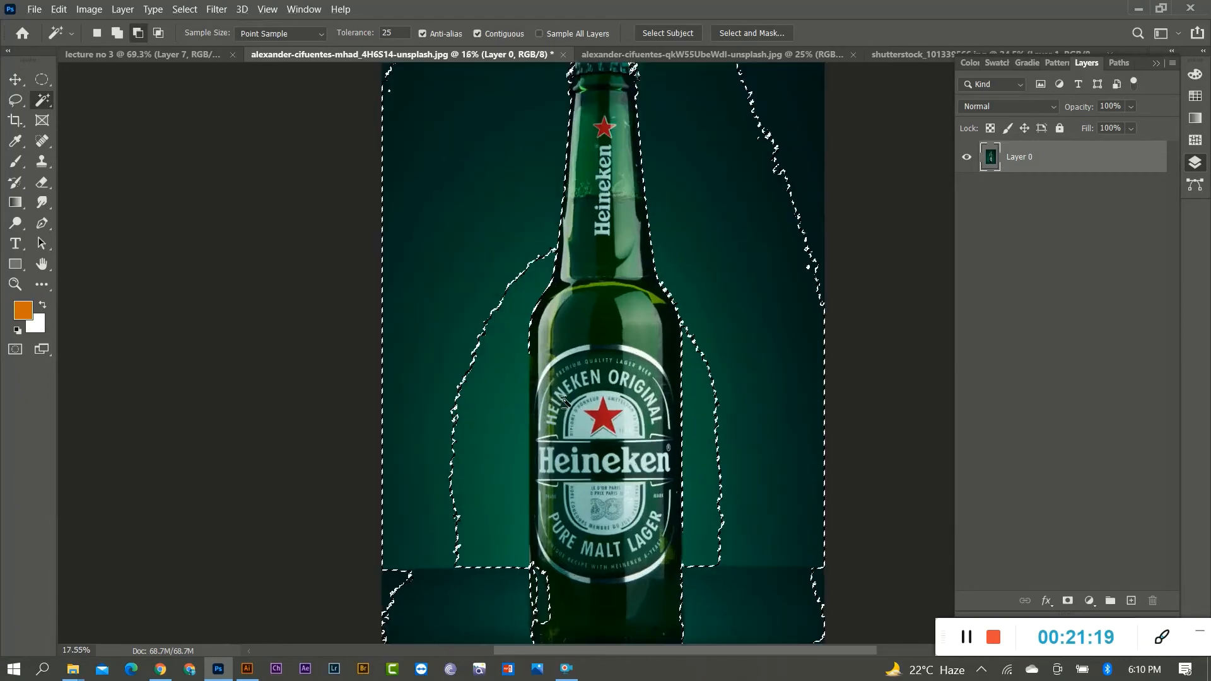
scroll(567, 335, down, 1)
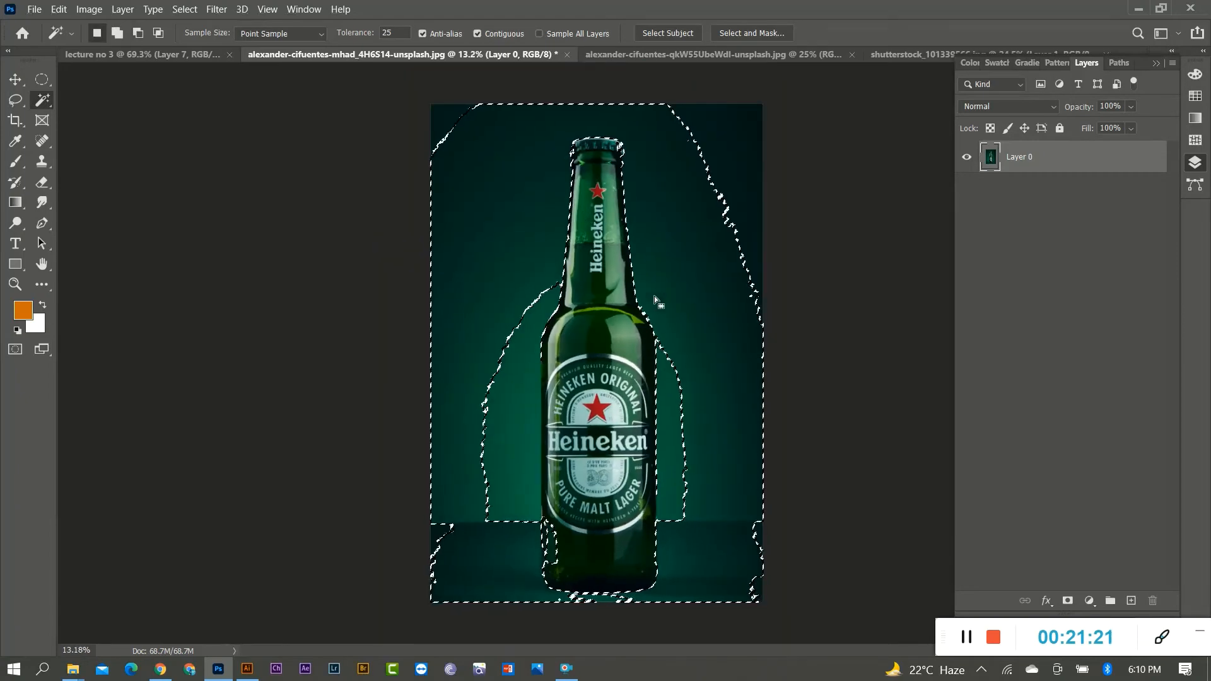
Set the Magic Wand tolerance to 50, clear the selection, and reselect the green background
click(397, 33)
key(BackSpace)
key(BackSpace)
text(5)
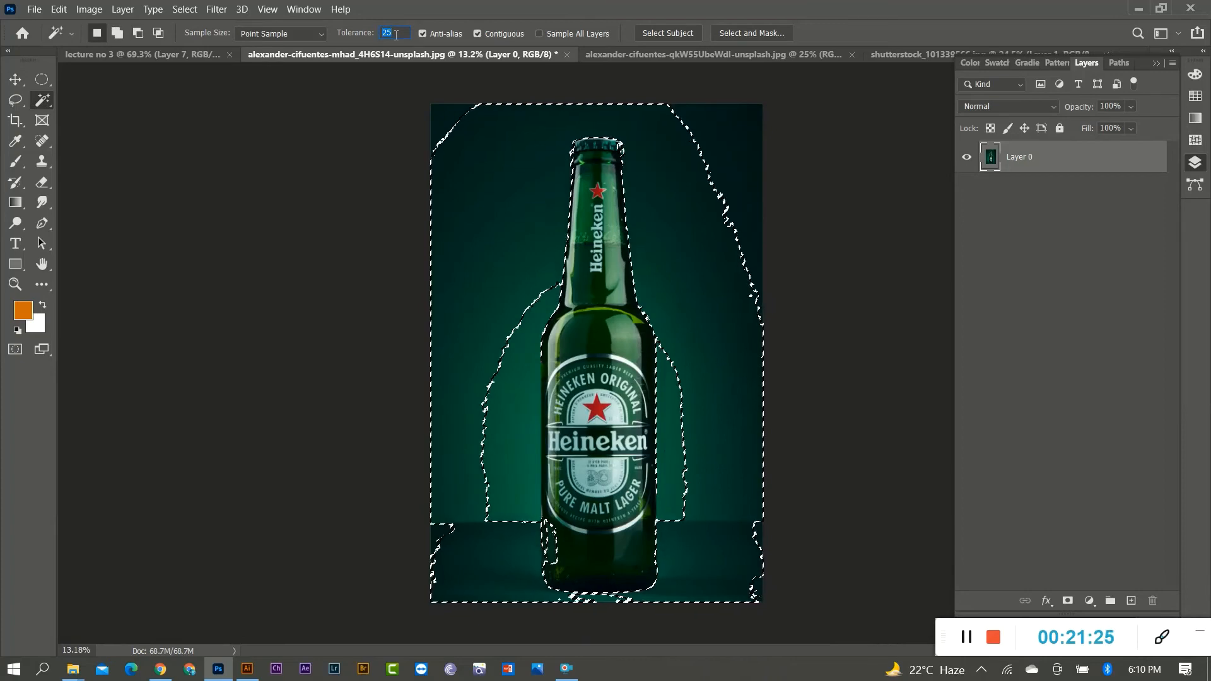
text(0)
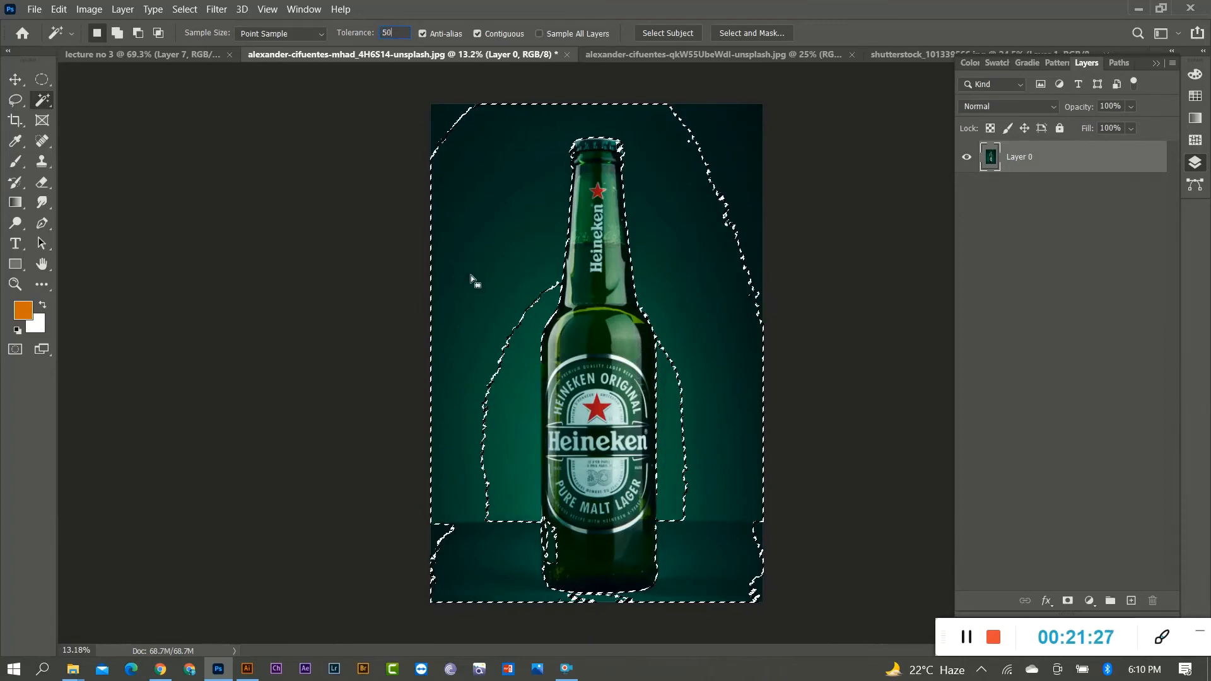
key(ctrl+d)
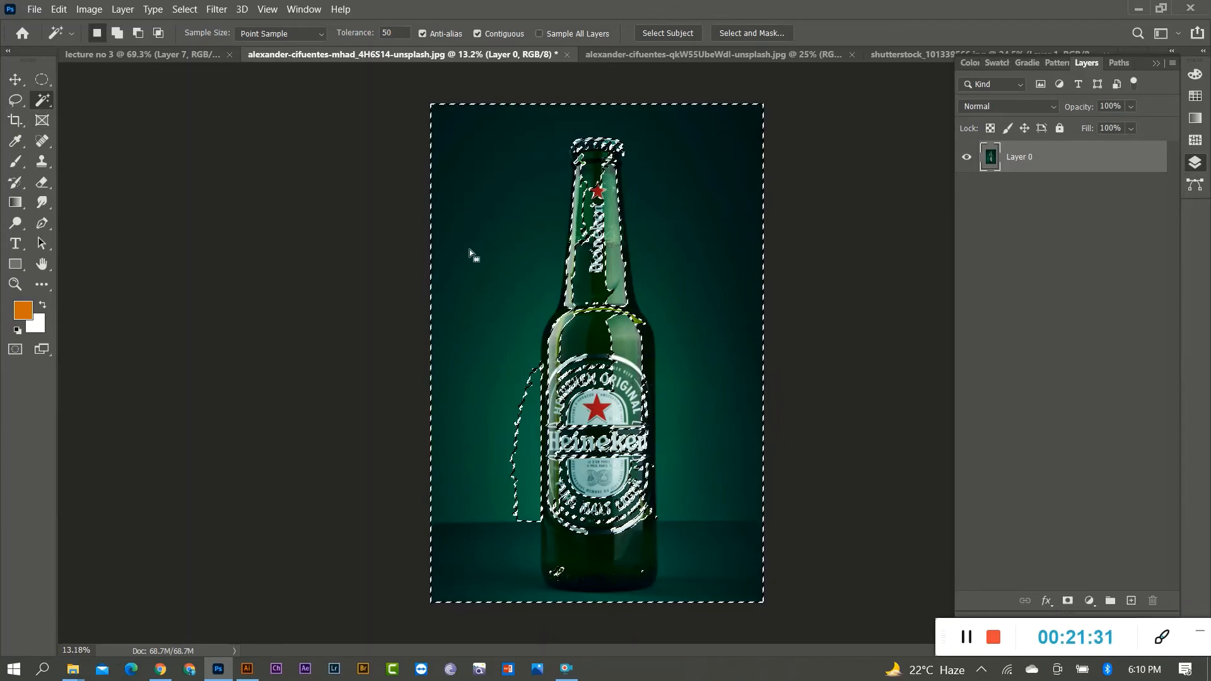
scroll(574, 334, up, 5)
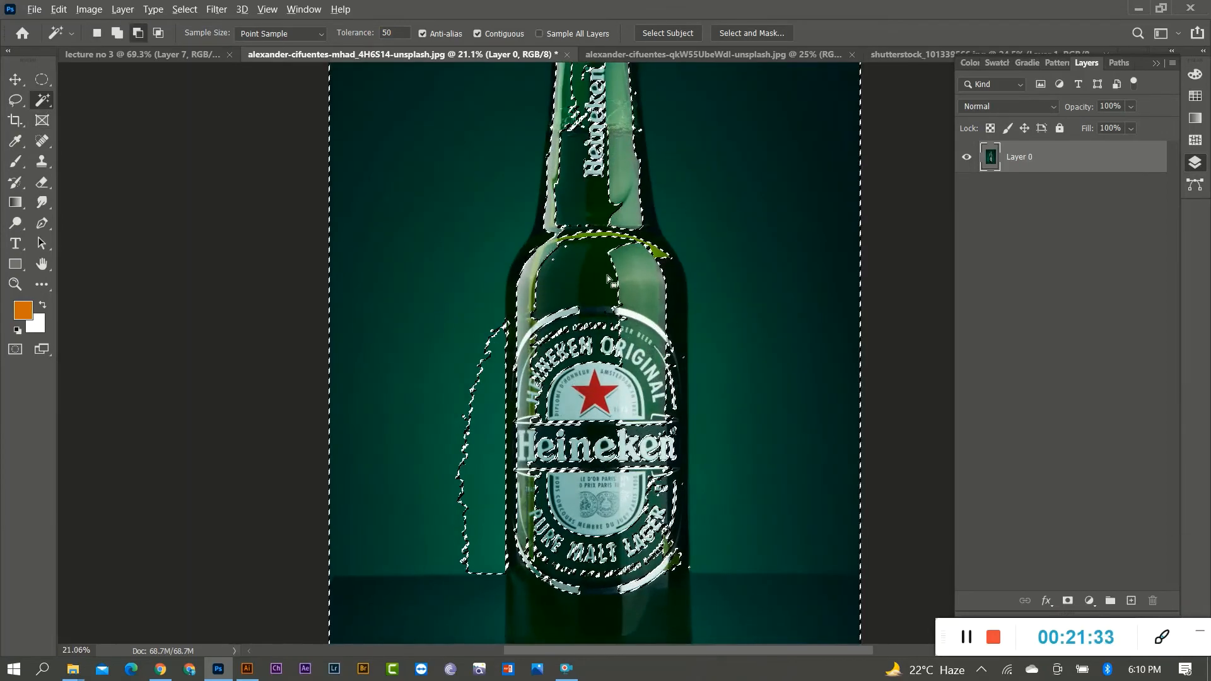
scroll(610, 313, down, 3)
Subtract the lower label and the left part of the bottle's base from the selection with the Quick Selection tool
right_click(52, 101)
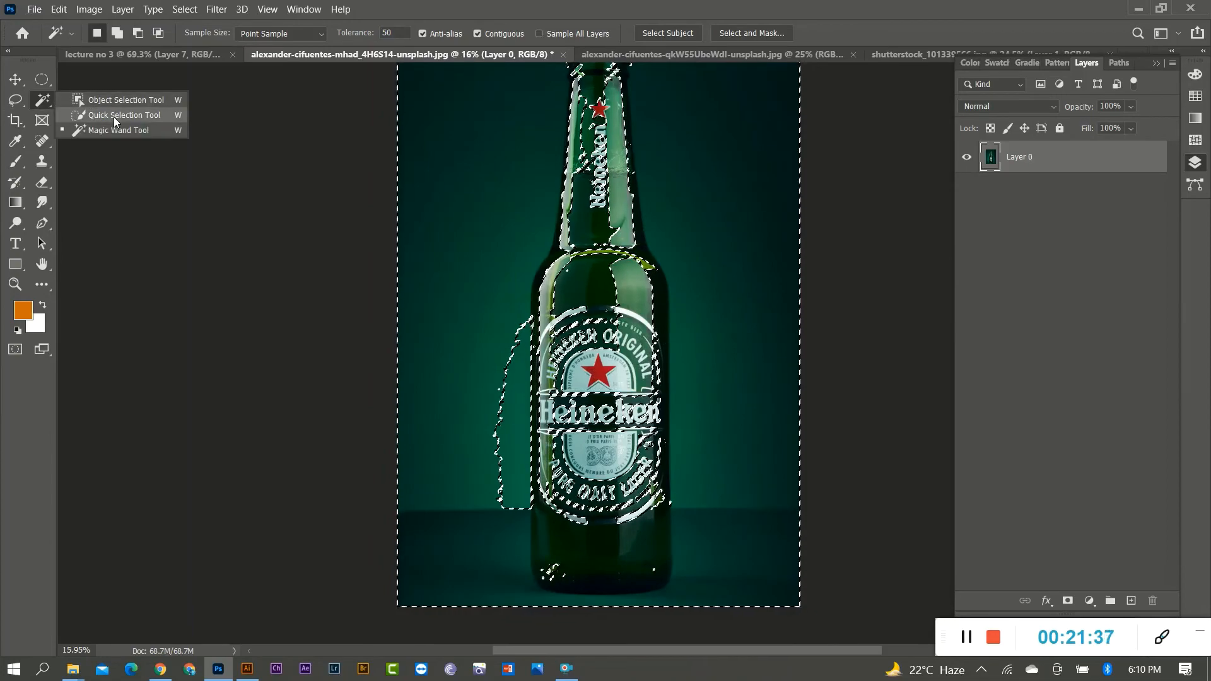
click(114, 116)
scroll(587, 519, up, 3)
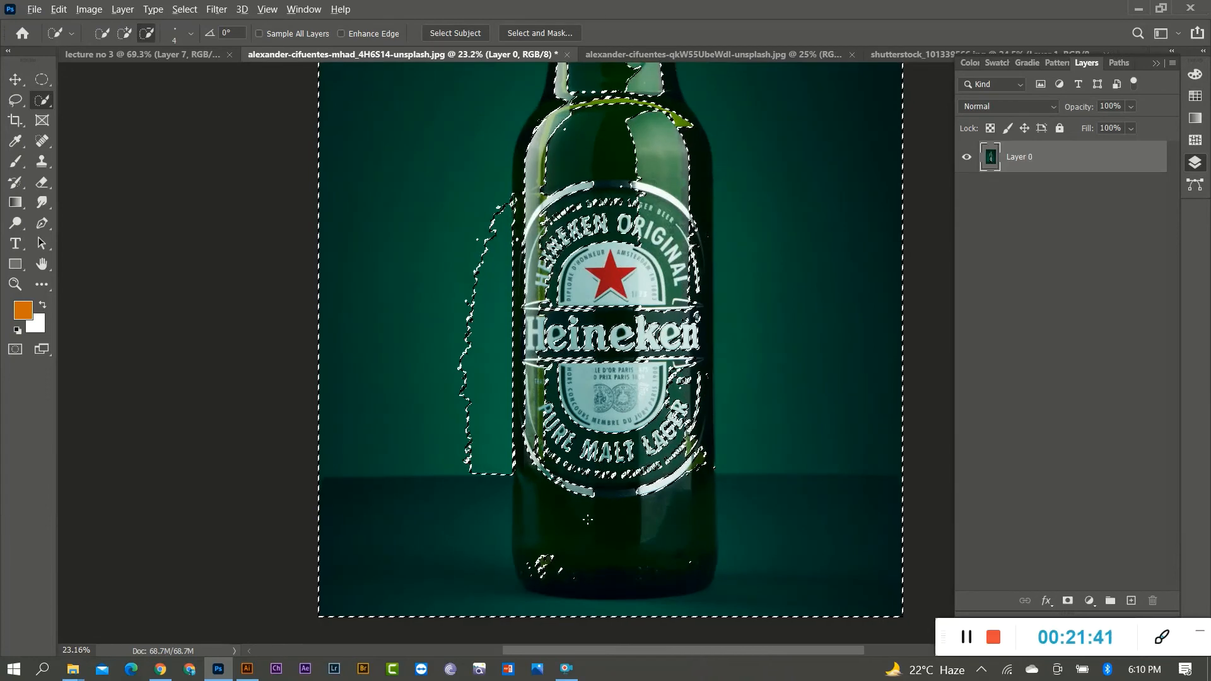
alt+drag(579, 516, 579, 399)
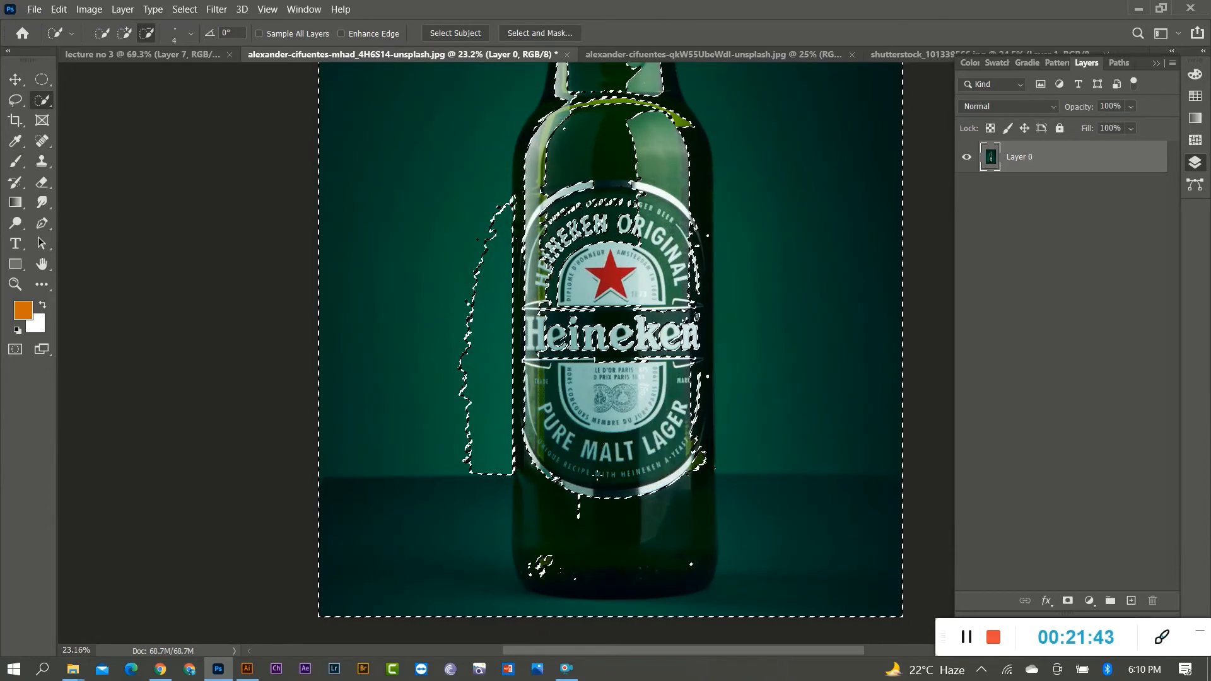
drag(575, 523, 600, 547)
click(592, 533)
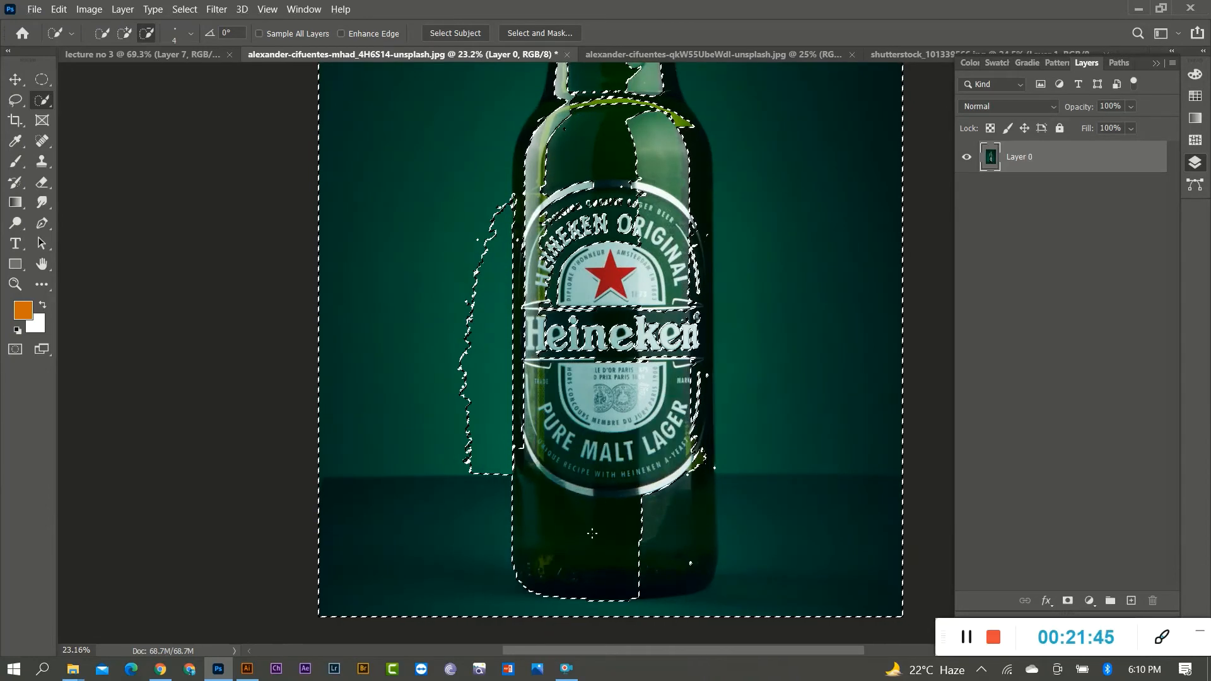
Subtract the bottle's lower right side from the selection, undoing the stroke that spills over its edge and redoing it
drag(642, 514, 675, 563)
drag(692, 465, 725, 359)
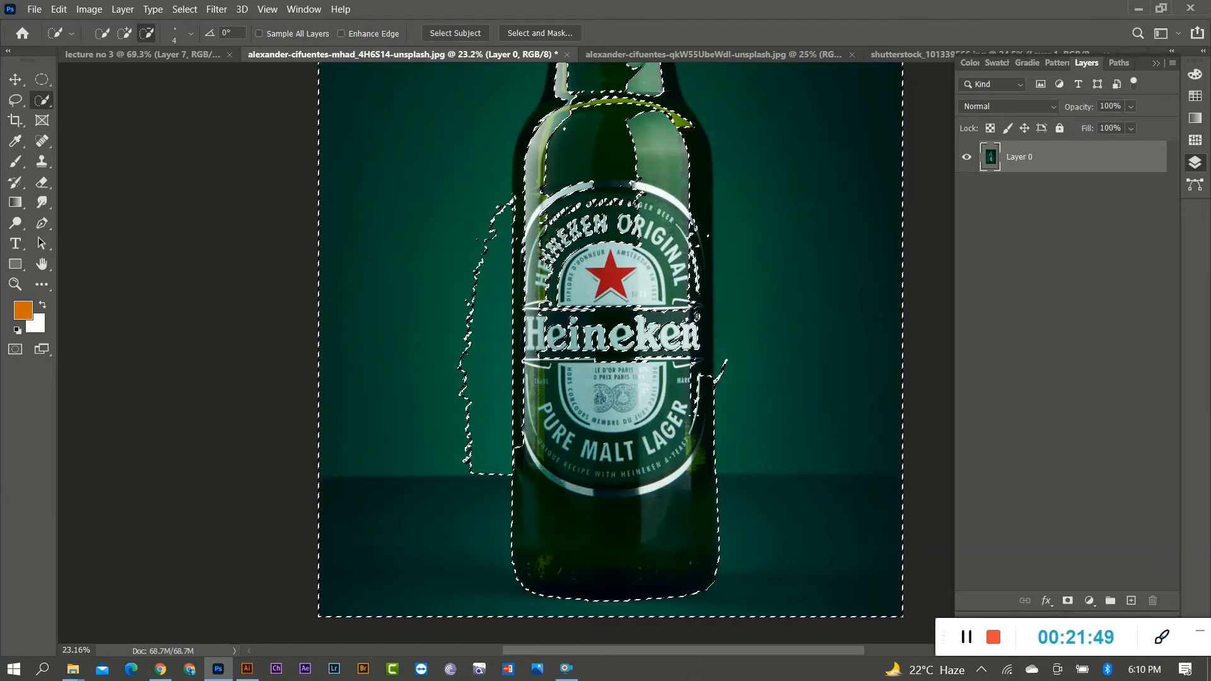
key(ctrl+alt+z)
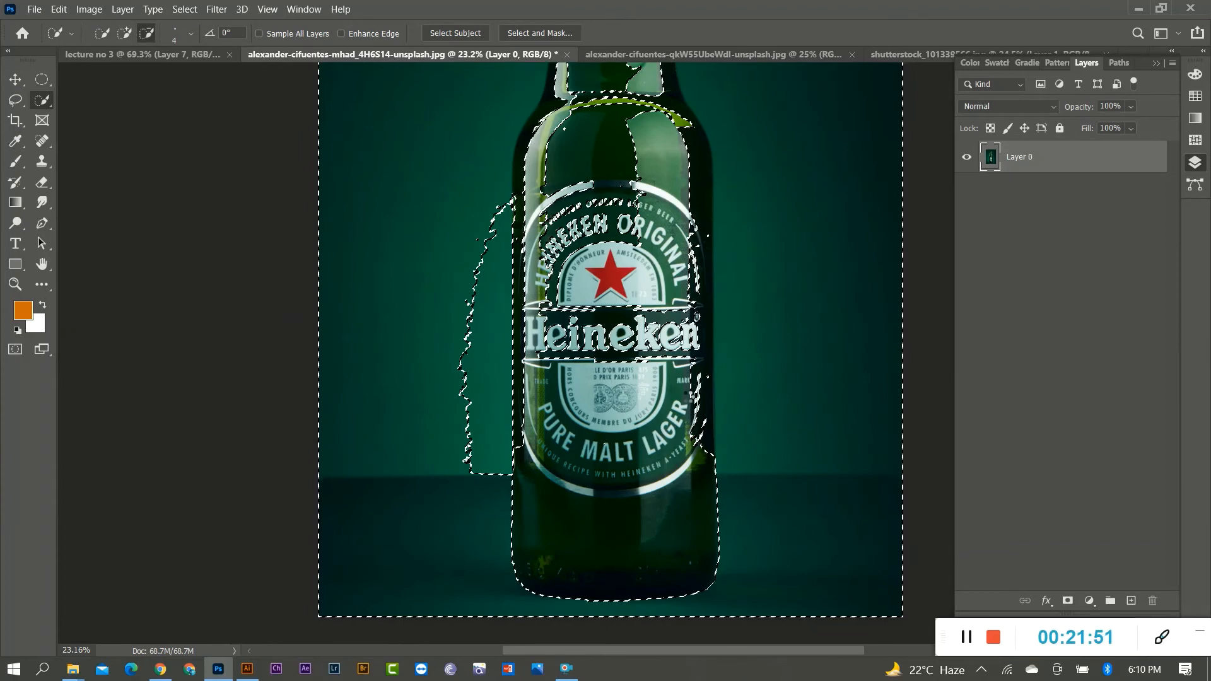
scroll(707, 418, up, 3)
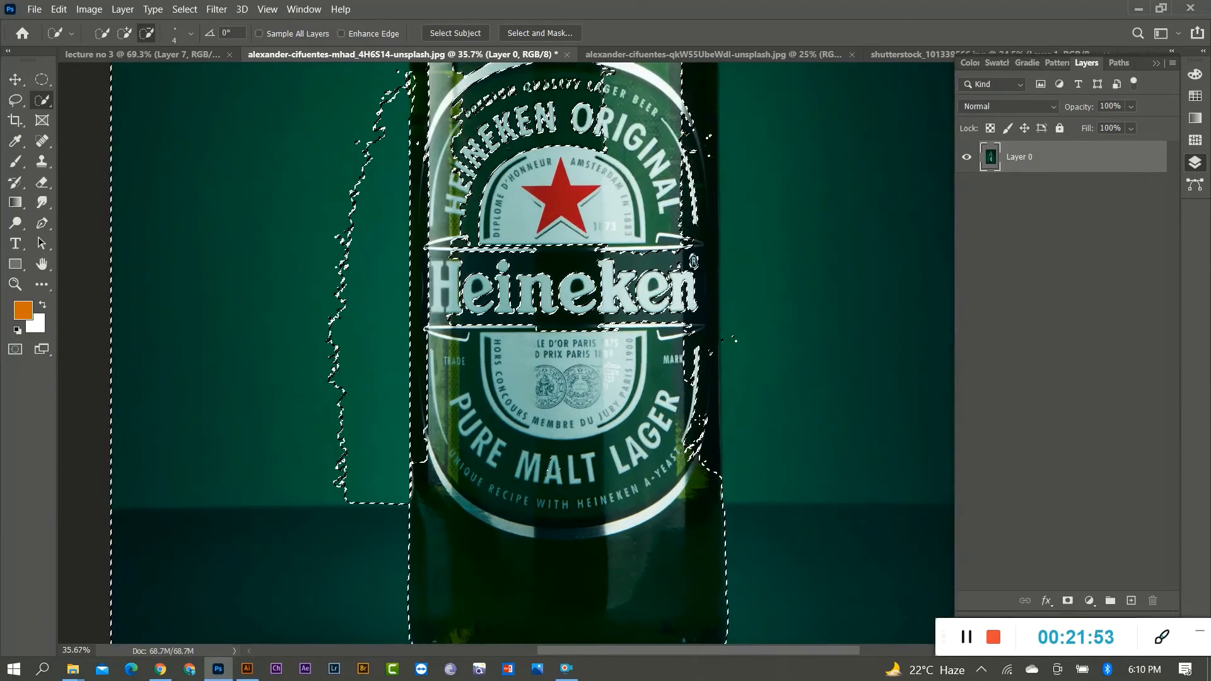
drag(703, 341, 712, 289)
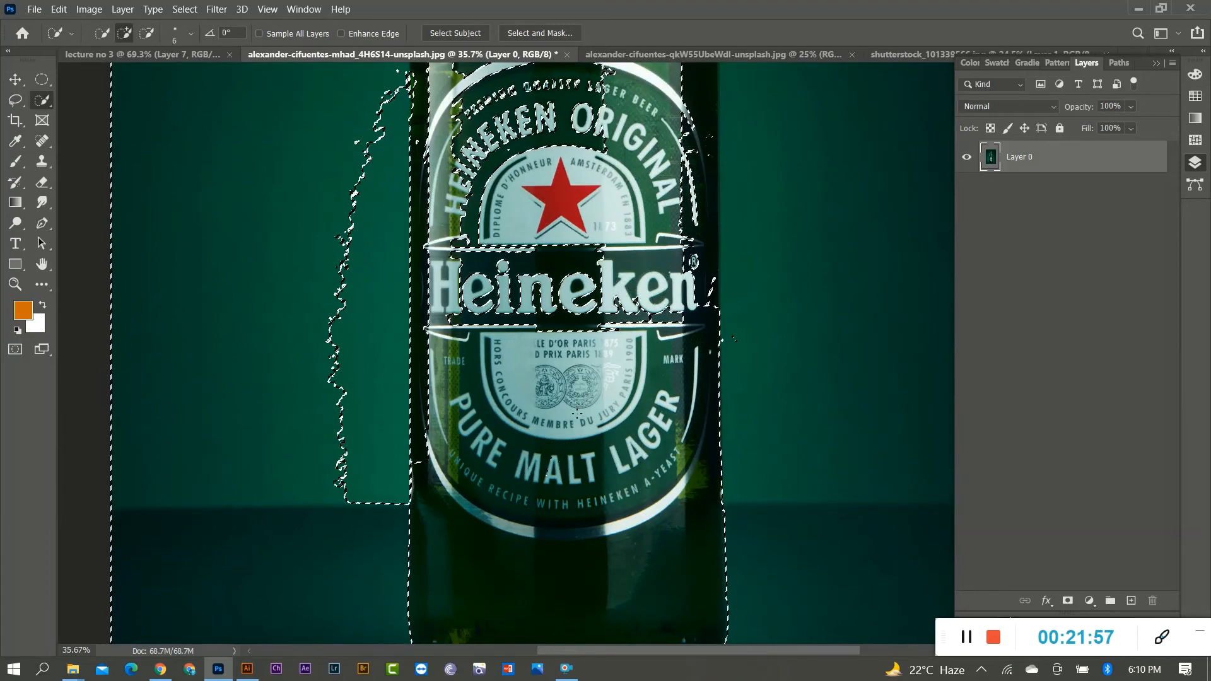
Enlarge the Quick Selection brush to 400 and subtract the Heineken label's lettering and centre from the selection
key(bracketright)
key(bracketright)
key(bracketright)
key(bracketright)
key(bracketright)
key(bracketright)
key(bracketright)
key(bracketright)
key(bracketright)
key(bracketright)
key(bracketright)
key(bracketright)
key(bracketright)
key(bracketright)
key(bracketright)
key(bracketright)
key(bracketright)
key(bracketright)
key(bracketright)
key(bracketright)
key(bracketright)
key(bracketright)
key(bracketright)
key(bracketright)
key(bracketright)
alt+click(651, 294)
mouse_move(651, 294)
mouse_down()
mouse_move(647, 227)
mouse_move(577, 315)
mouse_up()
mouse_move(545, 202)
mouse_down()
mouse_move(492, 224)
mouse_move(483, 277)
mouse_up()
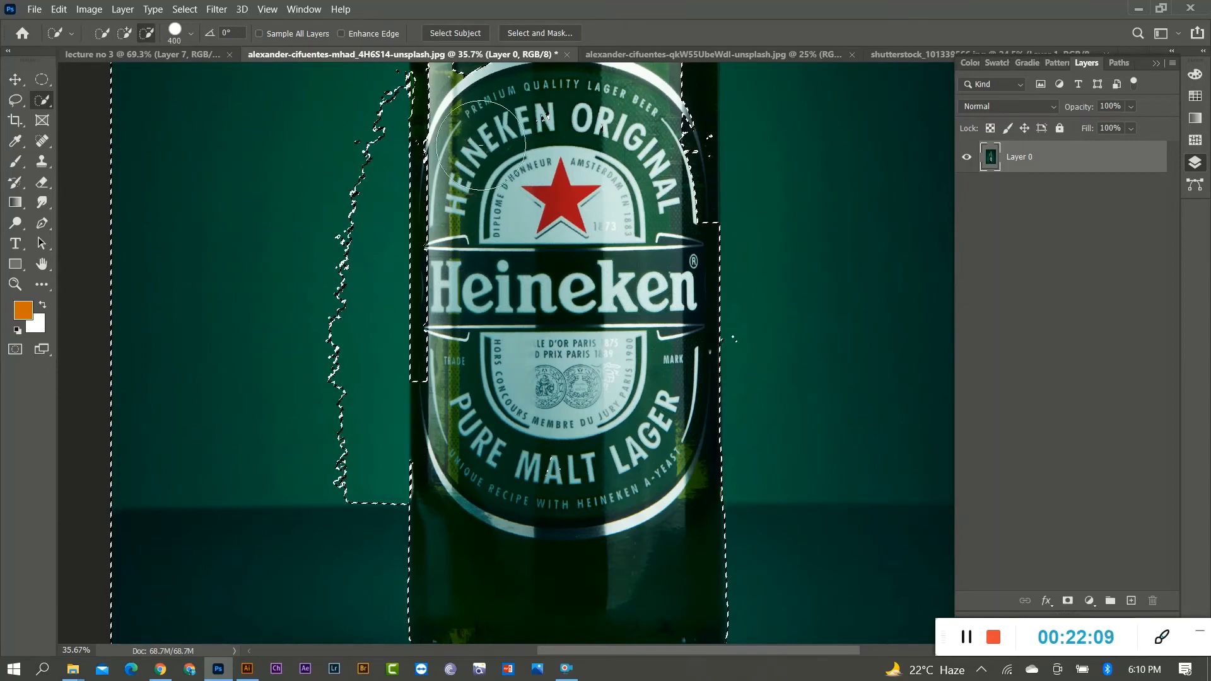
Subtract the upper label and the bottle's right side up to the shoulder from the selection
scroll(661, 360, up, 5)
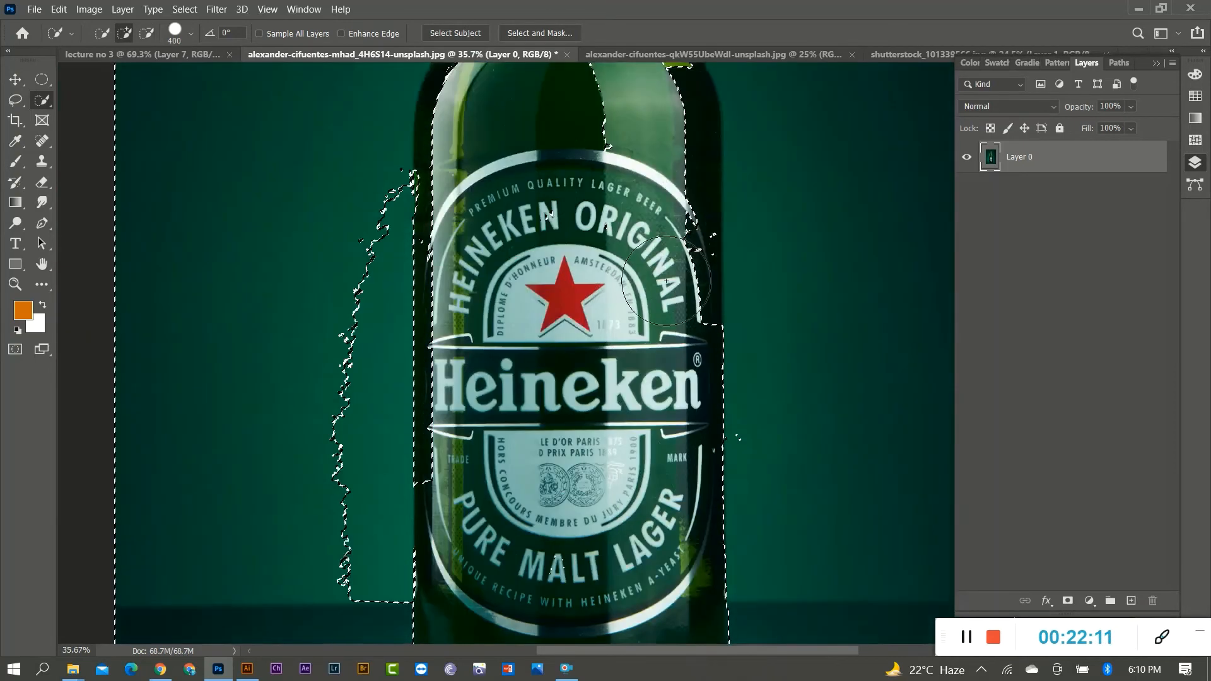
mouse_move(661, 359)
mouse_down()
mouse_move(684, 303)
mouse_move(664, 215)
mouse_up()
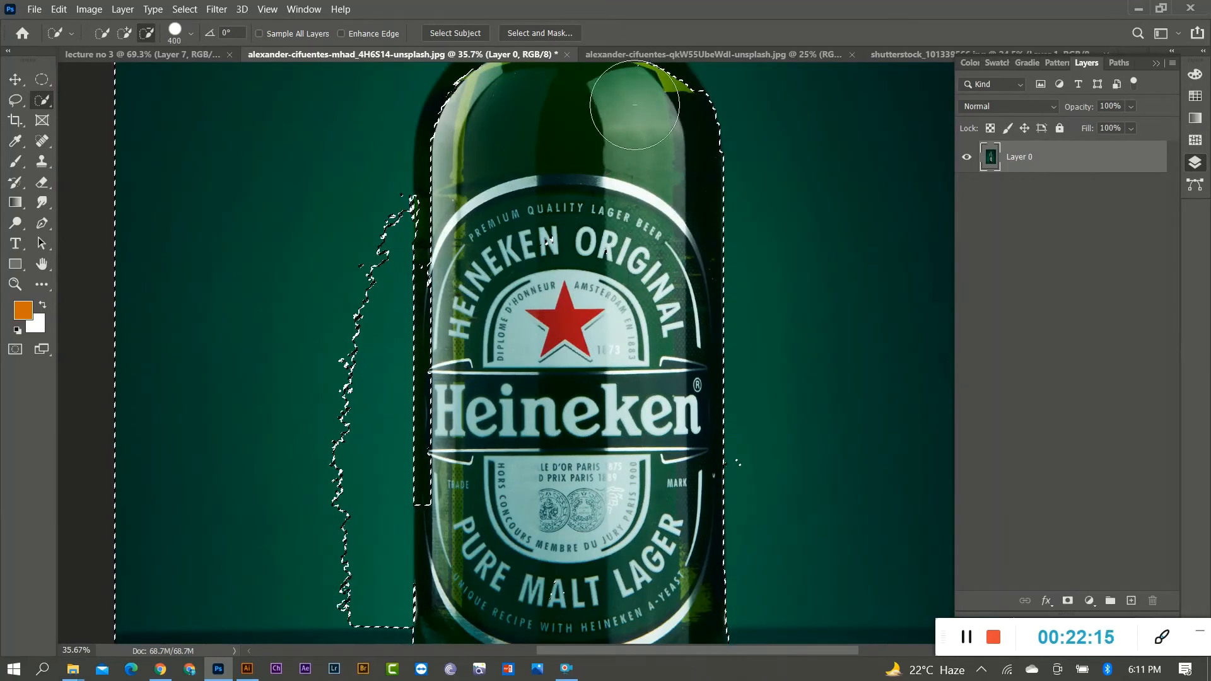
scroll(765, 486, up, 4)
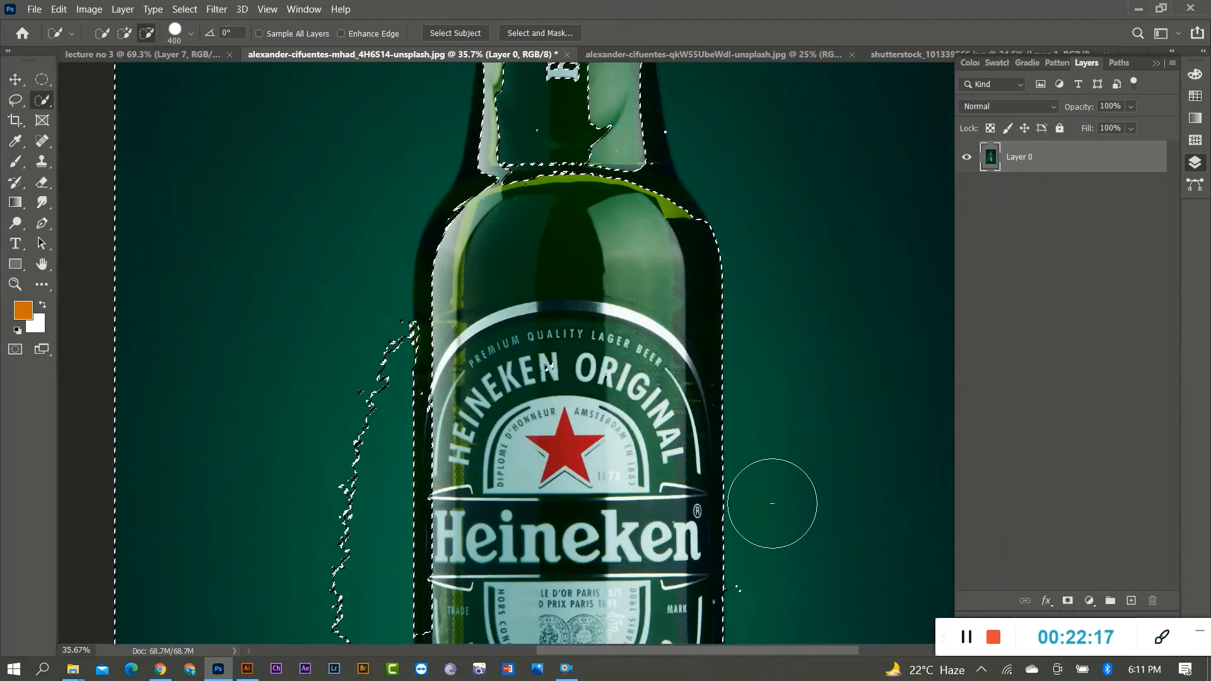
Add the unselected strip of green background along the bottle's left side to the selection
scroll(757, 489, down, 3)
scroll(689, 481, up, 2)
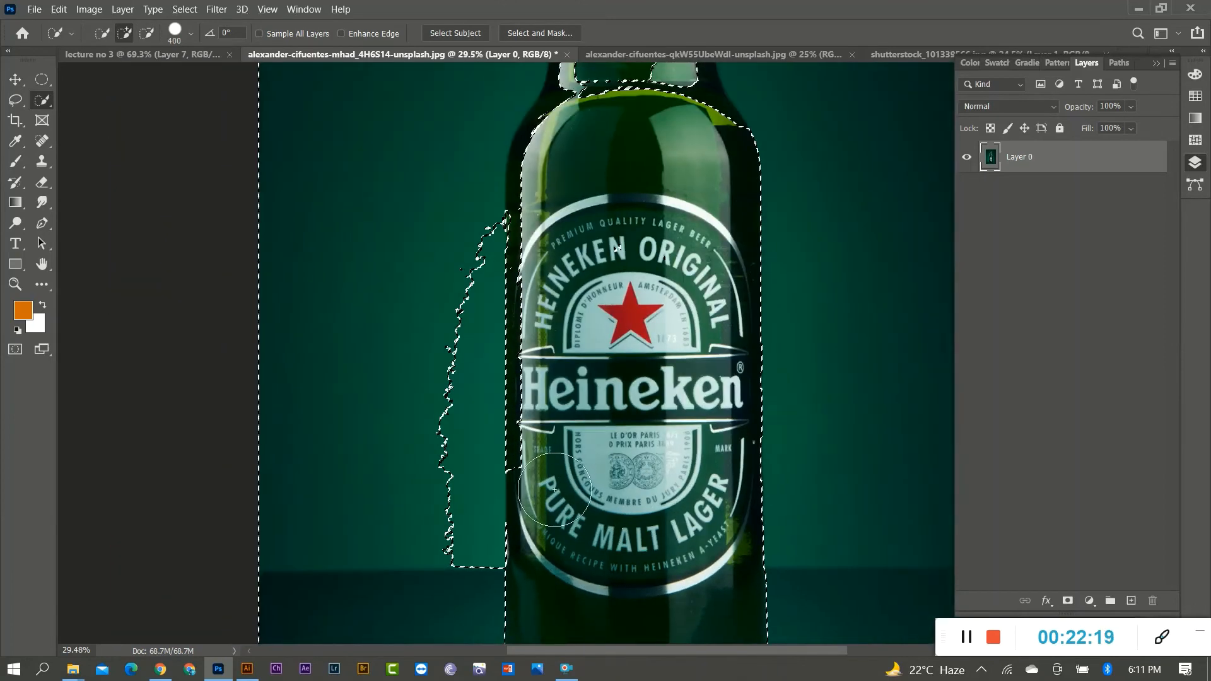
key(alt)
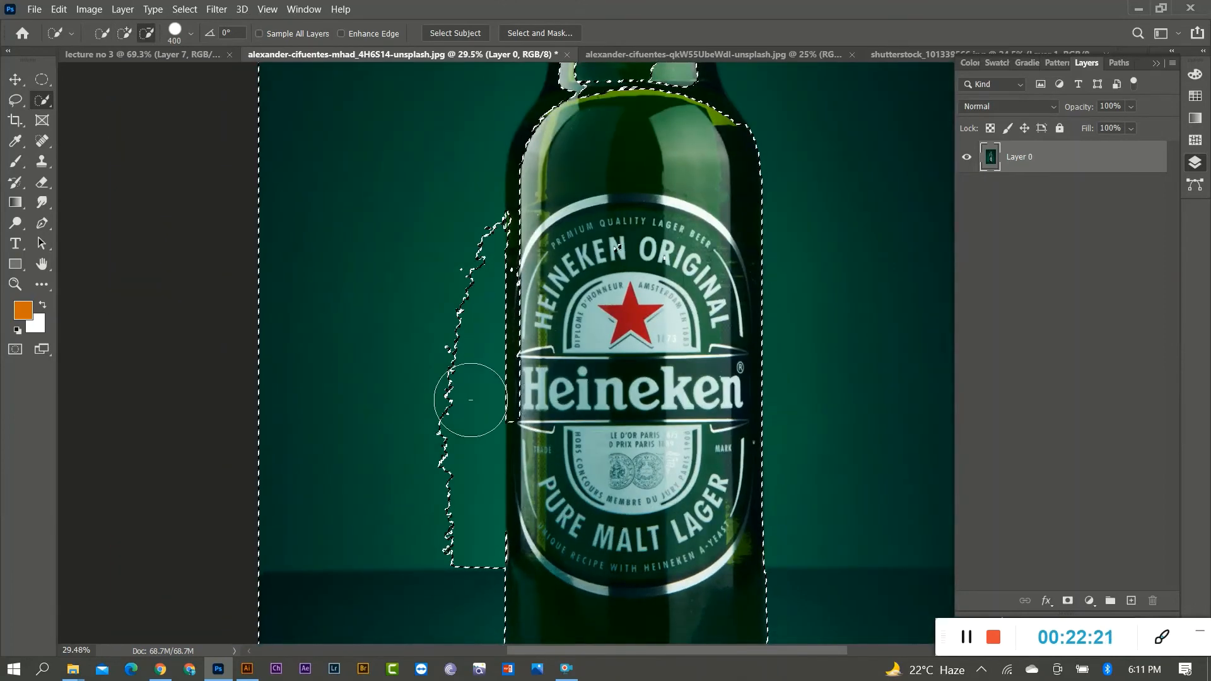
click(445, 362)
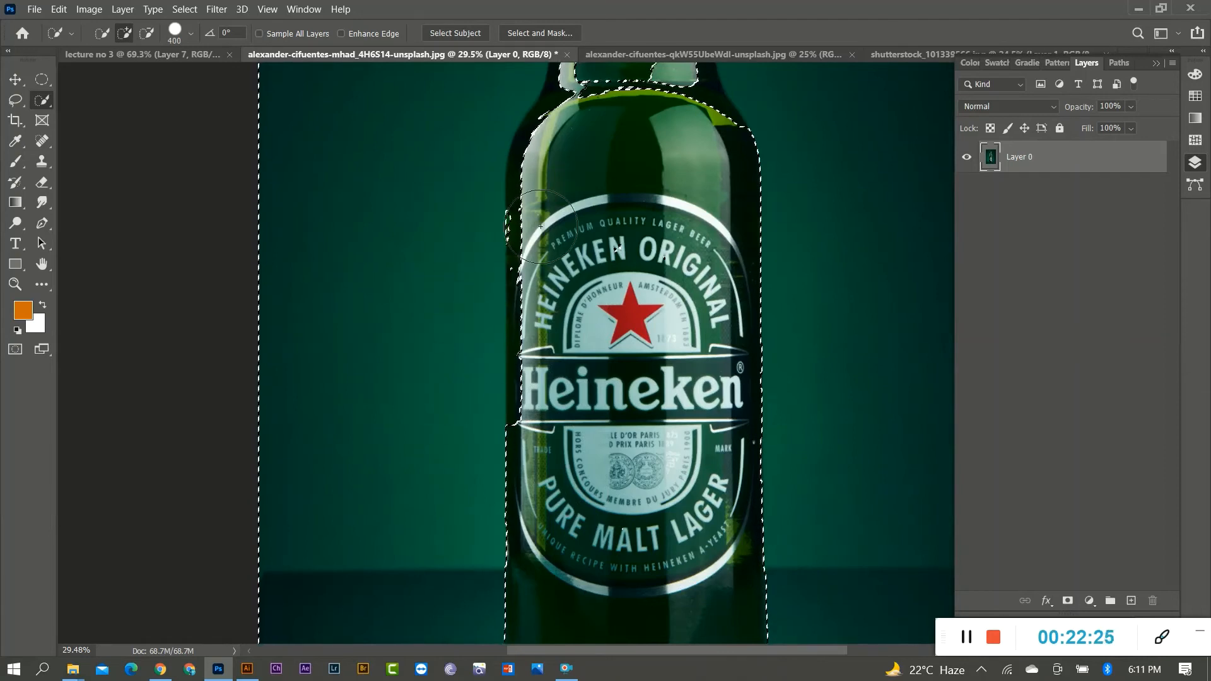
Subtract the bottle's left edge and its shoulder below the neck from the selection
alt+click(553, 433)
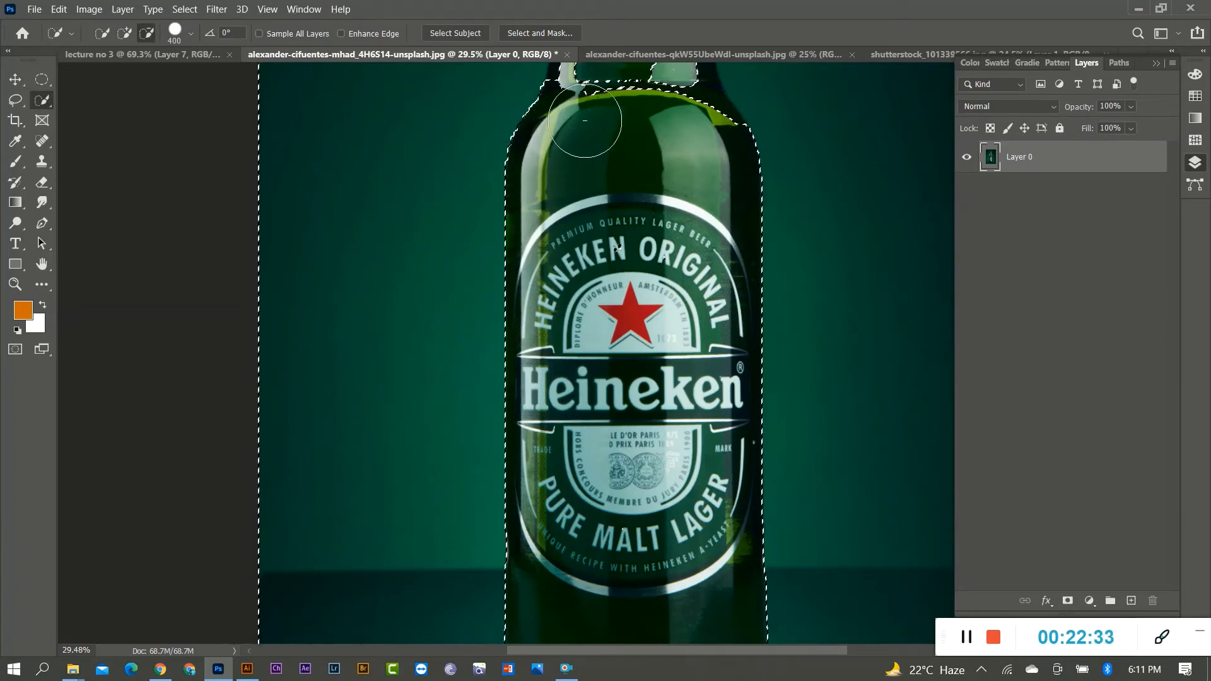
drag(585, 120, 633, 117)
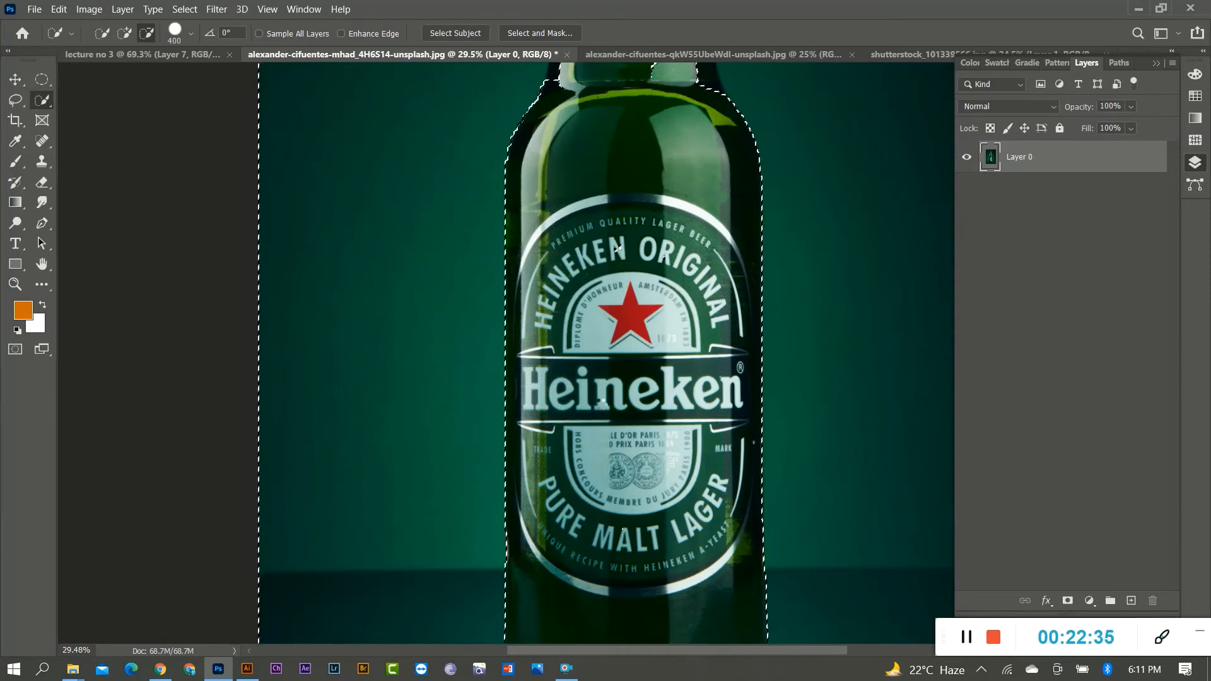
scroll(602, 435, down, 4)
scroll(637, 481, down, 2)
scroll(637, 481, up, 5)
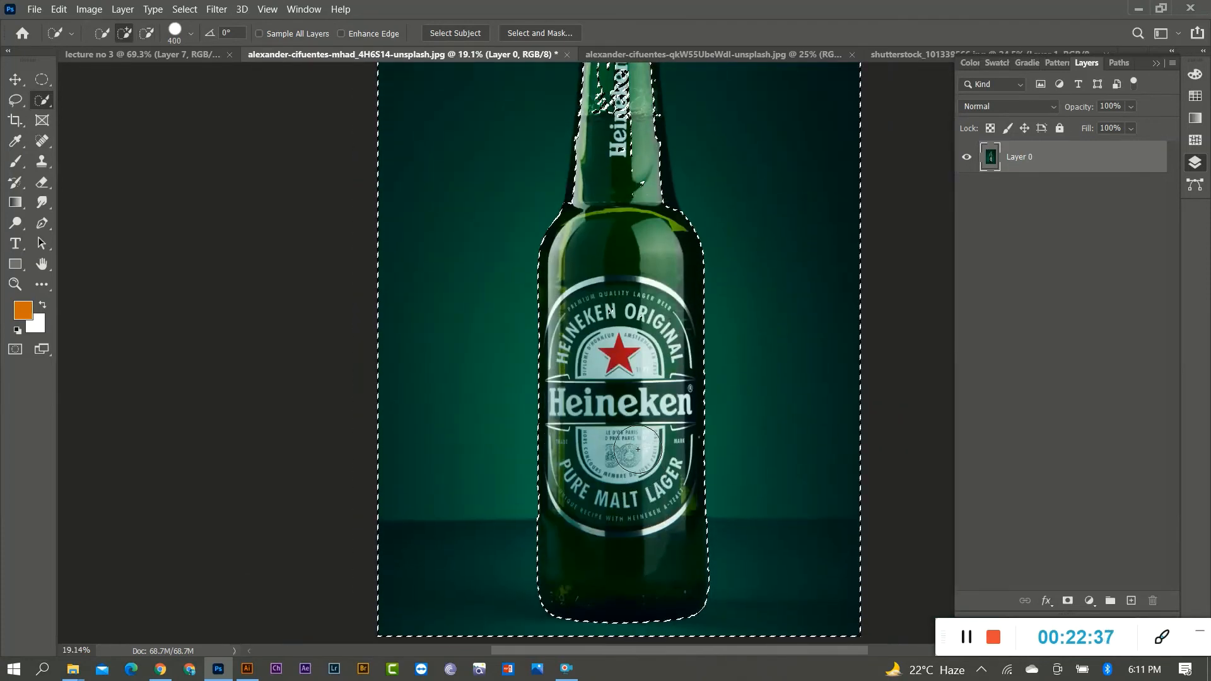
scroll(633, 356, up, 5)
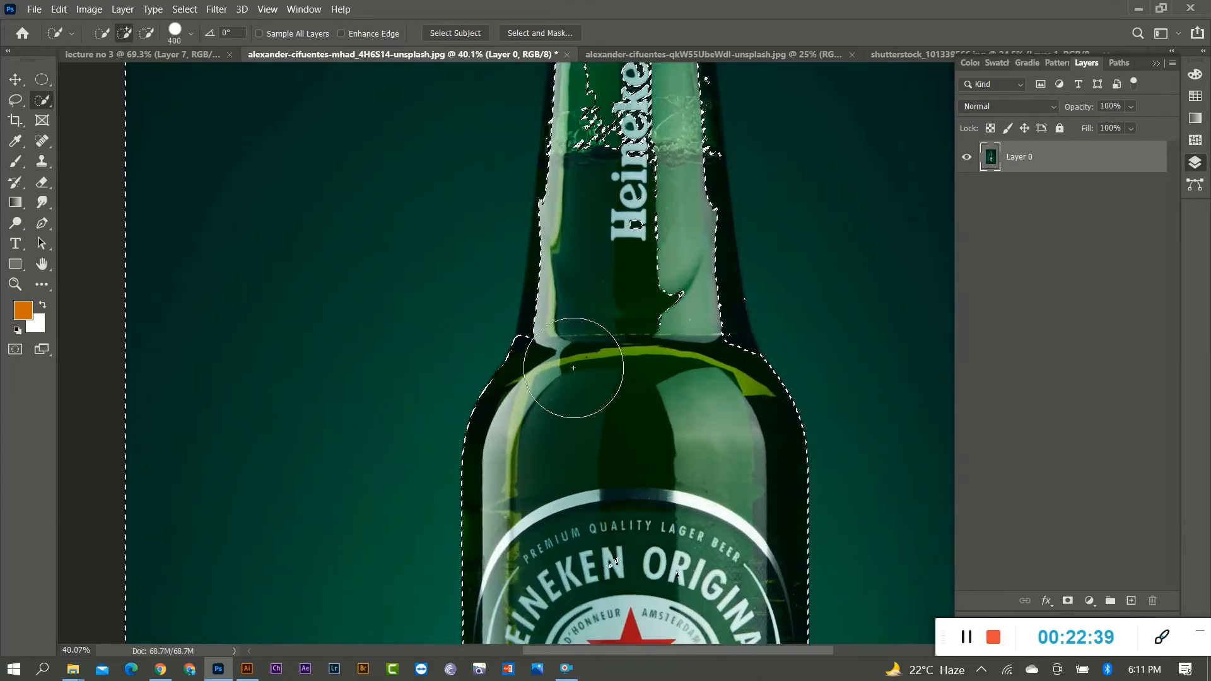
Subtract the bottle's neck, from the shoulder up past the vertical Heineken lettering to the cap, from the selection
click(572, 359)
alt+click(577, 356)
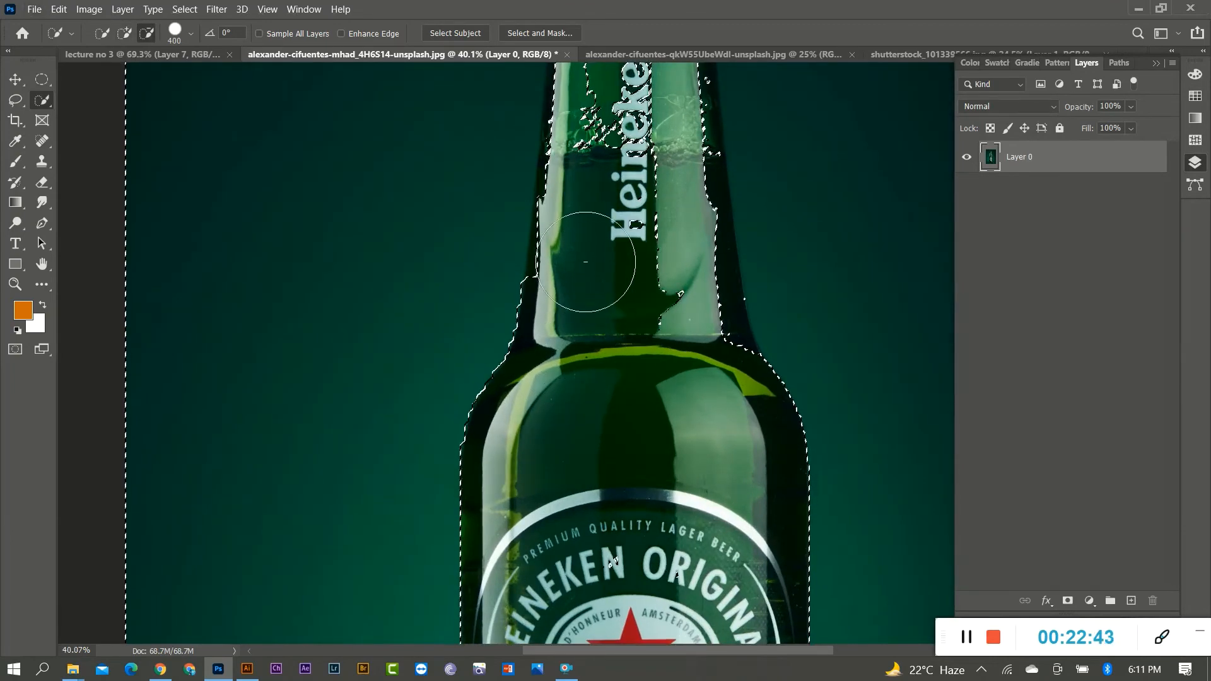
mouse_move(640, 315)
mouse_down()
mouse_move(662, 344)
mouse_move(680, 340)
mouse_move(674, 252)
mouse_up()
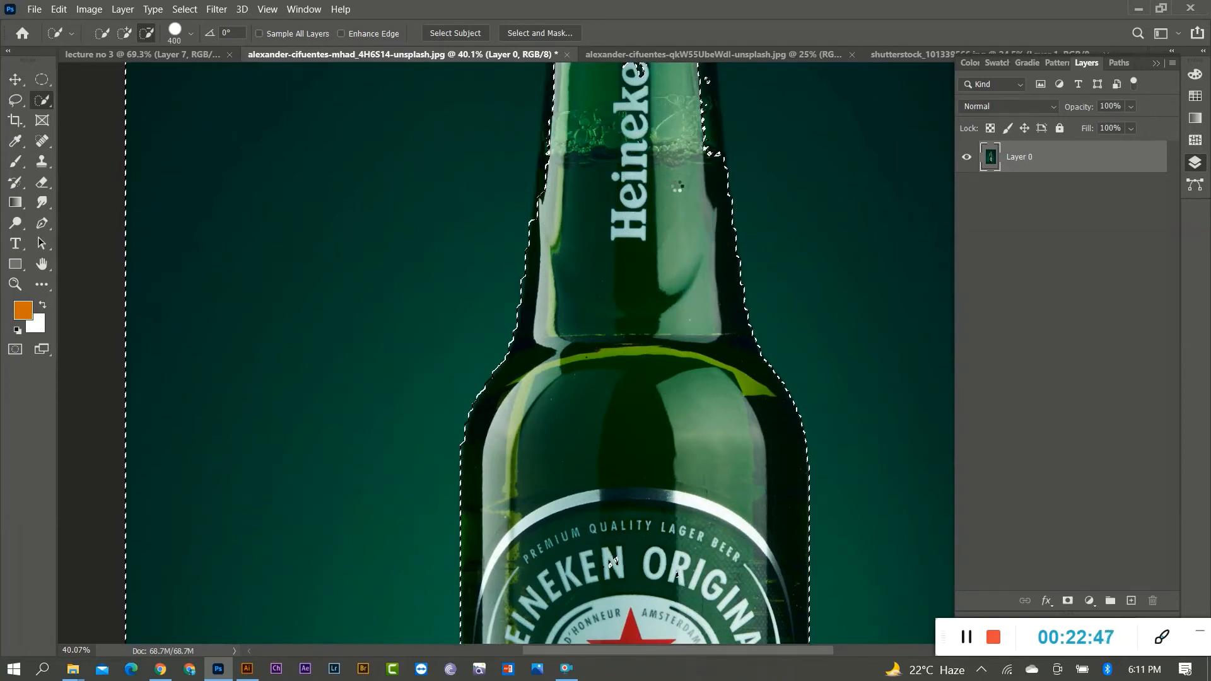
scroll(686, 234, up, 5)
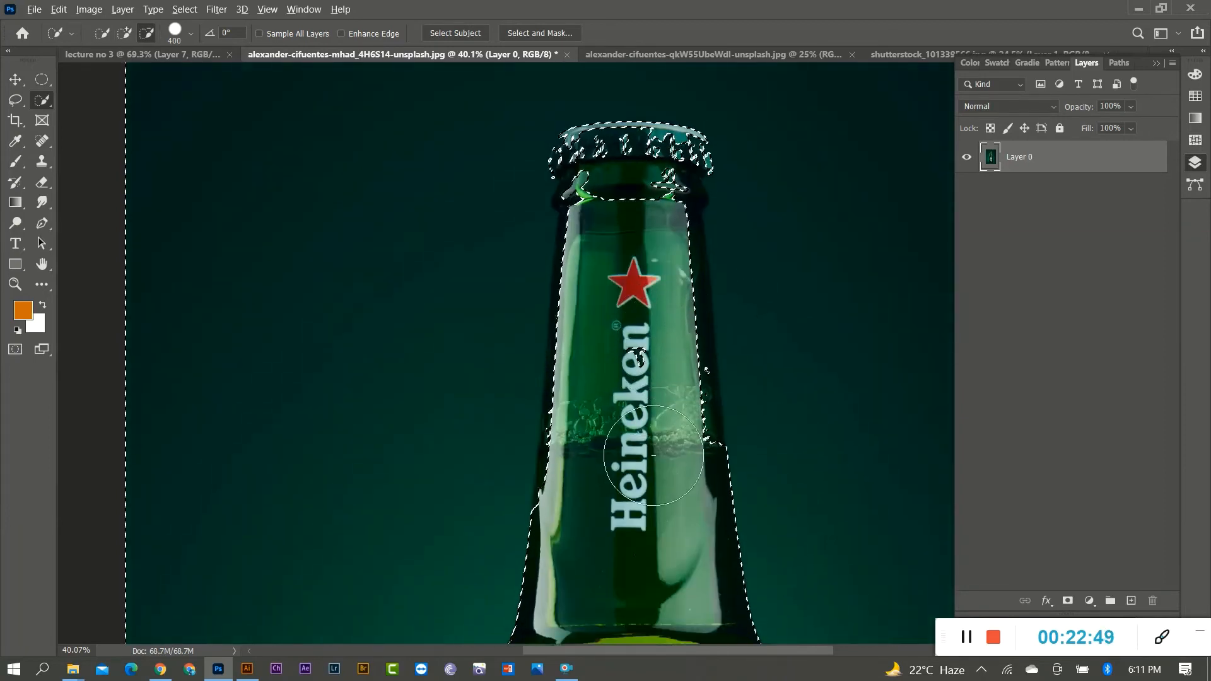
drag(665, 408, 651, 266)
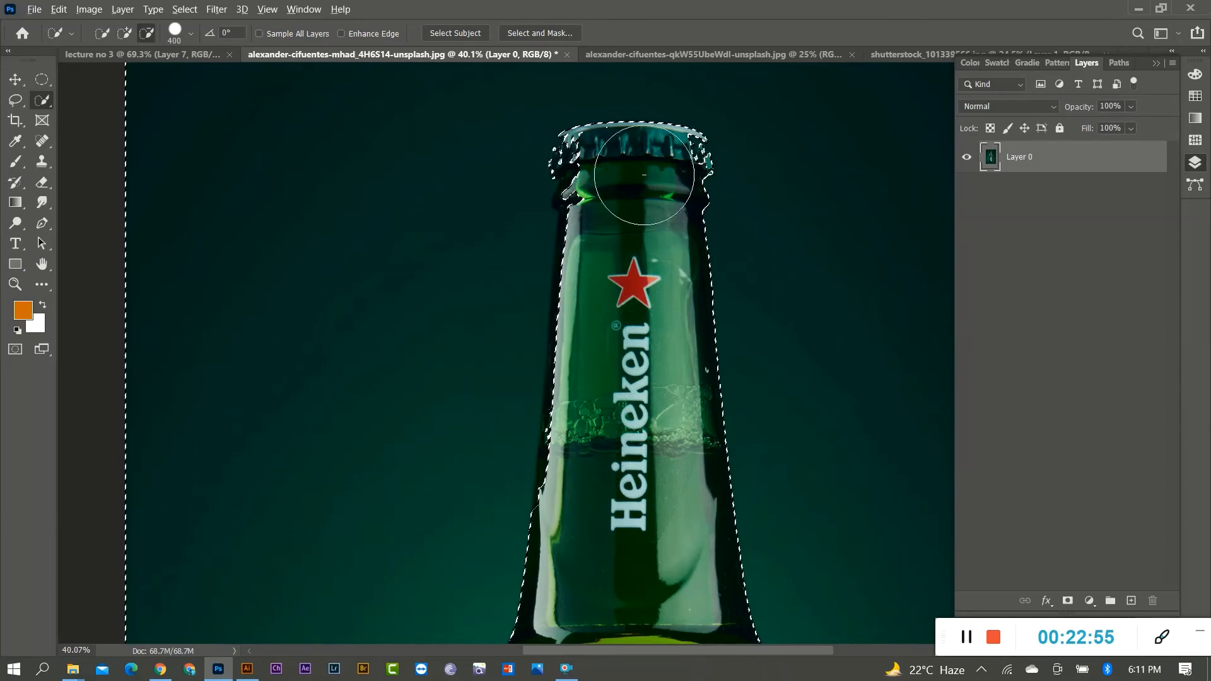
Reduce the Quick Selection brush to 60 and subtract the right side of the bottle cap from the selection
scroll(648, 188, up, 6)
key(bracketleft)
key(bracketleft)
key(bracketleft)
key(bracketleft)
key(bracketleft)
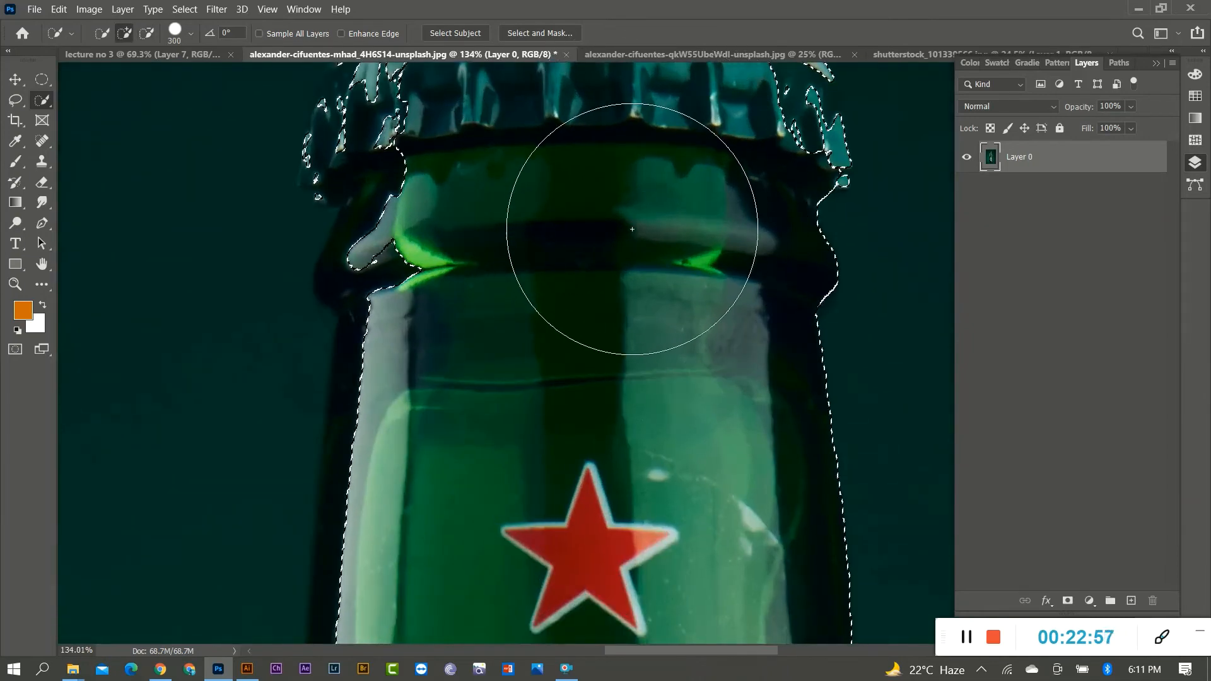
scroll(670, 234, up, 2)
scroll(737, 268, up, 1)
key(bracketleft)
key(bracketleft)
key(bracketleft)
key(bracketleft)
key(bracketleft)
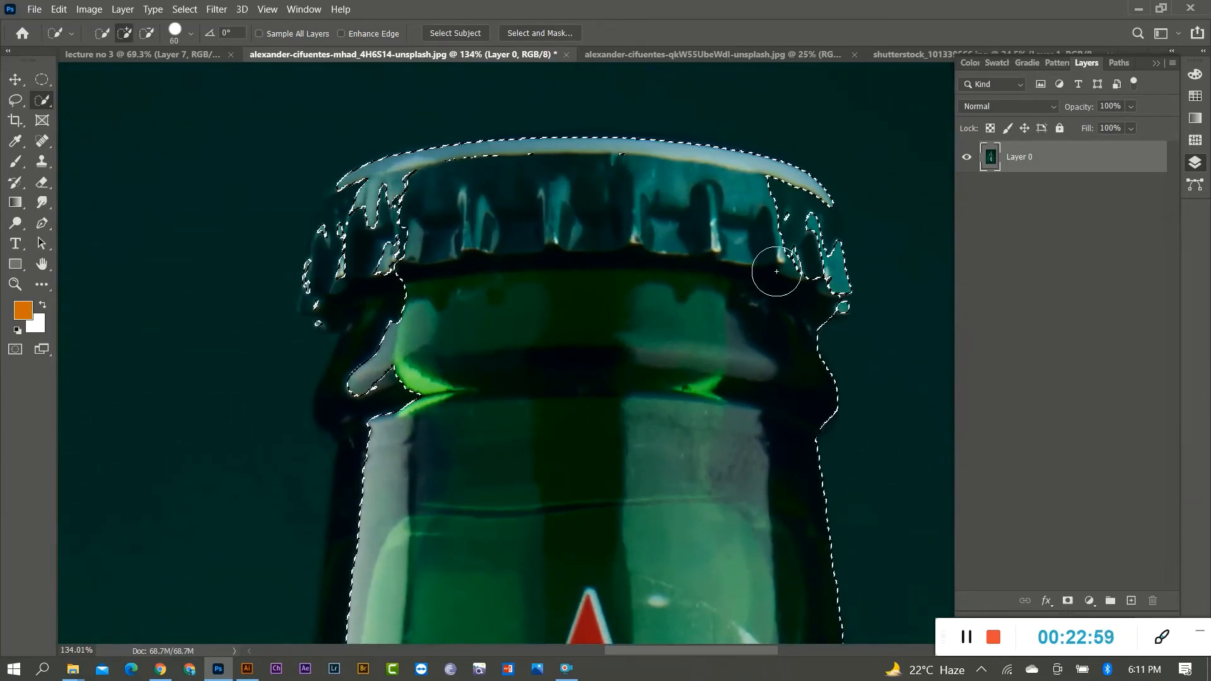
mouse_move(761, 290)
mouse_down()
mouse_move(778, 278)
mouse_move(783, 292)
mouse_move(806, 273)
mouse_move(806, 216)
mouse_move(815, 300)
mouse_up()
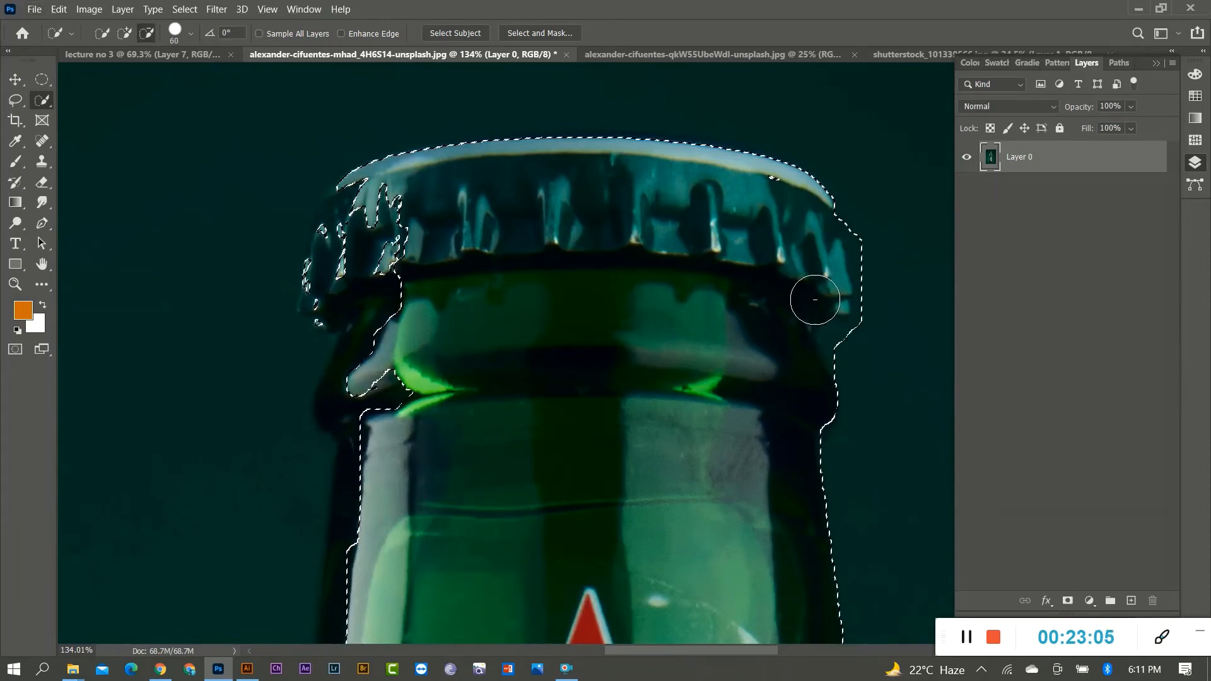
Subtract the ridges on the left side of the bottle cap from the selection
drag(400, 270, 381, 290)
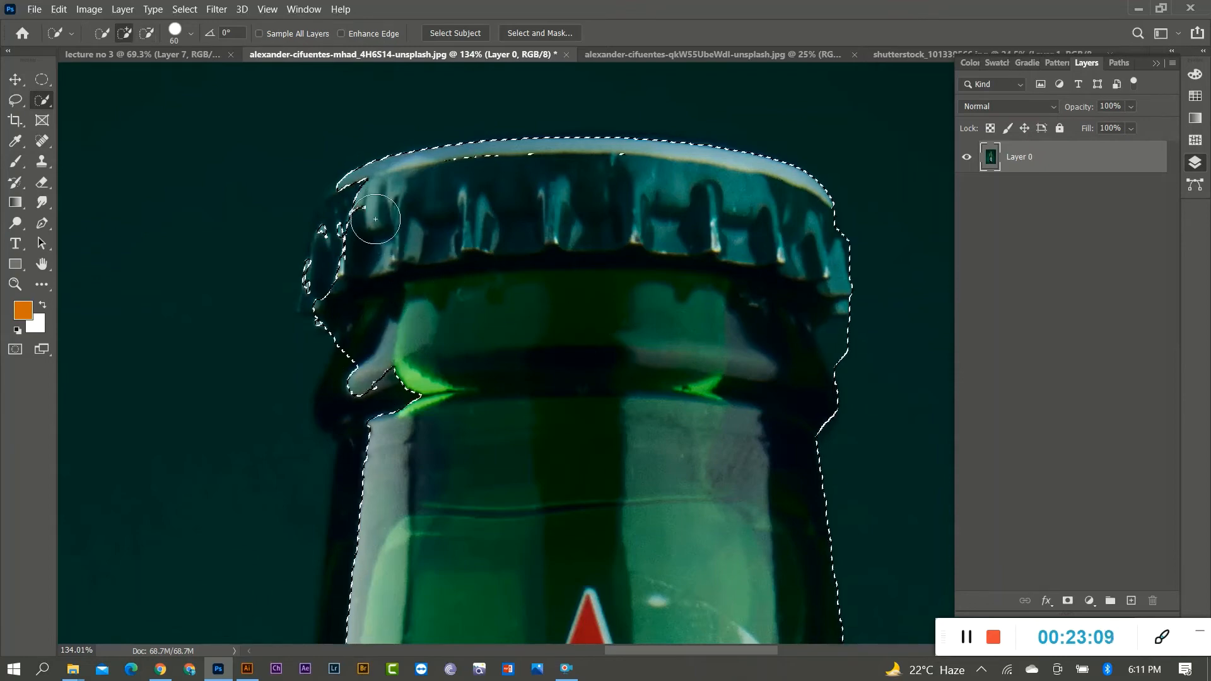
drag(377, 221, 359, 220)
drag(344, 266, 352, 224)
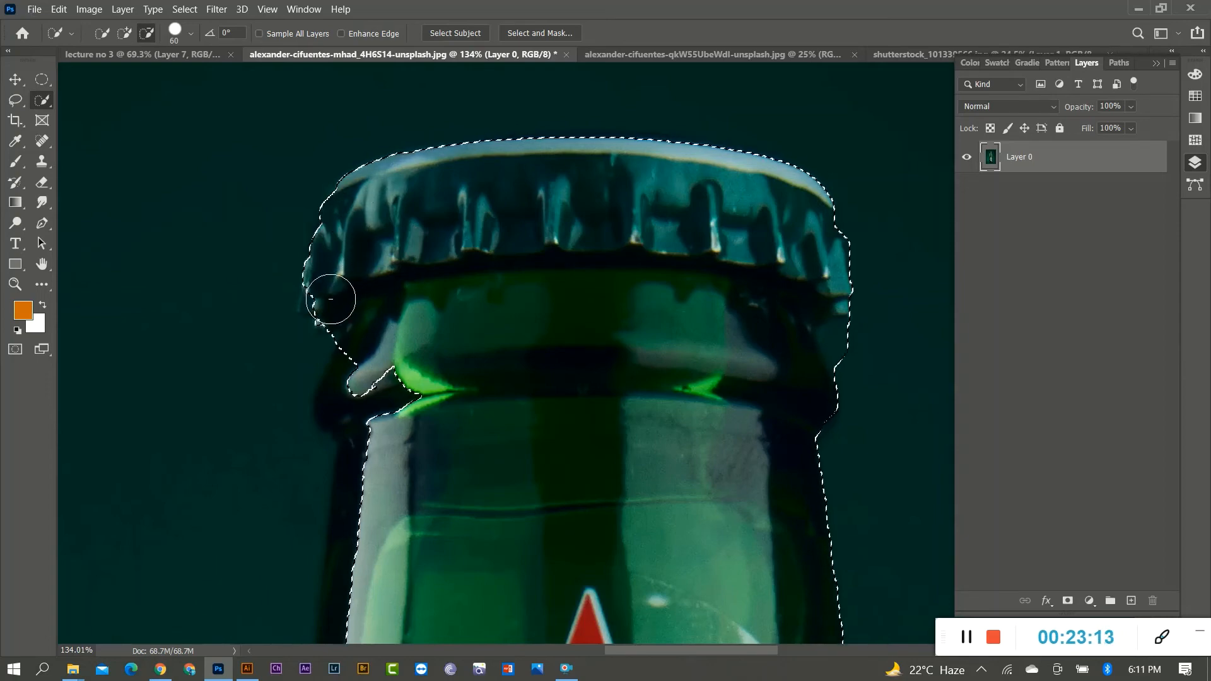
Reduce the brush to 40 and subtract the cap's lower-left corner from the selection
scroll(316, 287, up, 10)
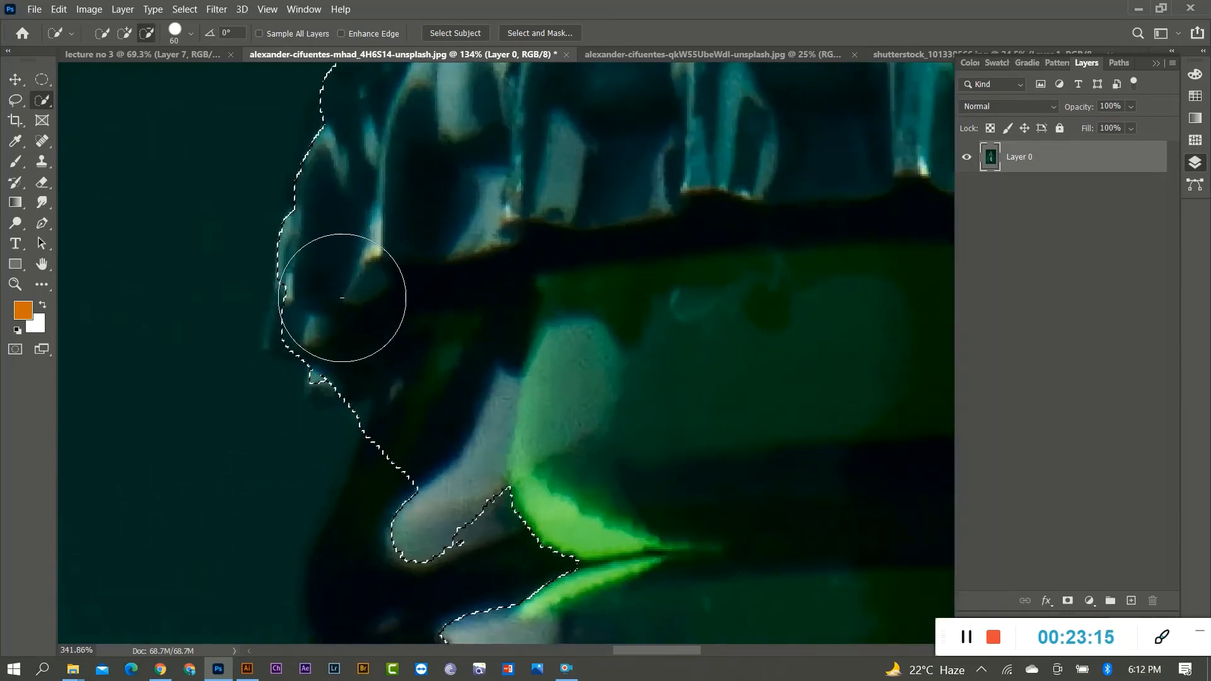
key(bracketleft)
key(bracketleft)
key(bracketleft)
alt+click(324, 309)
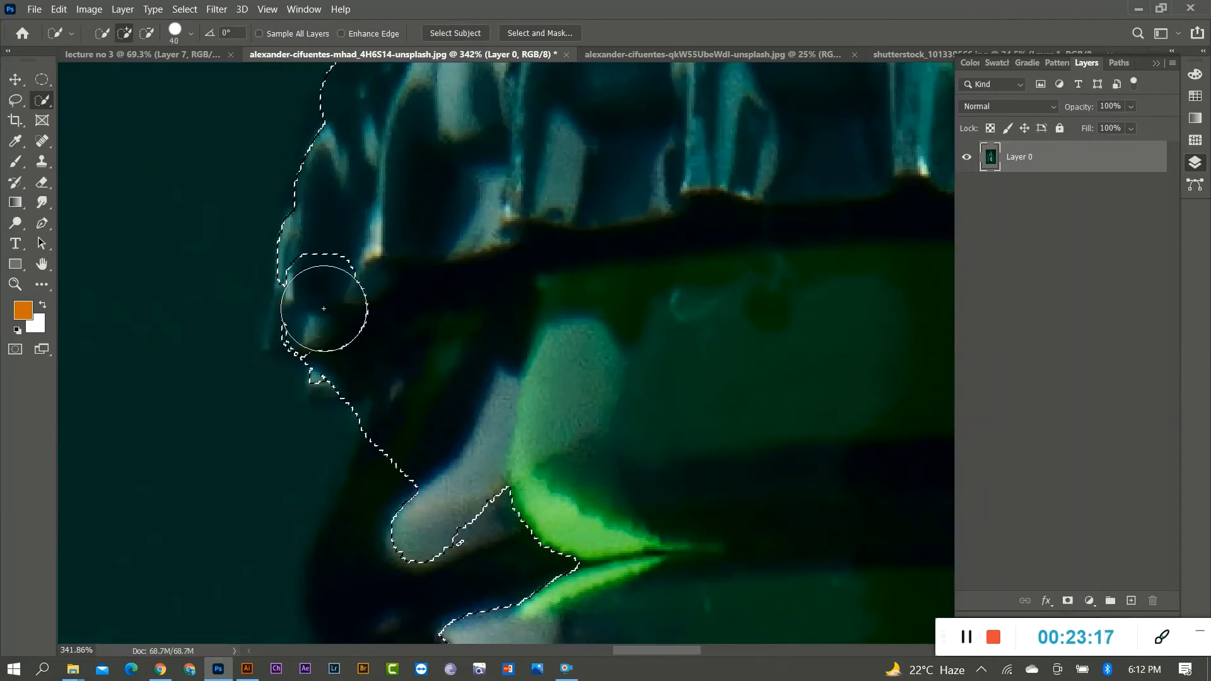
scroll(323, 311, up, 5)
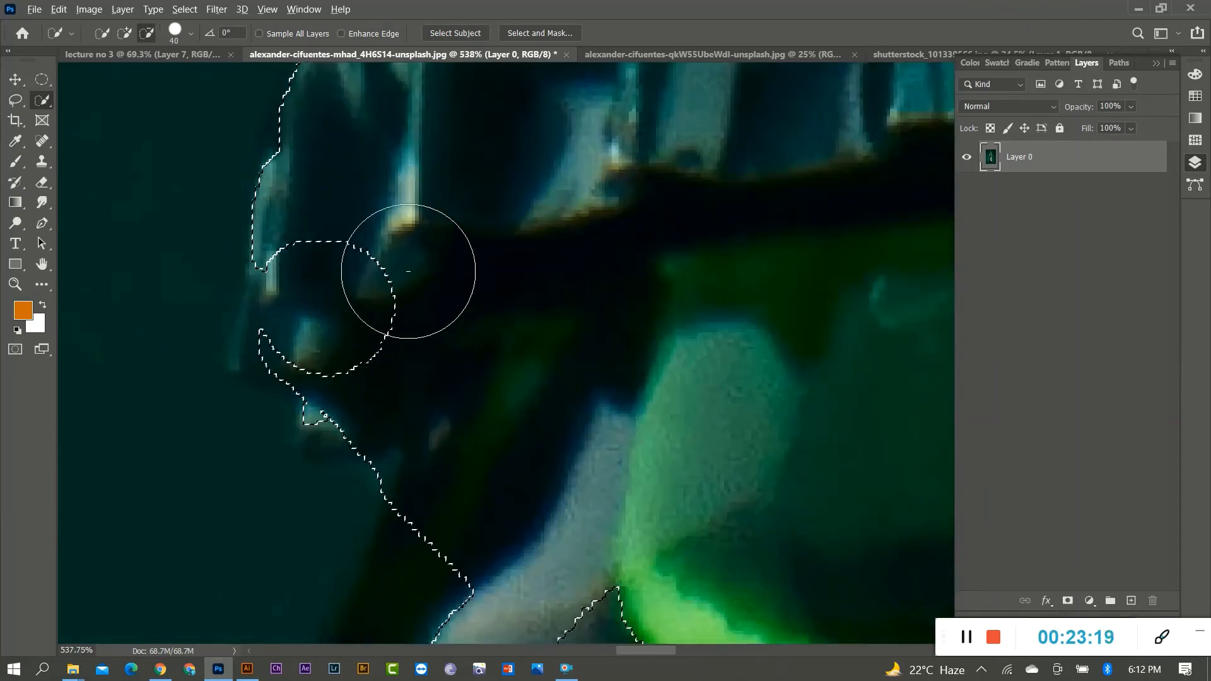
click(389, 284)
click(324, 305)
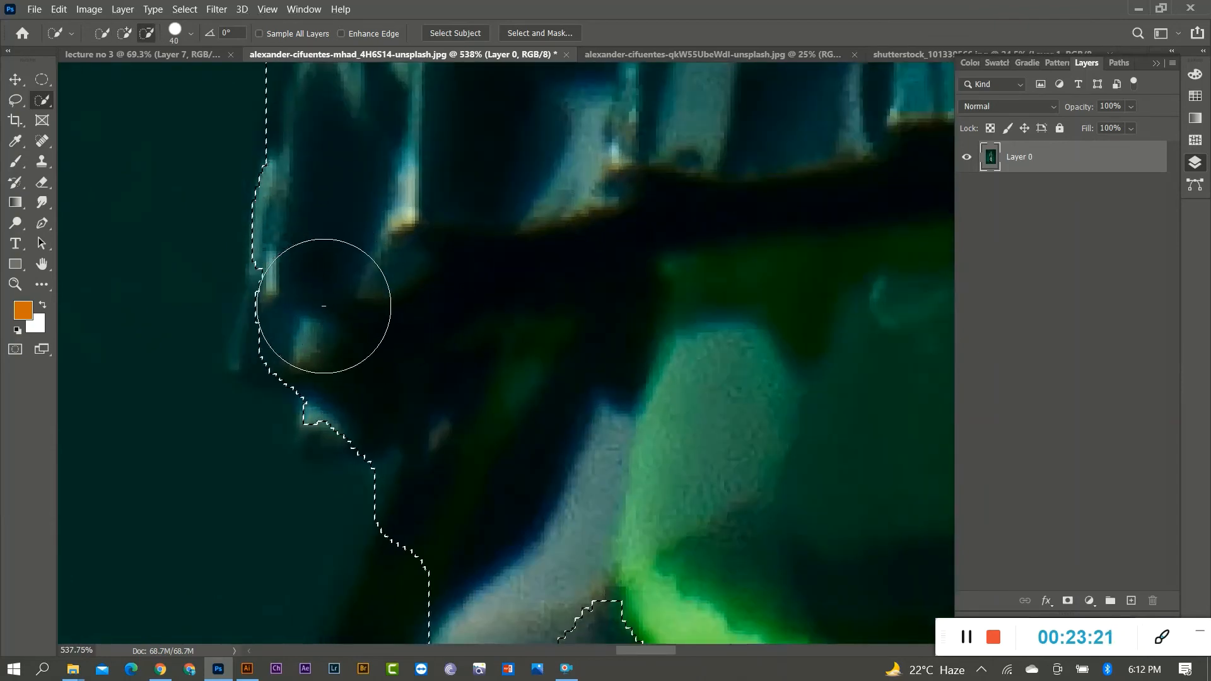
click(319, 309)
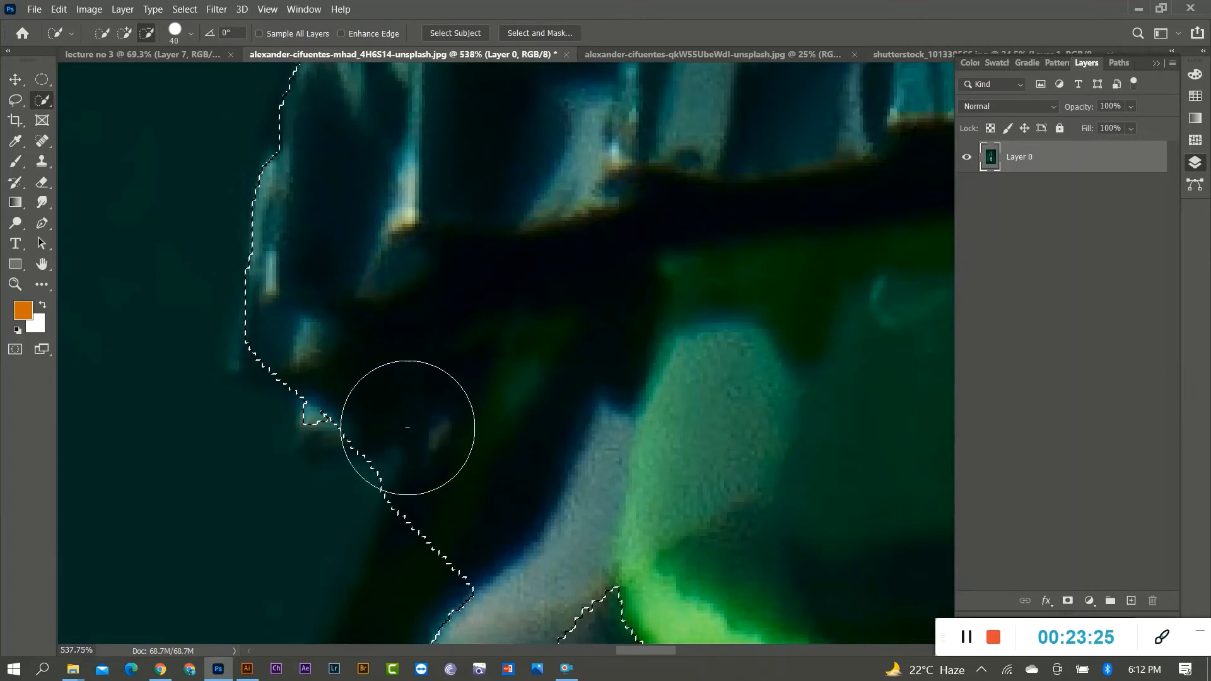
Reduce the brush to 9 and subtract the cap's lower-left tip and the left side of the neck ring from the selection
key(bracketleft)
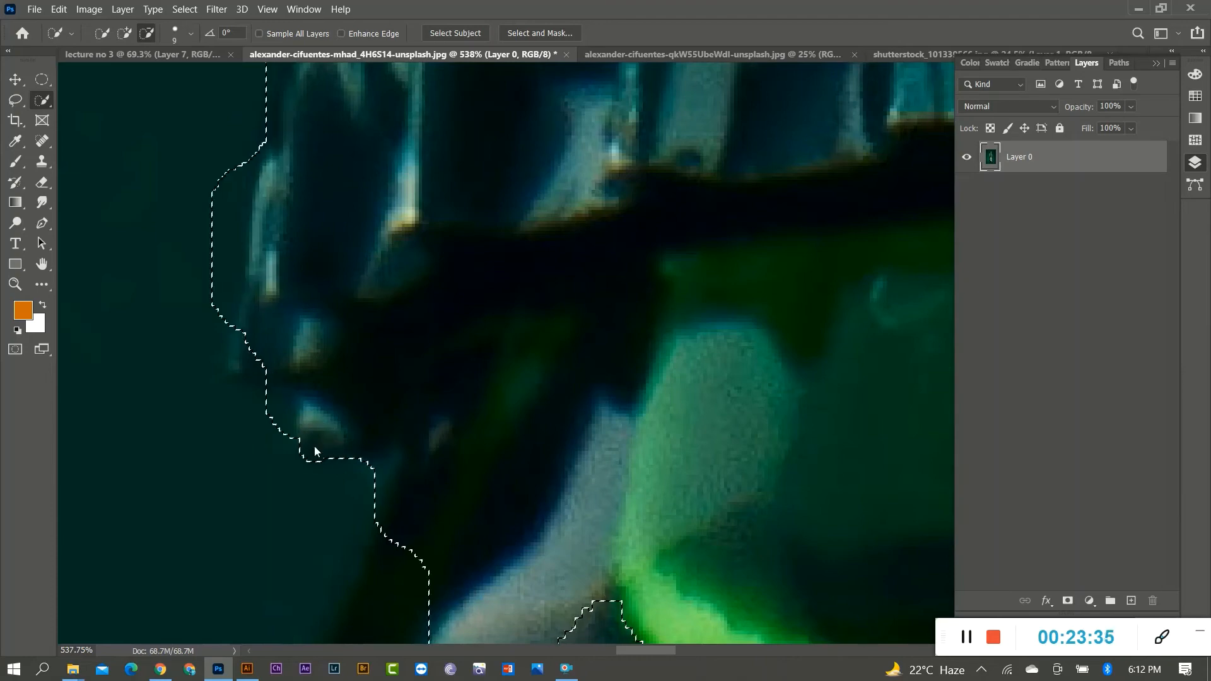
scroll(441, 441, down, 5)
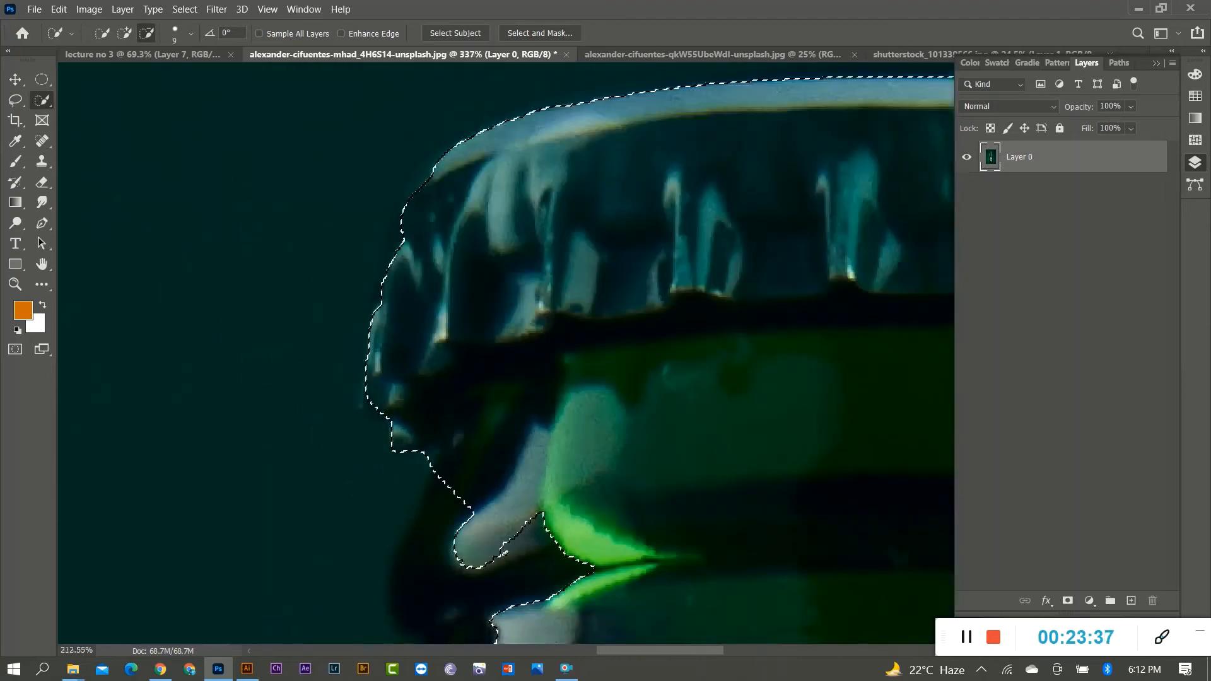
scroll(530, 442, down, 1)
scroll(509, 462, up, 2)
drag(486, 383, 443, 469)
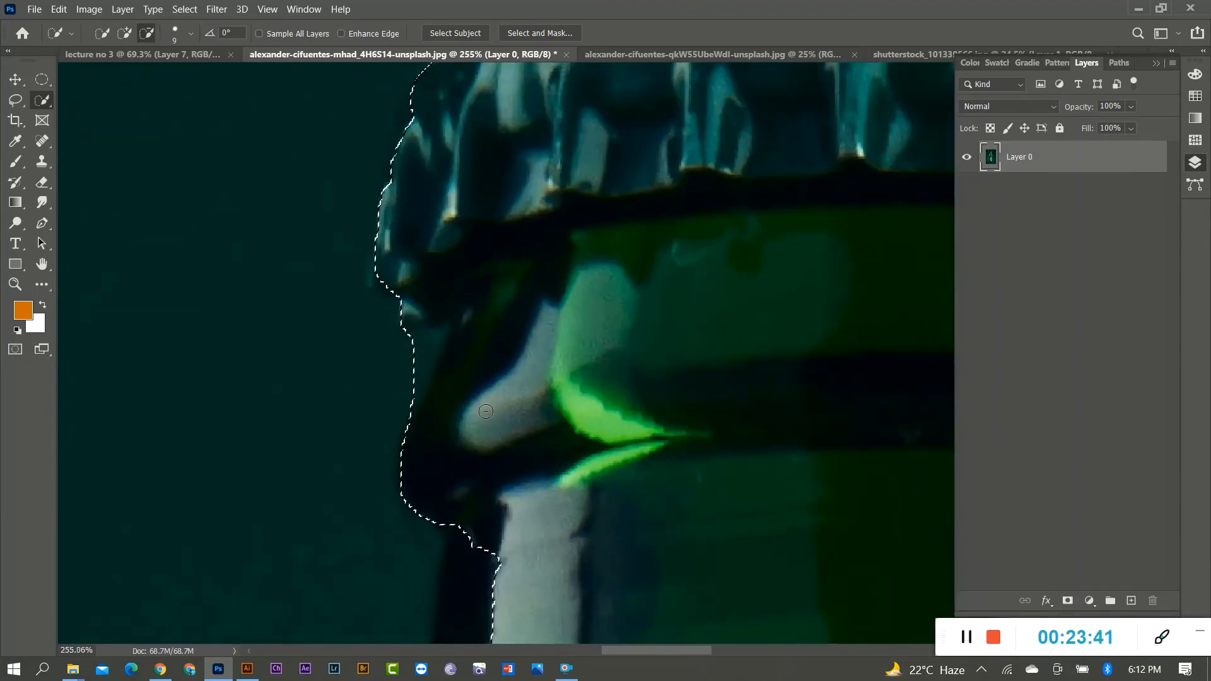
Subtract the neck's dark left edge just below the ring from the selection, enlarging the brush to 25
scroll(484, 411, down, 3)
scroll(486, 407, up, 1)
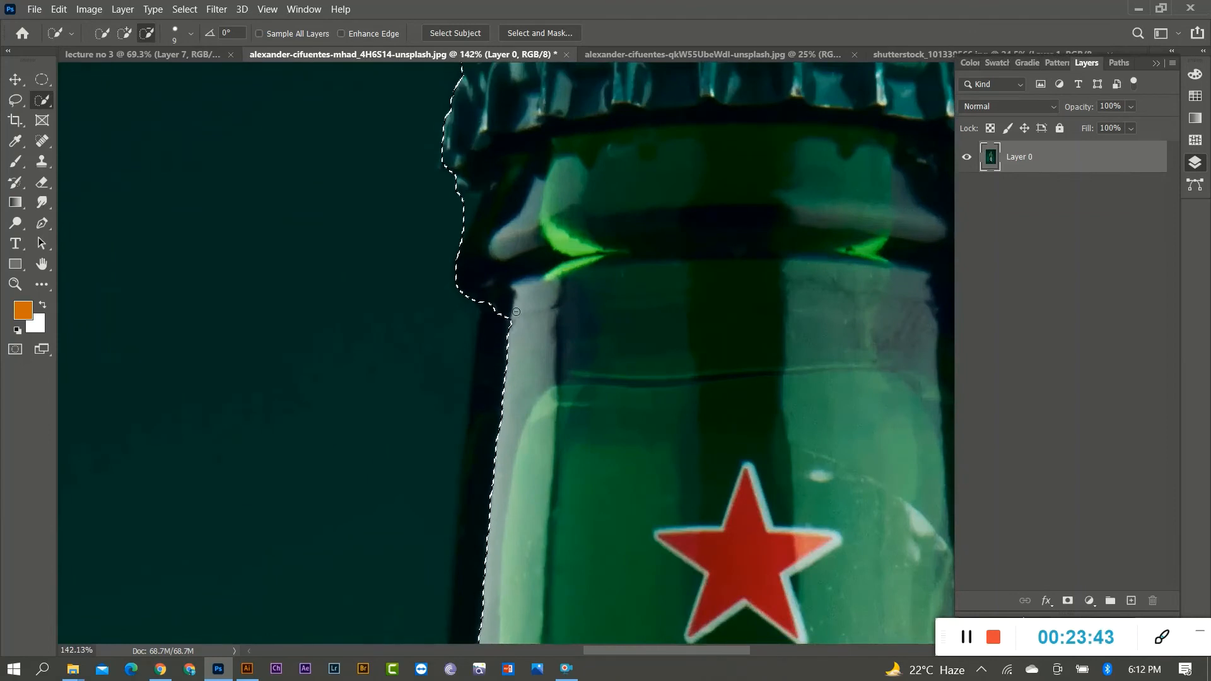
drag(503, 313, 493, 316)
mouse_move(485, 374)
mouse_down()
mouse_move(483, 473)
mouse_move(485, 440)
mouse_up()
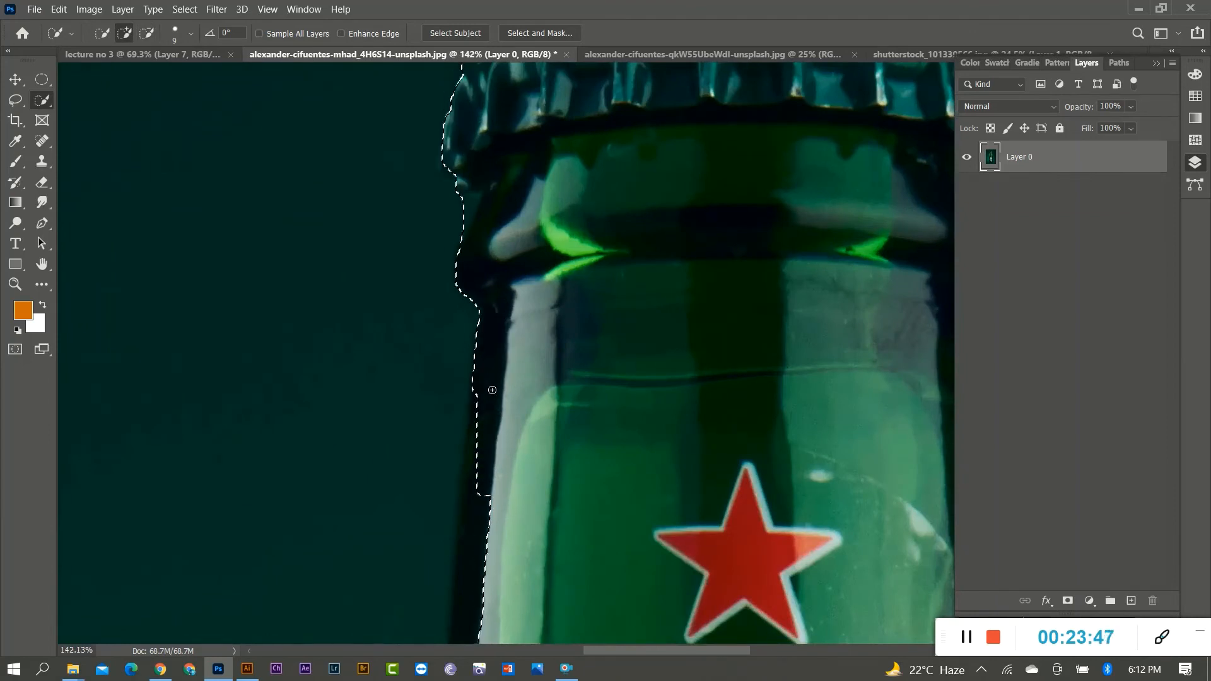
key(])
key(])
key(])
key(])
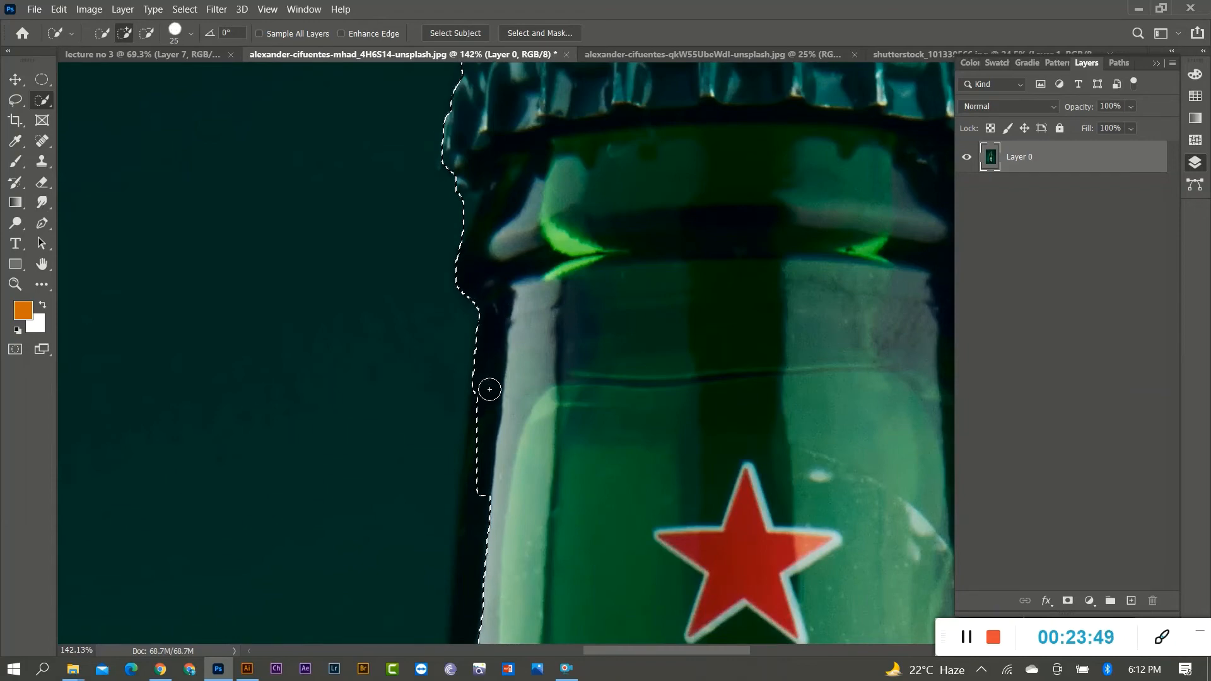
drag(490, 389, 474, 556)
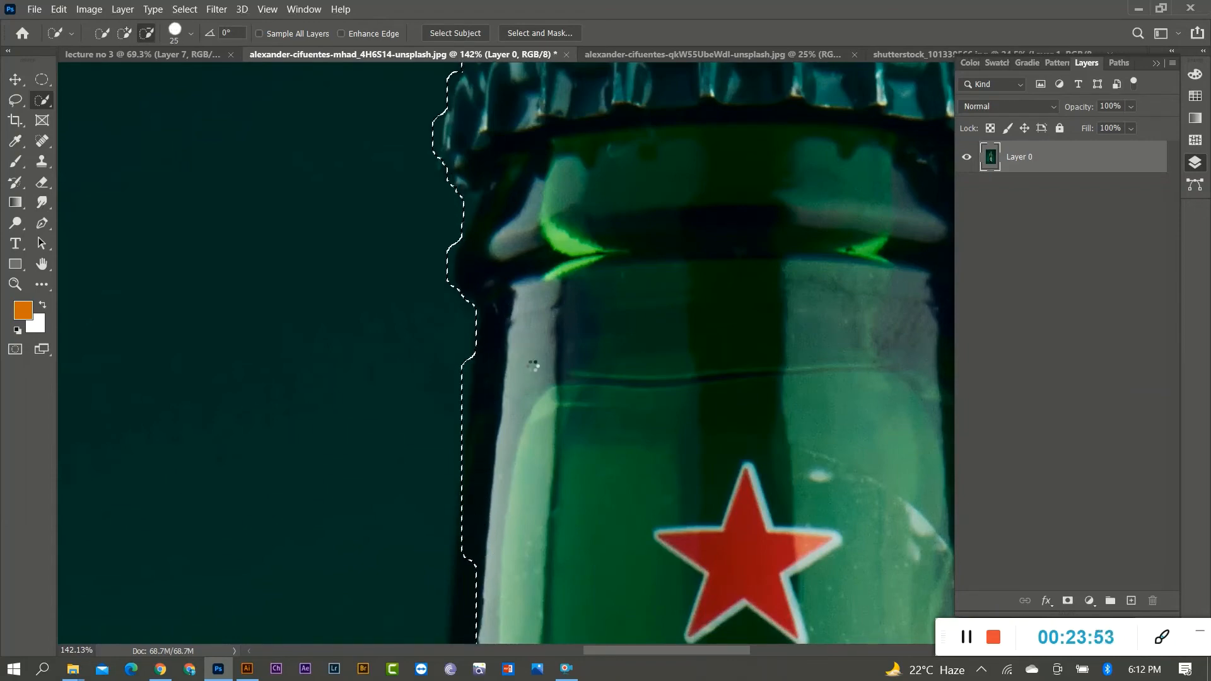
Subtract the rest of the neck's dark left edge, from beside the red star down past the foam line, from the selection
scroll(533, 366, down, 5)
scroll(529, 369, down, 3)
scroll(498, 366, up, 3)
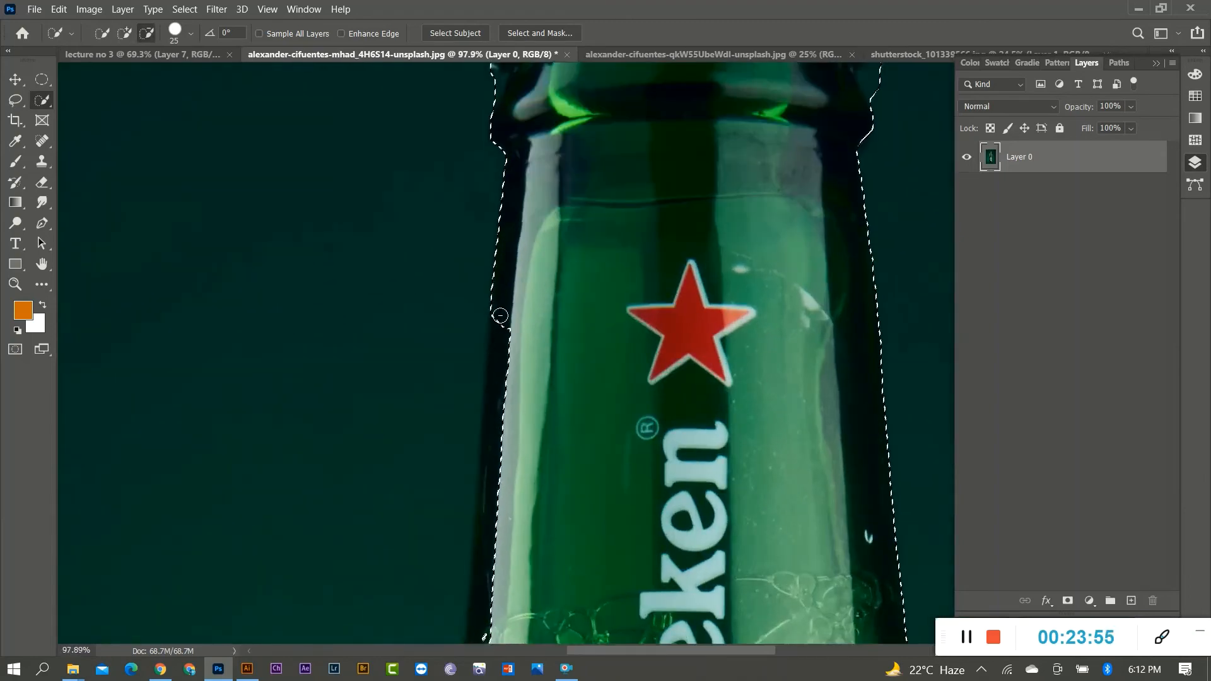
mouse_move(500, 315)
mouse_down()
mouse_move(496, 386)
mouse_move(517, 445)
mouse_up()
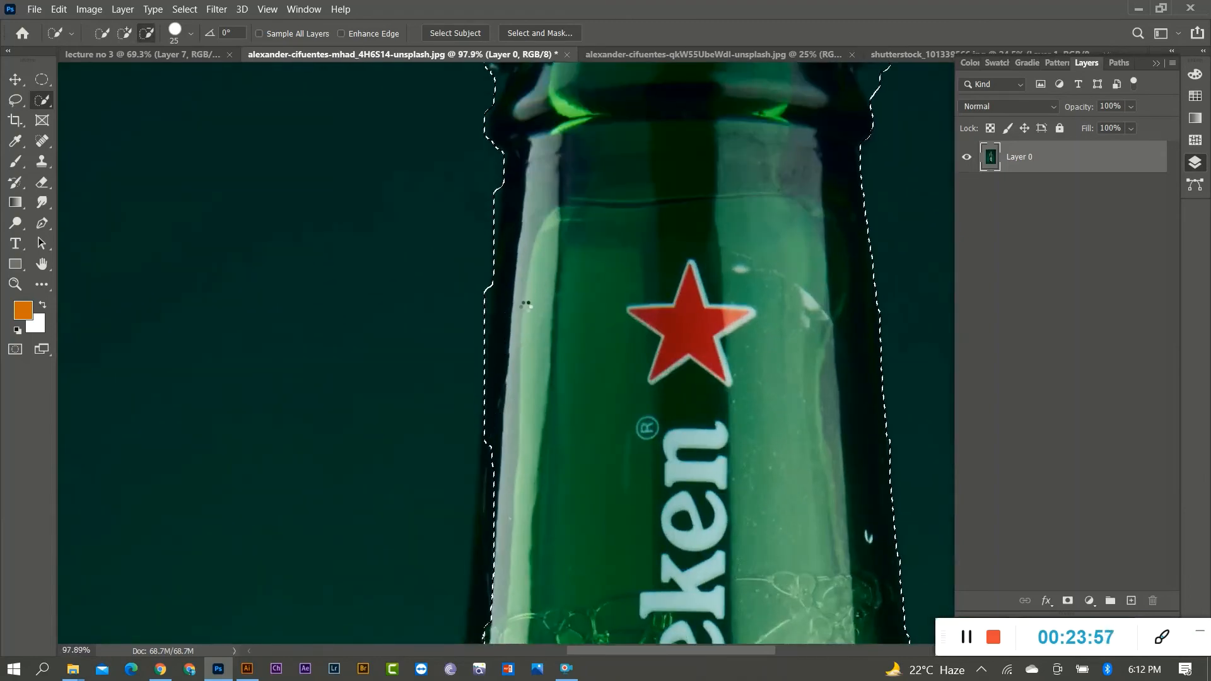
scroll(525, 306, down, 3)
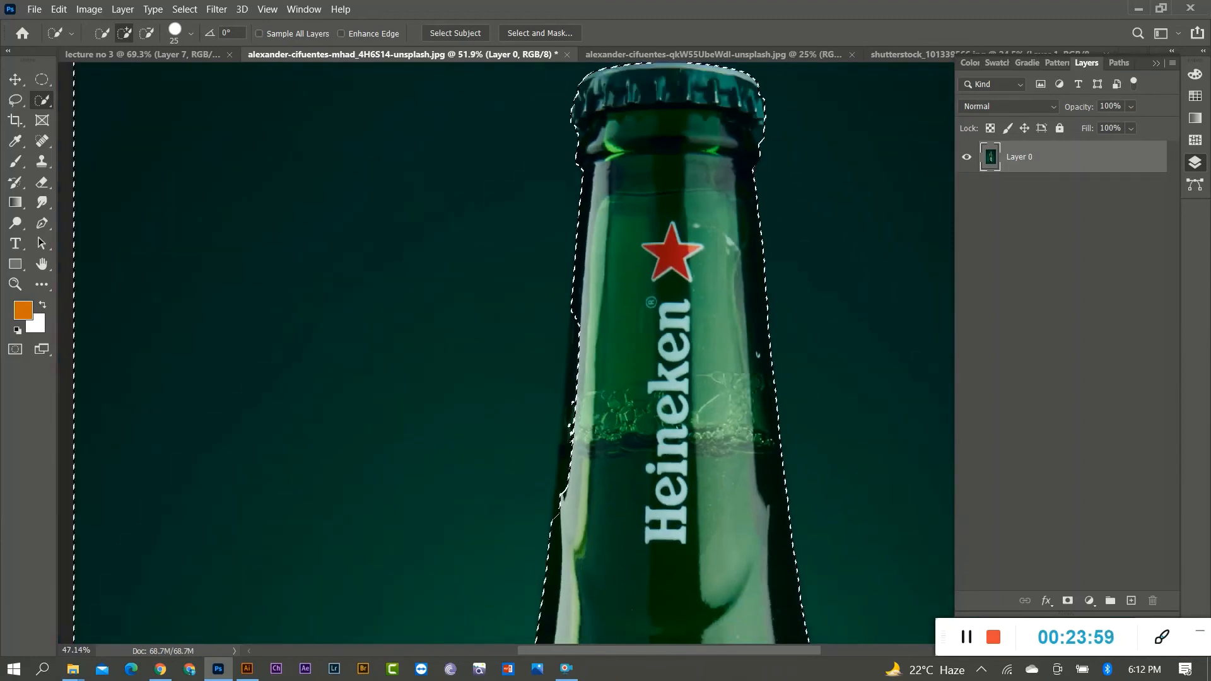
scroll(578, 354, up, 1)
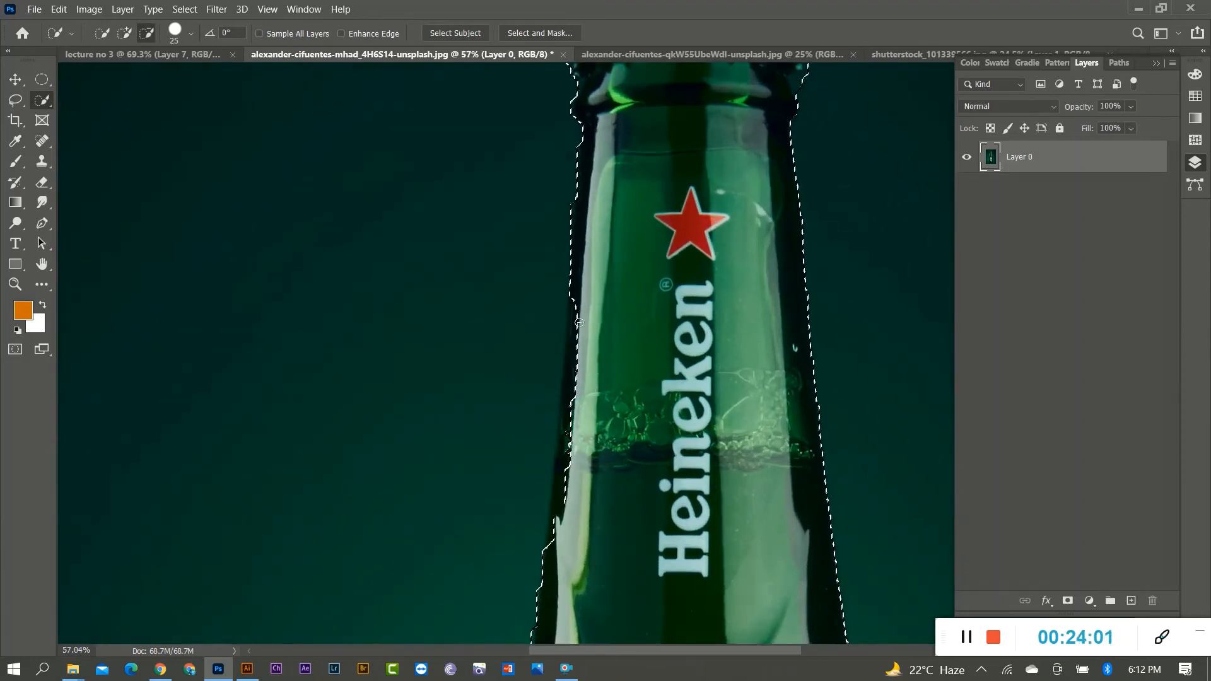
mouse_move(579, 323)
mouse_down()
mouse_move(563, 521)
mouse_move(576, 387)
mouse_up()
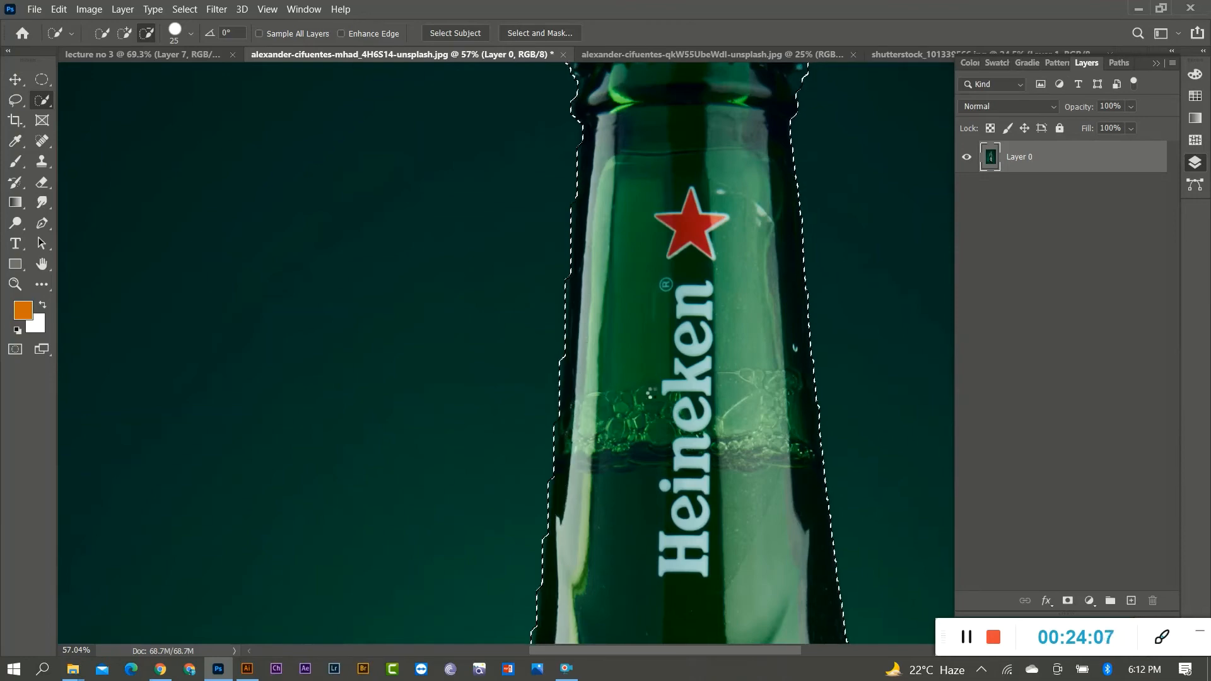
scroll(650, 394, up, 3)
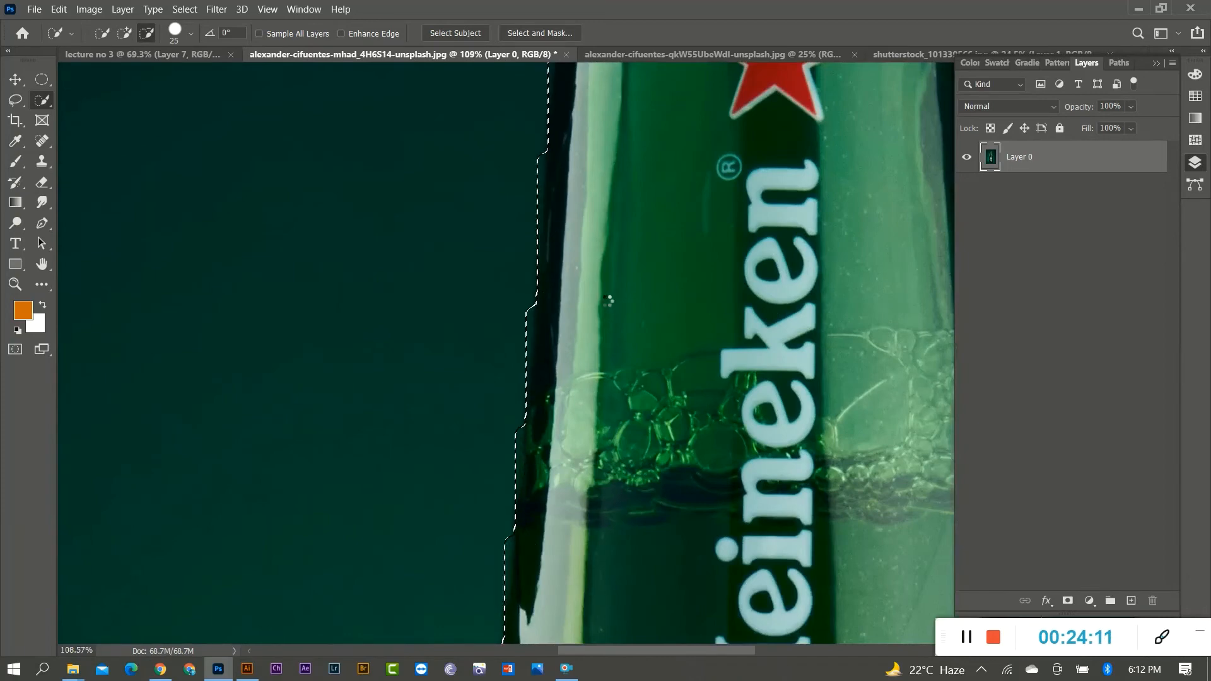
Delete the selected green background around the whole bottle and deselect
scroll(609, 301, down, 5)
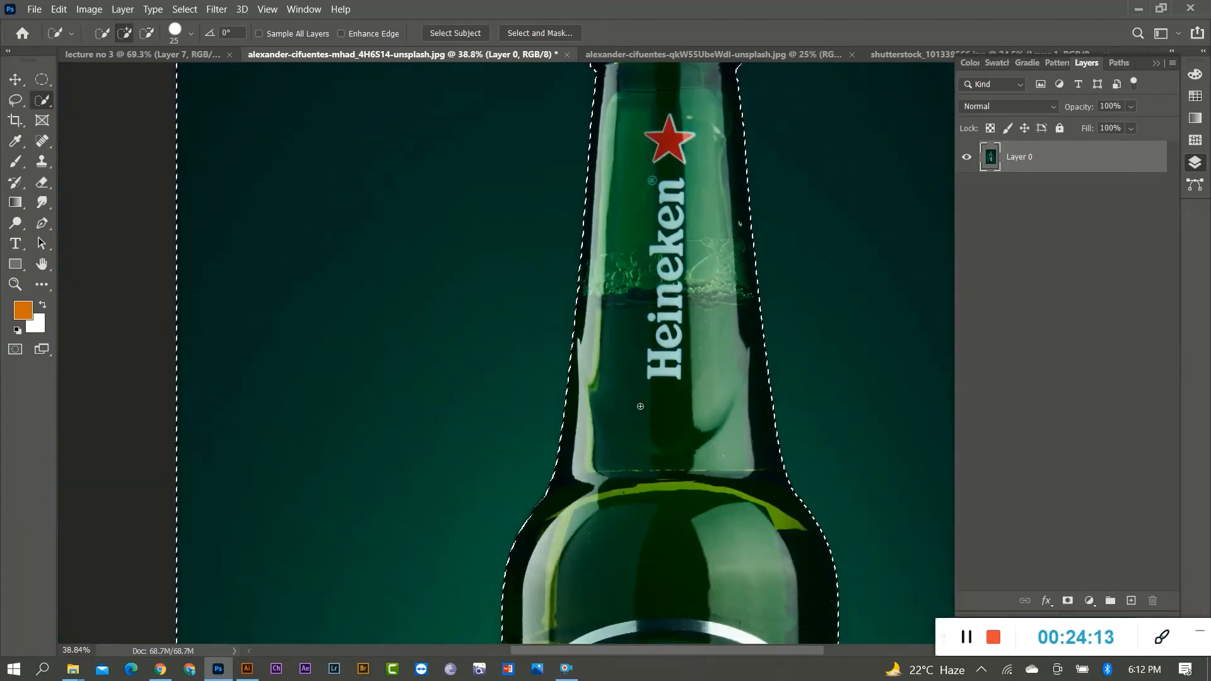
scroll(640, 406, down, 5)
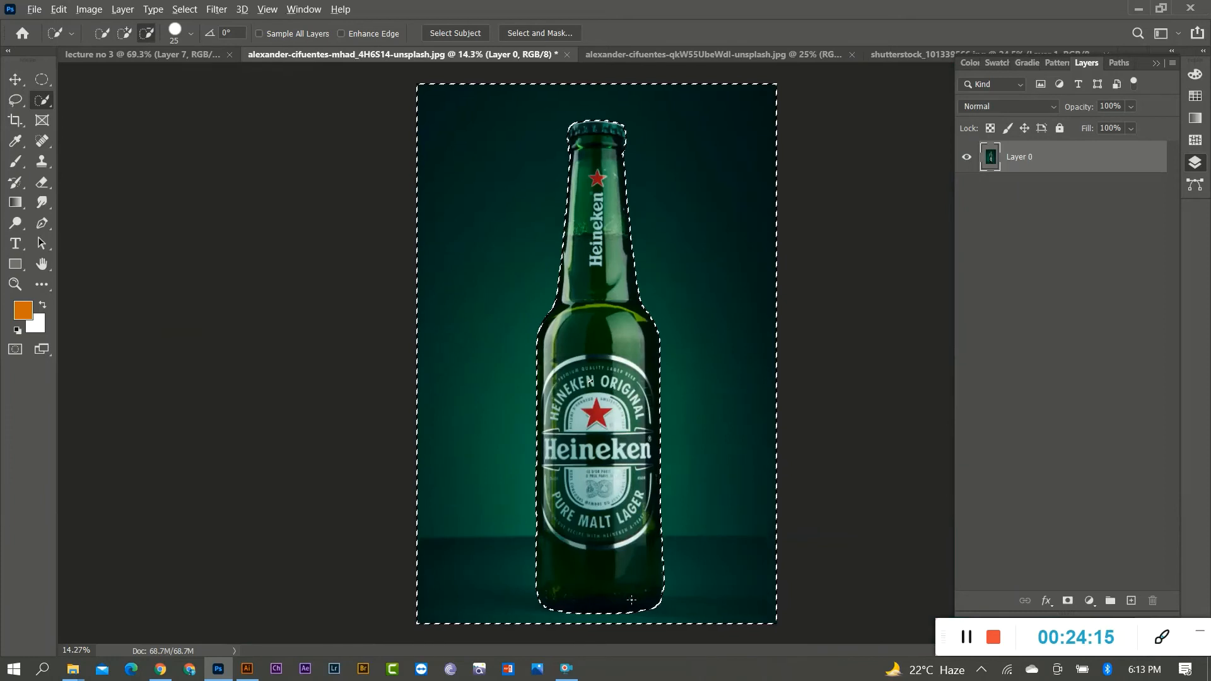
scroll(631, 599, up, 2)
scroll(623, 432, down, 2)
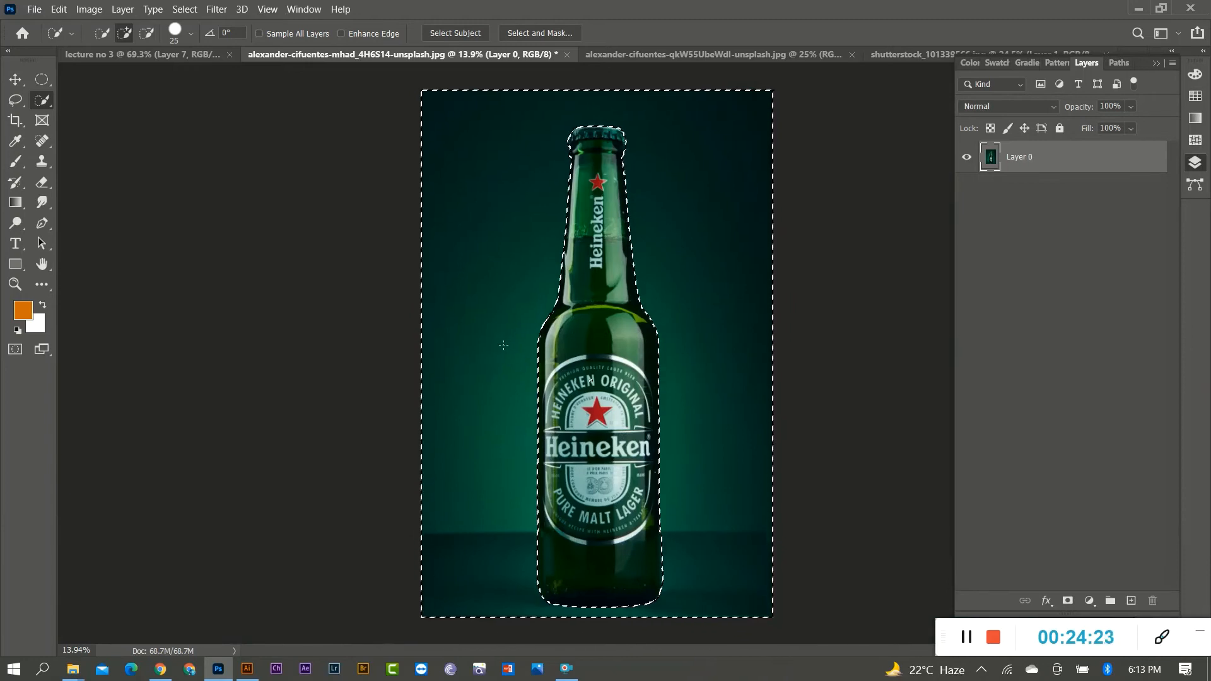
key(Delete)
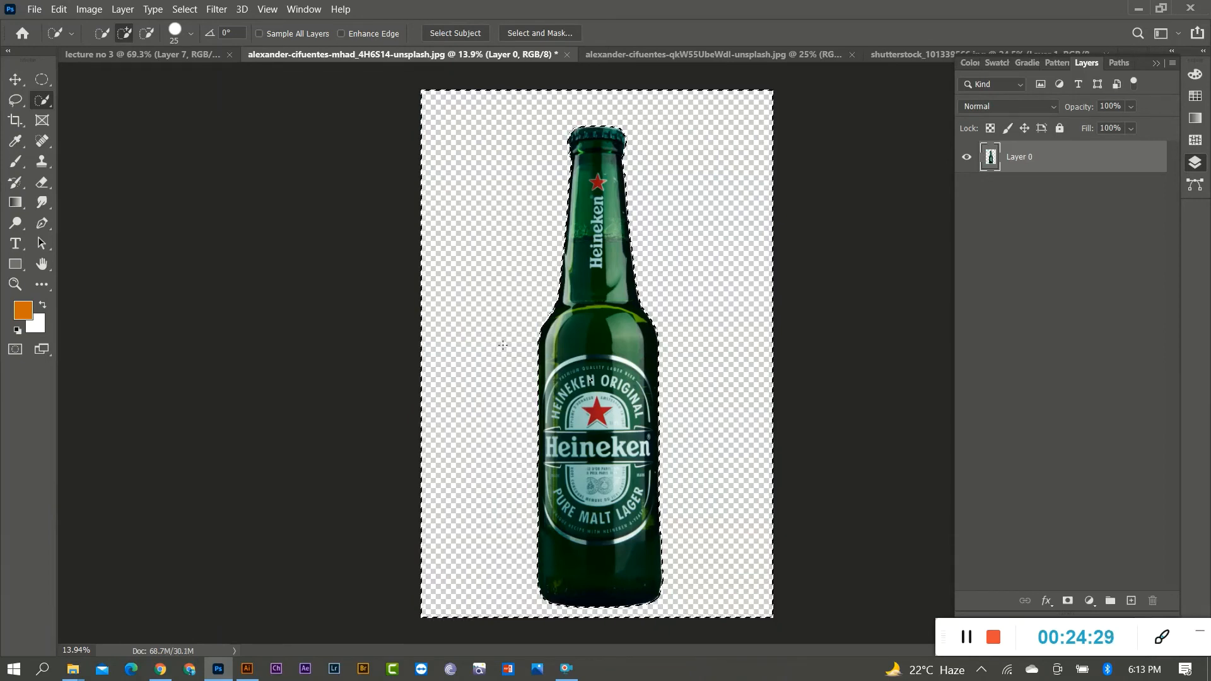
key(ctrl+d)
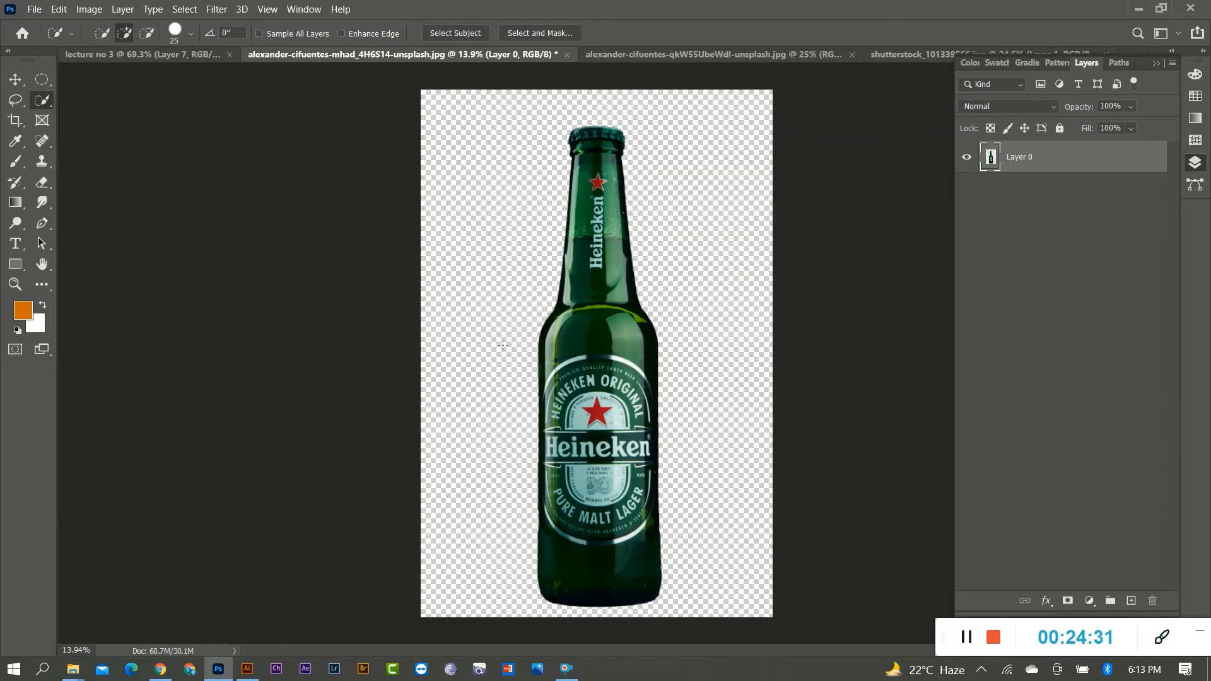
Bring the cut-out bottle into the lecture no 3 post and scale it down to fit inside the canvas
click(18, 80)
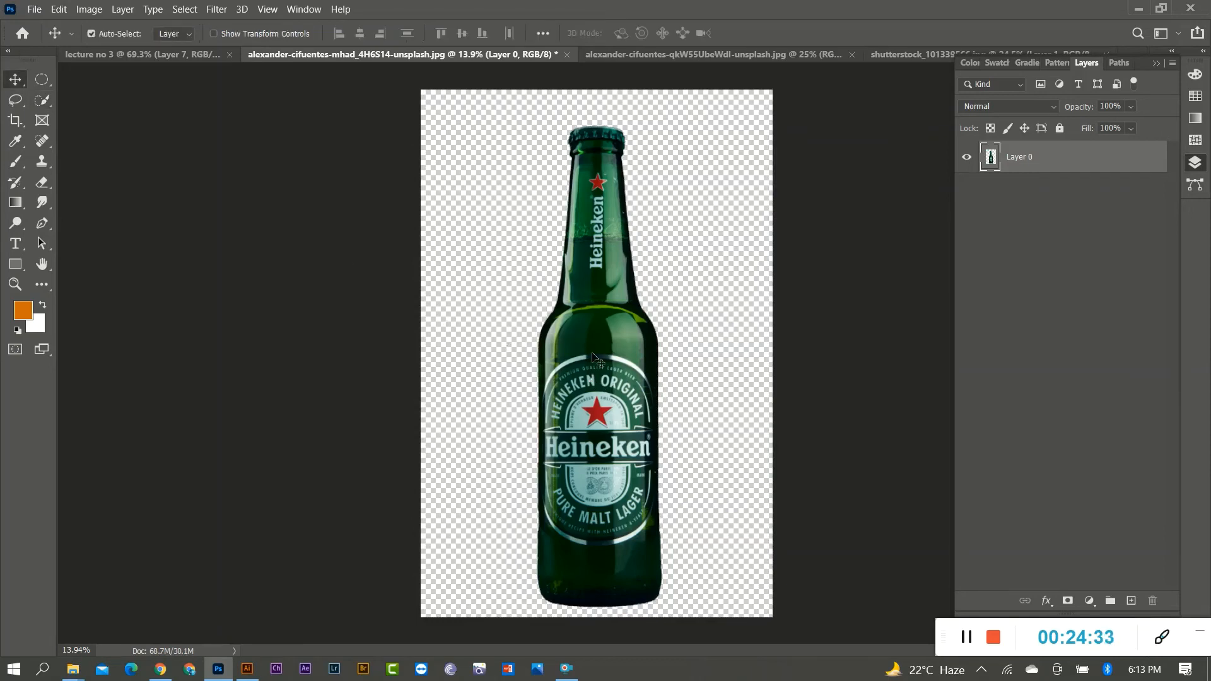
drag(593, 355, 619, 600)
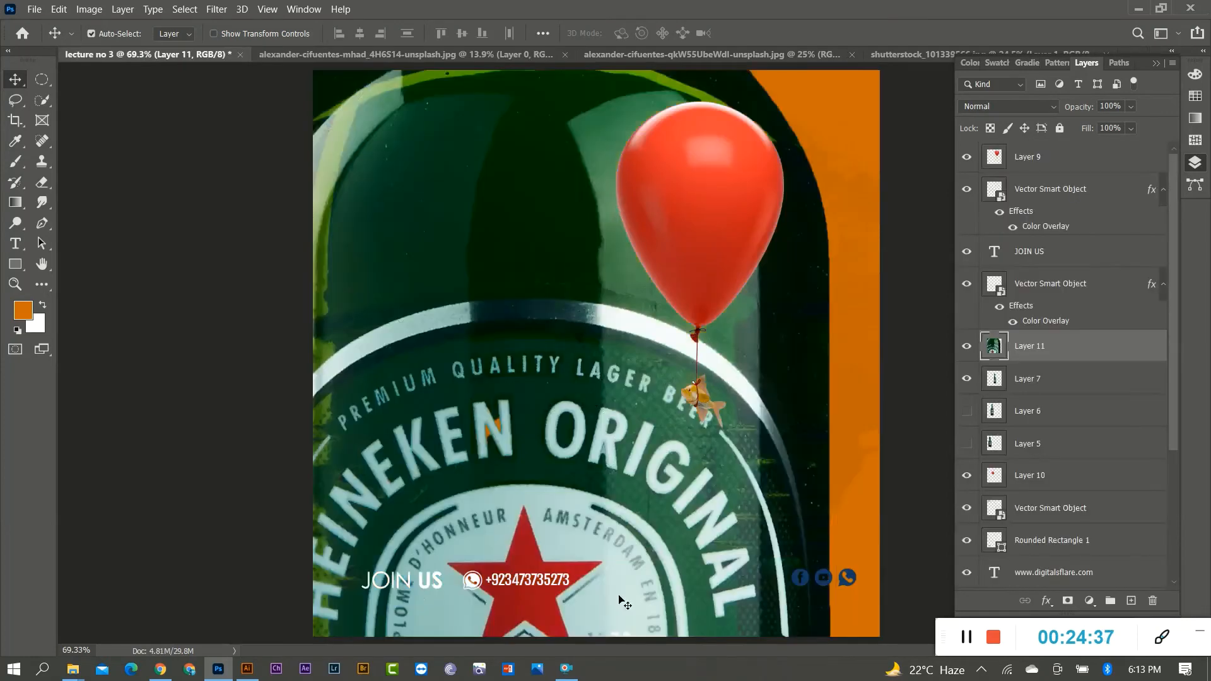
key(ctrl+t)
key(ctrl+0)
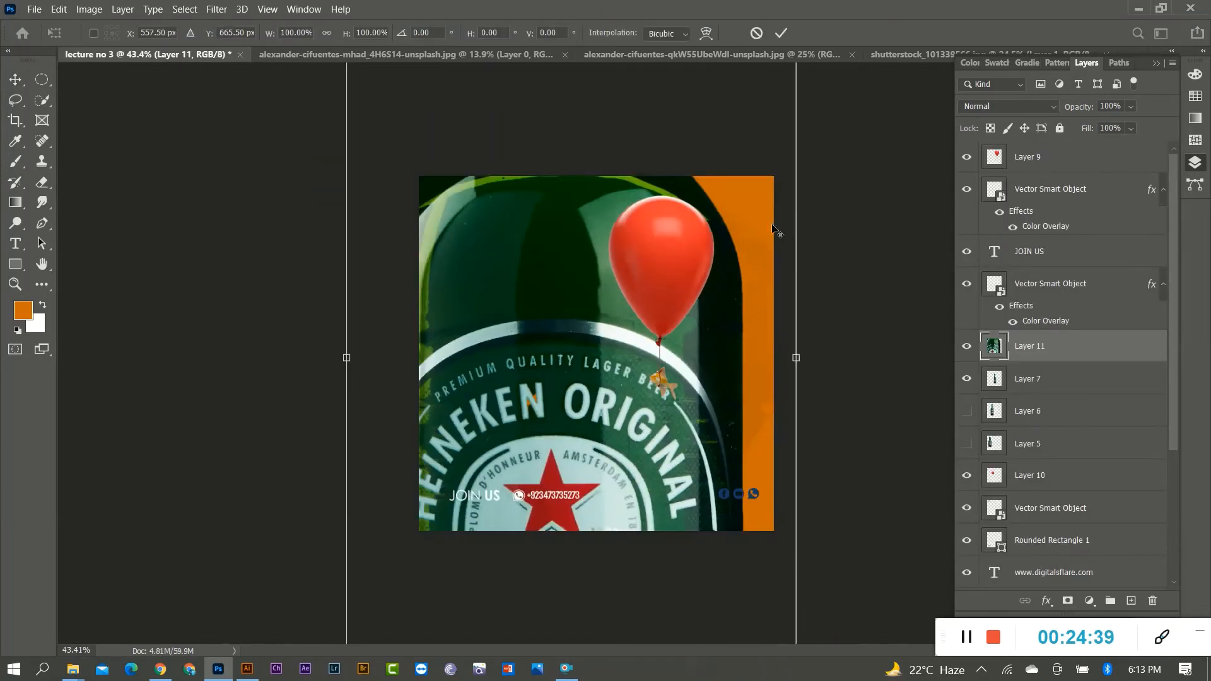
scroll(745, 285, down, 5)
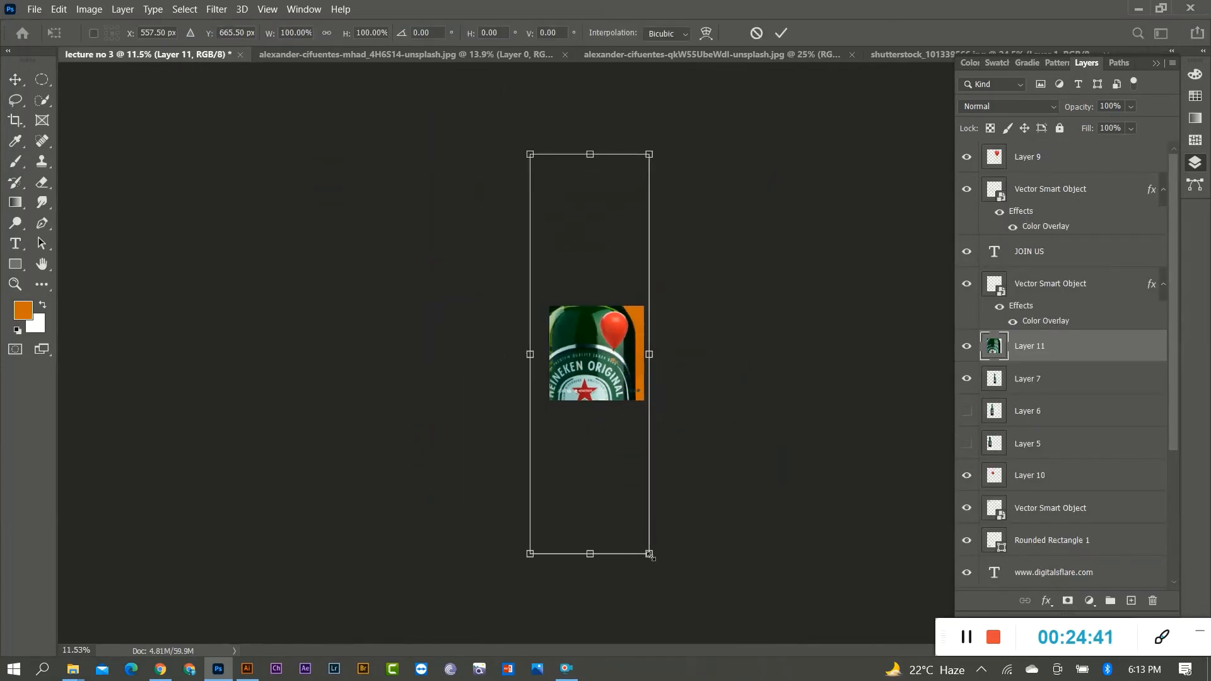
drag(650, 555, 636, 438)
key(Return)
Delete the old bottle layer from behind the new cut-out
scroll(602, 380, up, 5)
scroll(602, 380, up, 2)
click(621, 410)
key(Delete)
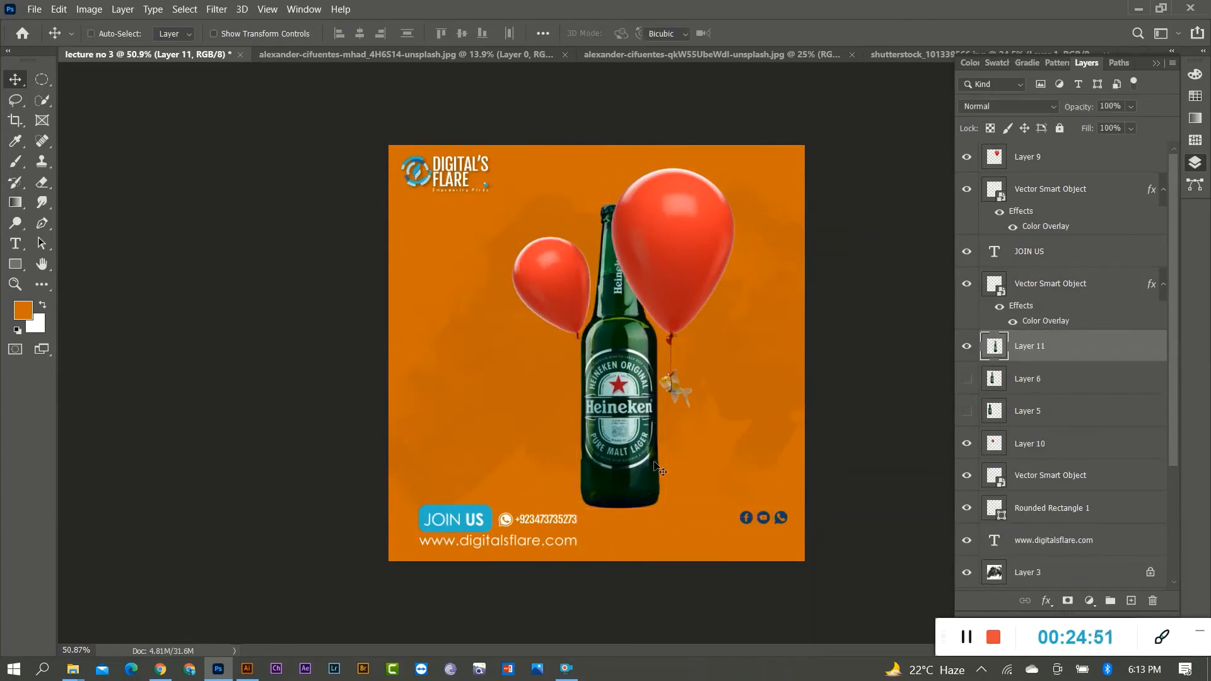
Scale the new bottle to about 86% and reposition it between the two balloons
key(ctrl+t)
drag(664, 507, 656, 486)
drag(636, 425, 629, 433)
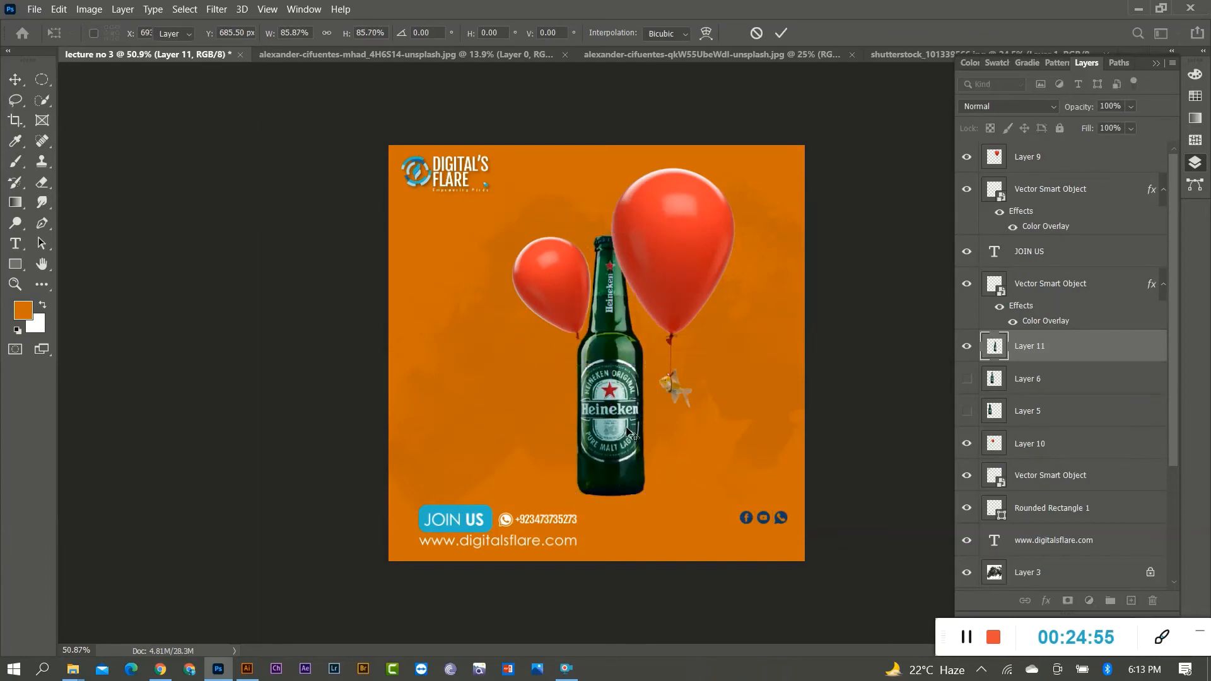
key(Return)
Fine-tune the placement of the large goldfish balloon and the small balloon beside the bottle's neck
scroll(618, 372, up, 4)
scroll(631, 284, down, 2)
click(695, 219)
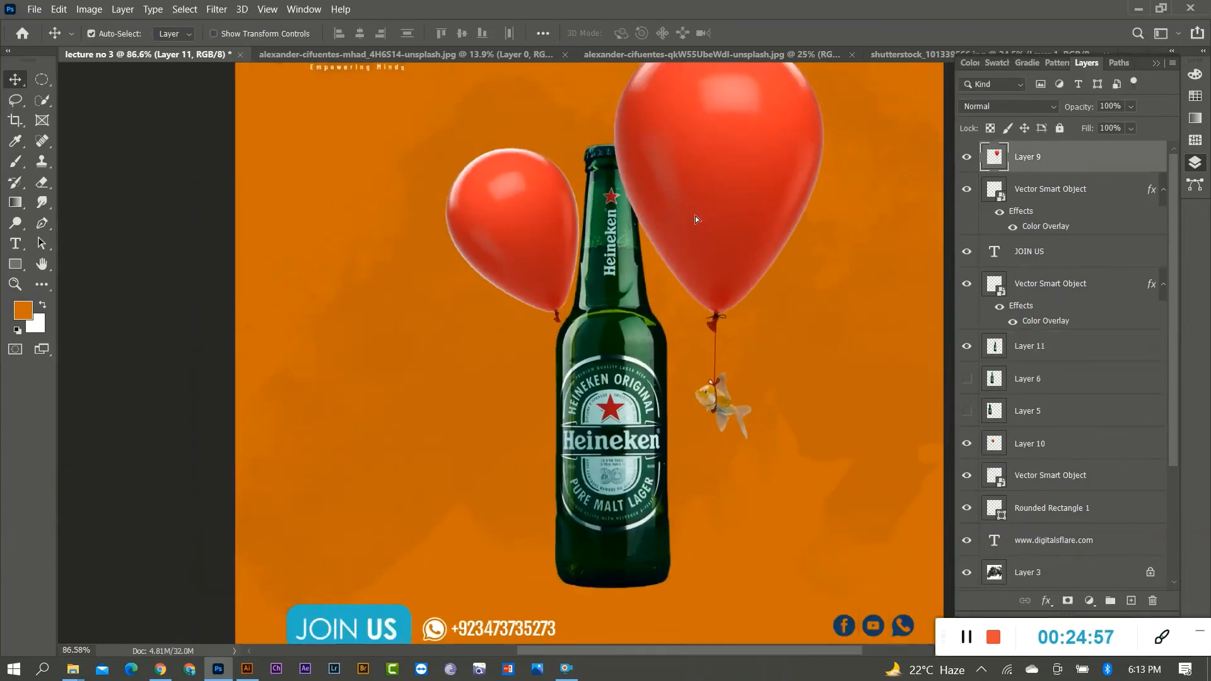
drag(695, 216, 710, 219)
scroll(694, 231, down, 4)
drag(688, 299, 681, 297)
scroll(681, 376, up, 8)
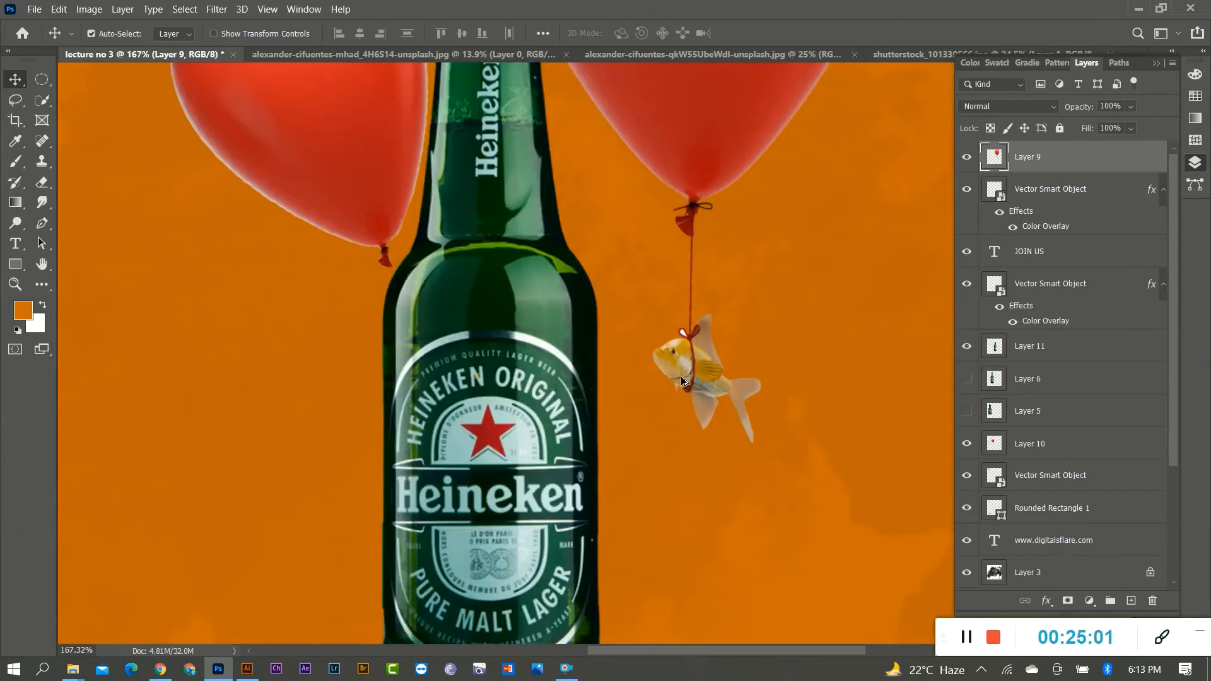
scroll(681, 380, down, 5)
mouse_move(558, 301)
mouse_down()
mouse_move(551, 282)
mouse_move(558, 301)
mouse_up()
scroll(668, 263, down, 1)
click(675, 264)
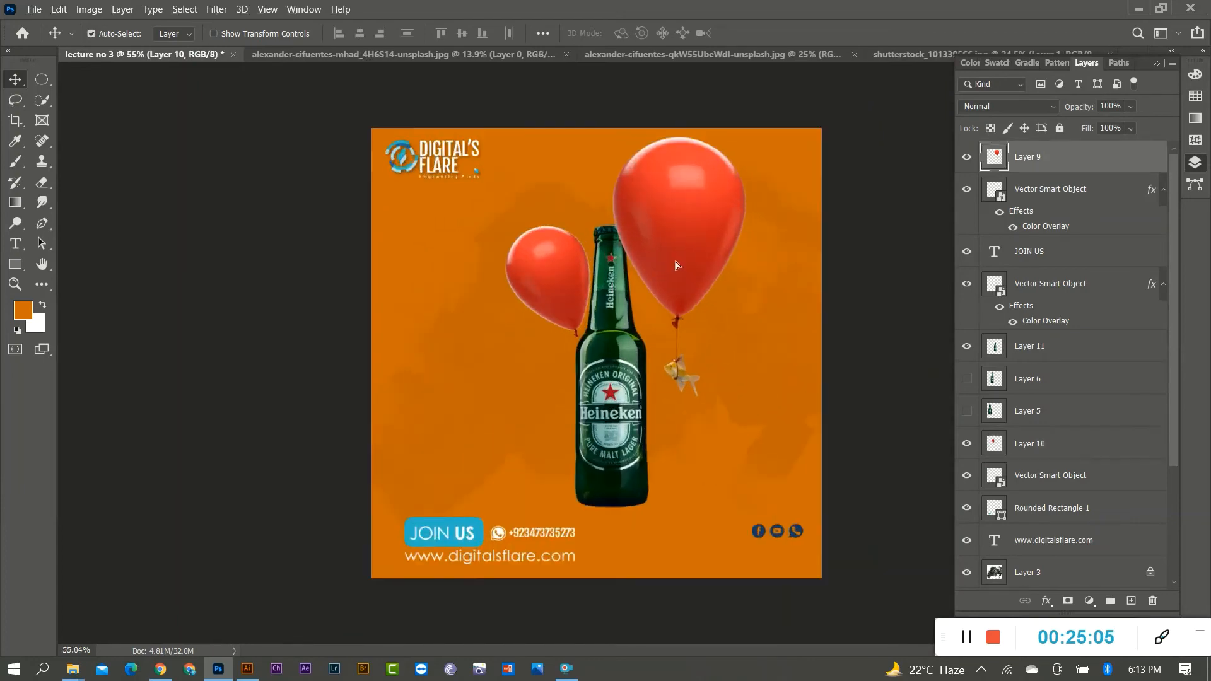
drag(675, 262, 686, 263)
scroll(662, 479, up, 3)
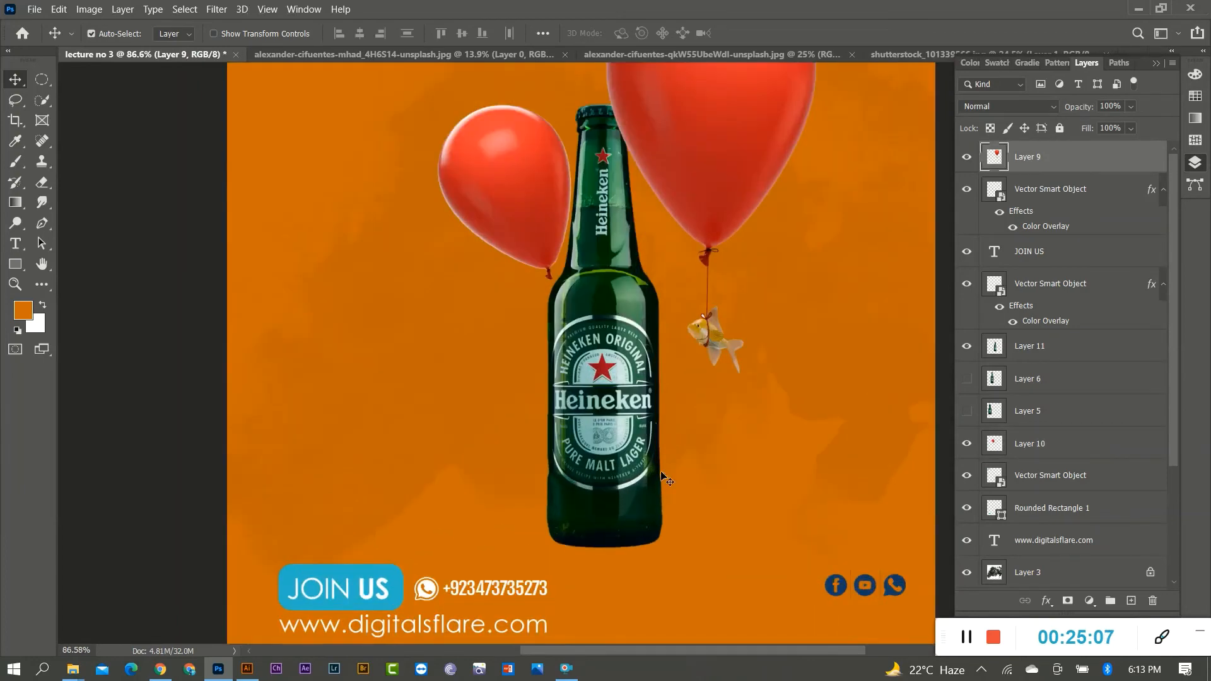
Fill the rounded rectangle behind JOIN US with the dark blue sampled from the social media icons
scroll(661, 475, down, 3)
drag(370, 485, 386, 460)
key(ctrl+z)
scroll(444, 497, down, 4)
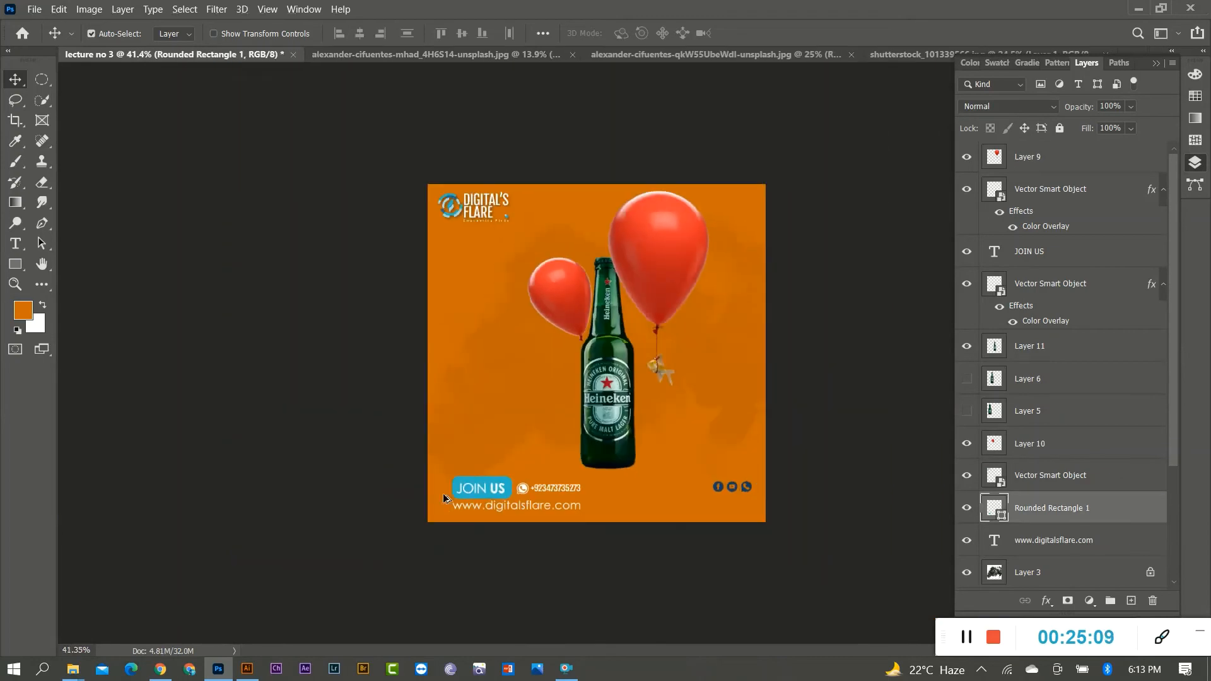
scroll(474, 523, up, 2)
key(i)
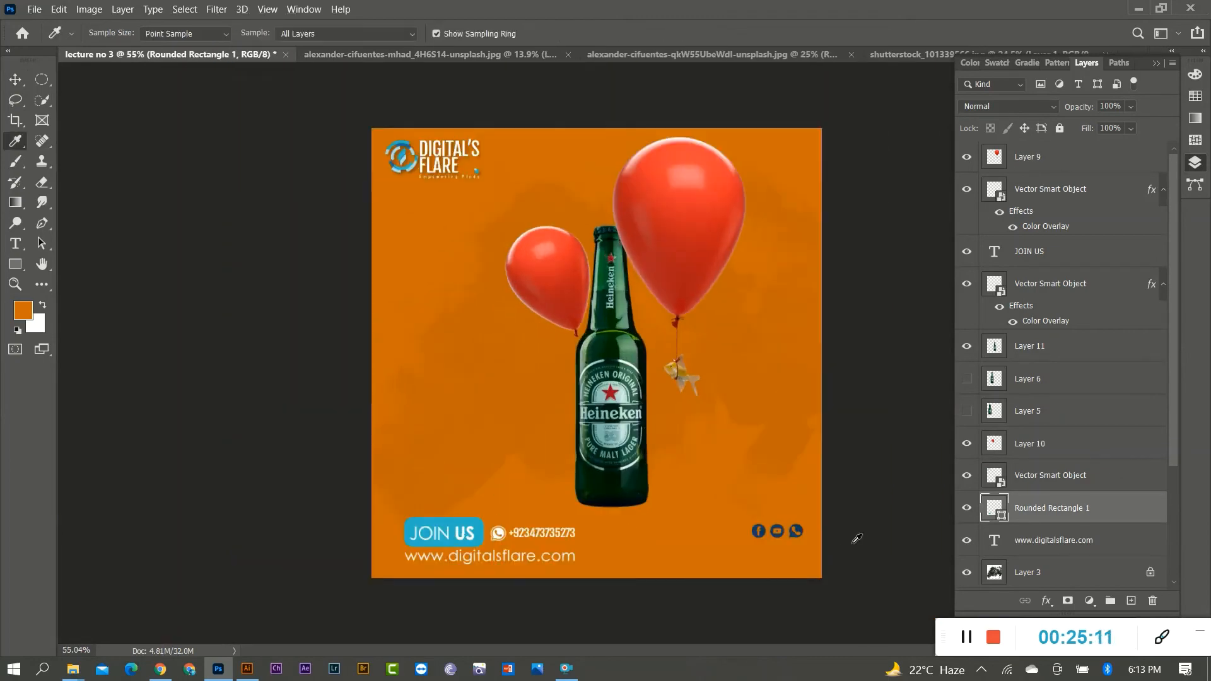
click(767, 530)
key(alt+BackSpace)
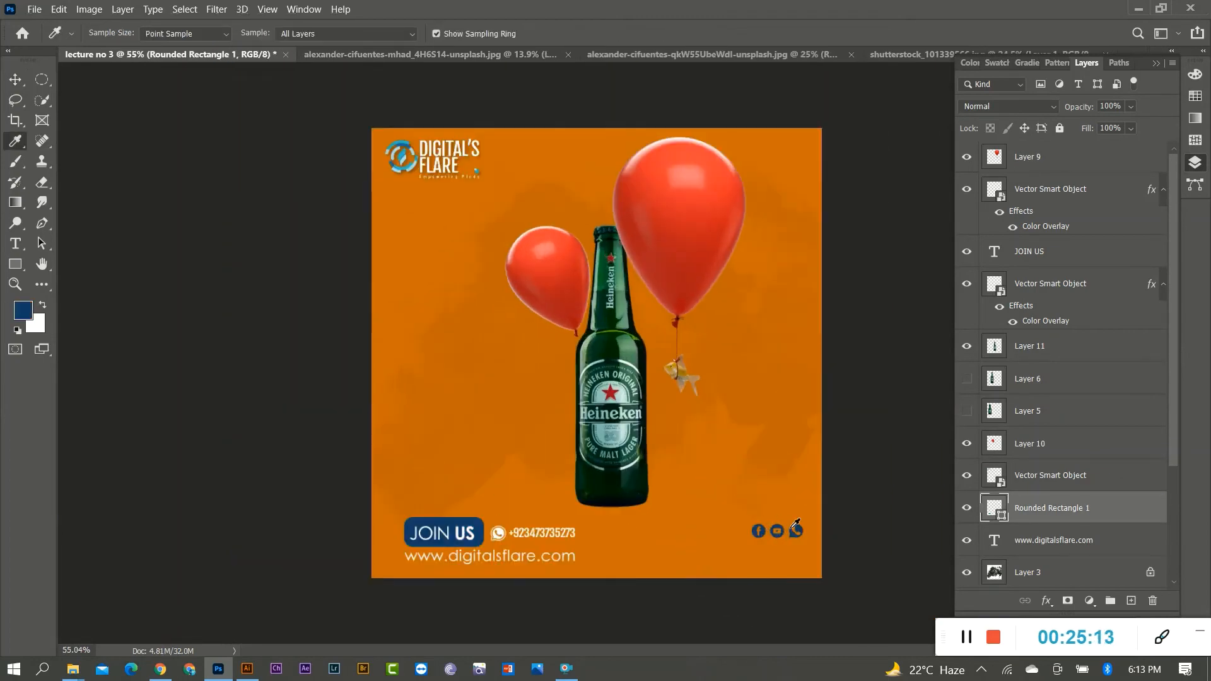
Enlarge the group of social media icons in the lower-right corner of the post
click(15, 78)
scroll(781, 562, up, 3)
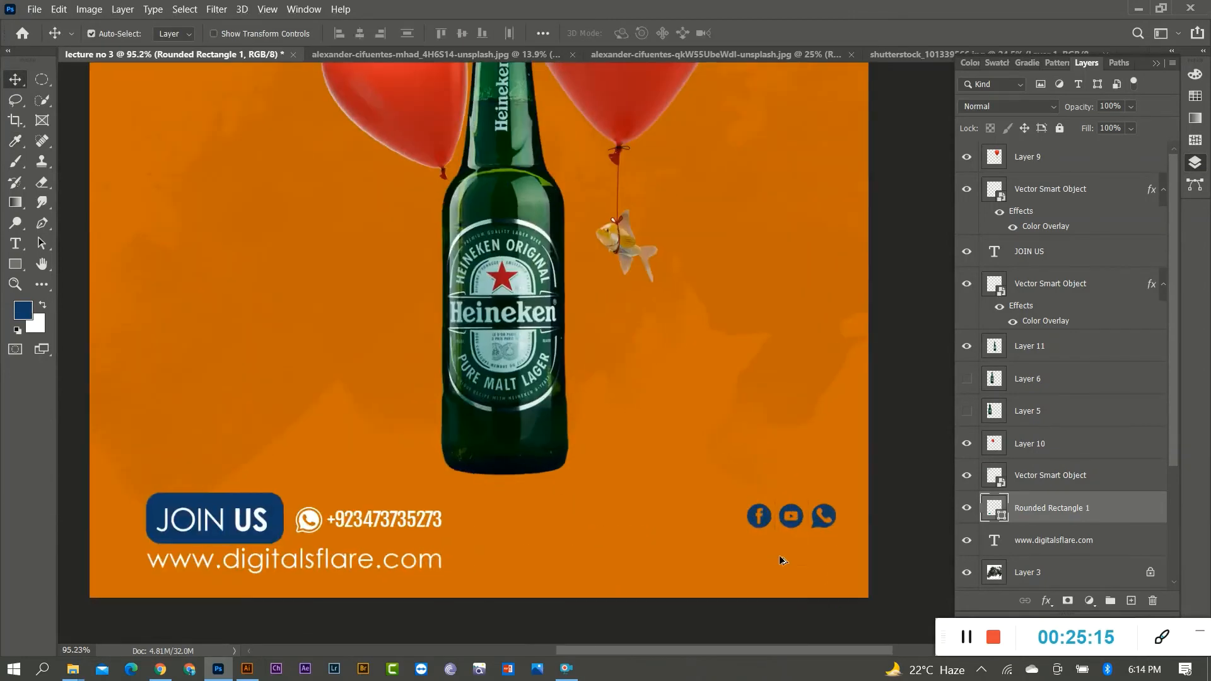
scroll(779, 542, down, 1)
drag(767, 455, 711, 500)
key(ctrl+t)
key(Return)
scroll(619, 489, down, 2)
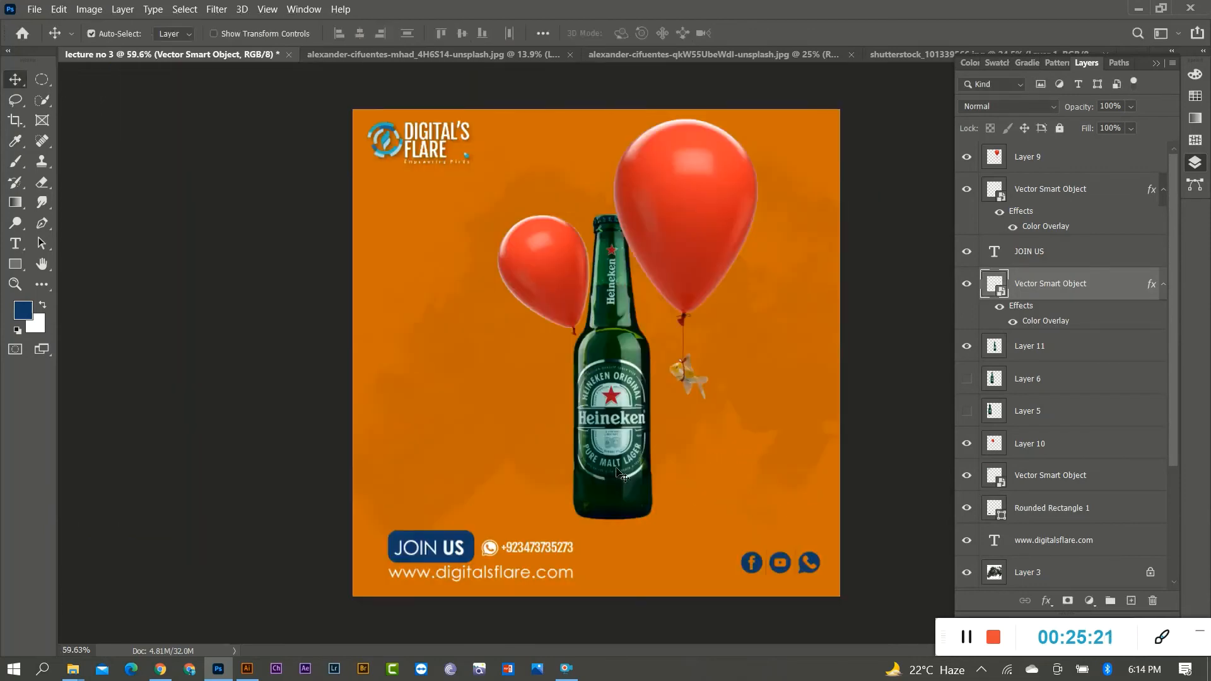
Shift the bottle and both balloons slightly left together, and lower the large goldfish balloon
scroll(582, 342, up, 1)
scroll(598, 278, up, 1)
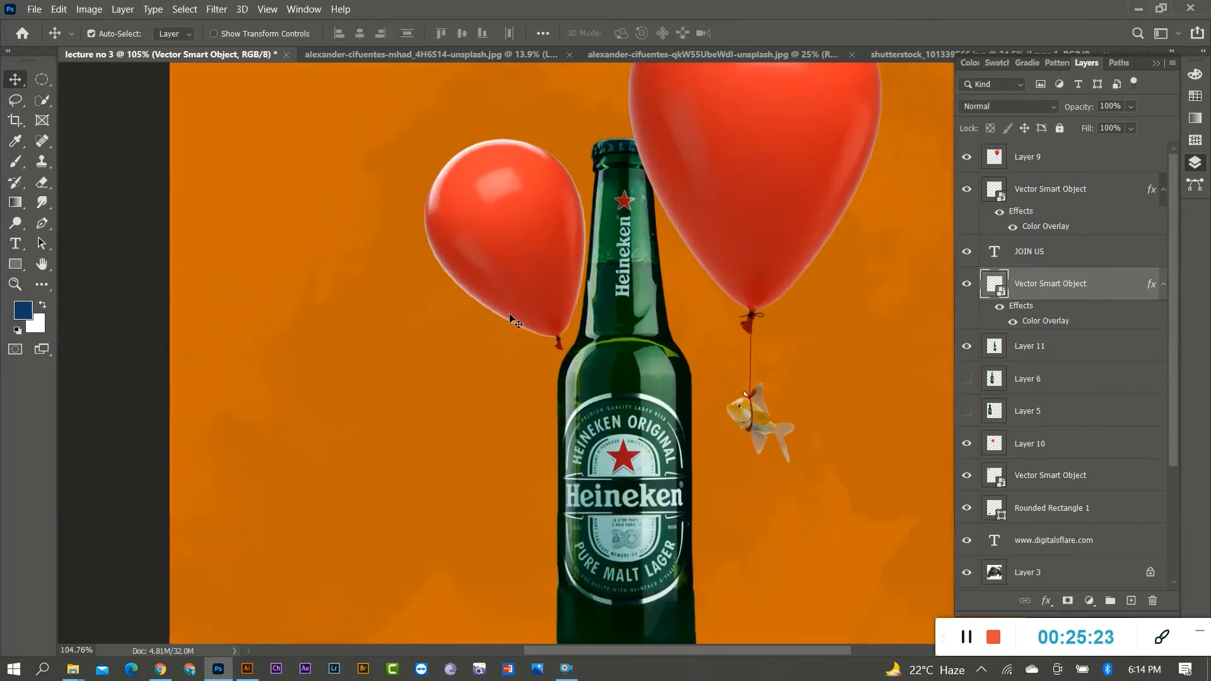
scroll(632, 421, down, 2)
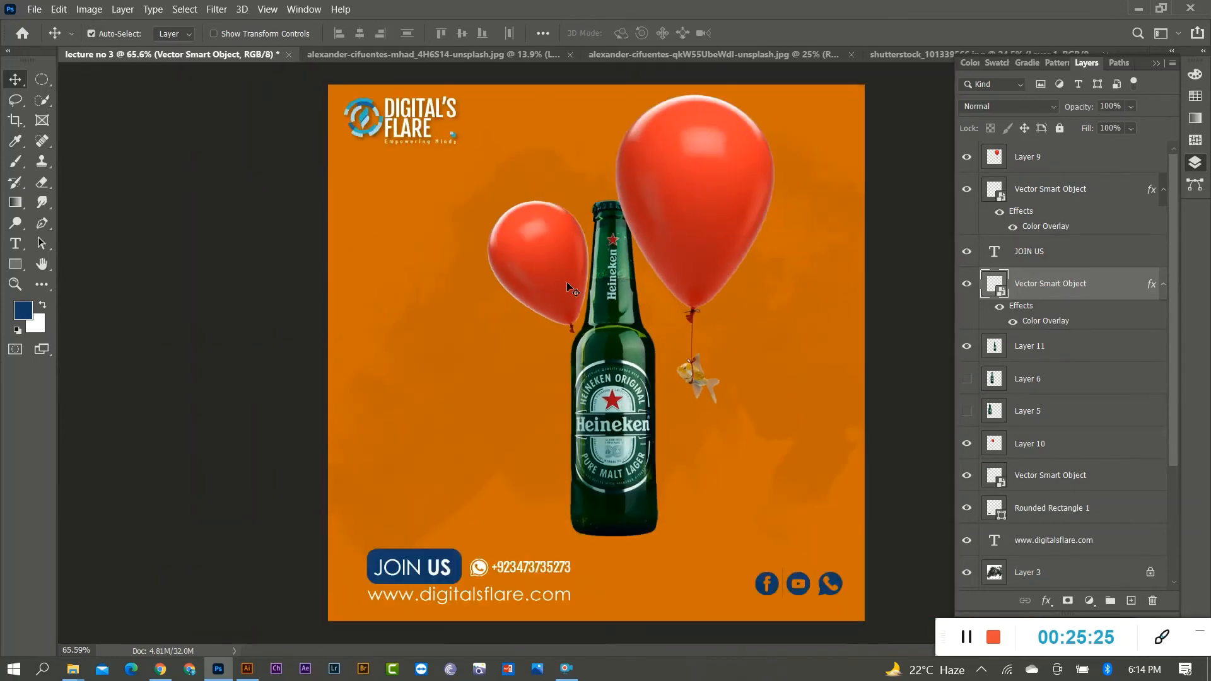
drag(476, 183, 766, 338)
mouse_move(698, 266)
mouse_down()
mouse_move(687, 267)
mouse_move(721, 273)
mouse_up()
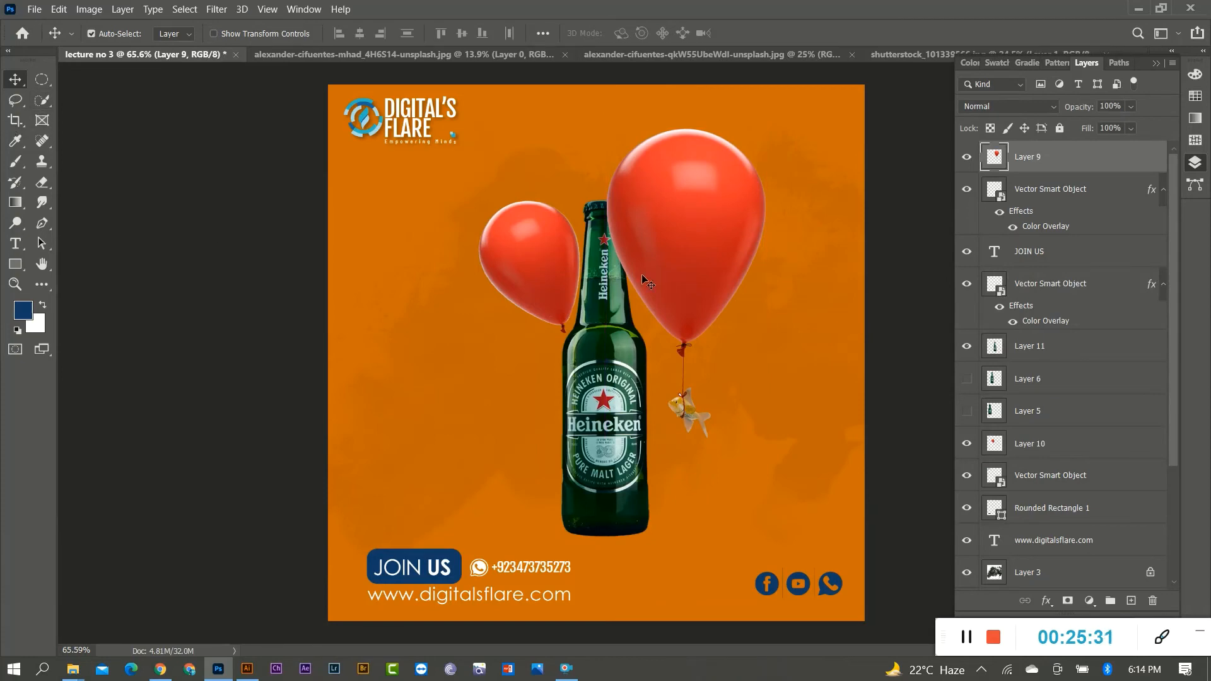
scroll(682, 352, up, 5)
scroll(688, 390, down, 4)
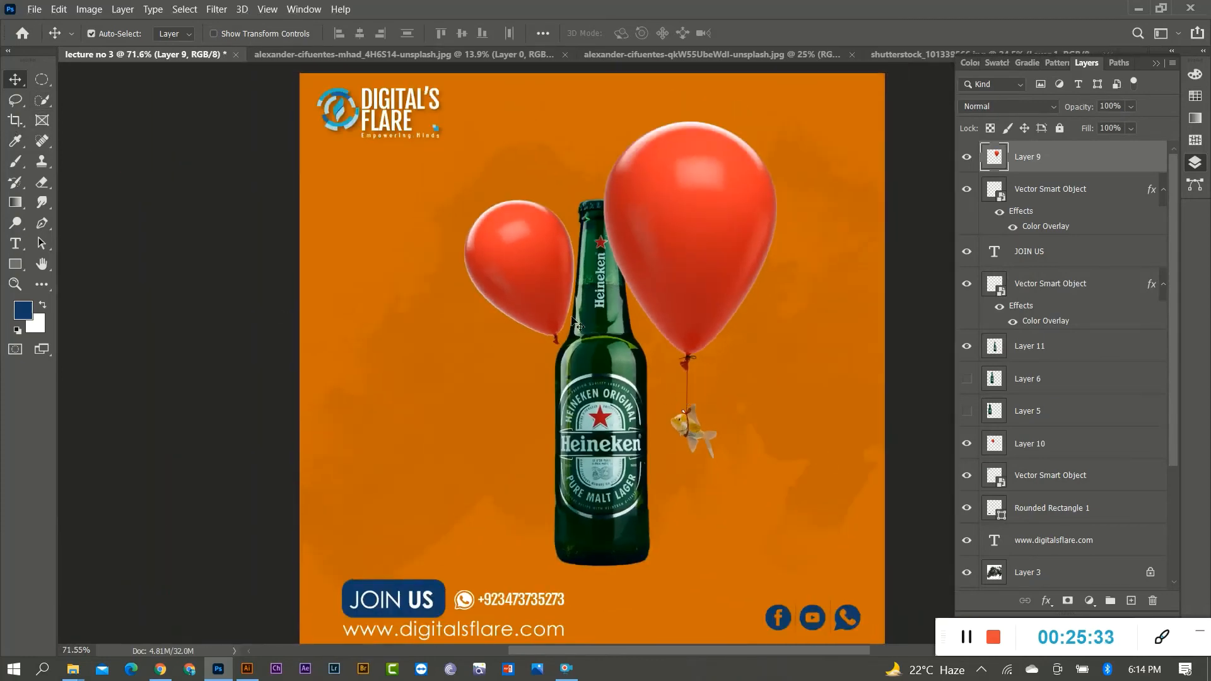
Add the dark blue text "LECTURE NO 3" in the empty area to the left of the bottle
scroll(664, 272, up, 2)
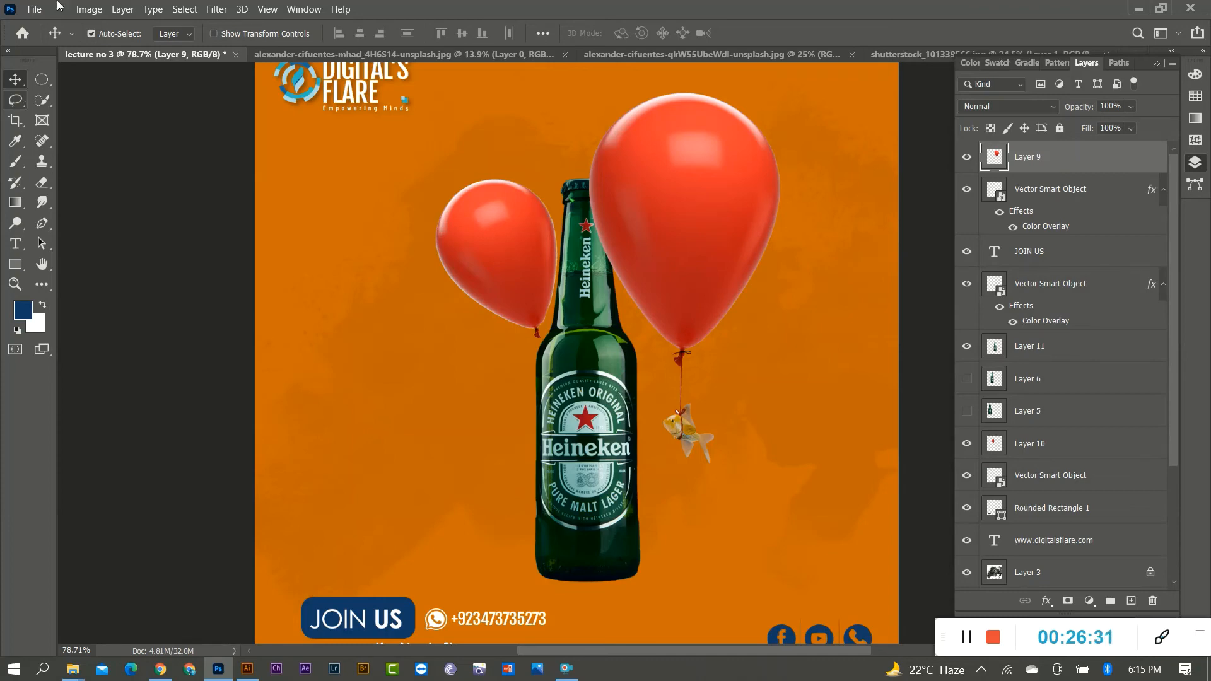
key(ctrl+0)
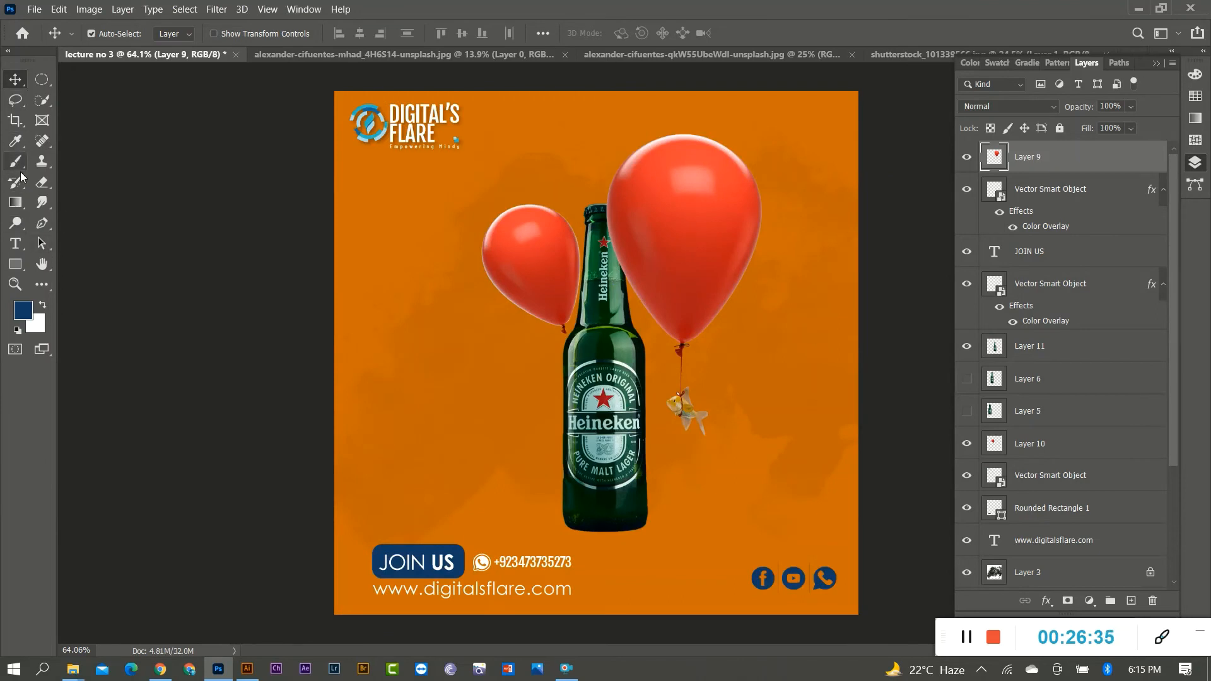
click(15, 243)
scroll(533, 364, up, 3)
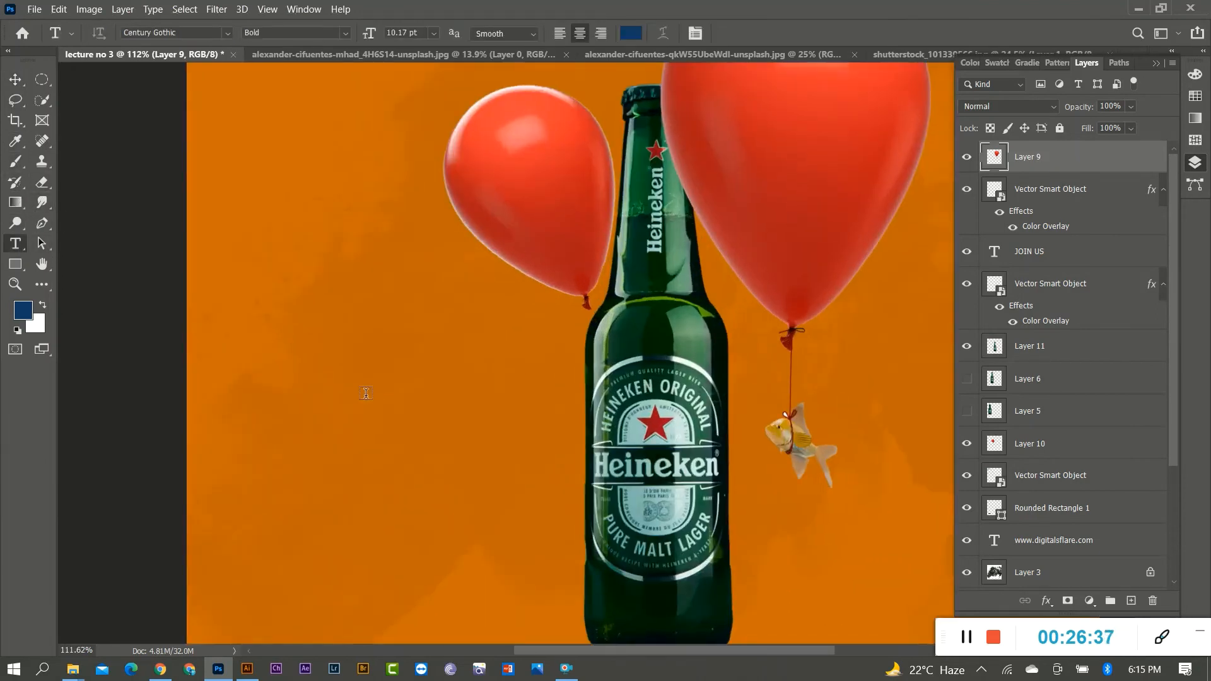
click(365, 392)
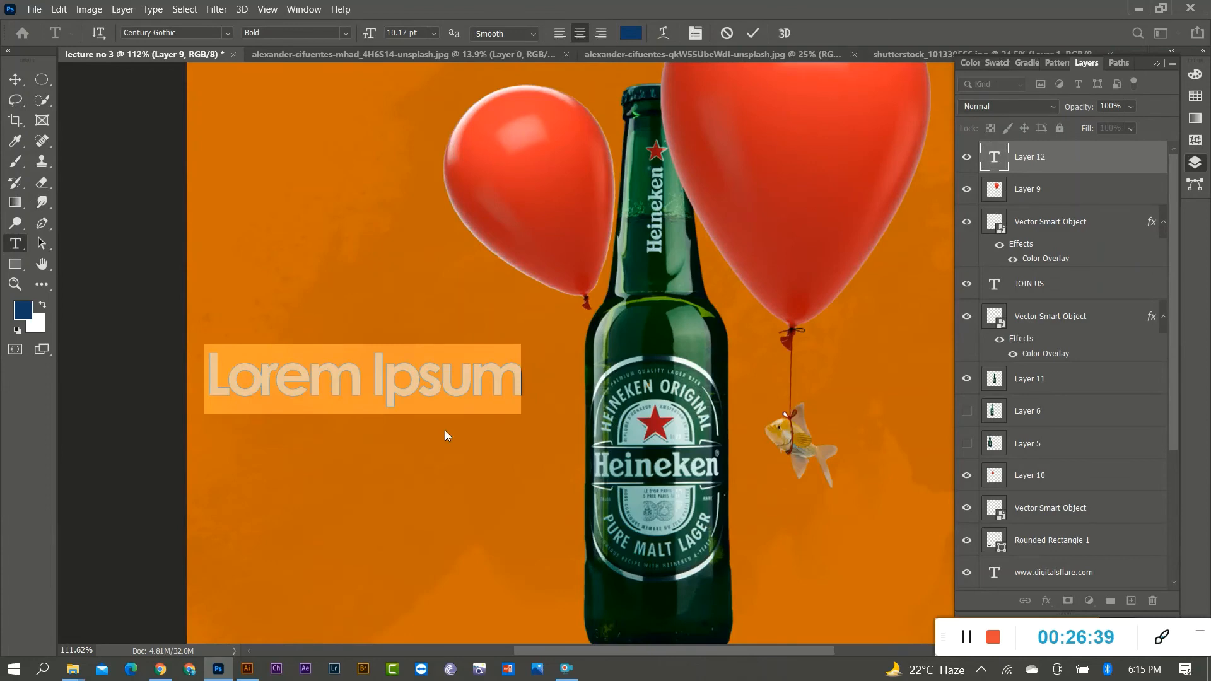
text(LECTURE)
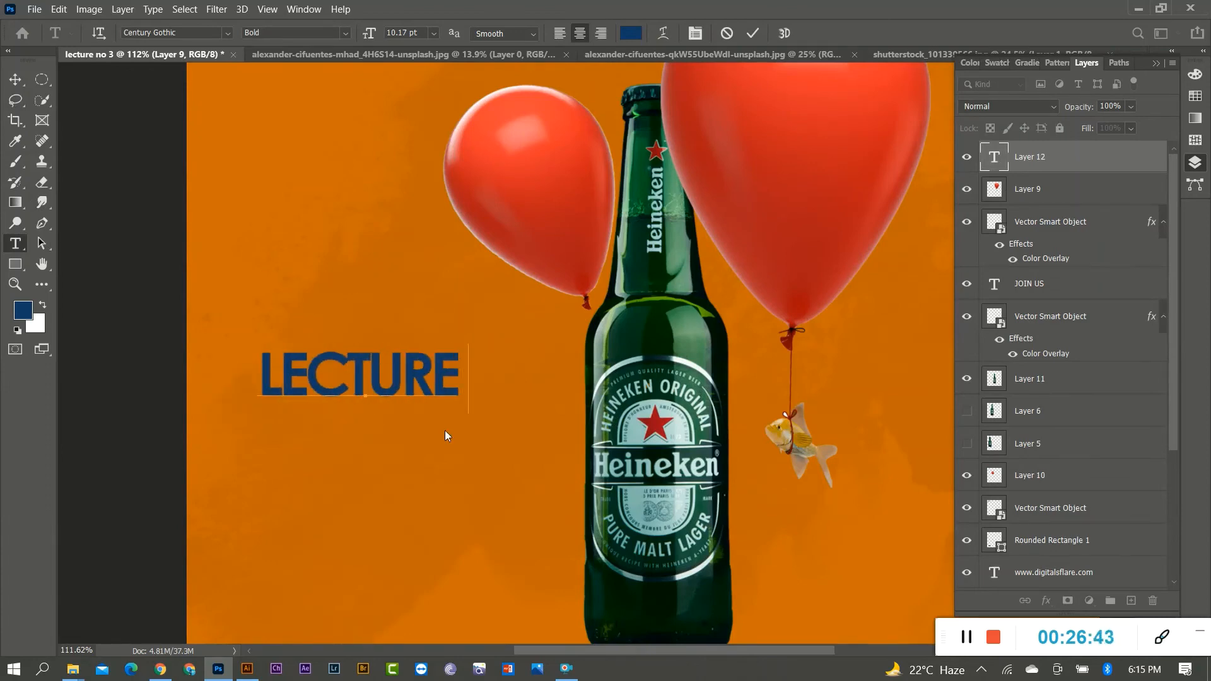
text( NO #)
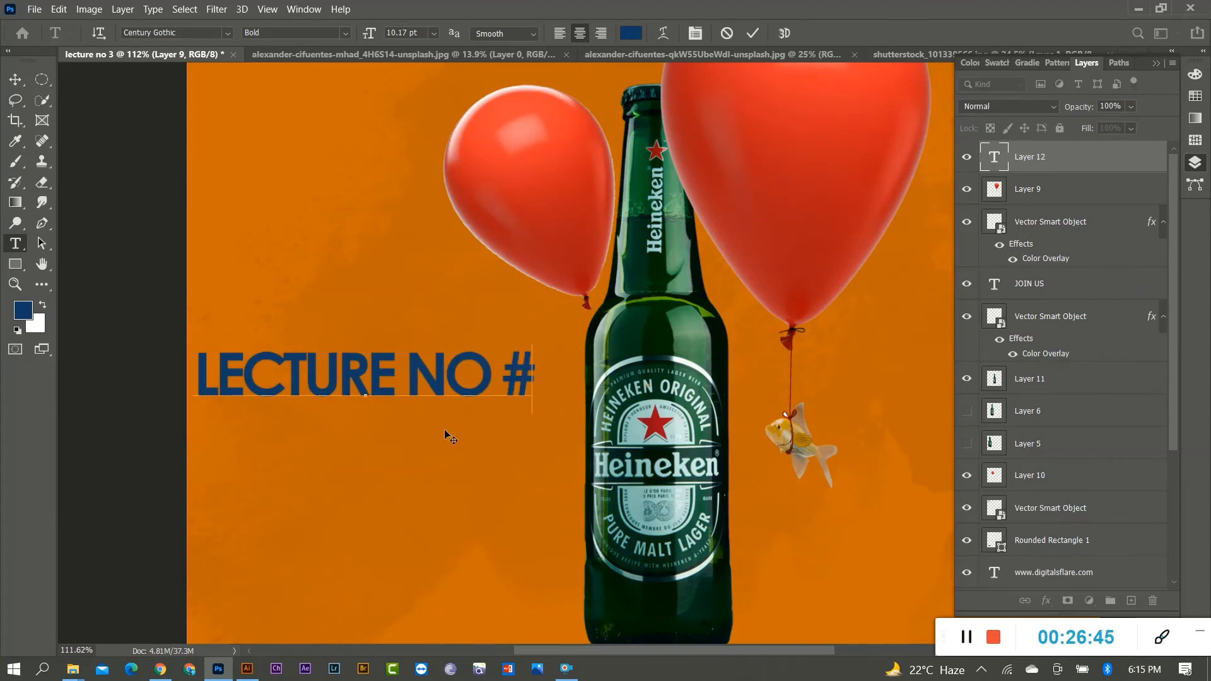
key(BackSpace)
text(3)
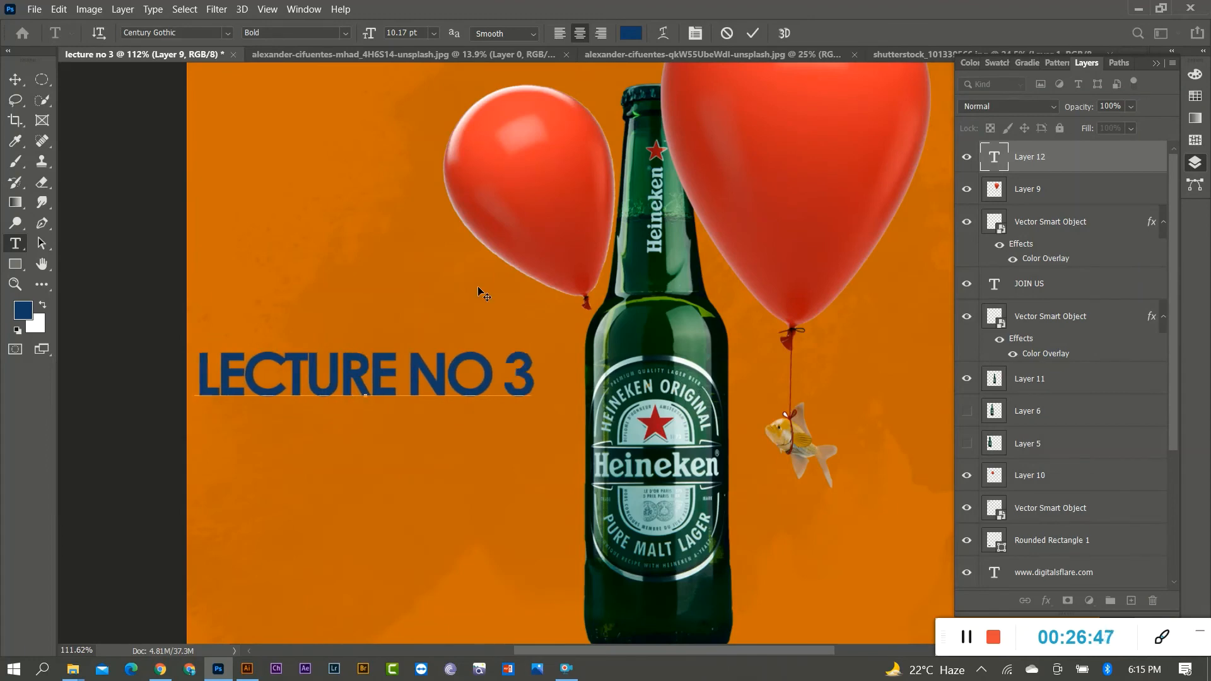
click(14, 80)
Duplicate the LECTURE NO 3 text and place the copy just below the original
scroll(489, 360, down, 6)
scroll(504, 381, up, 3)
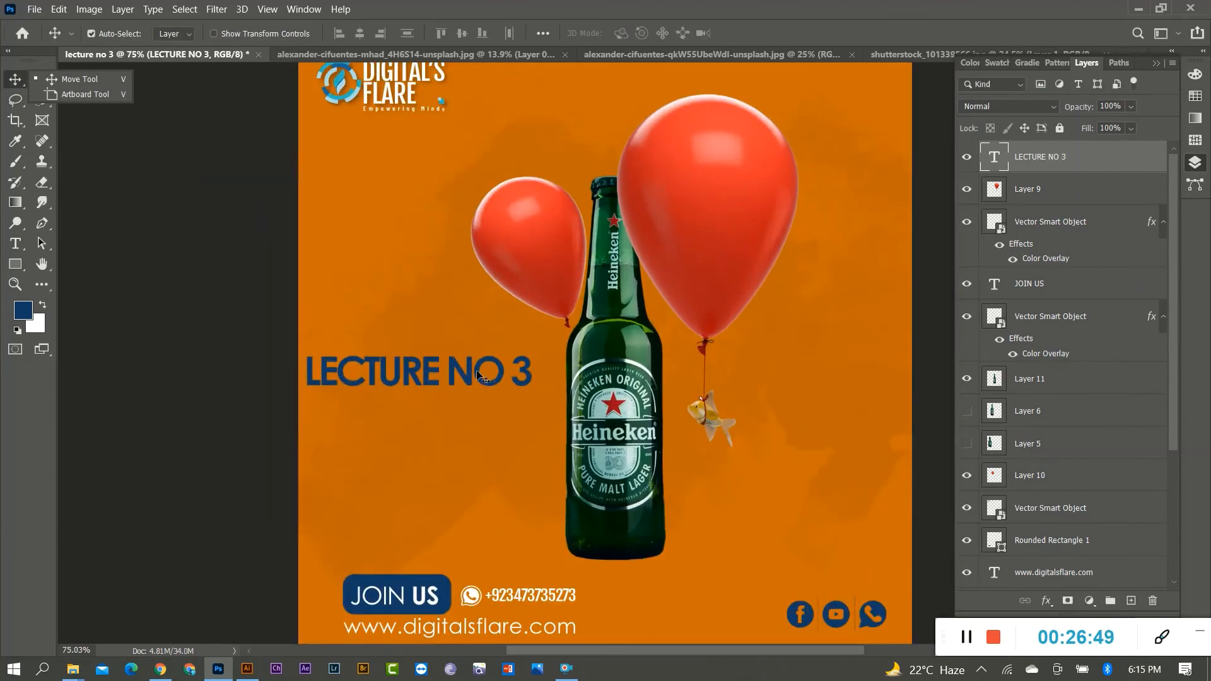
drag(479, 376, 497, 439)
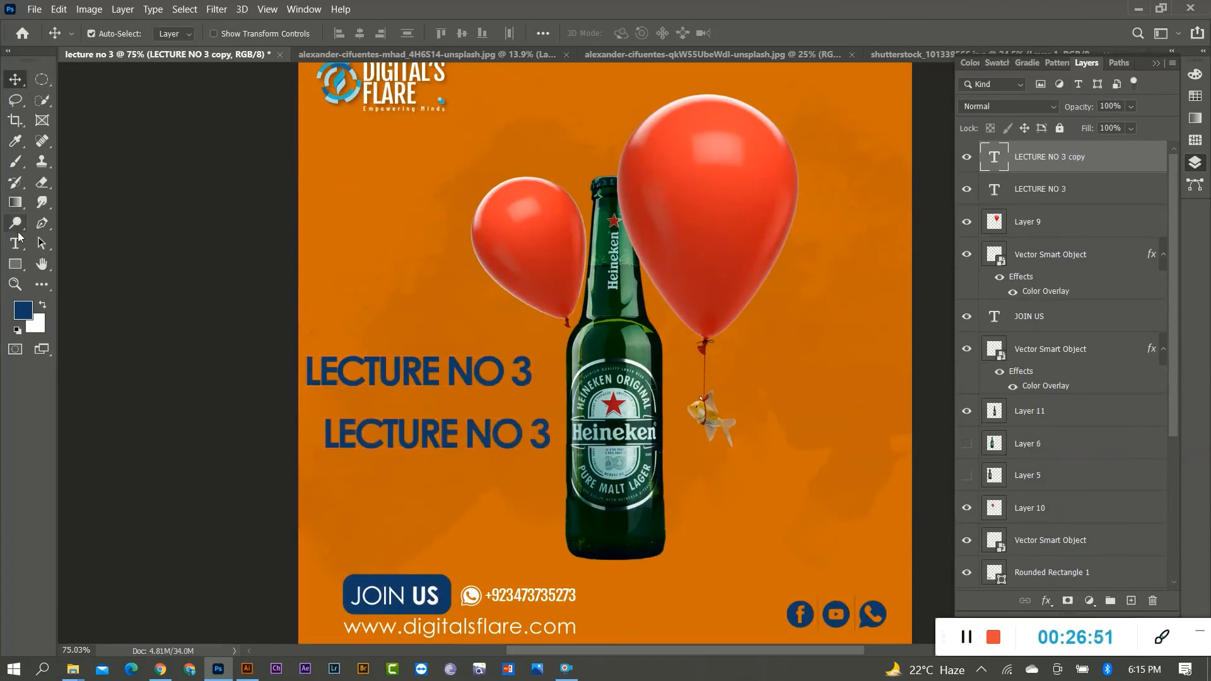
Remove "NO 3" from the upper text line, leaving only the word LECTURE
click(16, 243)
scroll(401, 380, up, 3)
drag(467, 368, 586, 370)
key(BackSpace)
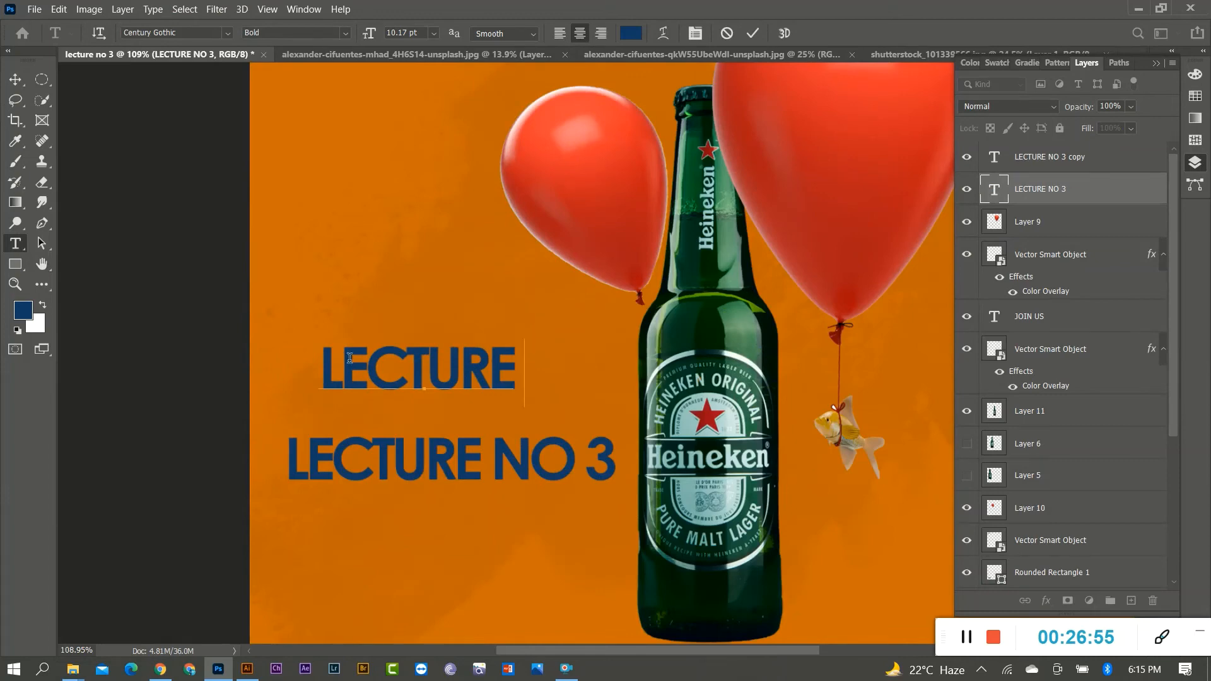
Widen the letter spacing of the LECTURE text slightly and recolor it white
drag(326, 361, 525, 387)
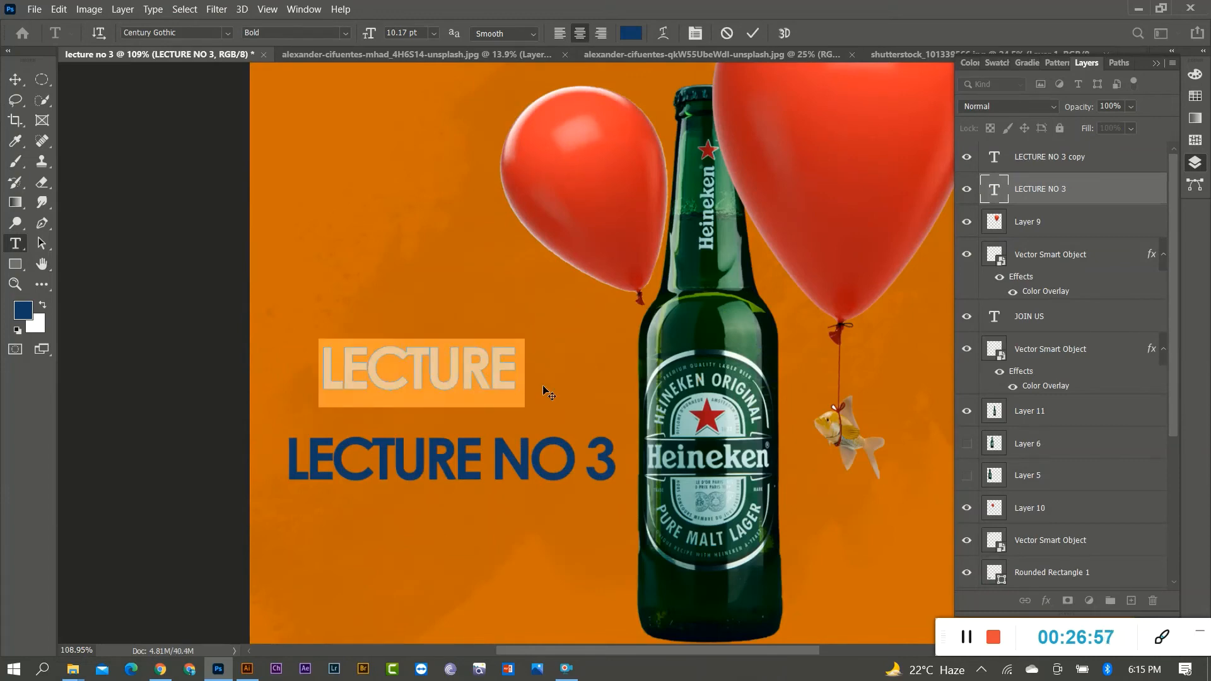
key(alt+Right)
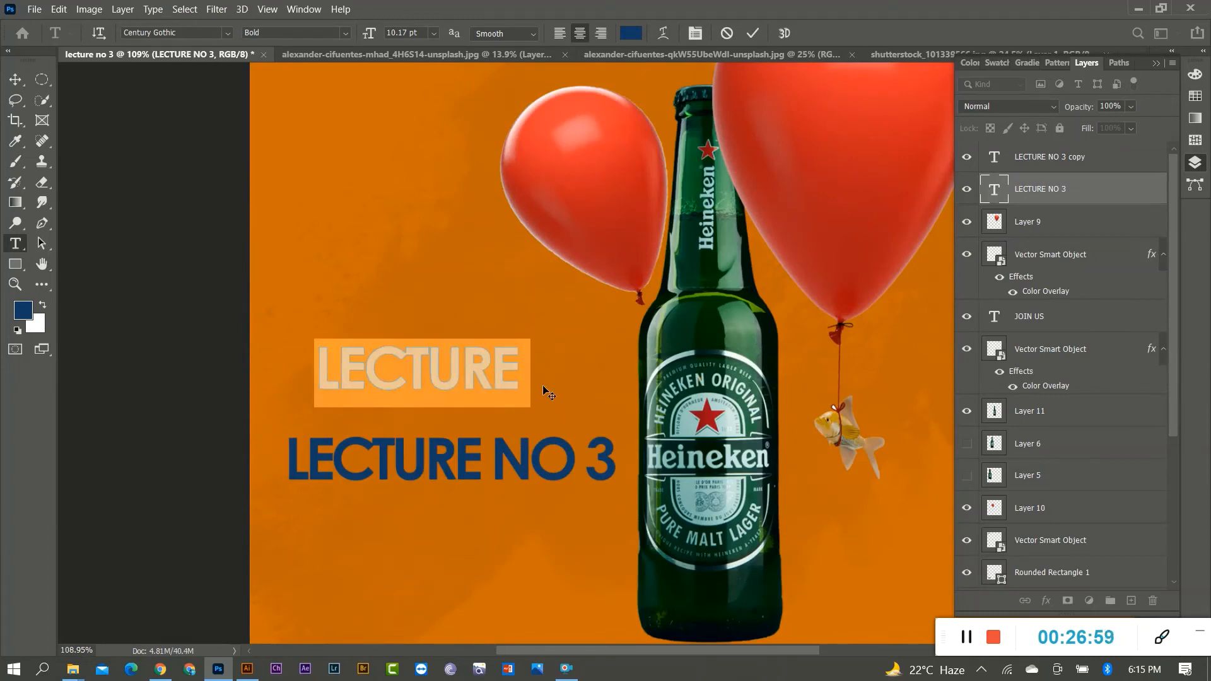
key(alt+Right)
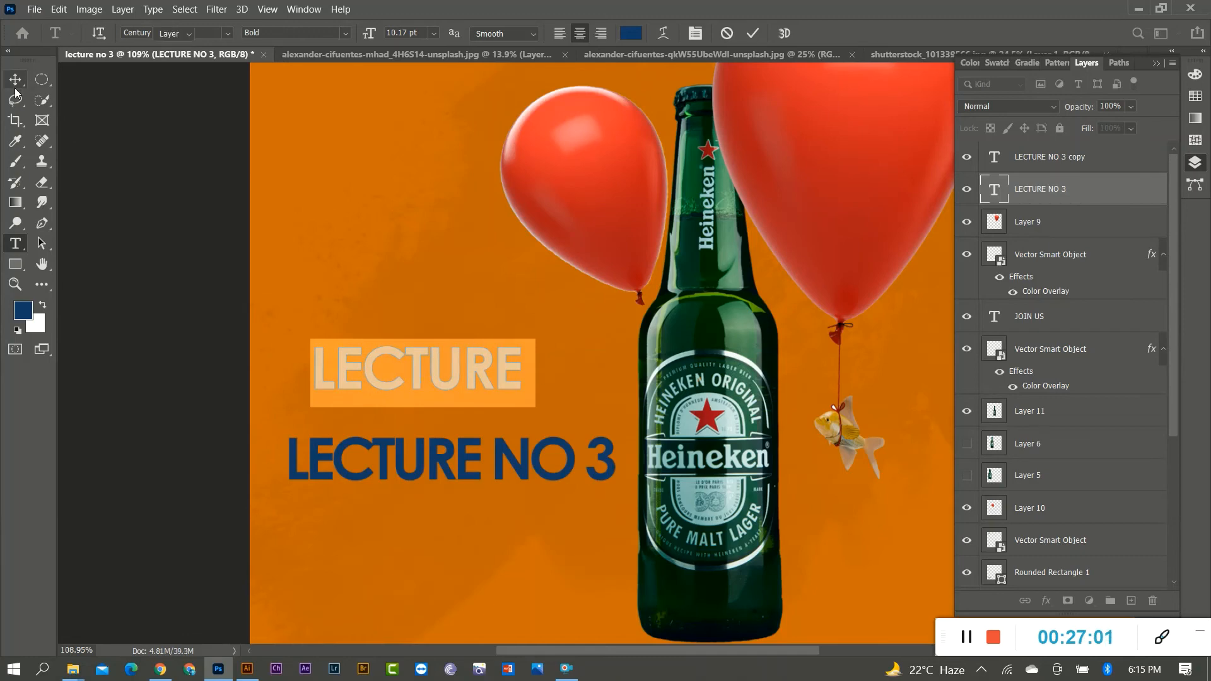
click(15, 87)
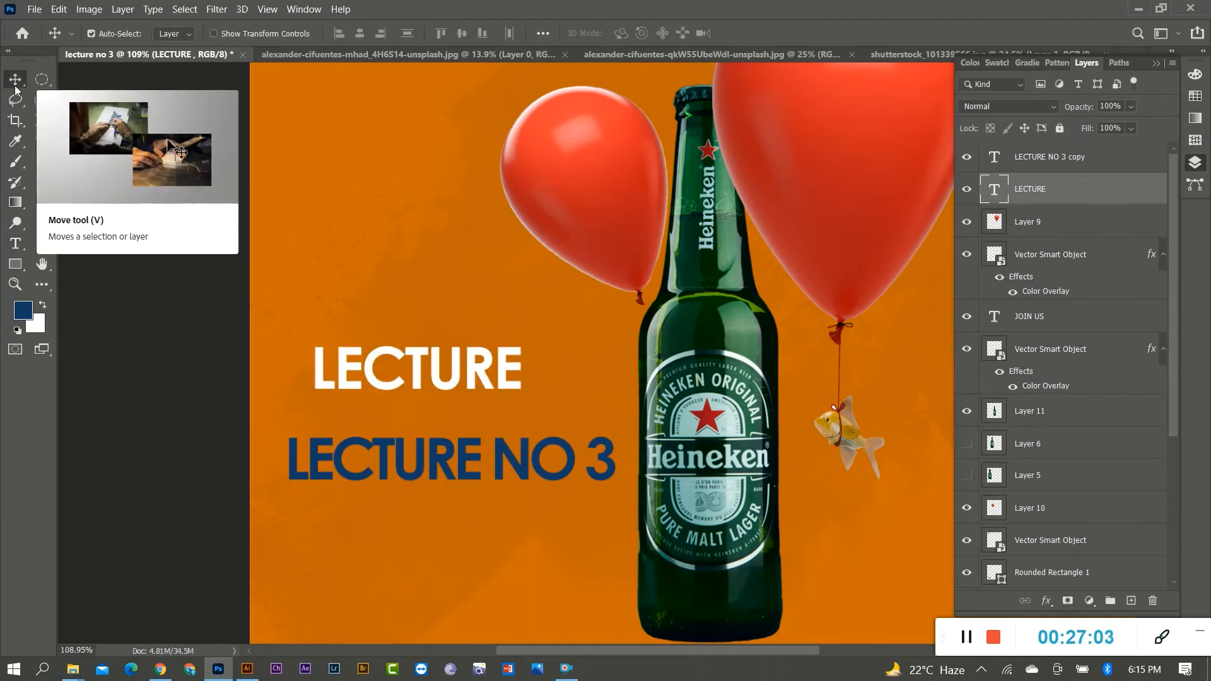
Enlarge the white LECTURE text to about 187% and move it beside the bottle's left edge, below the dark blue line
scroll(366, 334, down, 4)
key(ctrl+t)
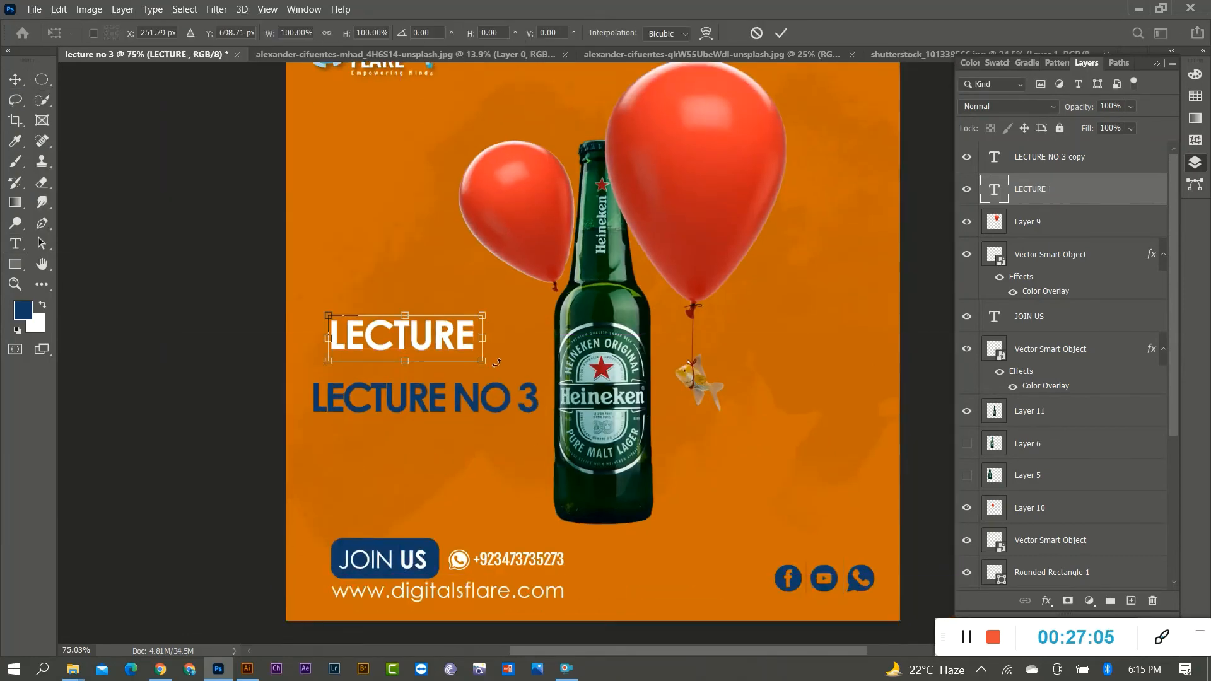
drag(483, 361, 613, 389)
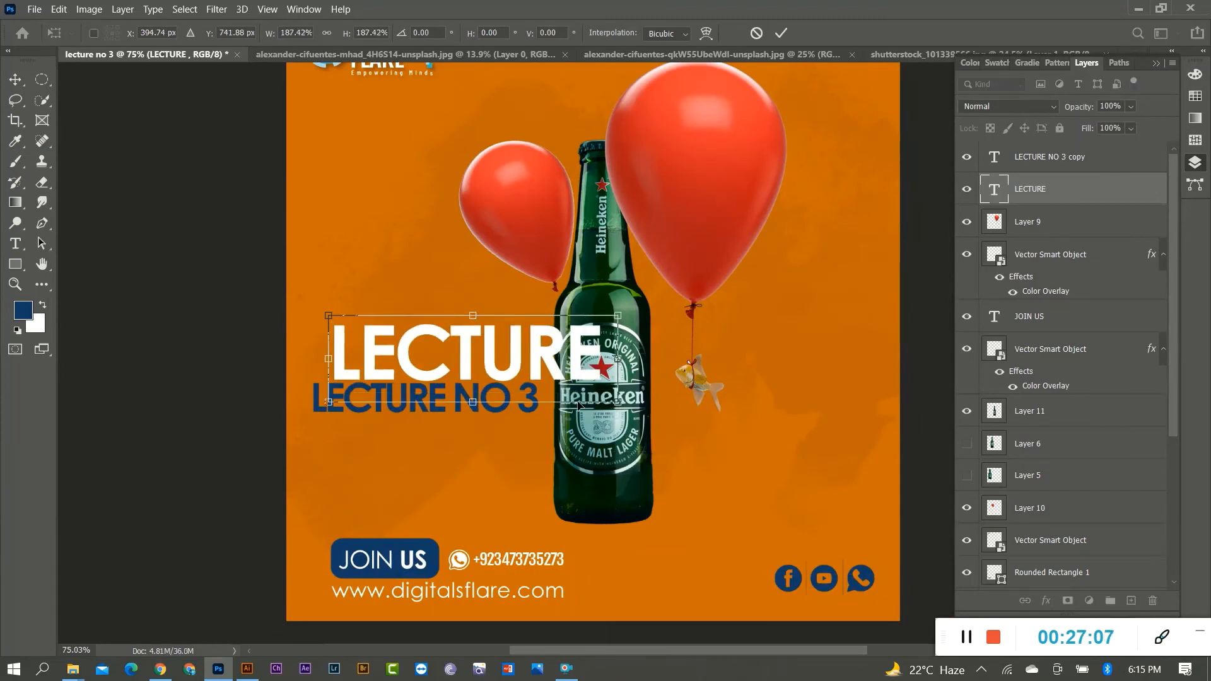
key(Return)
drag(544, 354, 226, 300)
Remove the word LECTURE from the dark blue copy and move the remaining "NO 3" to the bottle's lower right side
click(14, 250)
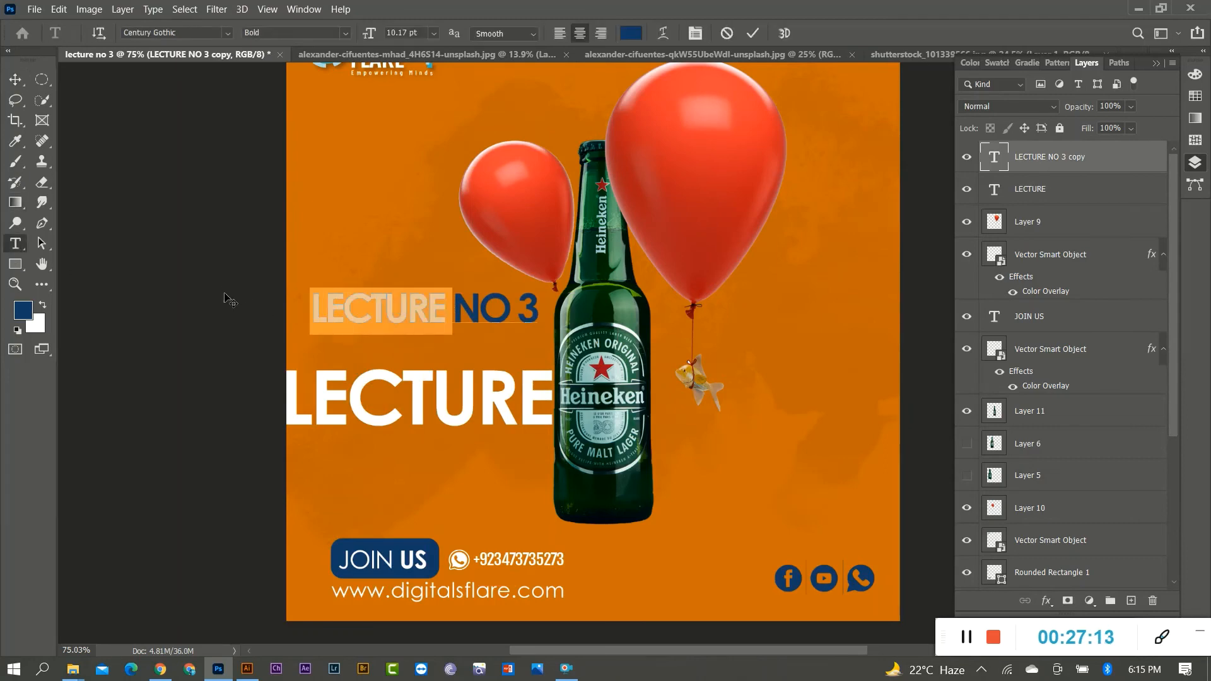
key(BackSpace)
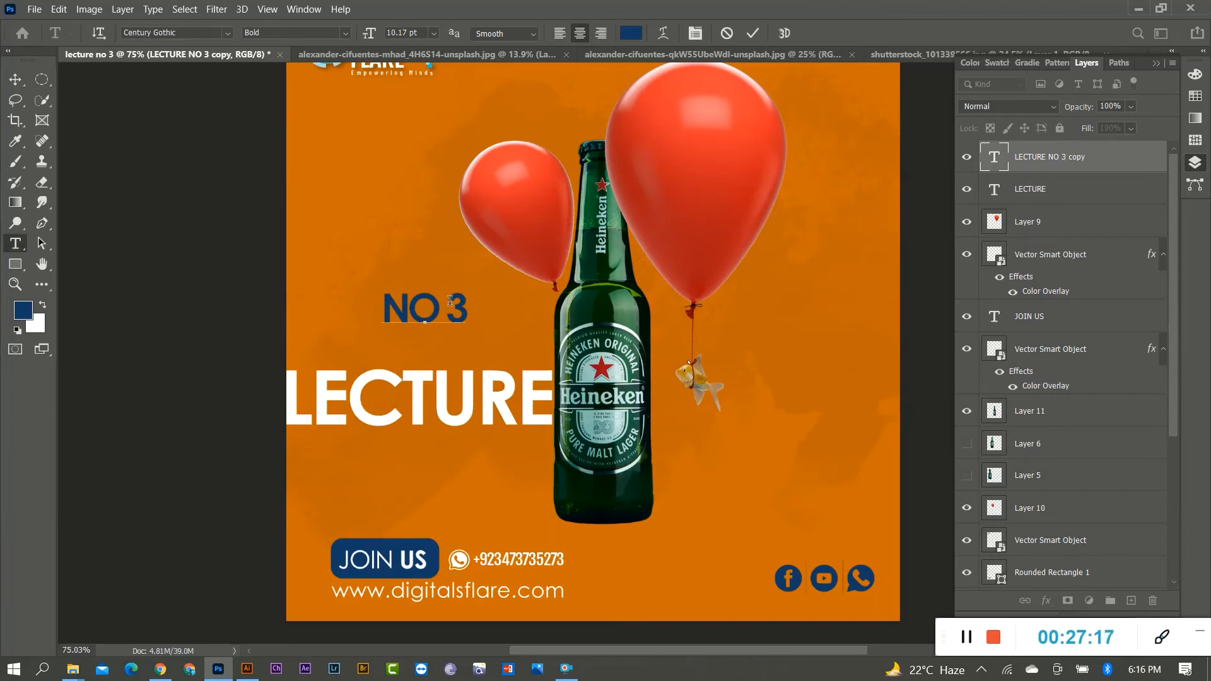
drag(378, 307, 679, 440)
Recolor the NO 3 text white and enlarge it to fill the space between the bottle and the canvas's right edge
click(43, 306)
click(15, 79)
key(ctrl+r)
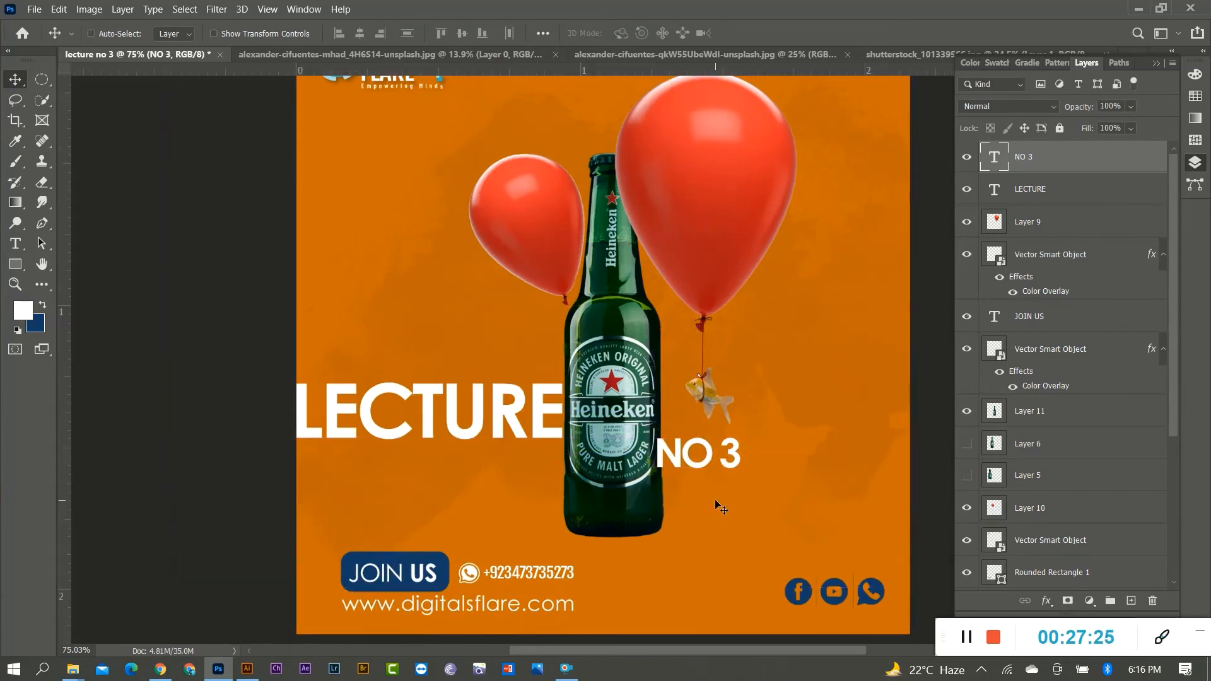
key(ctrl+t)
drag(740, 479, 895, 564)
key(Return)
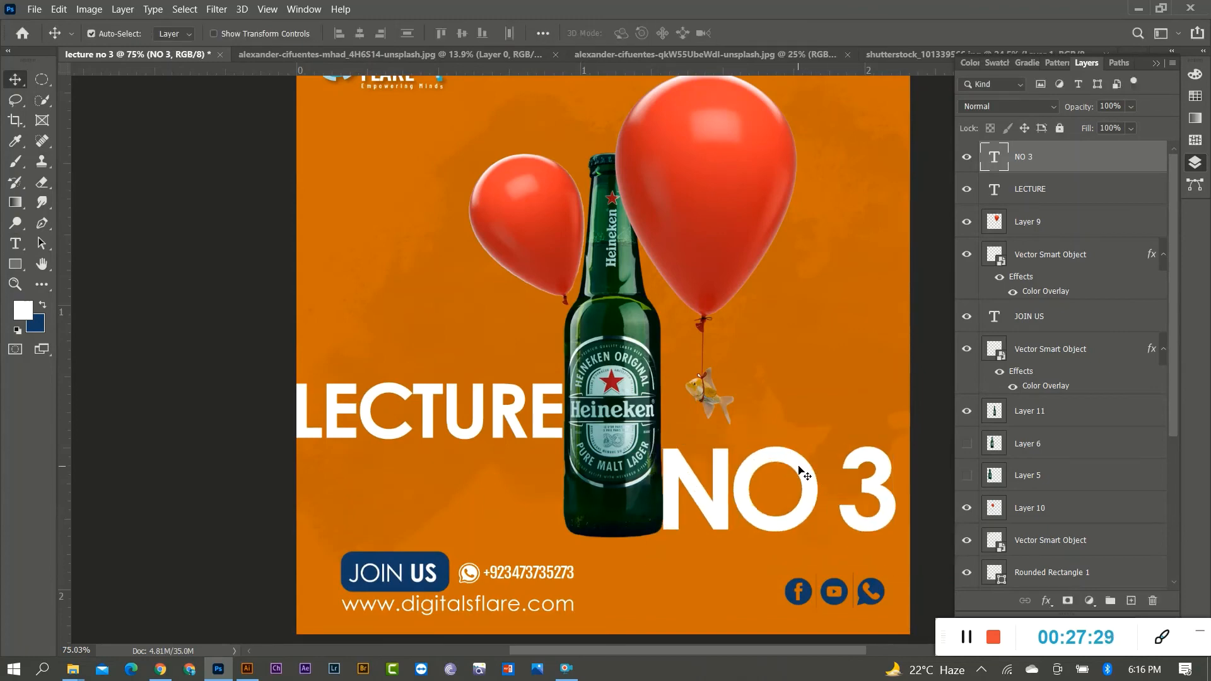
Move the NO 3 text up across the goldfish and place a duplicate of it directly below
drag(802, 473, 797, 343)
click(784, 447)
scroll(759, 400, up, 3)
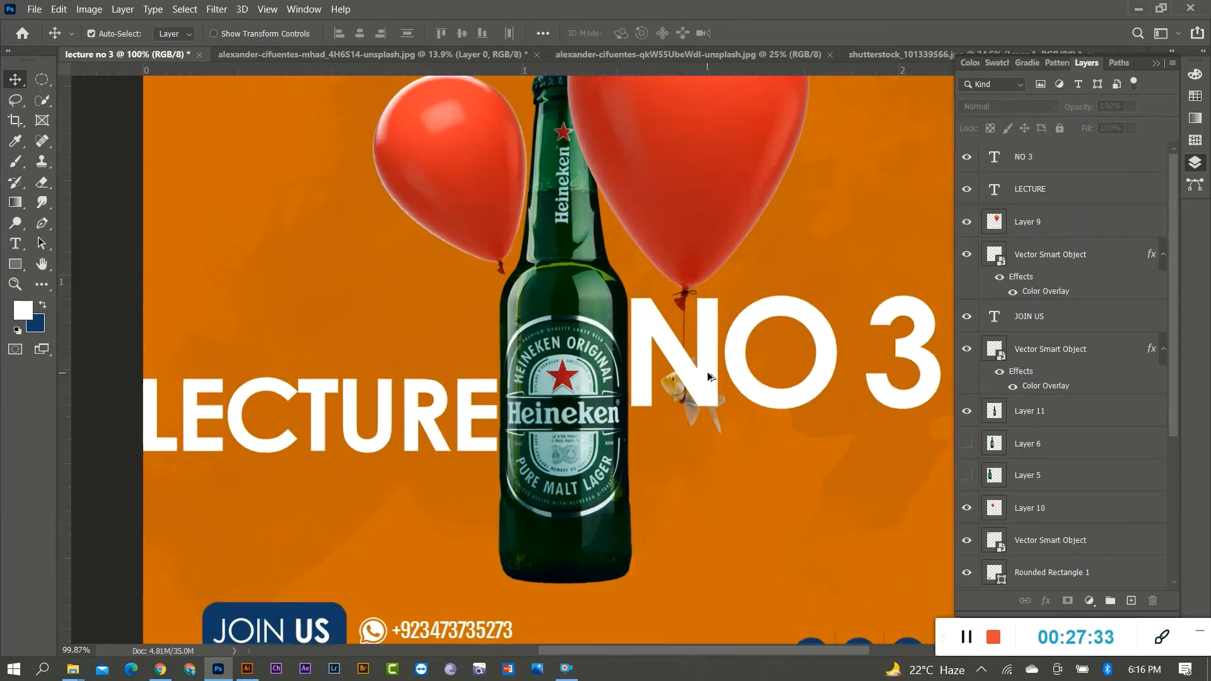
drag(707, 373, 707, 519)
Split the two NO 3 lines by reducing the upper one to "NO" and the lower one to "3"
key(t)
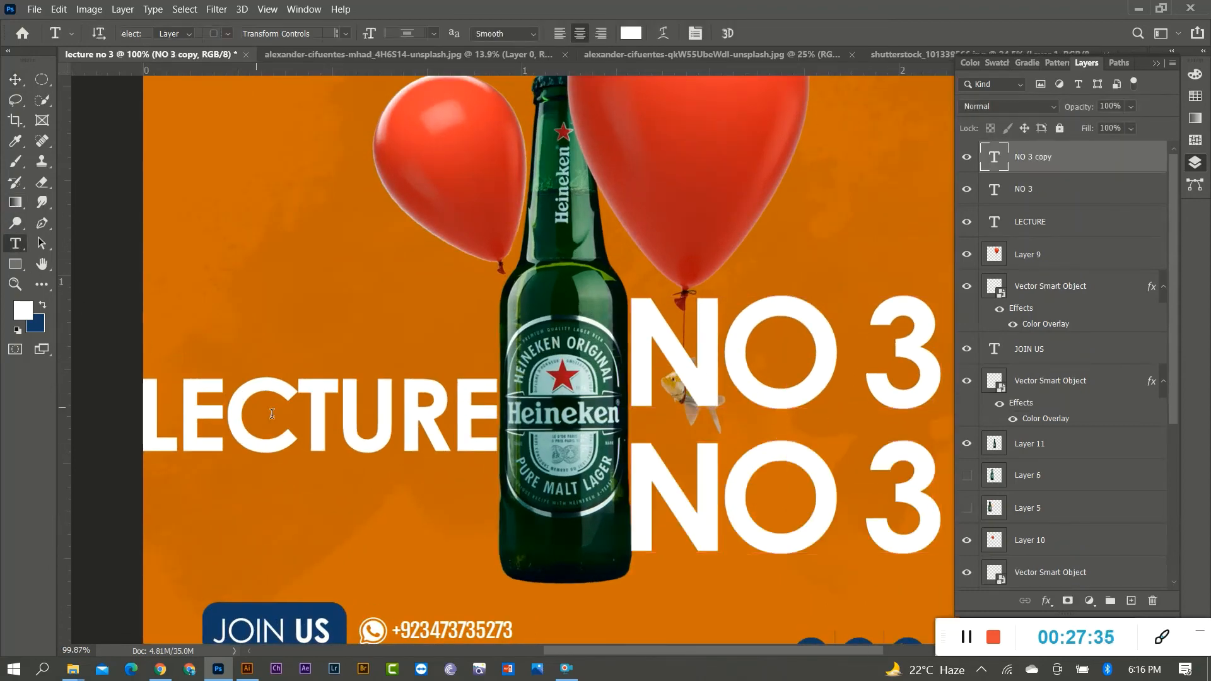
scroll(771, 371, down, 2)
drag(747, 358, 833, 355)
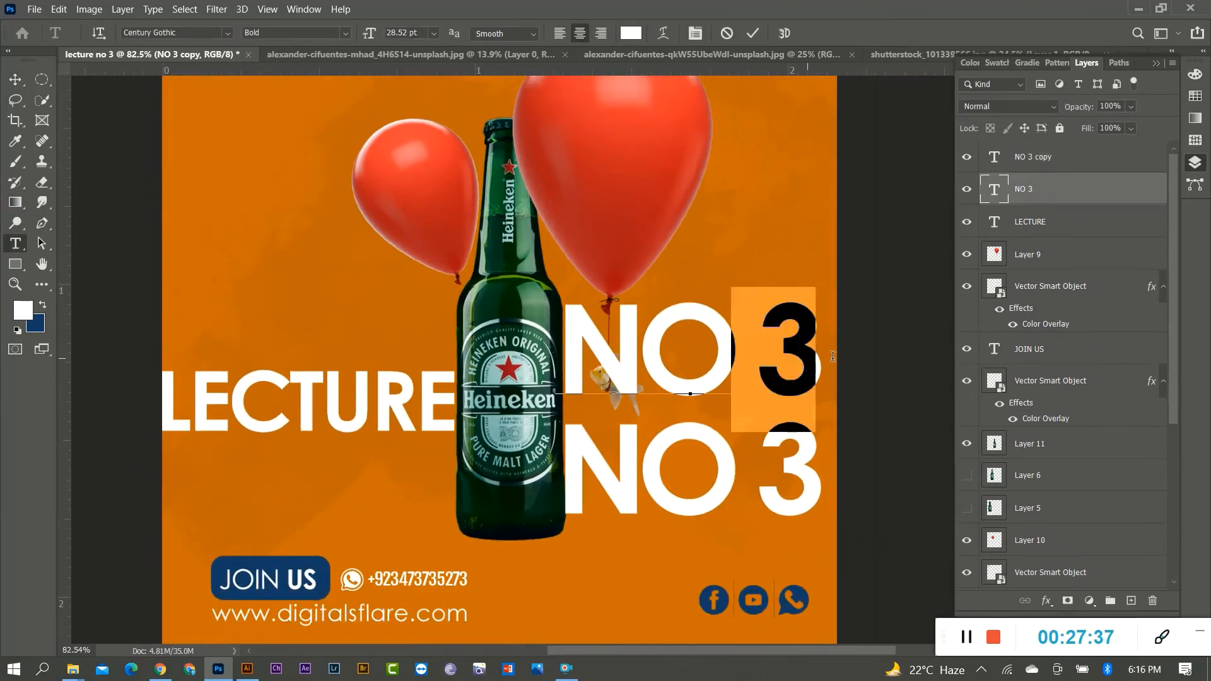
key(BackSpace)
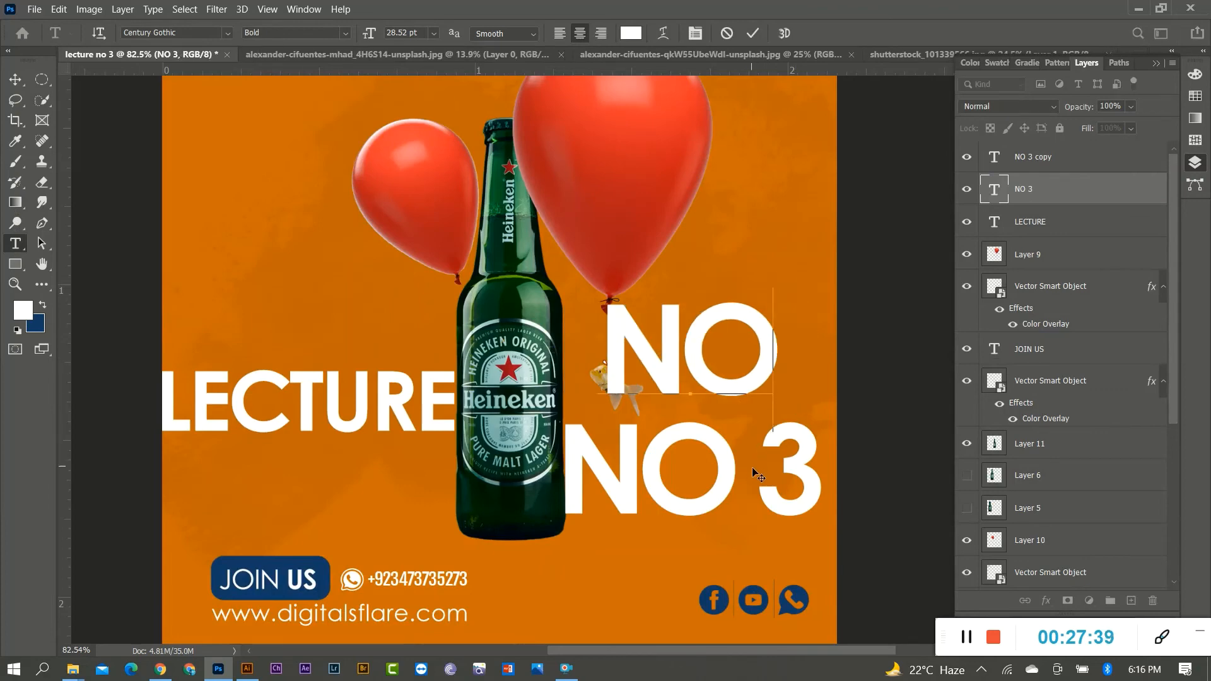
drag(751, 486, 751, 484)
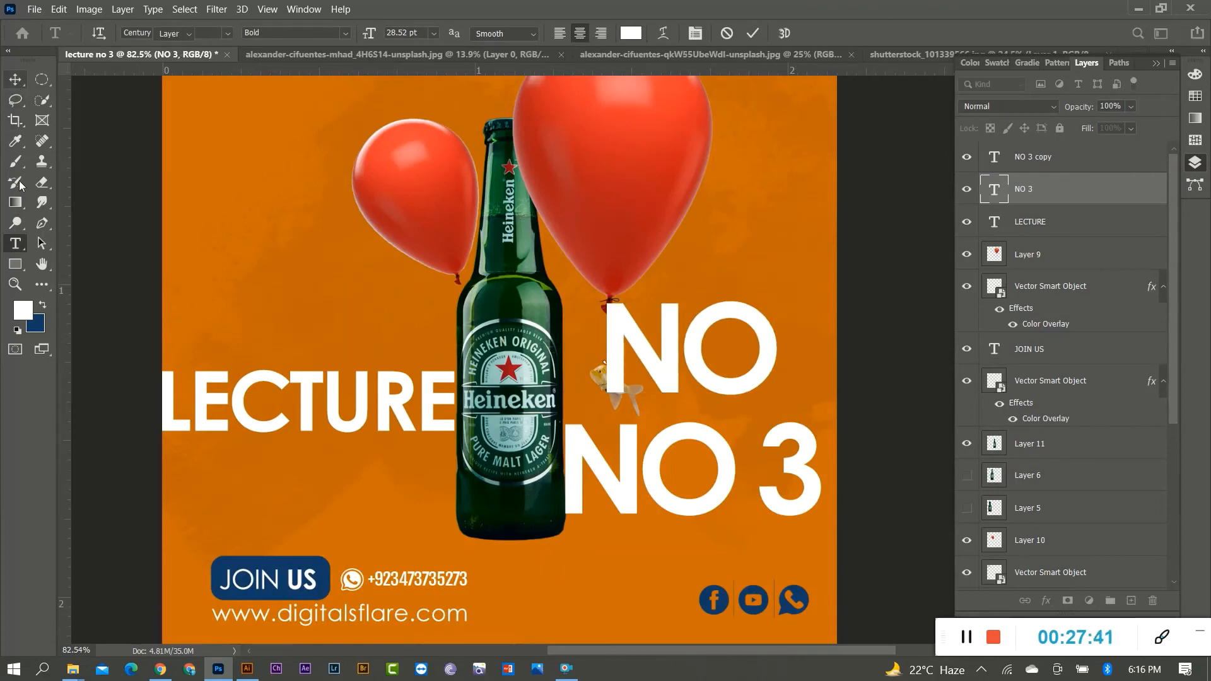
drag(756, 476, 493, 466)
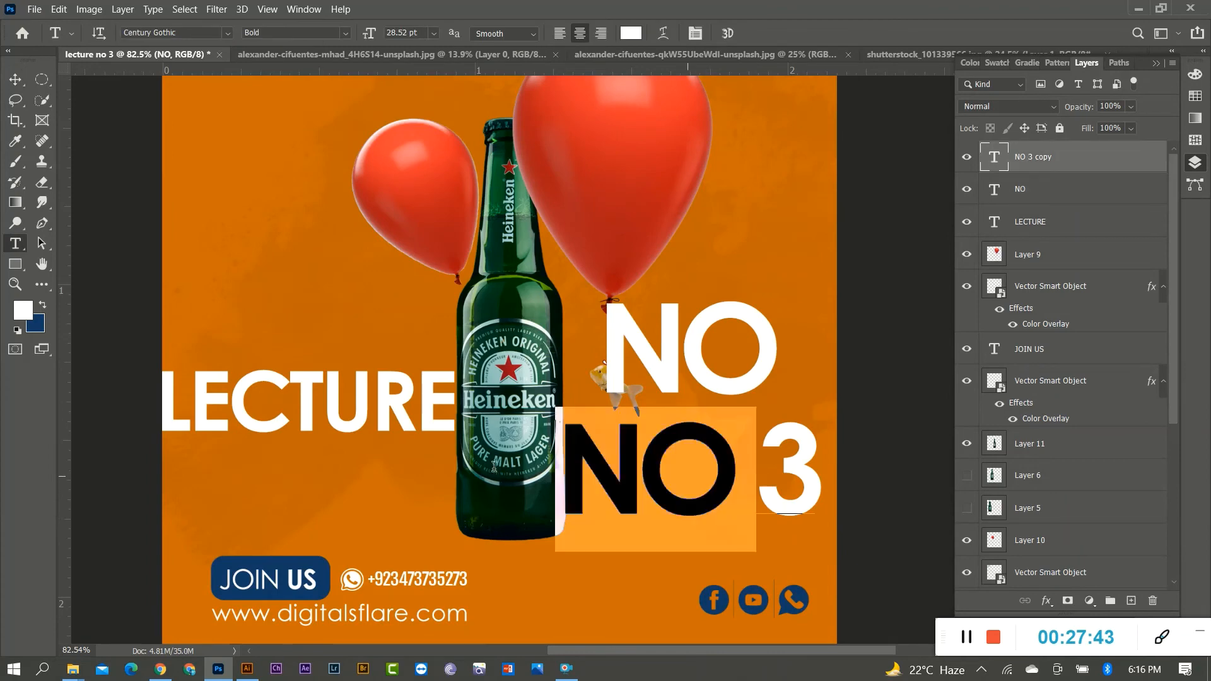
key(BackSpace)
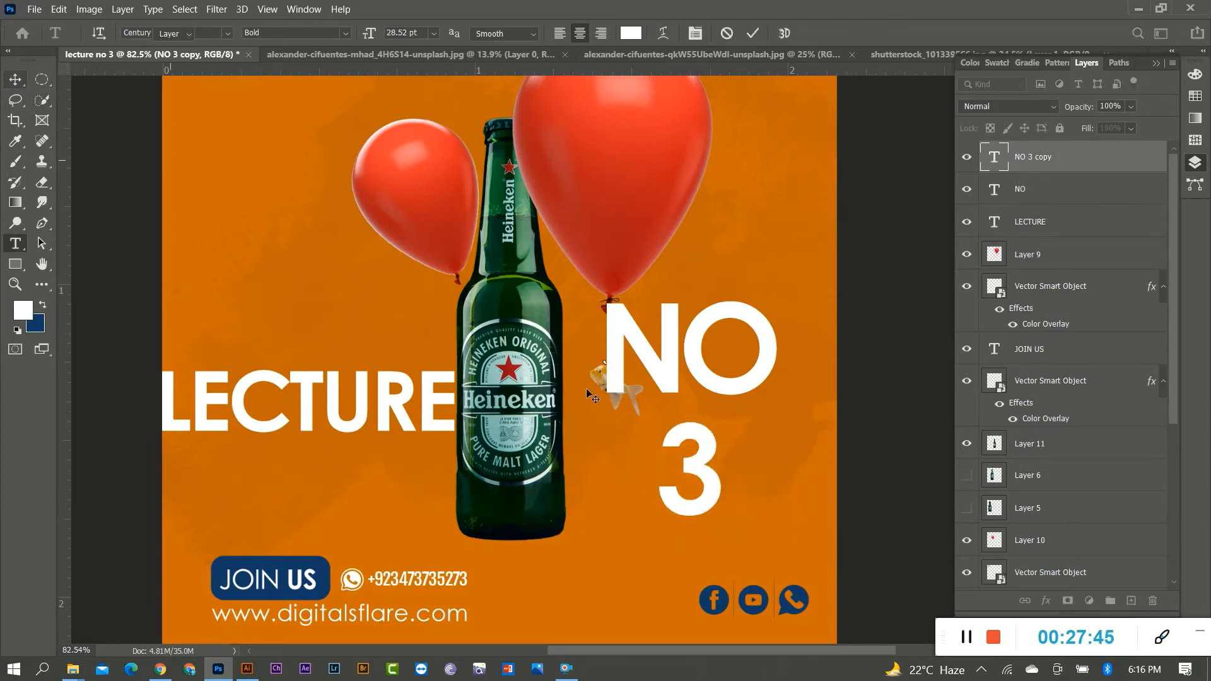
Shift the NO text against the bottle and place its layer directly above Layer 10, behind the bottle and goldfish
click(666, 356)
drag(660, 367, 607, 369)
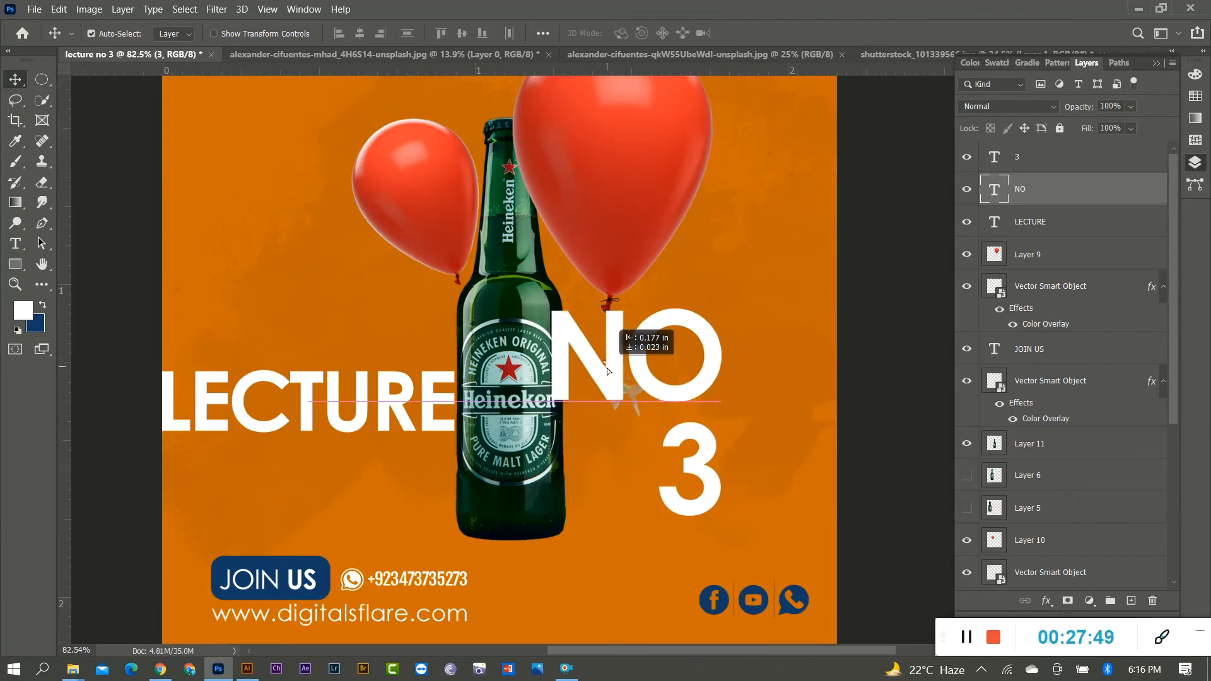
click(1016, 189)
drag(1040, 196, 1070, 527)
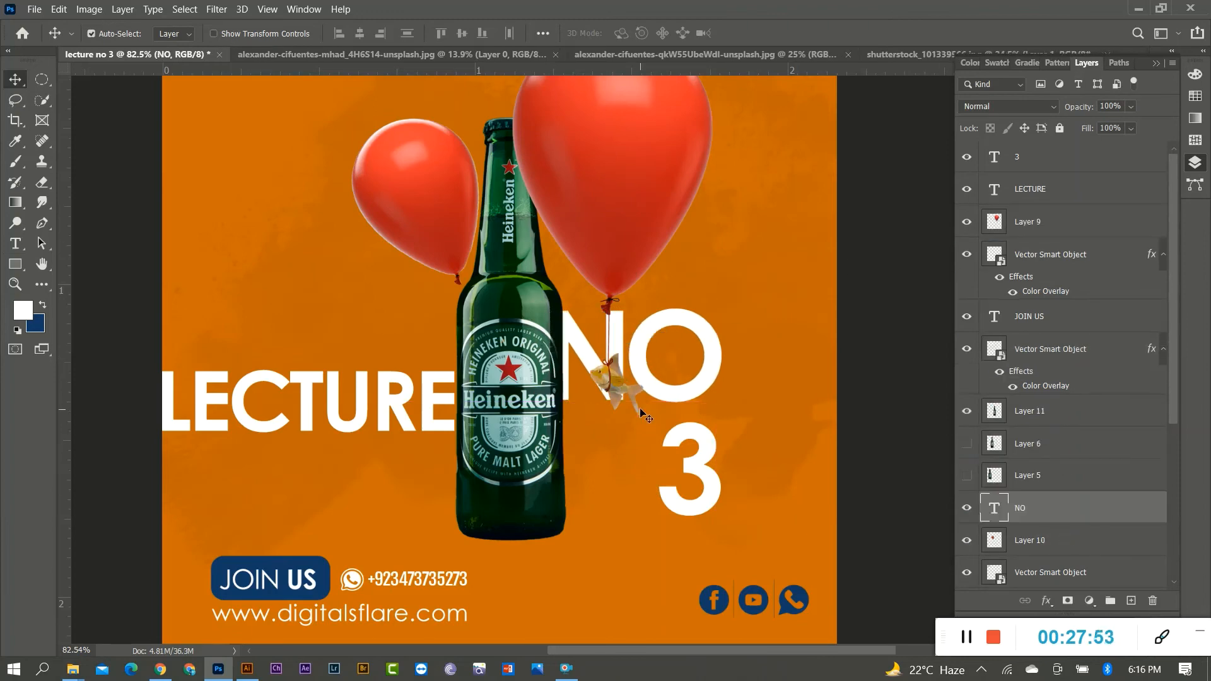
key(ctrl+0)
drag(634, 416, 714, 433)
click(739, 456)
Move the 3 beneath the N of NO and enlarge it to about 215%
key(ctrl+0)
scroll(754, 455, up, 5)
scroll(664, 437, down, 5)
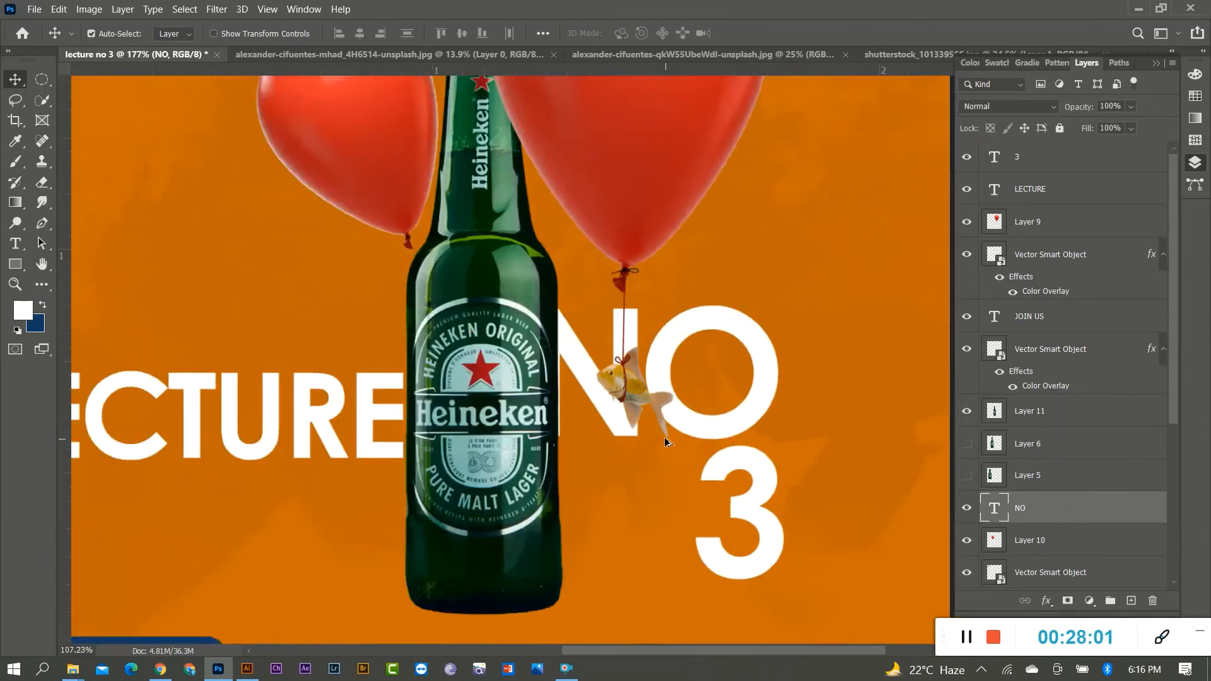
scroll(742, 519, up, 4)
scroll(756, 492, down, 1)
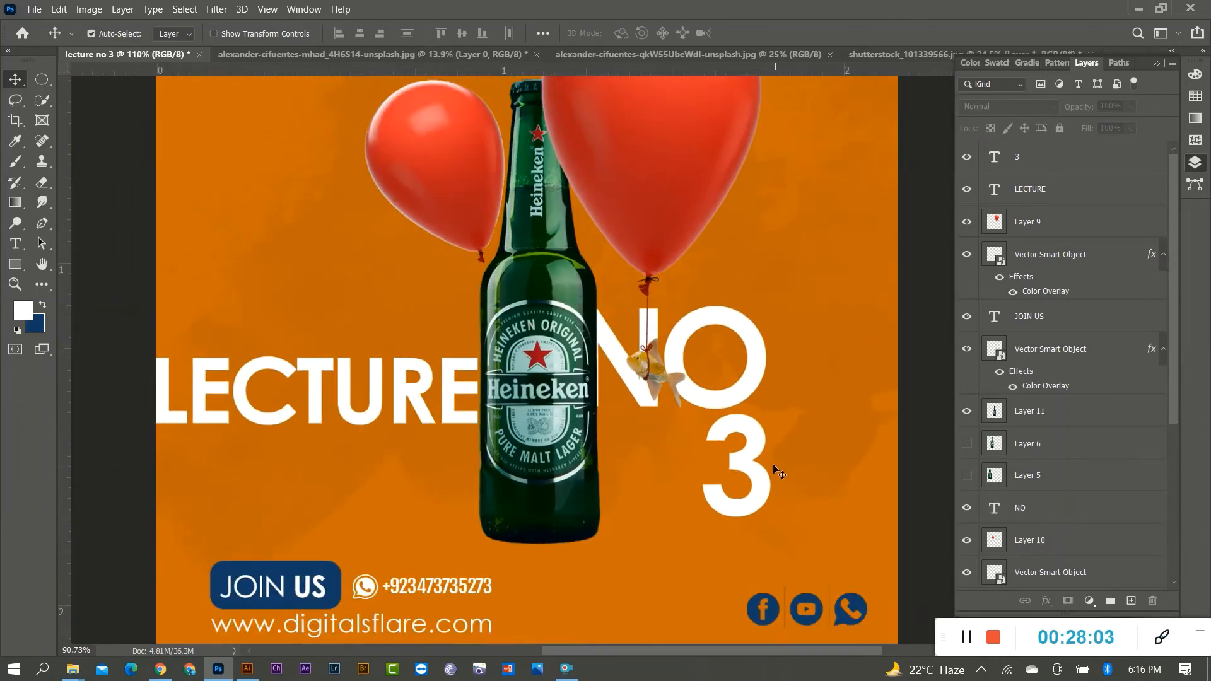
drag(750, 455, 678, 458)
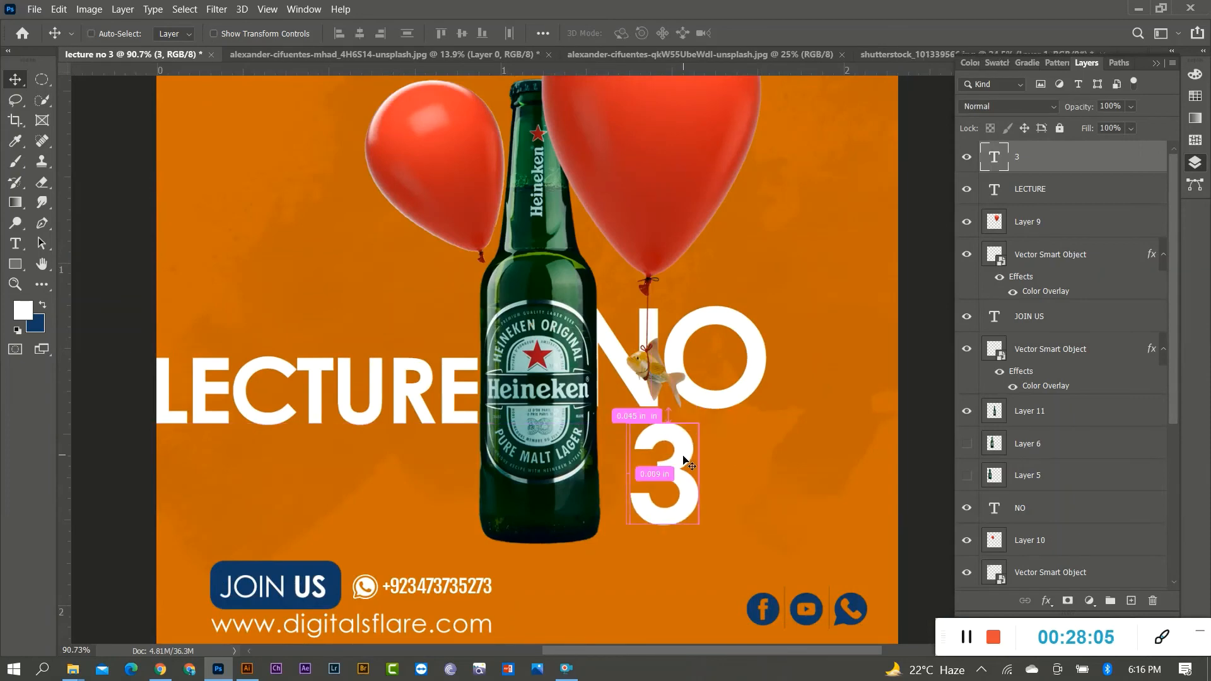
key(ctrl+t)
scroll(765, 510, down, 4)
drag(719, 546, 797, 661)
key(Return)
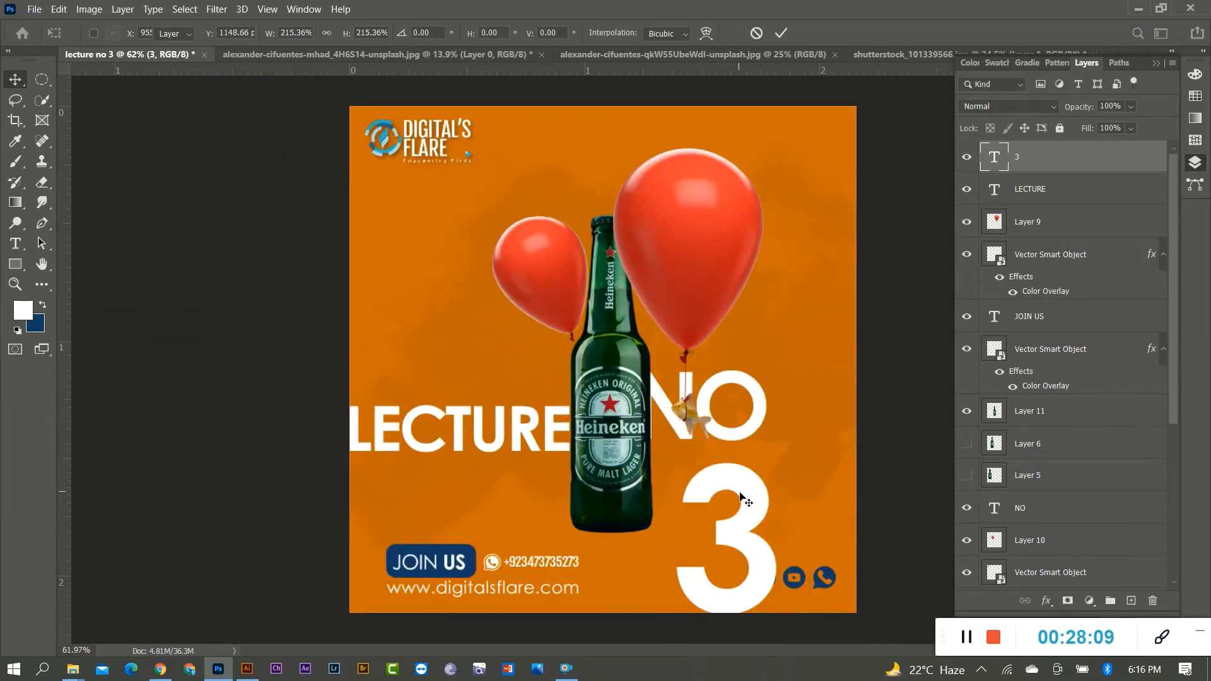
Move the large 3 up and left so it overlaps the lower right part of the bottle
drag(775, 512, 713, 484)
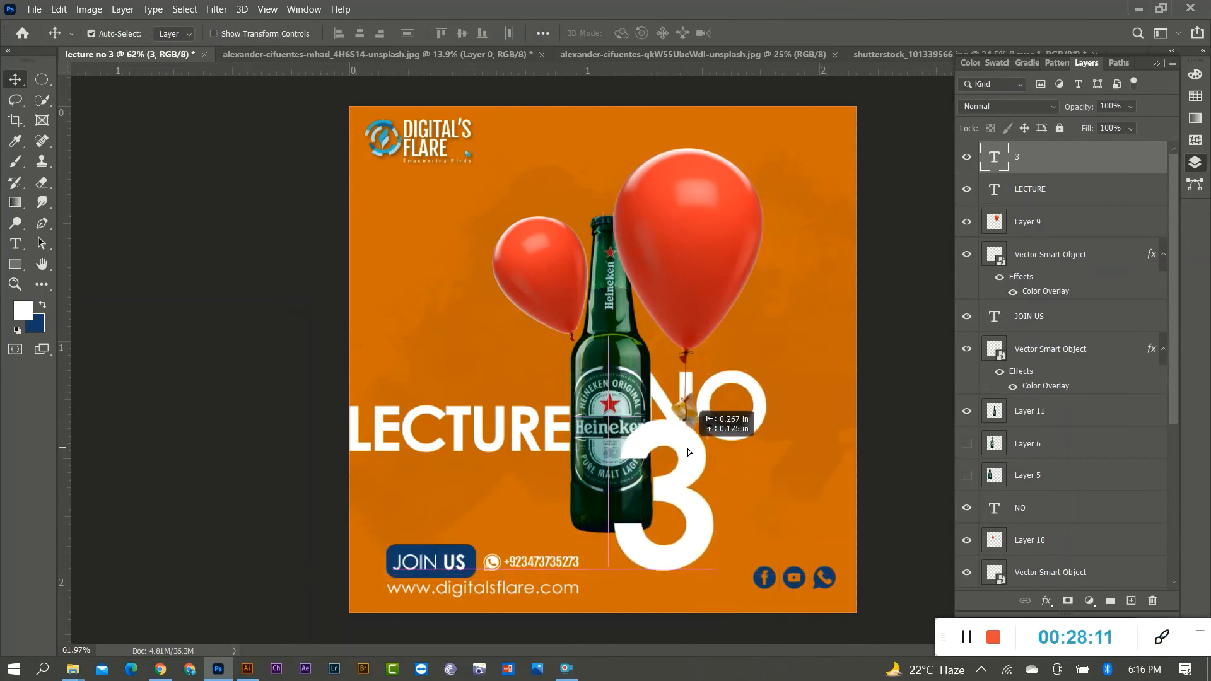
click(710, 490)
scroll(710, 489, down, 2)
scroll(709, 500, up, 6)
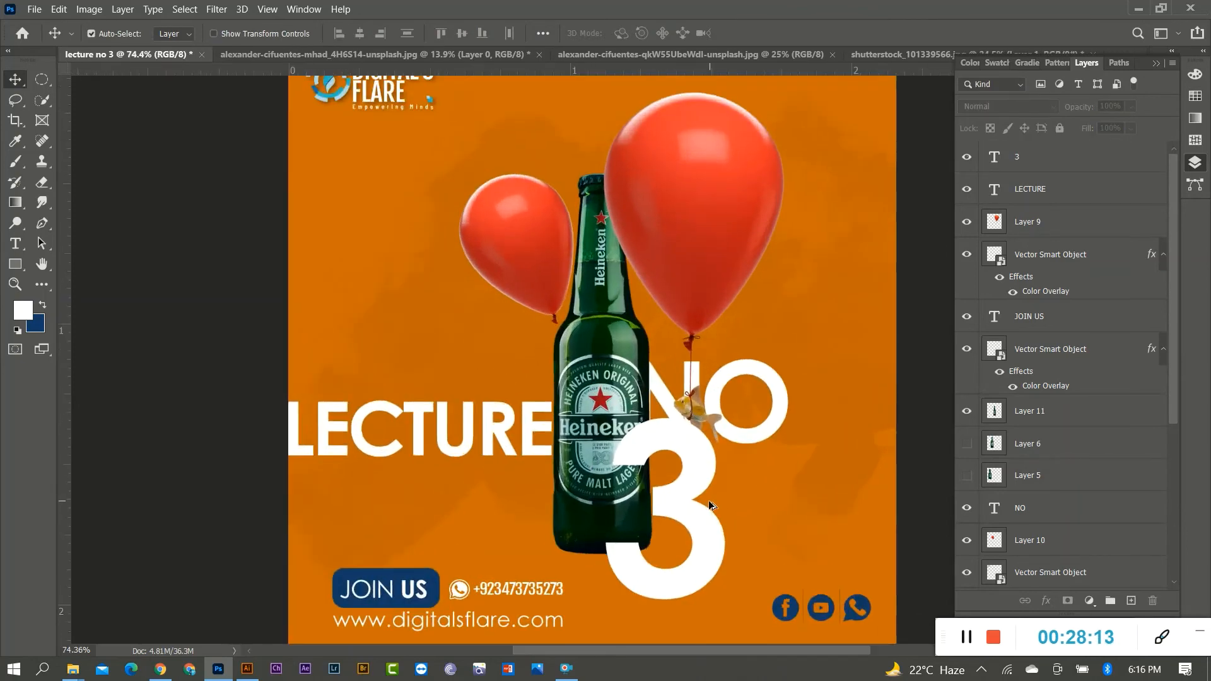
Raise the large balloon with its goldfish and the NO text, and adjust the 3 slightly beneath them
drag(695, 331, 689, 282)
scroll(667, 311, down, 2)
drag(696, 421, 699, 388)
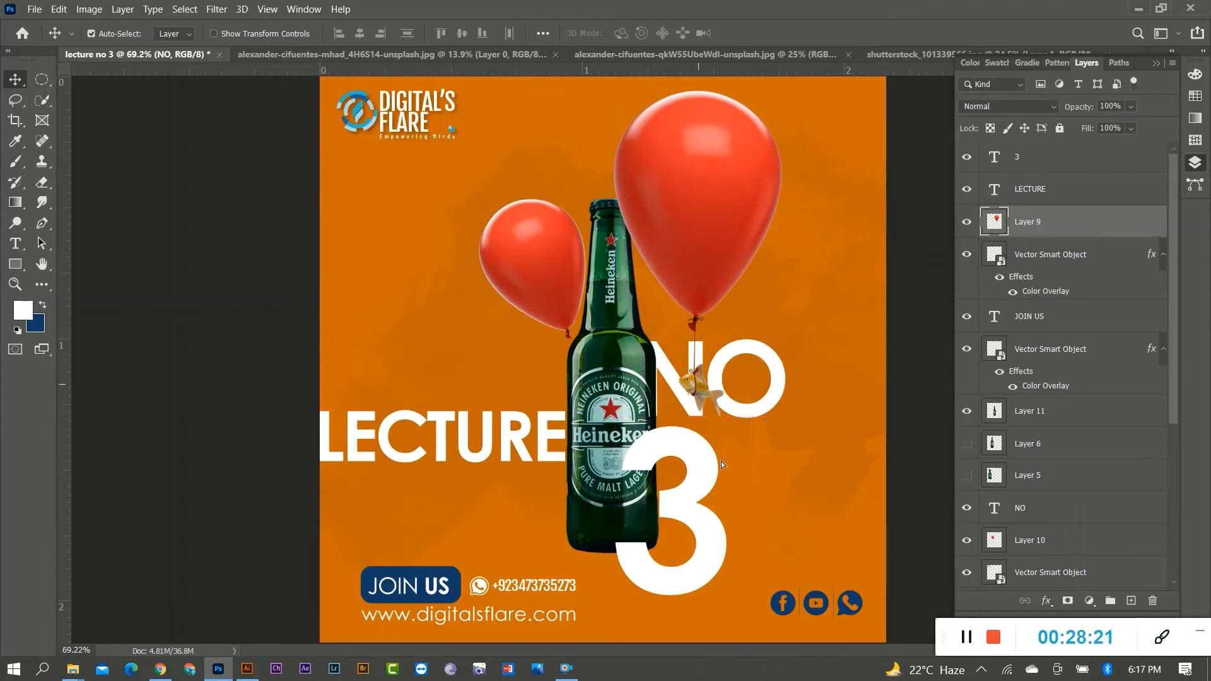
drag(697, 479, 691, 484)
Shift the bottle, both balloons and the headline texts right together, scale them to about 82% and center them in the post
scroll(590, 399, down, 2)
drag(430, 250, 691, 418)
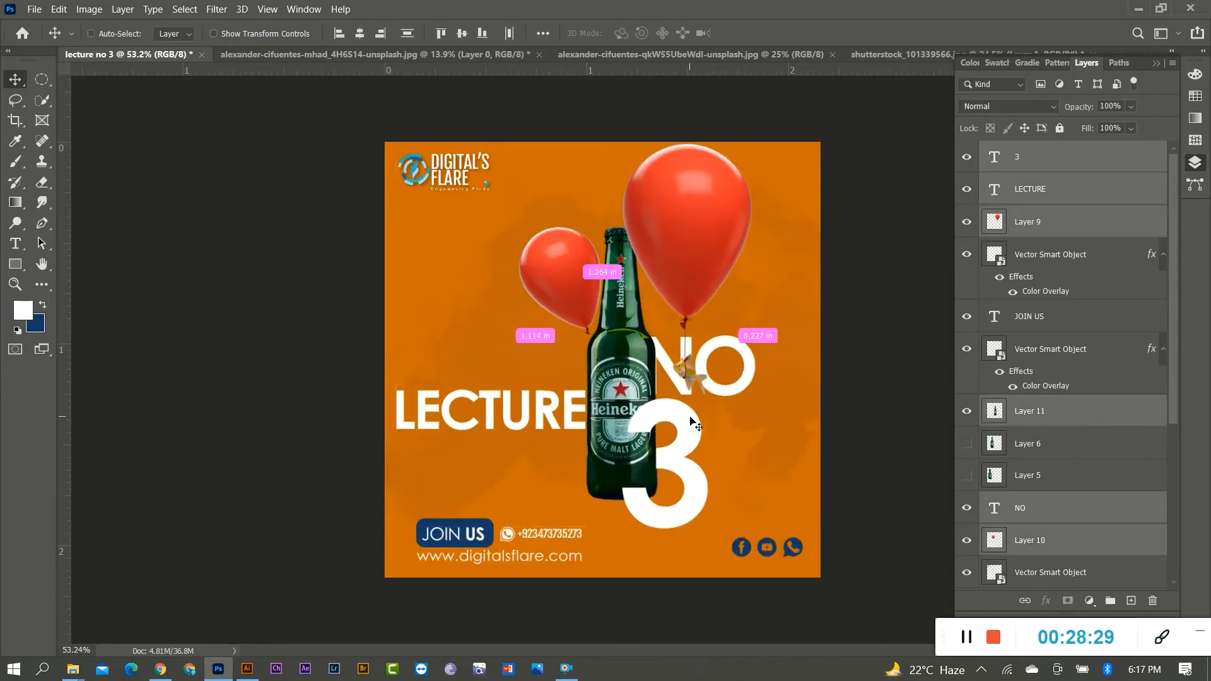
key(ctrl+t)
drag(762, 150, 725, 179)
drag(619, 361, 626, 348)
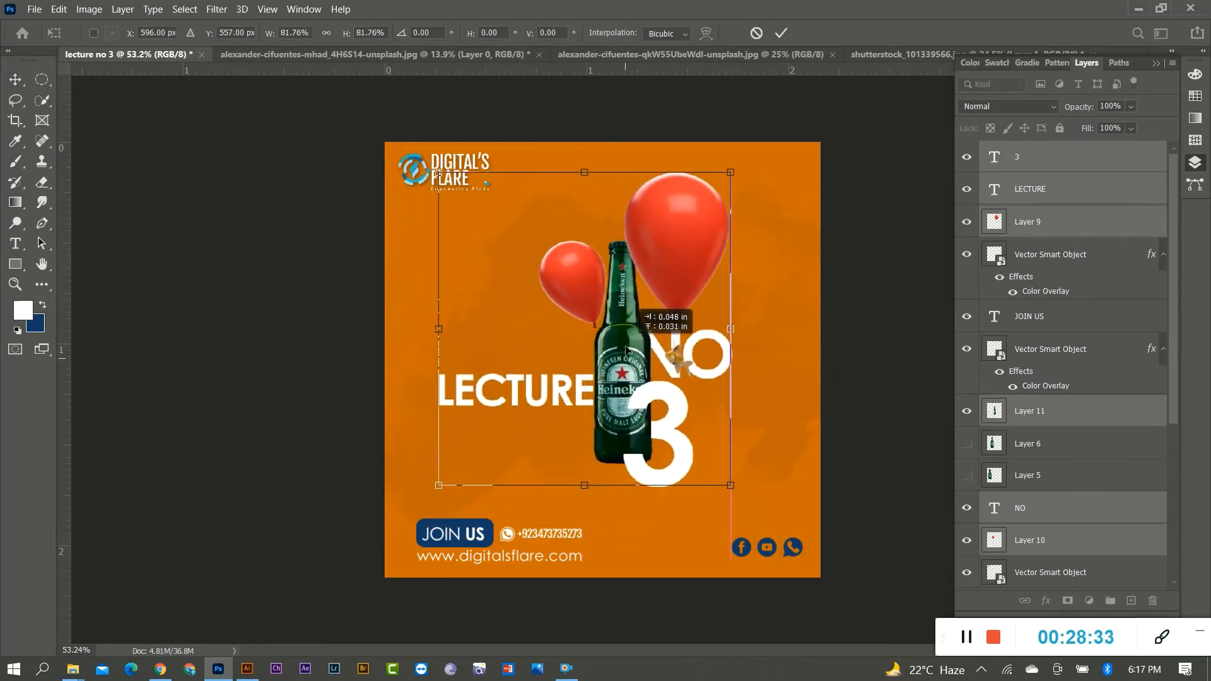
key(Return)
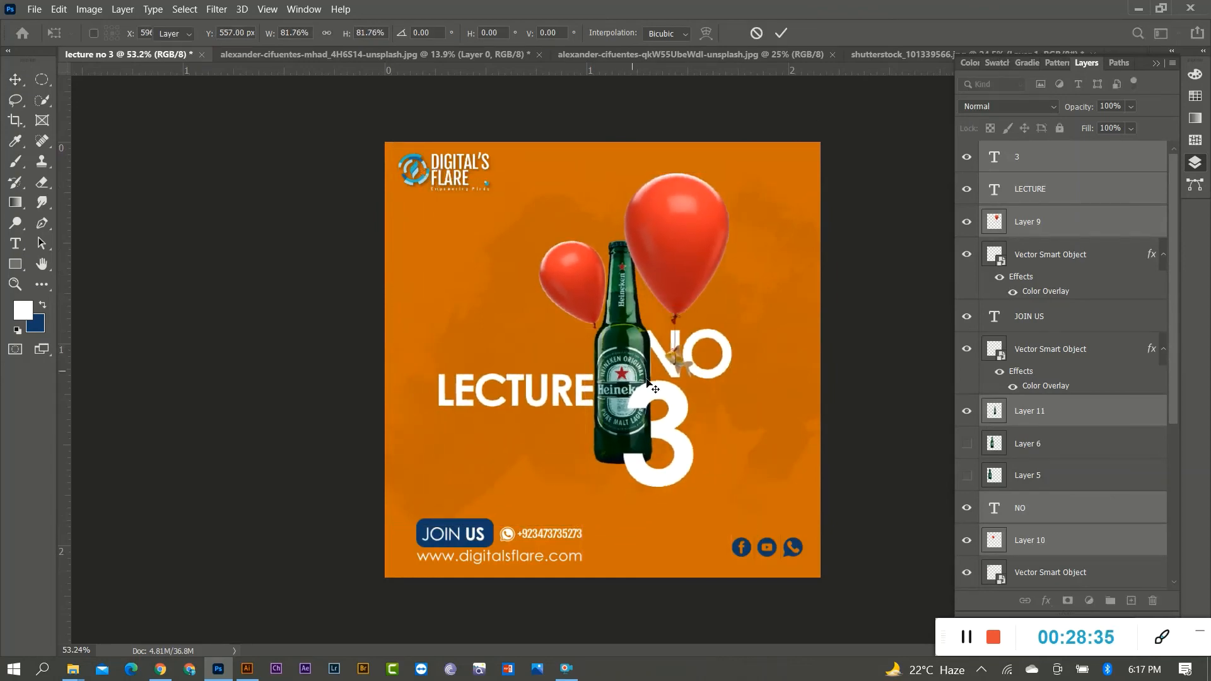
Enable a drop shadow on Layer 9, the large balloon with the goldfish
scroll(667, 390, up, 3)
scroll(555, 275, up, 6)
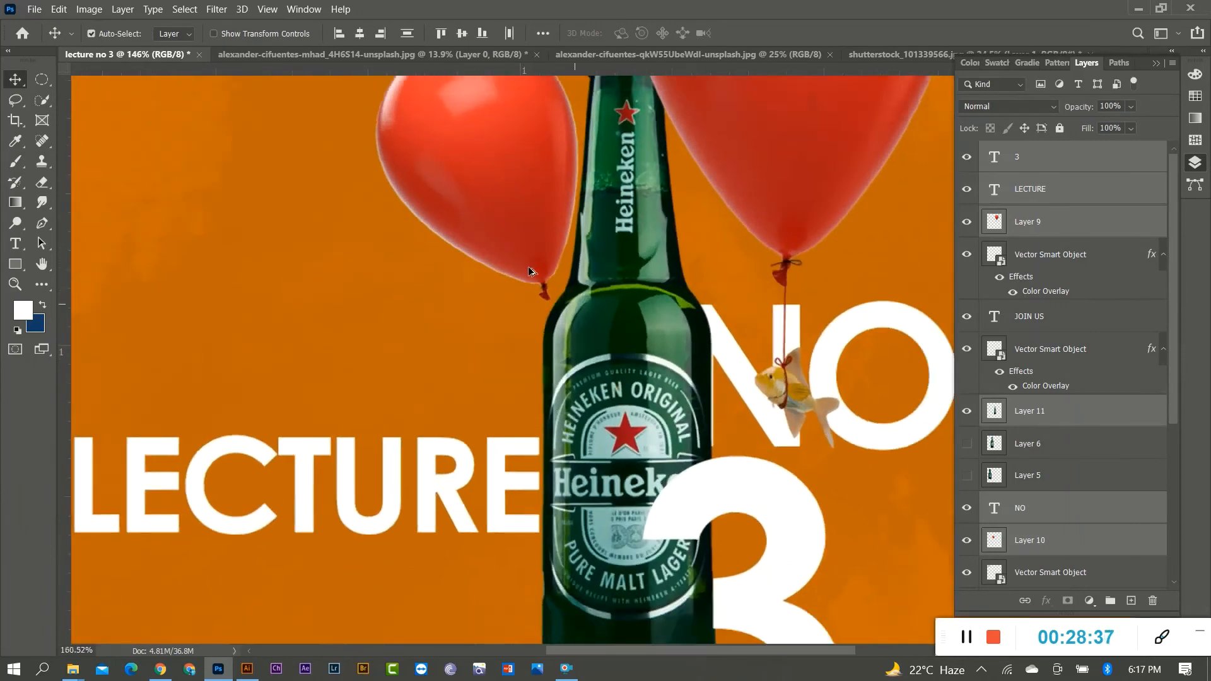
scroll(528, 266, down, 4)
drag(517, 243, 526, 268)
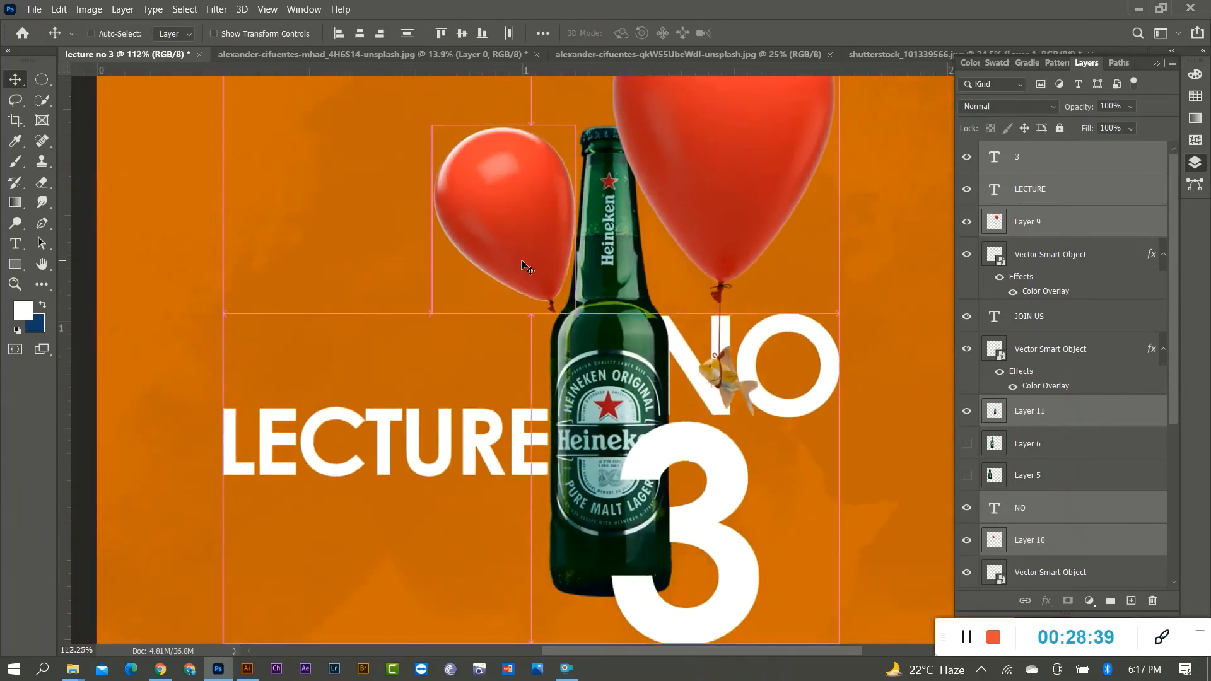
scroll(505, 284, down, 3)
click(665, 214)
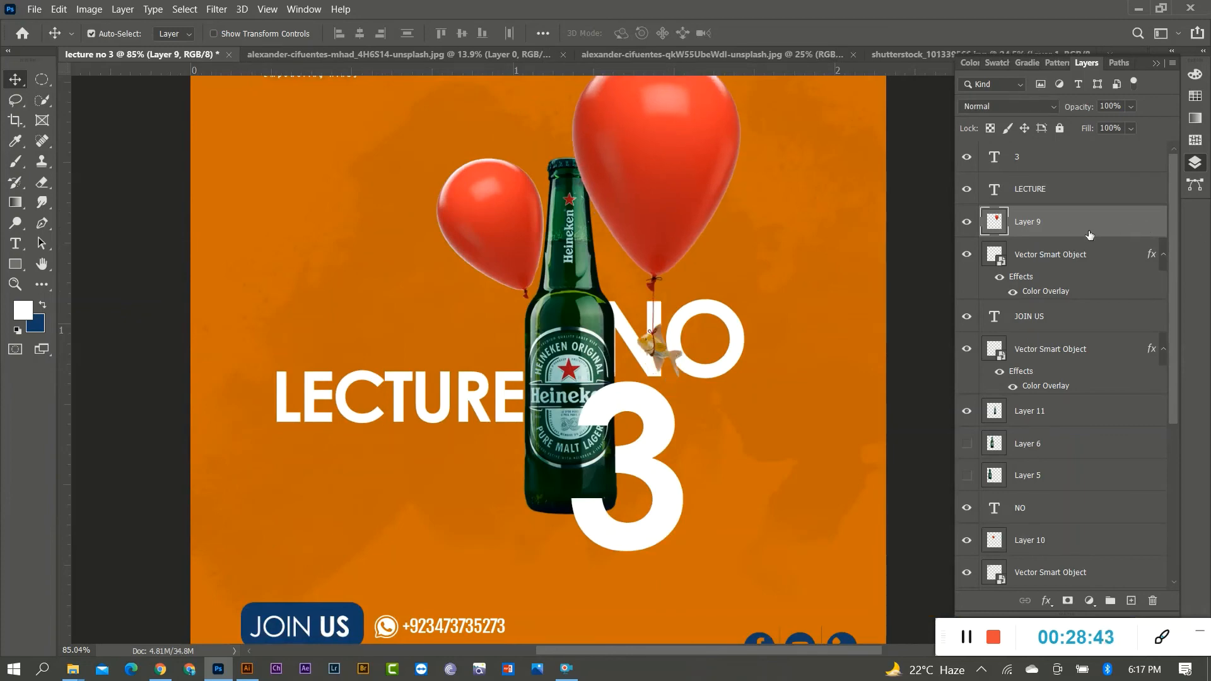
right_click(1042, 226)
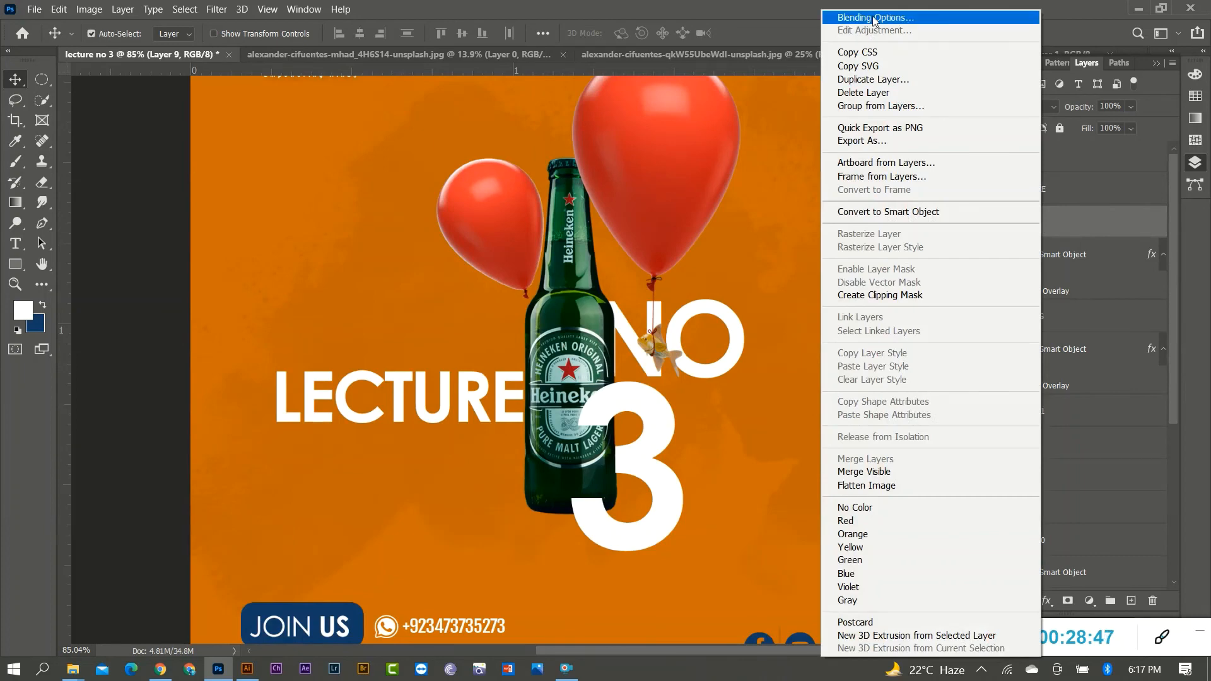
click(1098, 221)
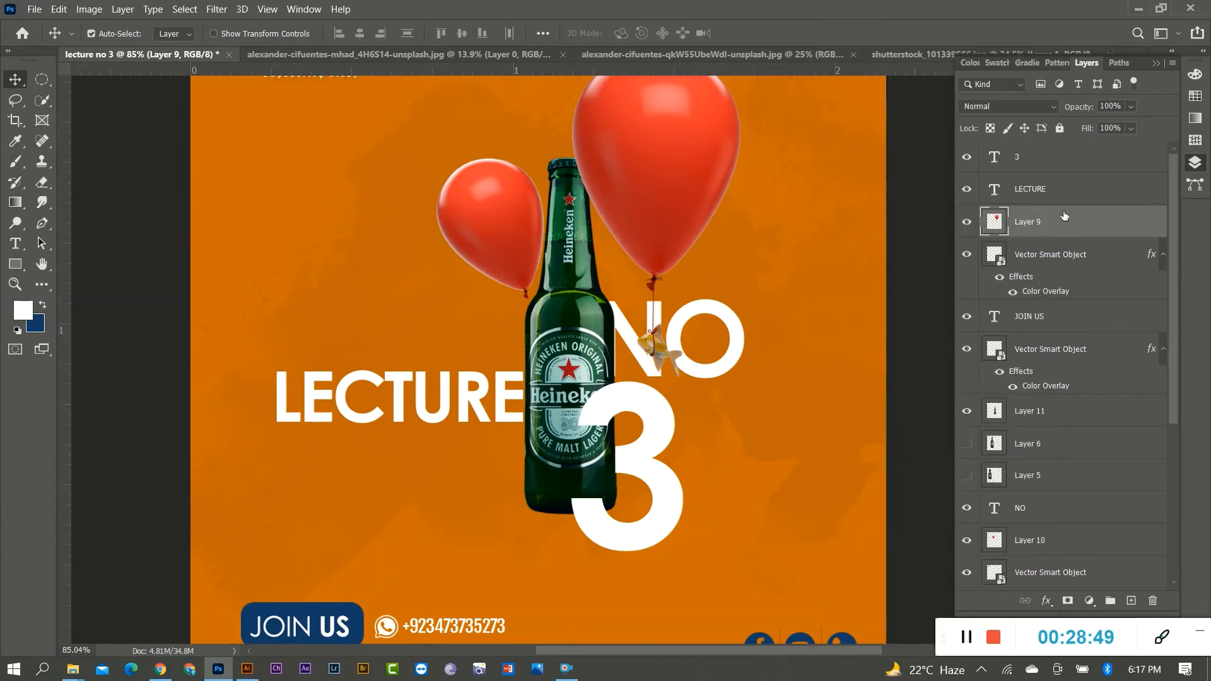
right_click(1031, 225)
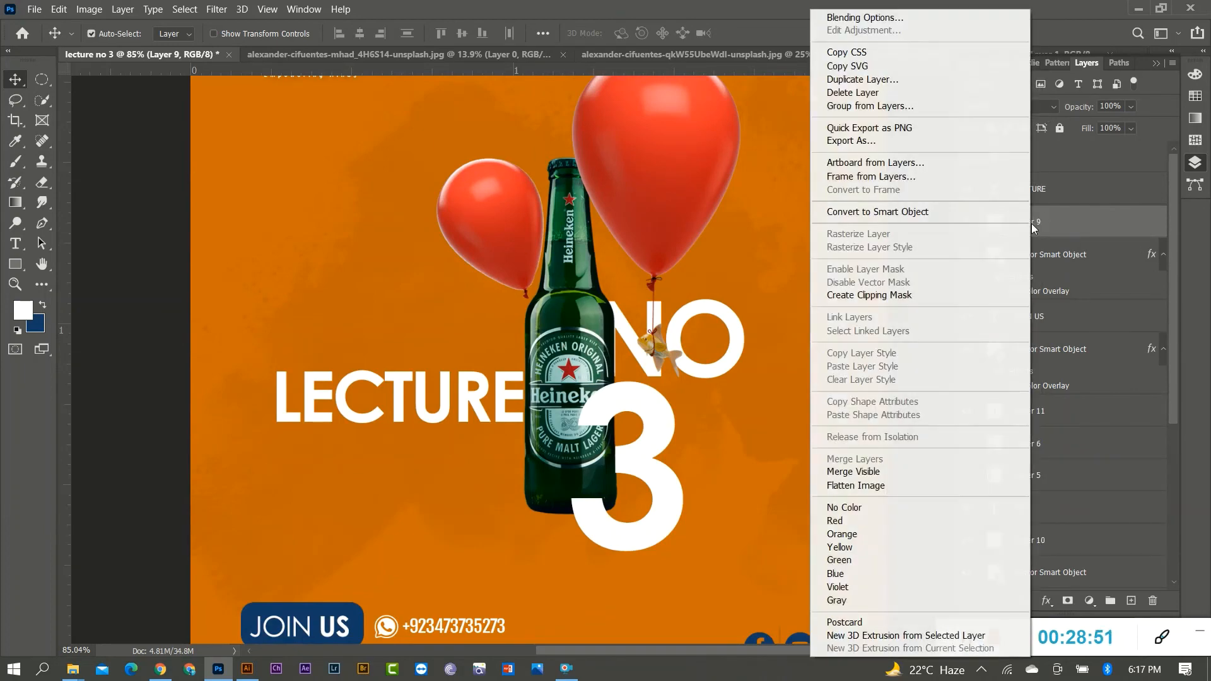
click(876, 20)
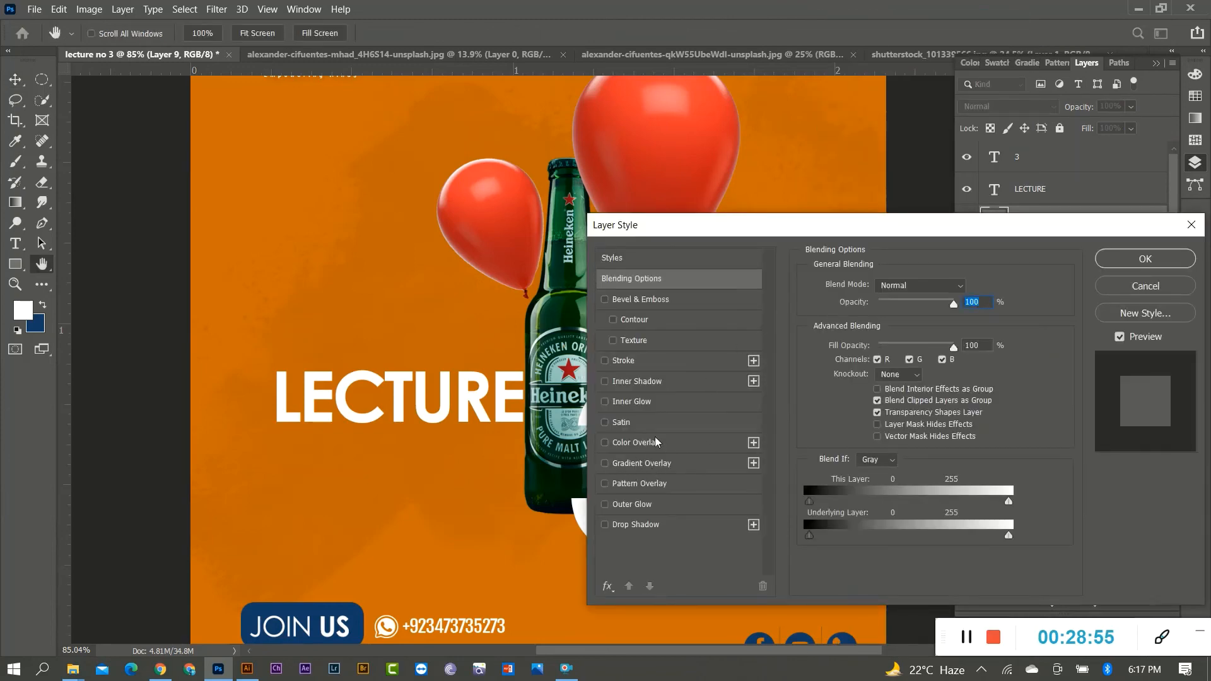
click(605, 525)
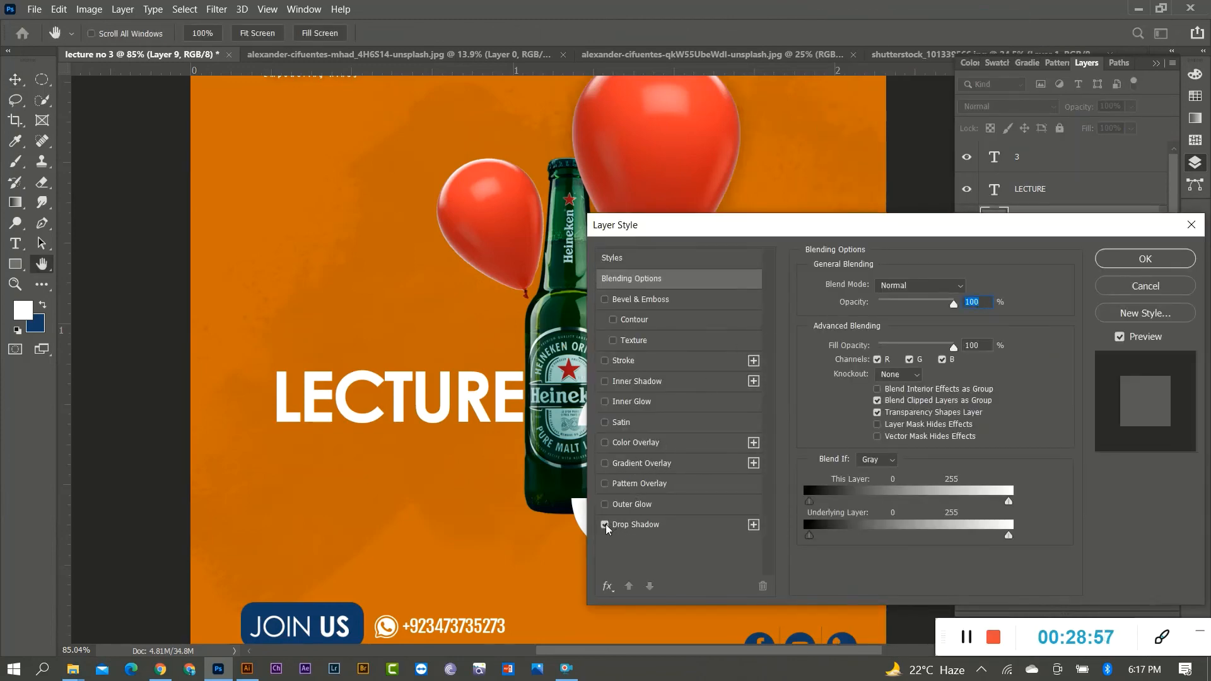
drag(865, 226, 1045, 213)
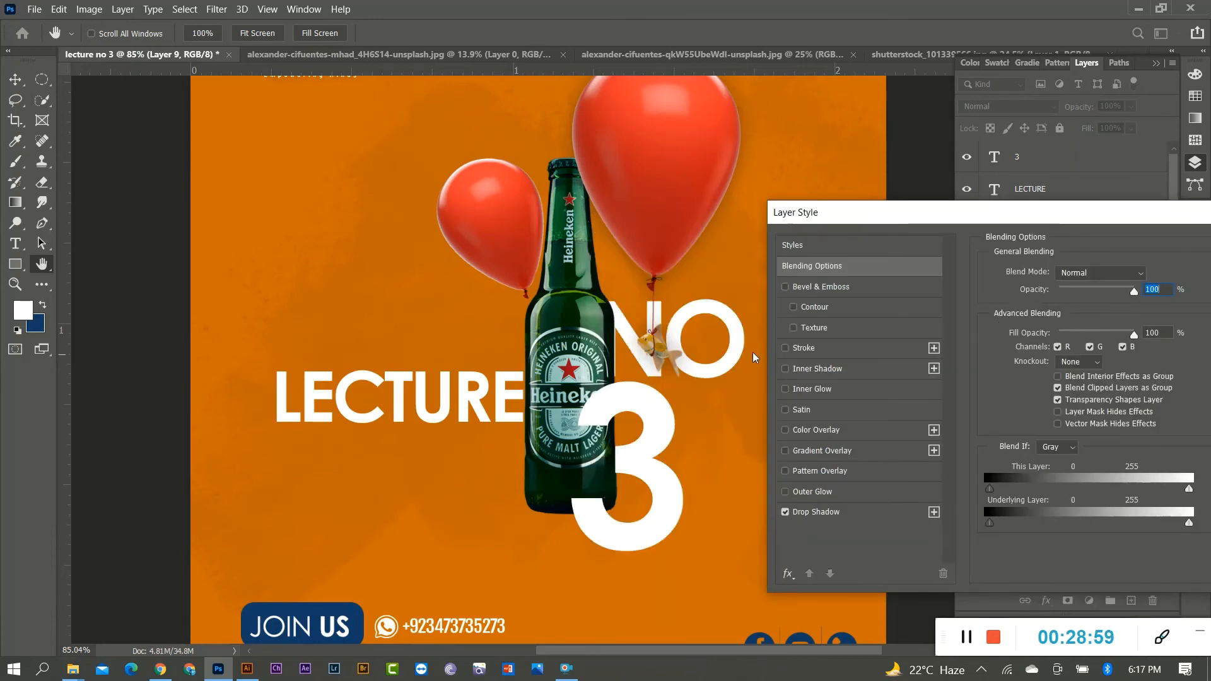
Set the large balloon's drop shadow to 24% opacity, 12 px distance, 19% spread and 16 px size, and apply it
mouse_move(1135, 294)
mouse_down()
mouse_move(1069, 293)
mouse_move(1157, 298)
mouse_up()
drag(1093, 222, 985, 196)
click(775, 498)
drag(1025, 278, 1037, 281)
drag(1001, 327, 1011, 366)
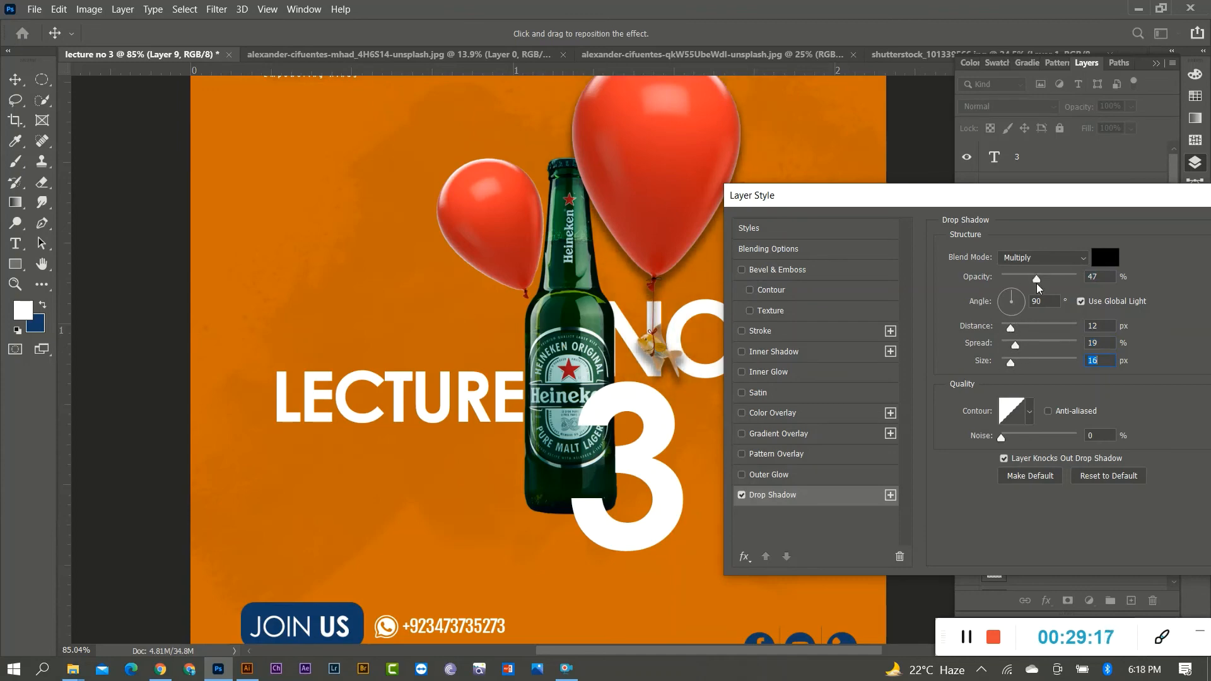
drag(1036, 283, 1019, 281)
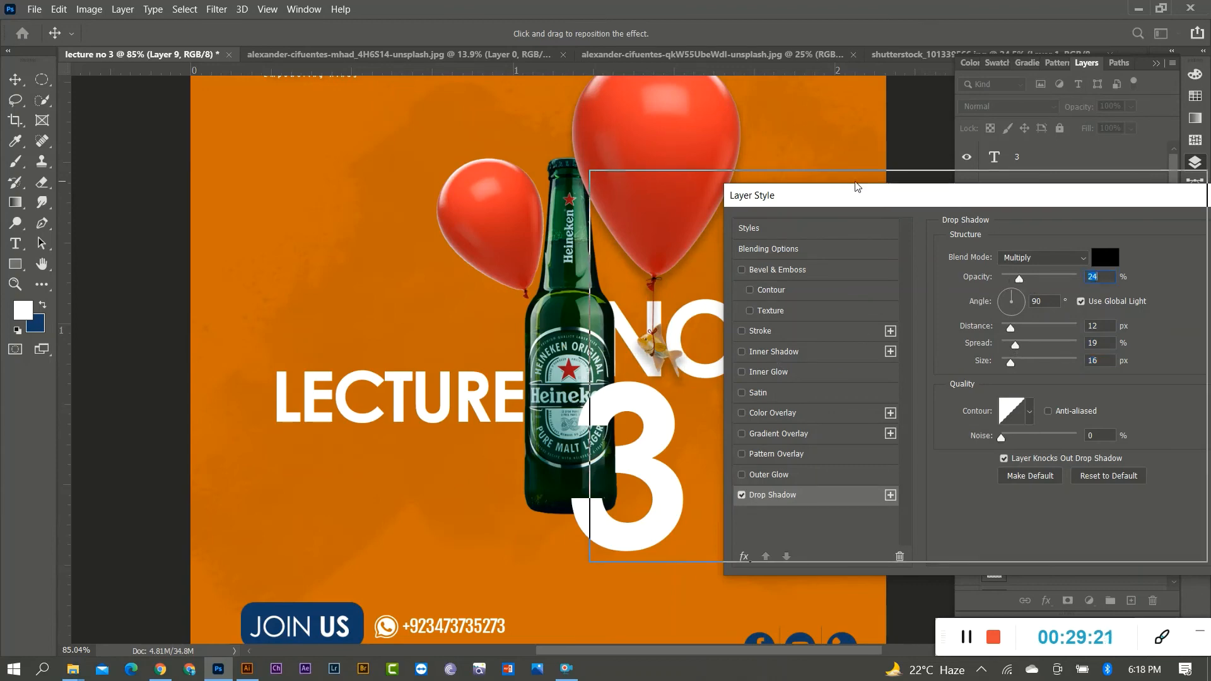
drag(883, 196, 748, 183)
click(1138, 218)
scroll(554, 401, down, 5)
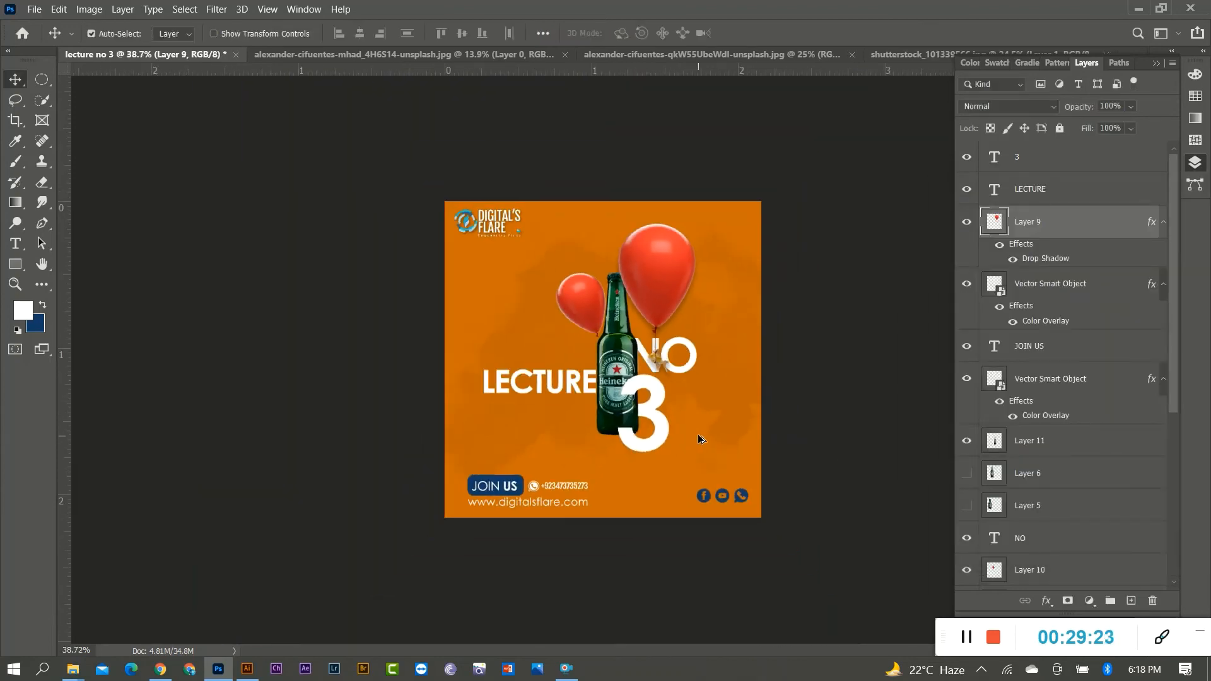
Try placing the small balloon away from the bottle, behind the beginning of the word LECTURE
scroll(697, 434, up, 3)
scroll(500, 330, up, 3)
scroll(500, 329, down, 2)
drag(574, 291, 385, 376)
click(430, 478)
scroll(472, 431, up, 4)
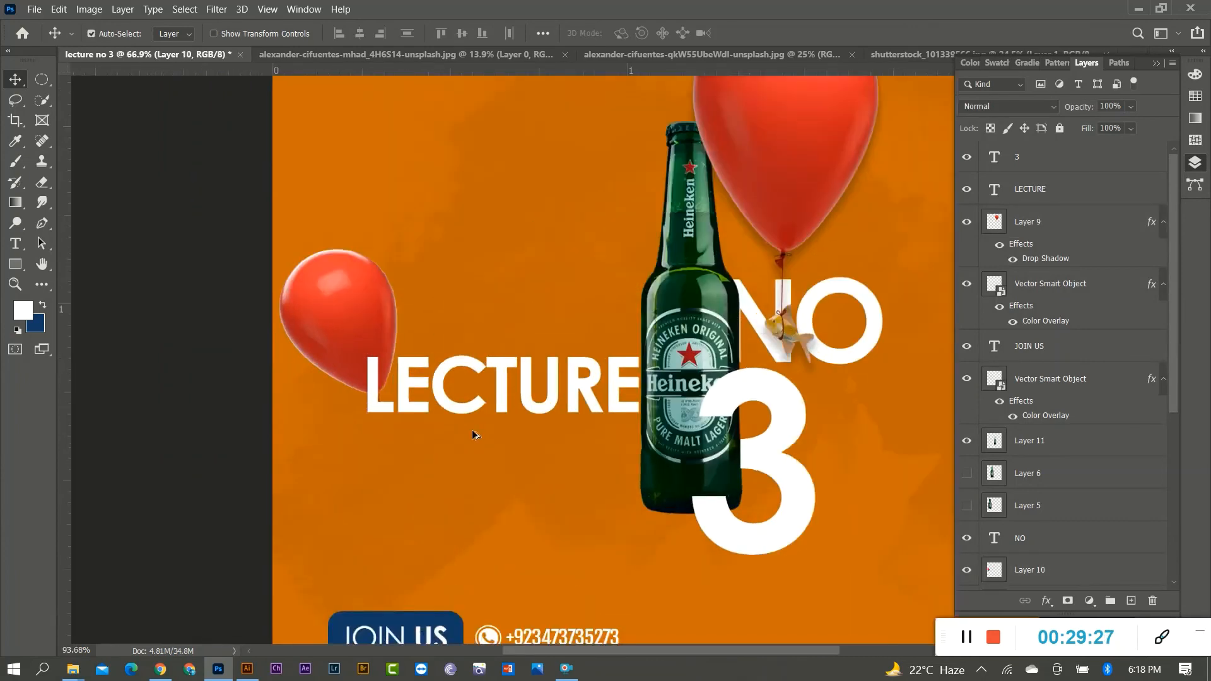
scroll(295, 387, down, 3)
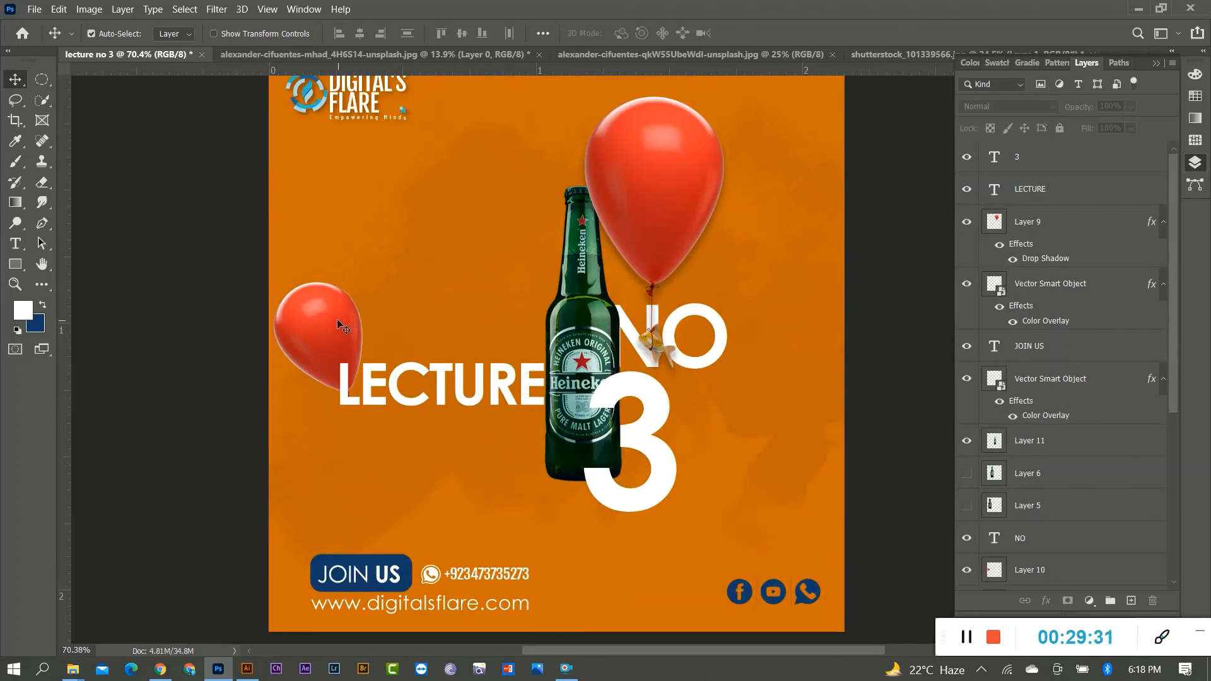
Try the small balloon behind the 3, then rotated and tucked behind the bottle's lower left side
drag(336, 319, 657, 437)
key(ctrl+t)
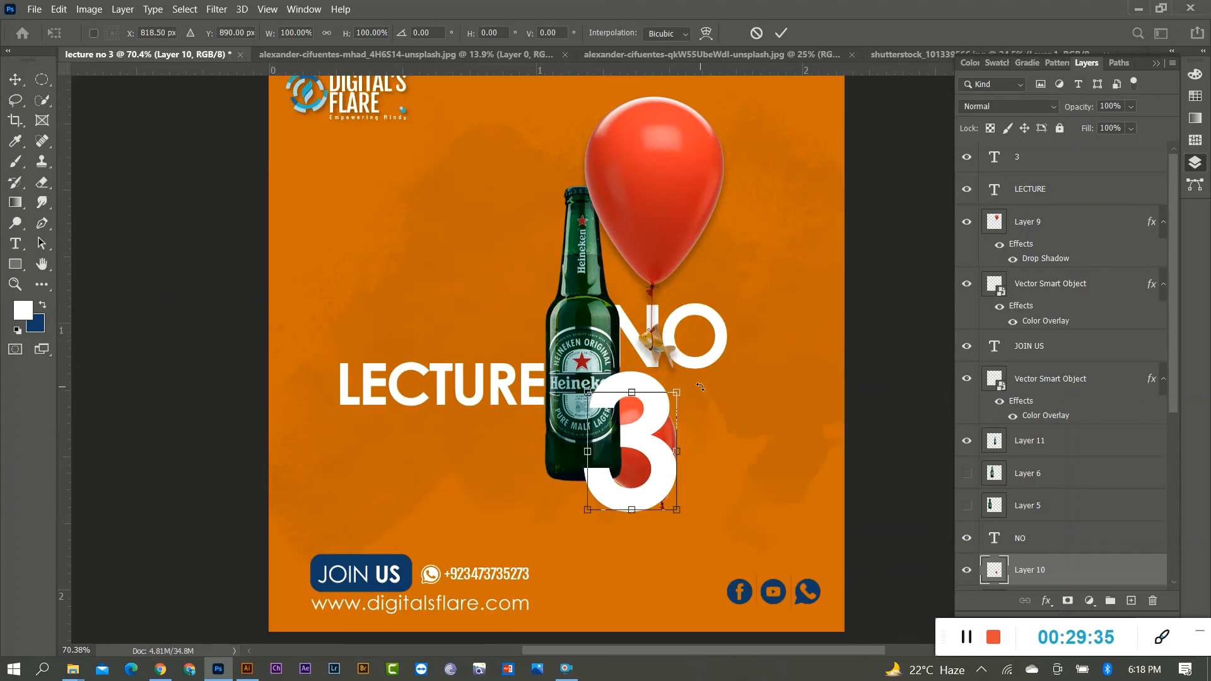
drag(700, 386, 546, 455)
key(Return)
scroll(725, 467, up, 3)
scroll(727, 485, up, 1)
scroll(763, 423, down, 5)
scroll(732, 482, up, 2)
Rotate the small balloon so its knot points toward the bottle and raise it behind the upper edge of LECTURE
key(ctrl+t)
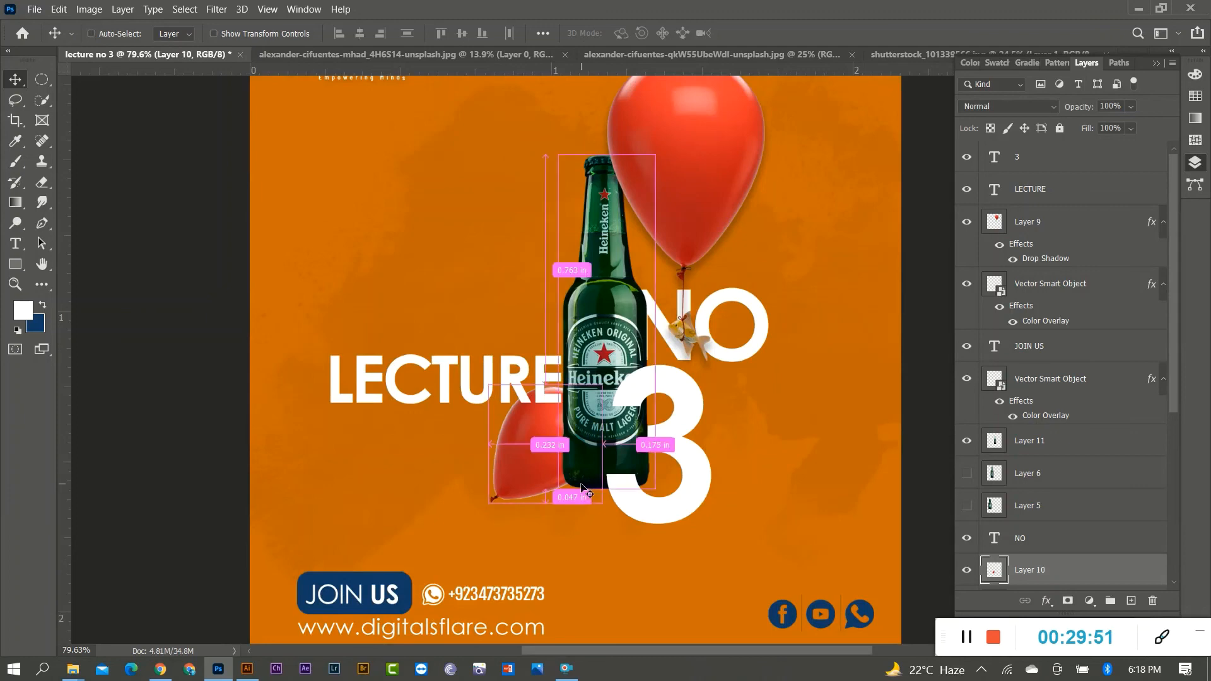
drag(623, 385, 466, 334)
key(Return)
drag(509, 408, 506, 331)
click(524, 509)
scroll(567, 470, down, 5)
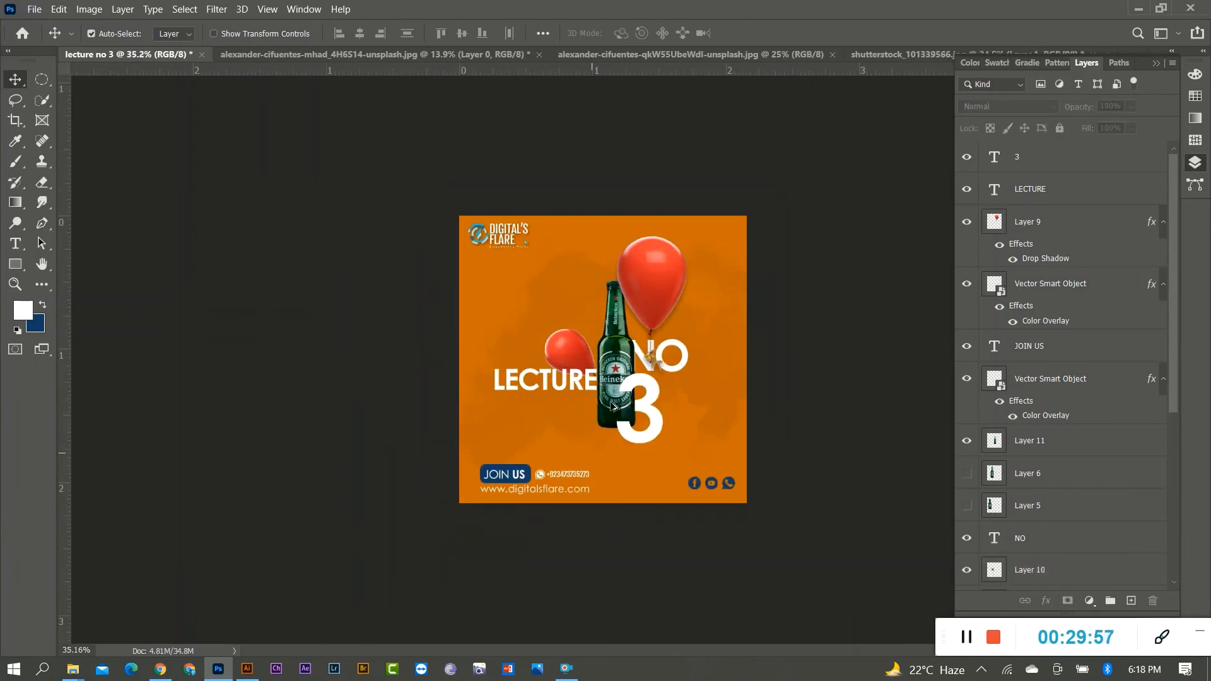
Copy the large balloon's drop shadow to the small balloon on Layer 10 and raise that balloon just above LECTURE
scroll(584, 350, up, 4)
scroll(563, 352, up, 3)
click(549, 356)
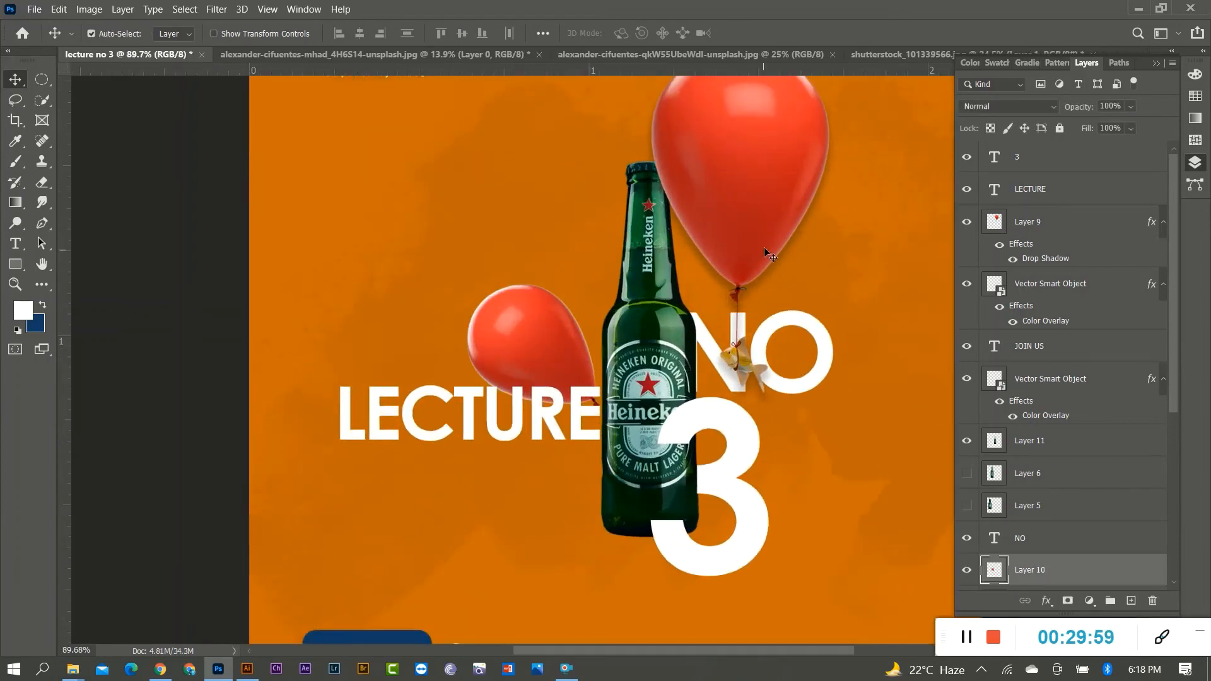
click(769, 254)
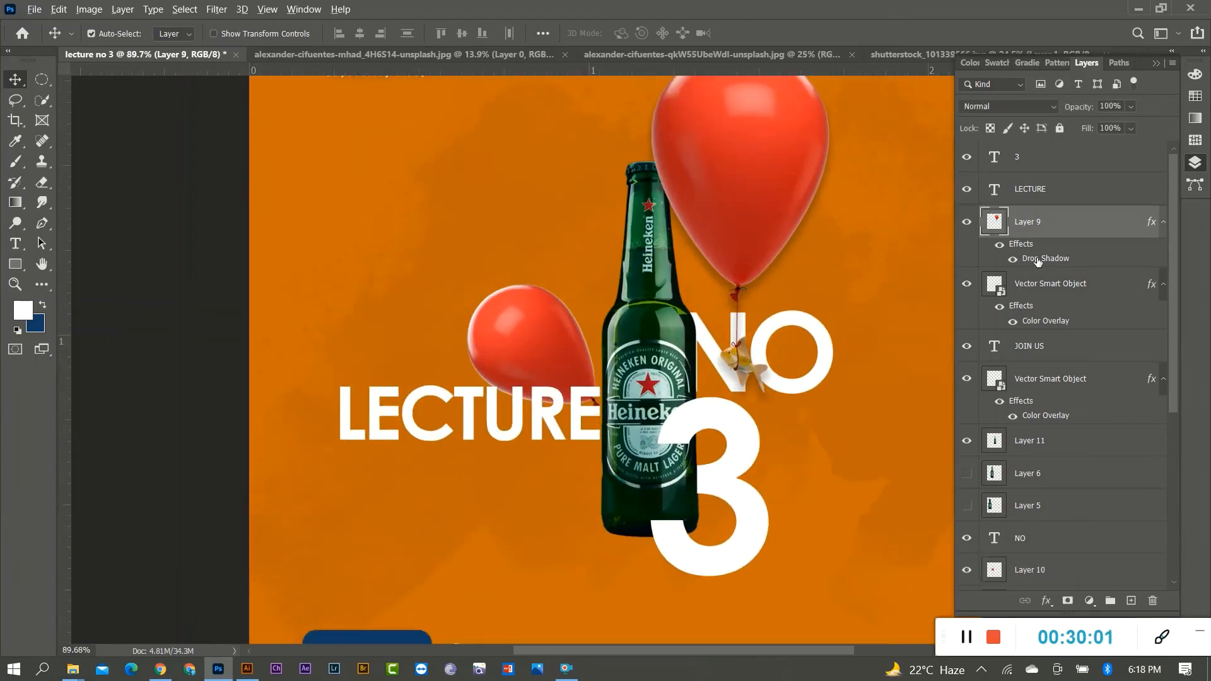
drag(1045, 262, 1016, 577)
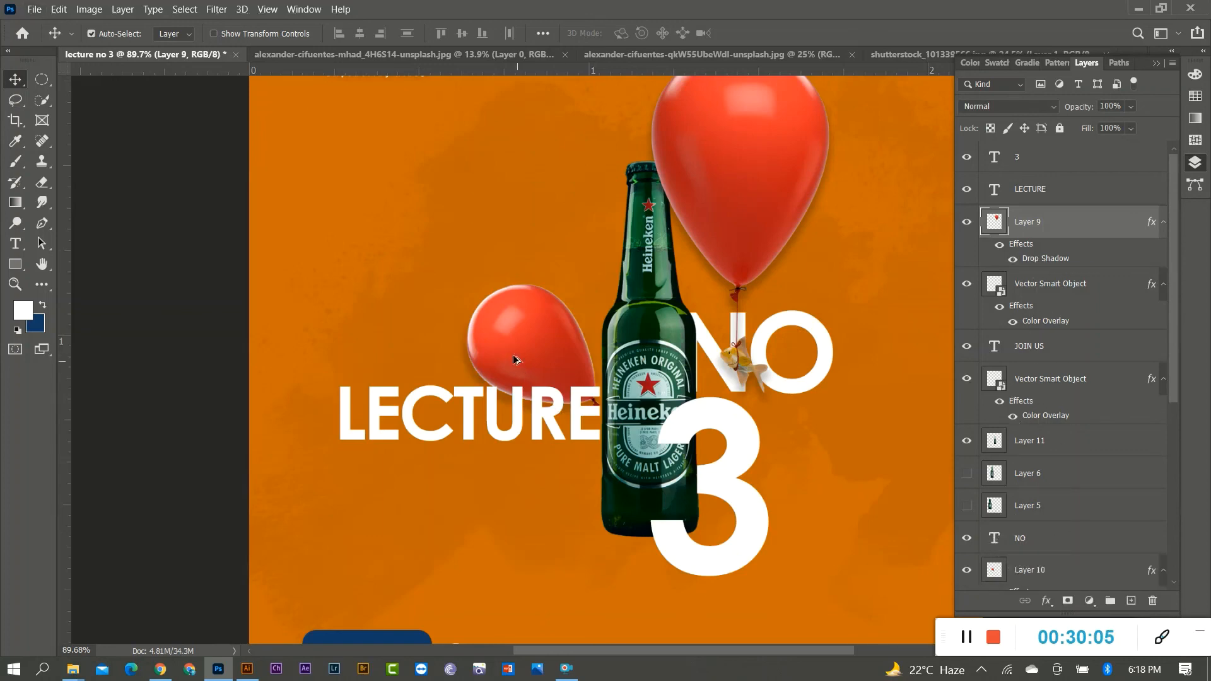
drag(514, 360, 548, 350)
scroll(513, 459, down, 3)
scroll(571, 366, up, 3)
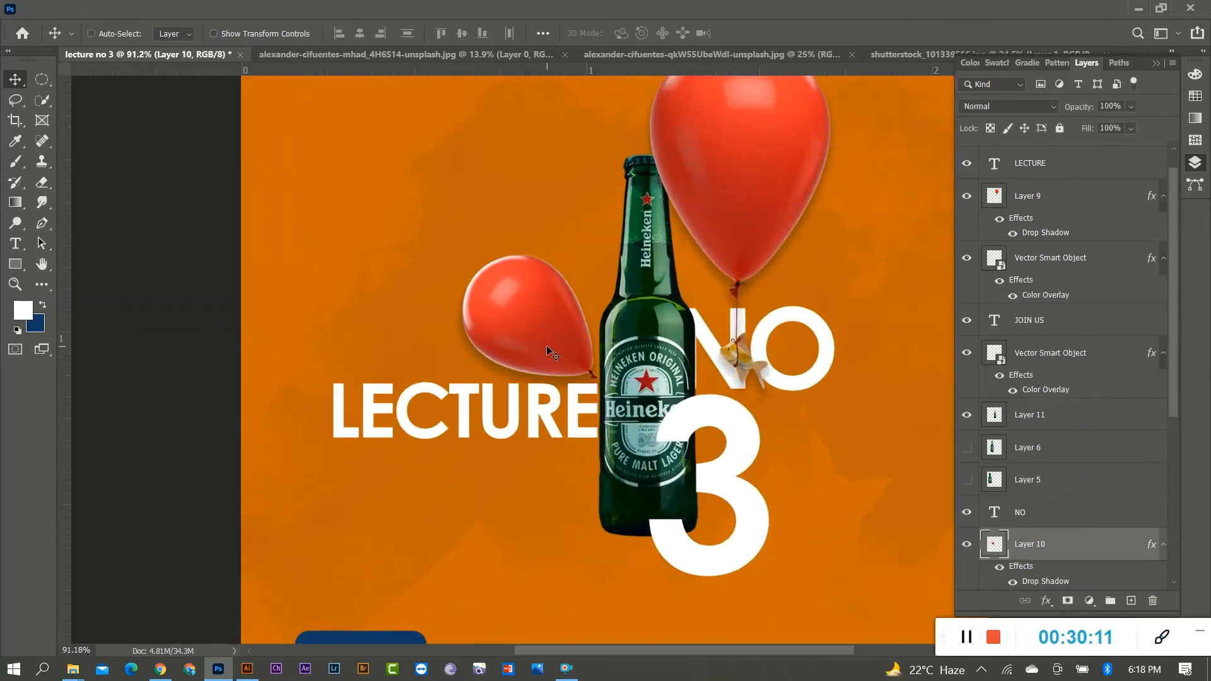
Rotate the small balloon slightly clockwise and nudge it up and right against the bottle
key(ctrl+t)
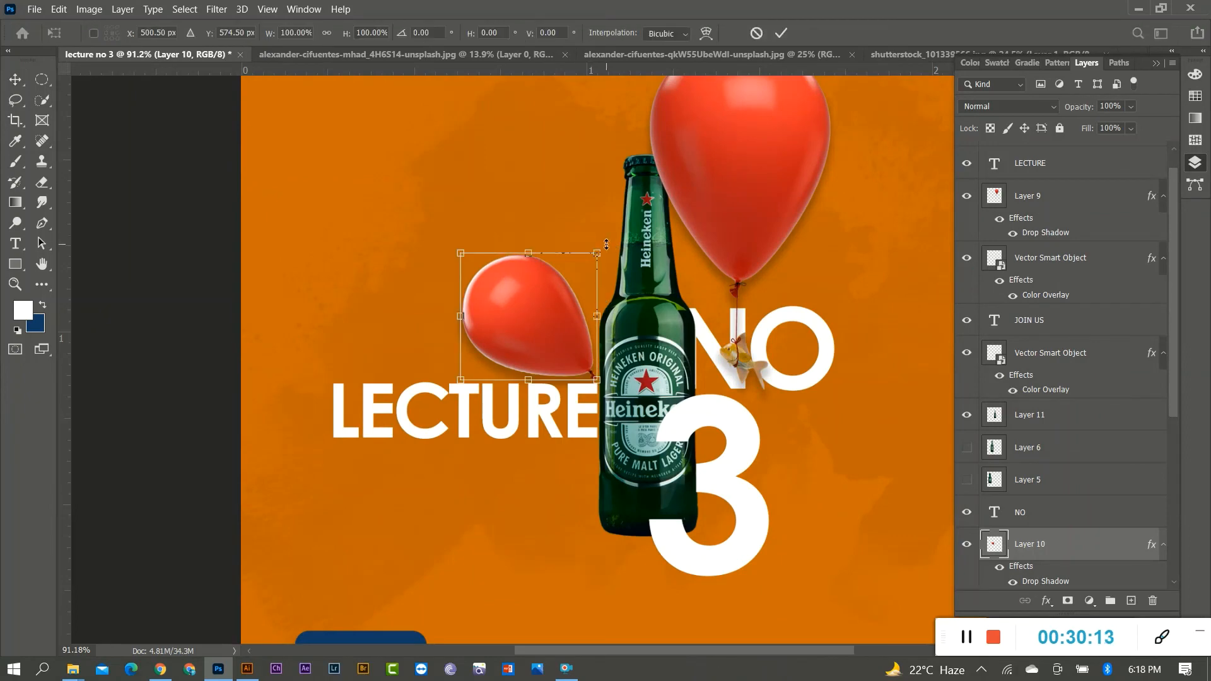
drag(606, 244, 609, 257)
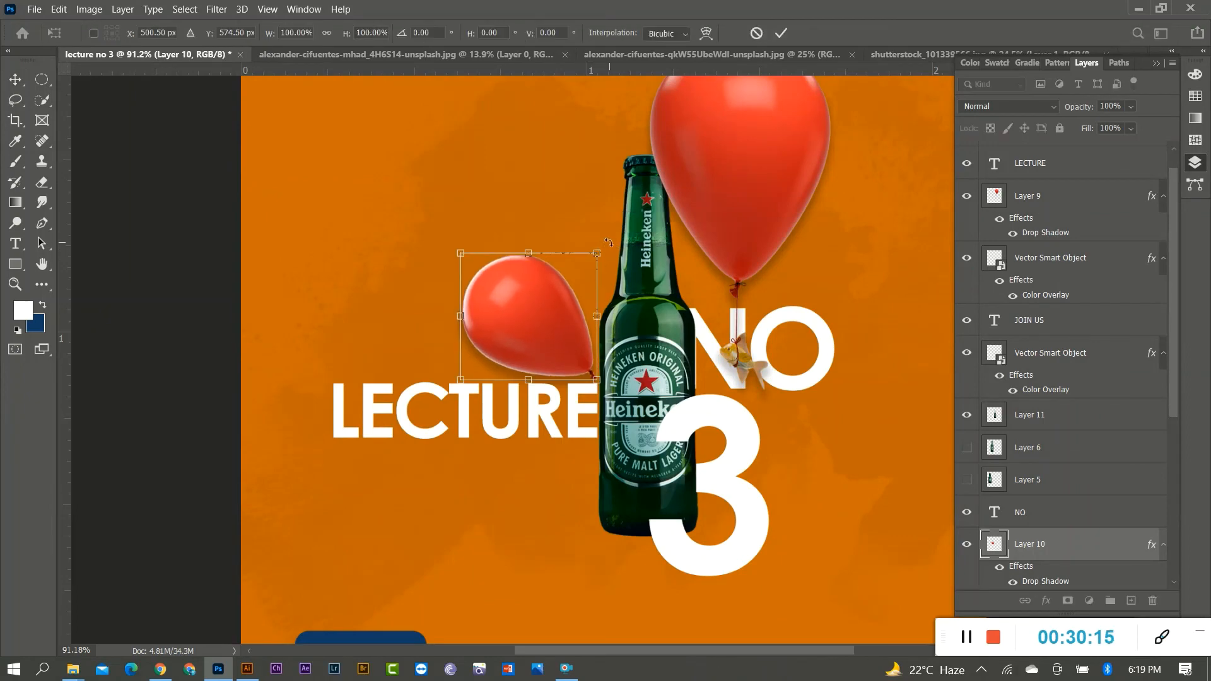
drag(603, 248, 619, 270)
key(Return)
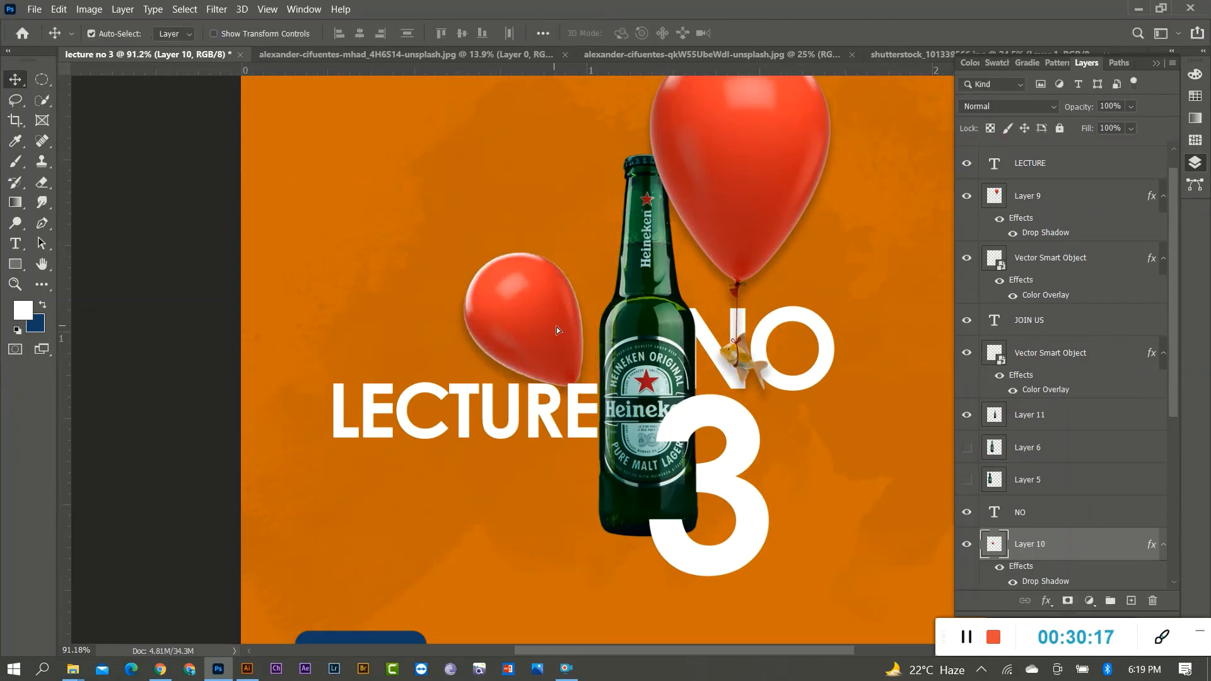
drag(556, 327, 564, 313)
key(ctrl+0)
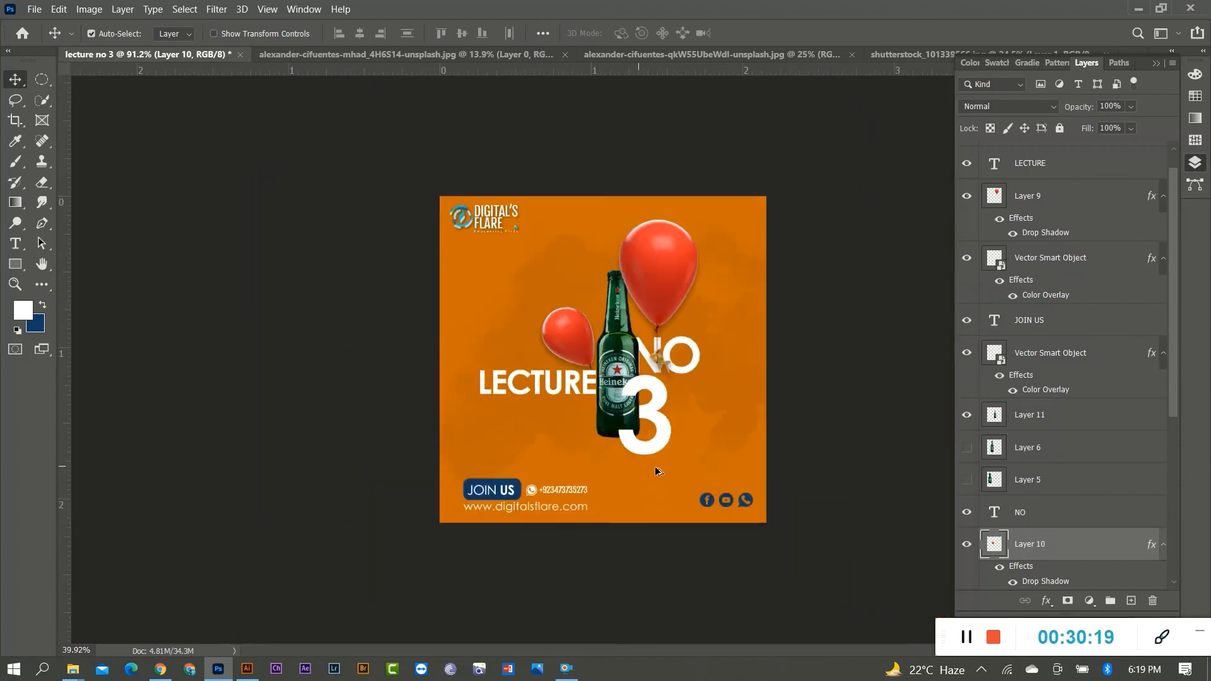
Select the bottle, both balloons and the LECTURE, NO and 3 texts together and shift them slightly down in the post
drag(508, 265, 656, 376)
scroll(699, 460, up, 4)
scroll(563, 404, down, 2)
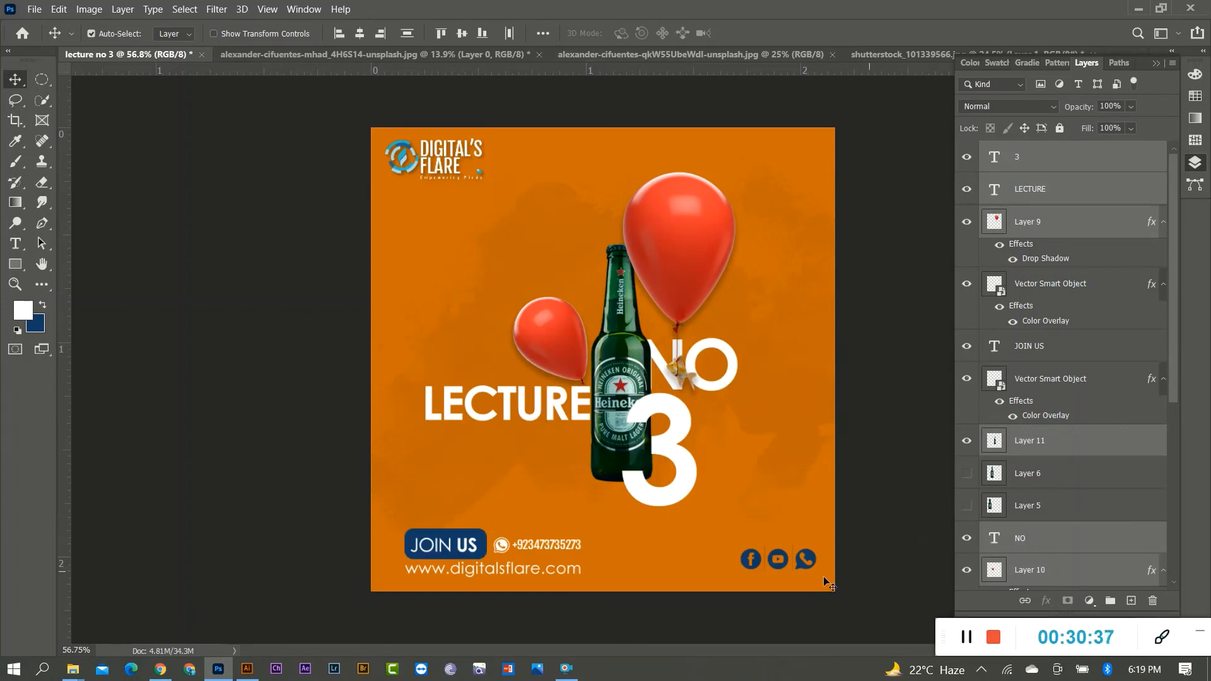
scroll(702, 419, up, 5)
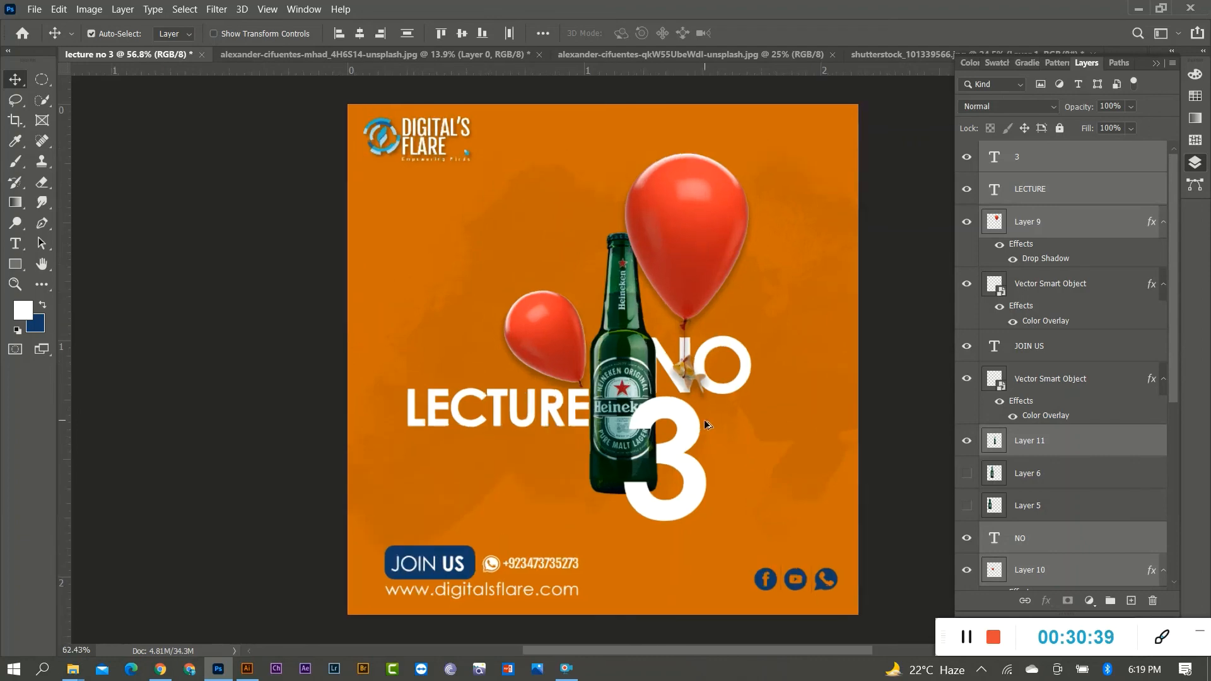
scroll(616, 418, down, 4)
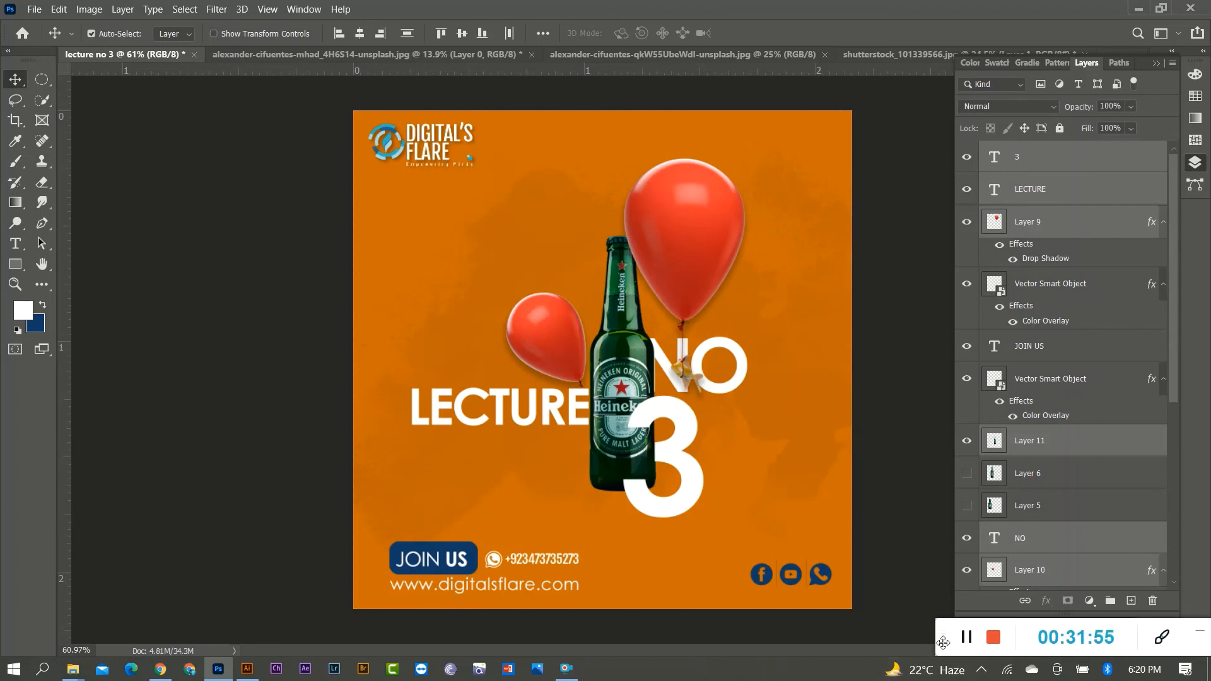
click(992, 638)
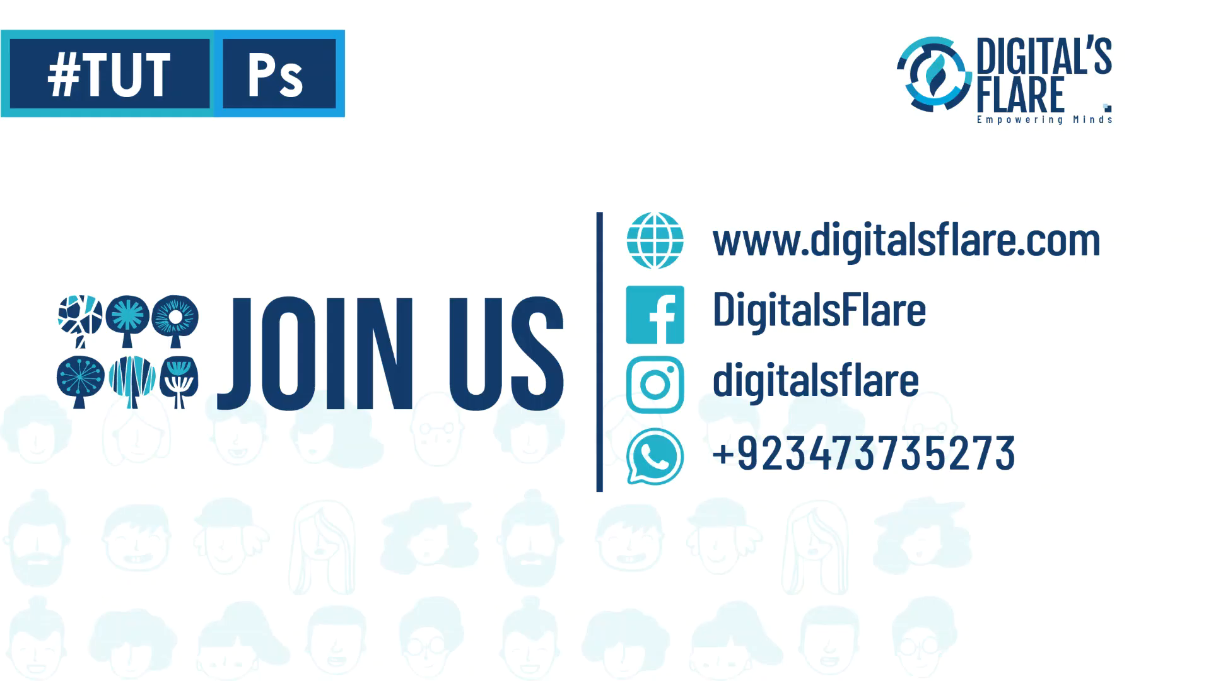